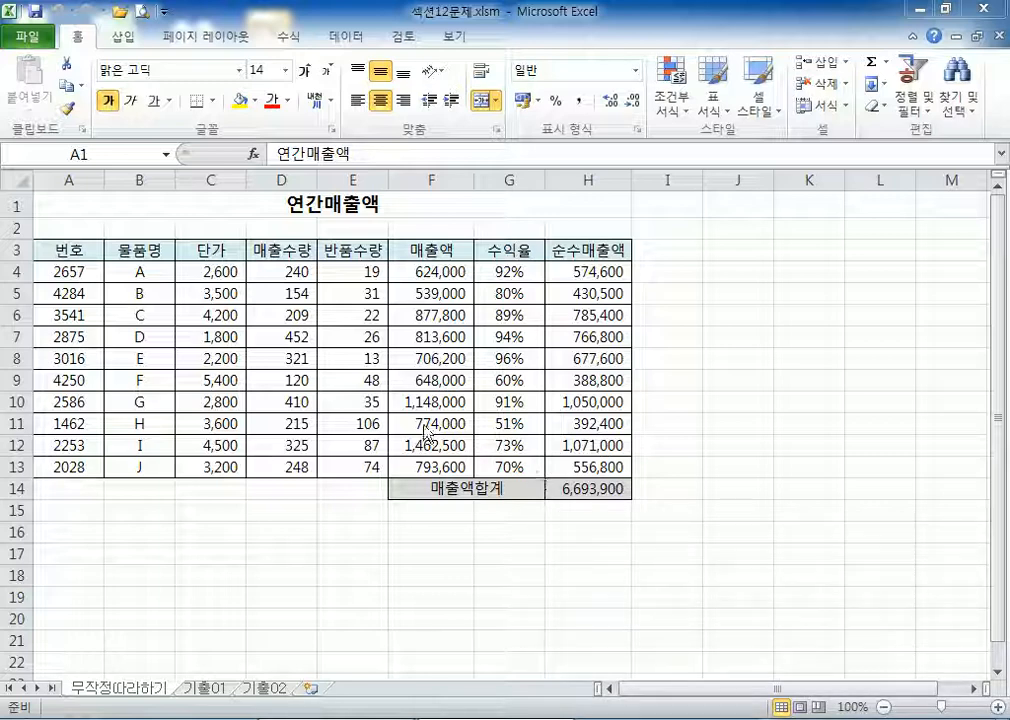
Step: Examine the product, unit price, sales quantity and return quantity columns and the SUM formula for total net sales in H14
{"action": "left_click_drag", "start_coordinate": [140, 268], "coordinate": [144, 467]}
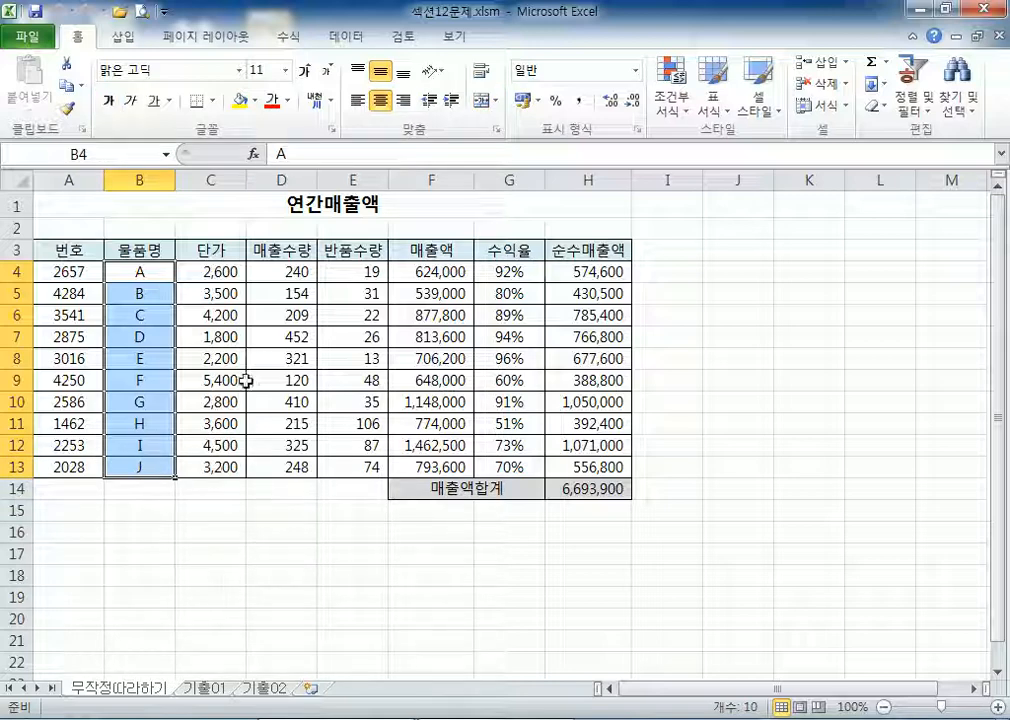
{"action": "left_click_drag", "start_coordinate": [205, 271], "coordinate": [212, 467]}
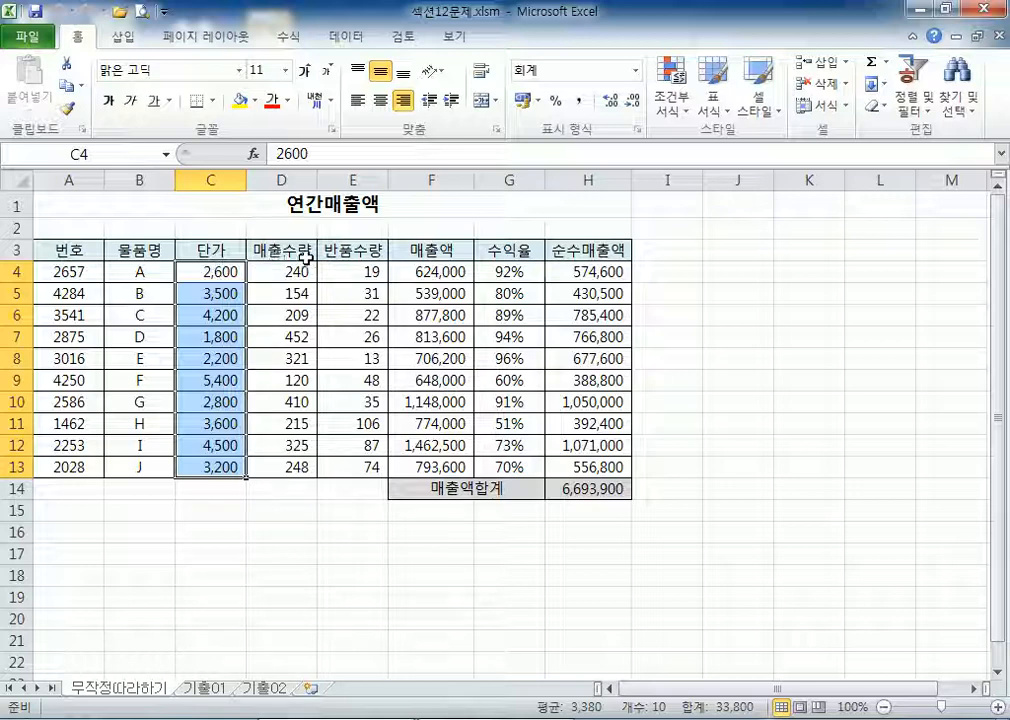
{"action": "left_click", "coordinate": [435, 271]}
{"action": "left_click", "coordinate": [597, 487]}
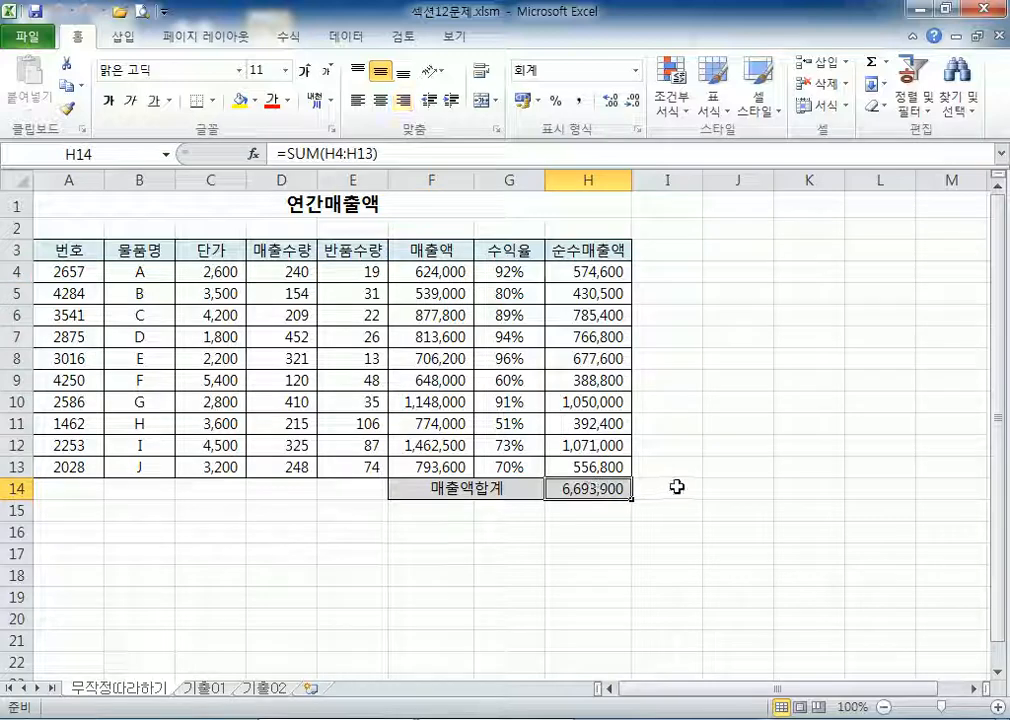
{"action": "key", "text": "F2"}
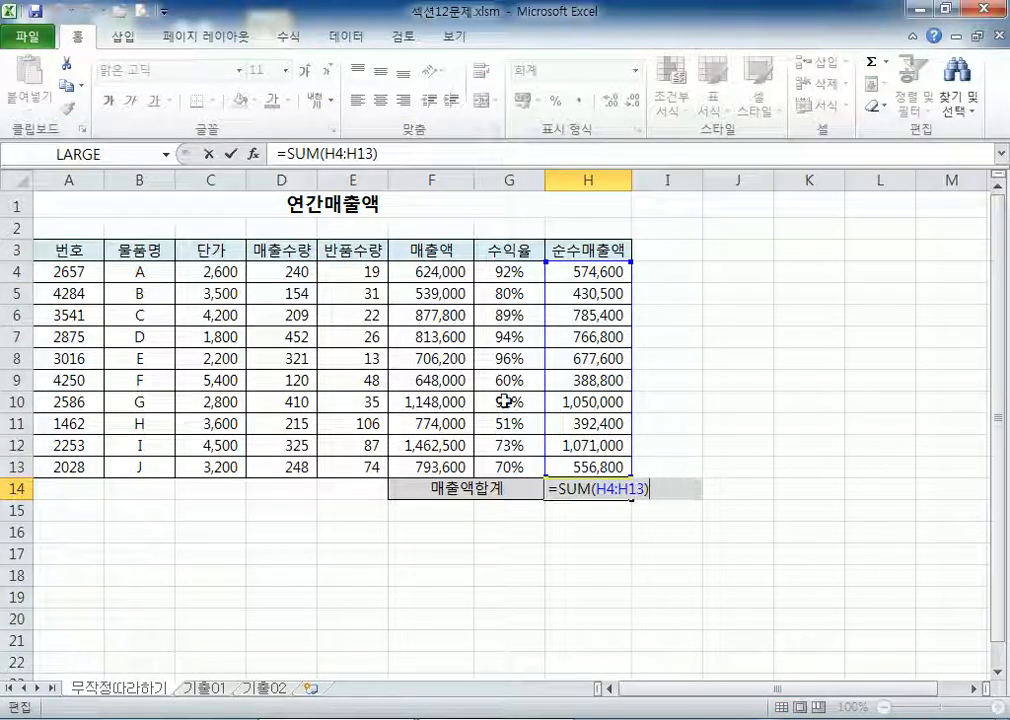
{"action": "key", "text": "ctrl+Return"}
{"action": "left_click_drag", "start_coordinate": [210, 268], "coordinate": [207, 462]}
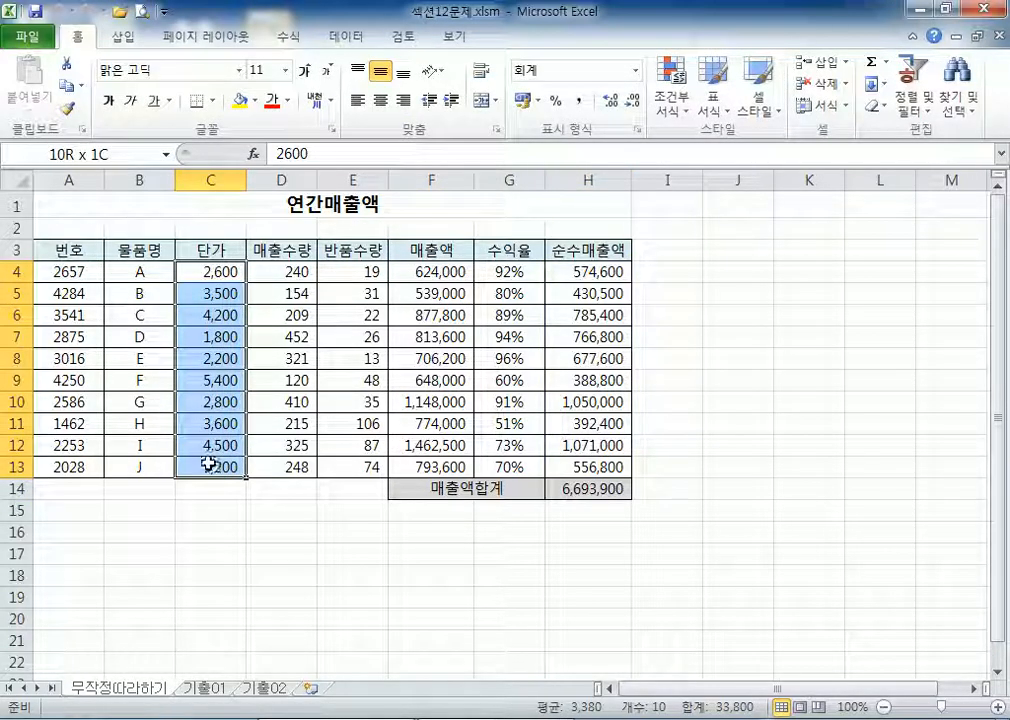
{"action": "left_click", "coordinate": [587, 488]}
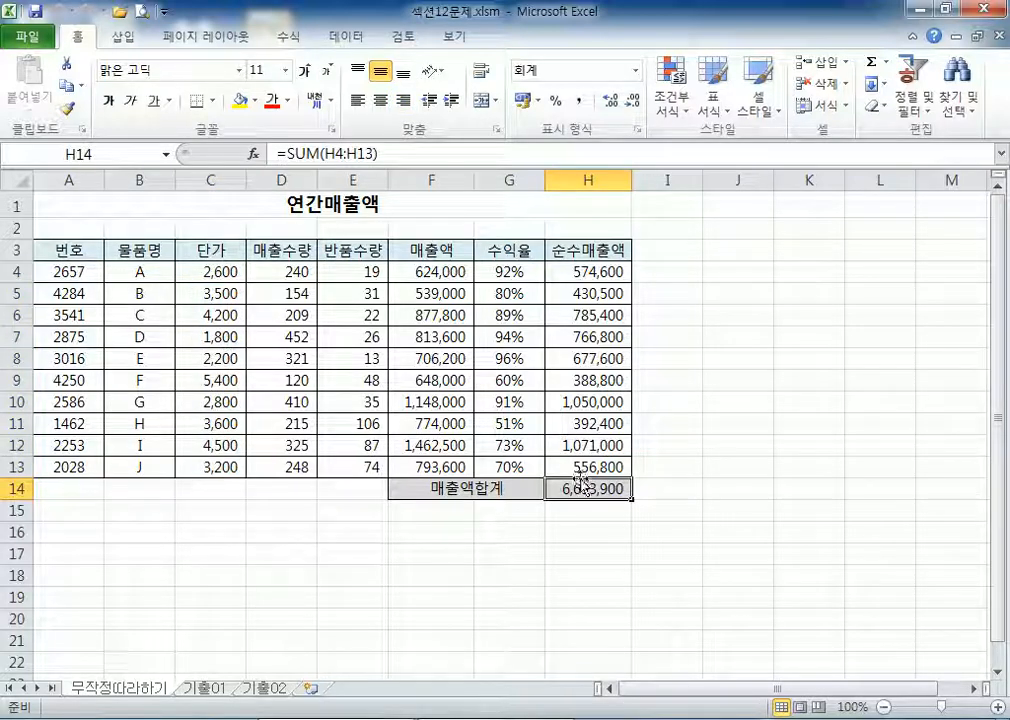
{"action": "left_click_drag", "start_coordinate": [218, 268], "coordinate": [225, 462]}
{"action": "left_click", "coordinate": [595, 490]}
{"action": "left_click_drag", "start_coordinate": [282, 277], "coordinate": [258, 466]}
{"action": "left_click_drag", "start_coordinate": [340, 271], "coordinate": [351, 468]}
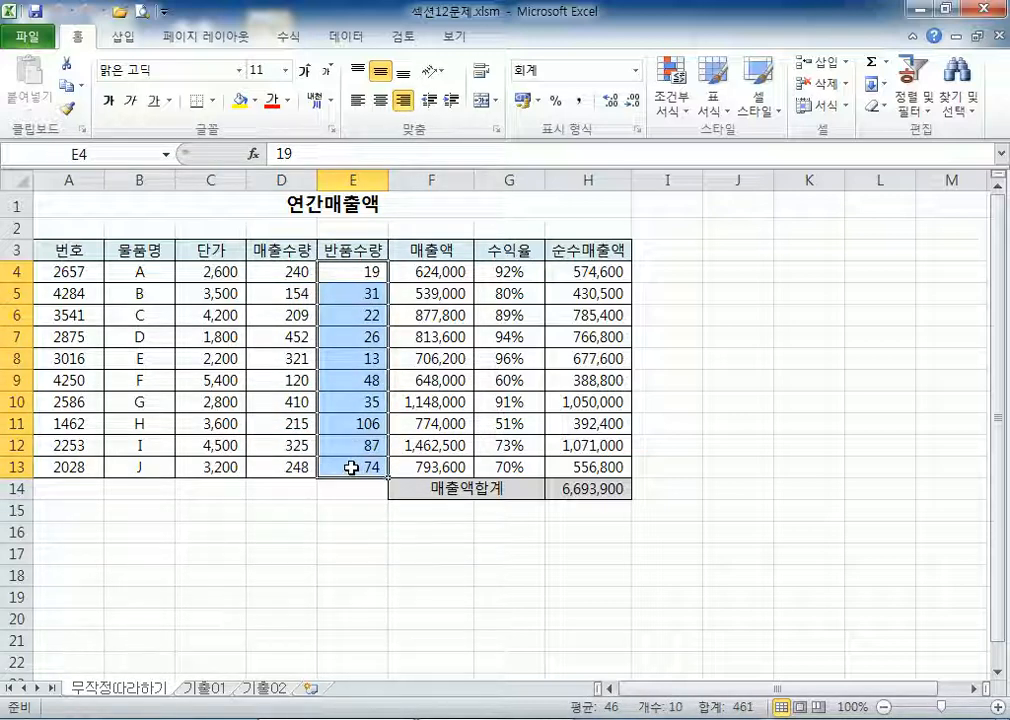
{"action": "left_click", "coordinate": [241, 208]}
{"action": "left_click", "coordinate": [590, 488]}
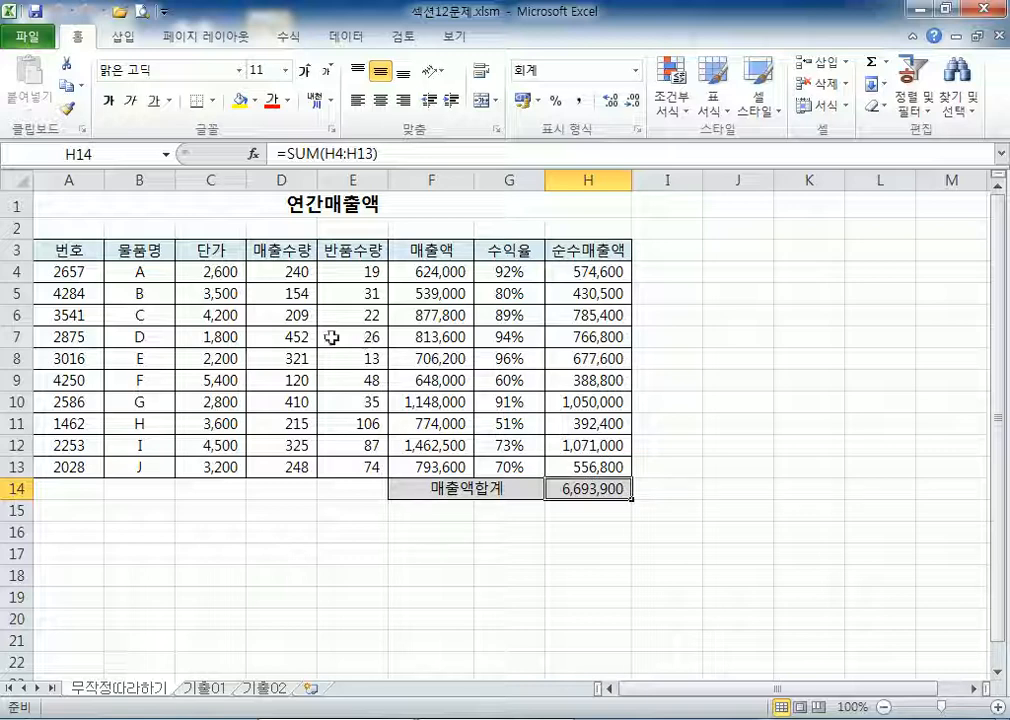
Step: Set the return quantities (반품수량) of products A to E in E4:E8 to 29, 41, 32, 36 and 23, and check the total in H14
{"action": "left_click", "coordinate": [221, 271]}
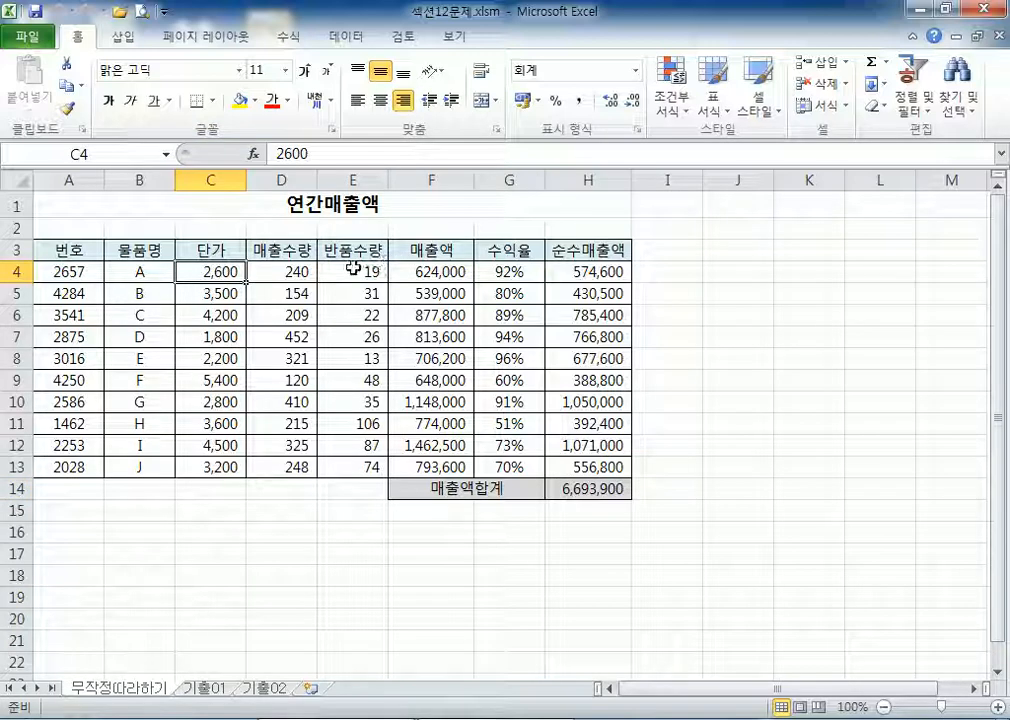
{"action": "left_click", "coordinate": [354, 268]}
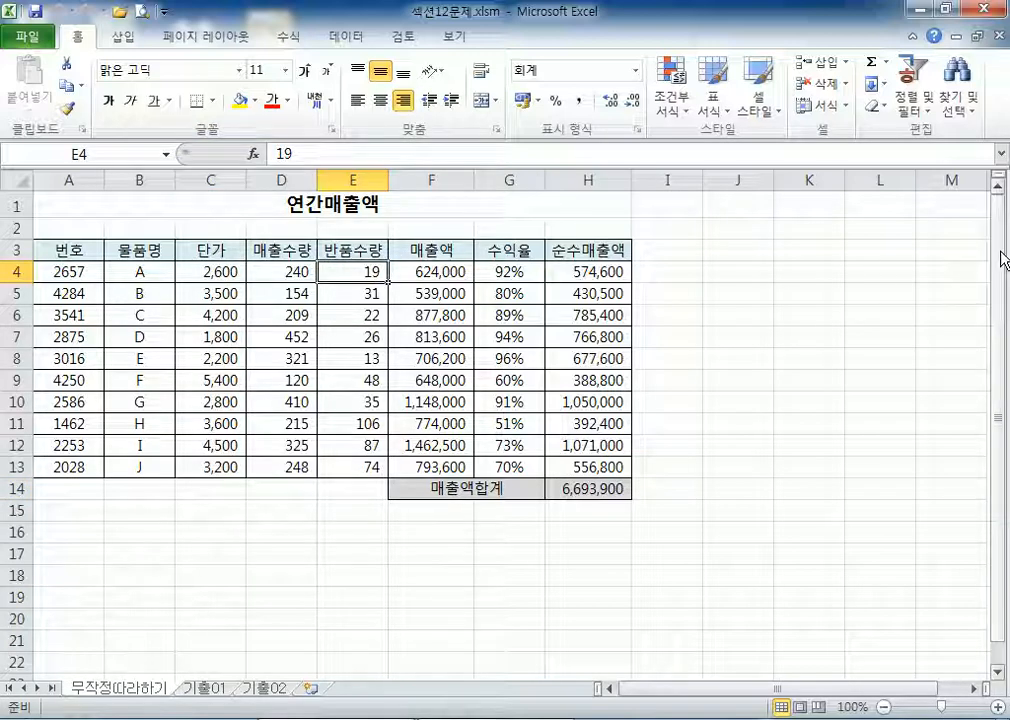
{"action": "type", "text": "29"}
{"action": "key", "text": "Return"}
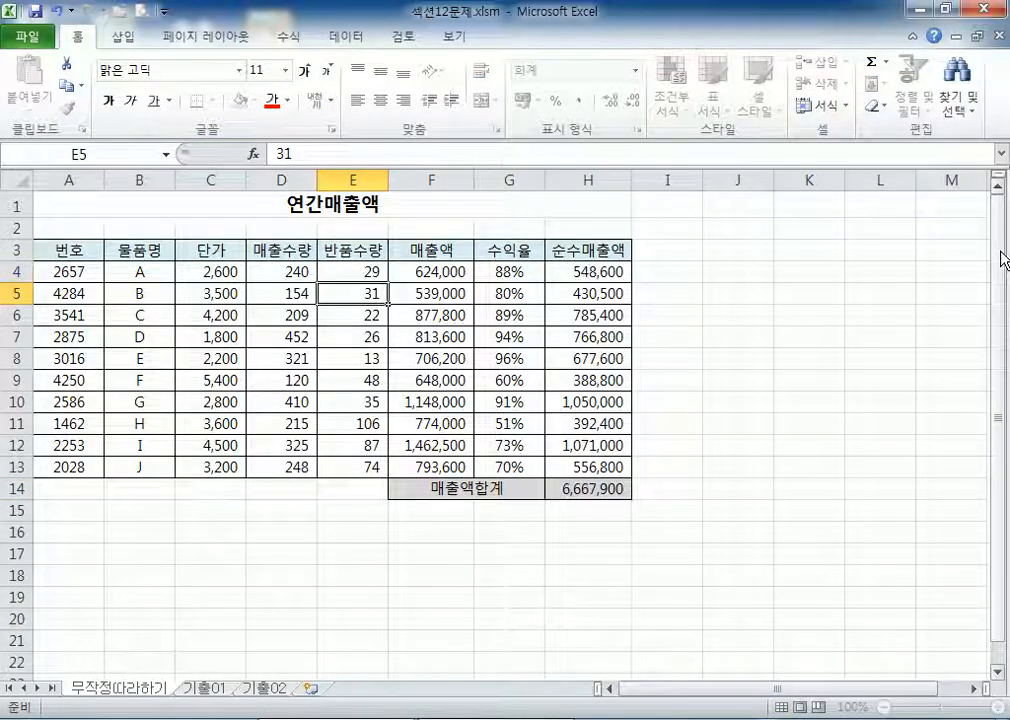
{"action": "type", "text": "41"}
{"action": "key", "text": "Return"}
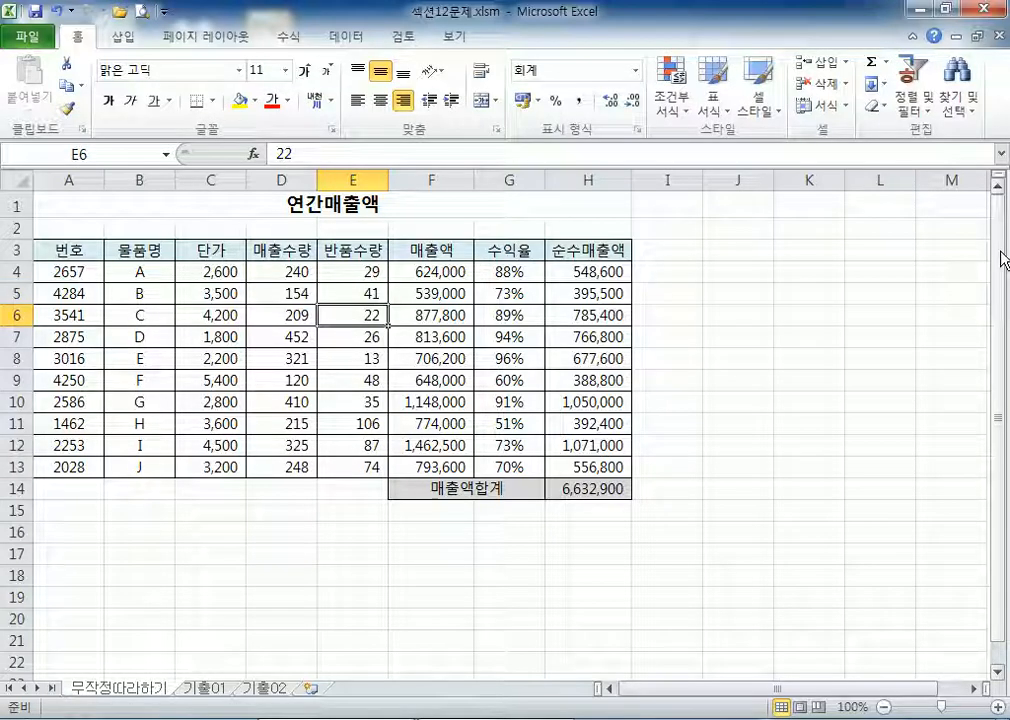
{"action": "type", "text": "32"}
{"action": "key", "text": "Return"}
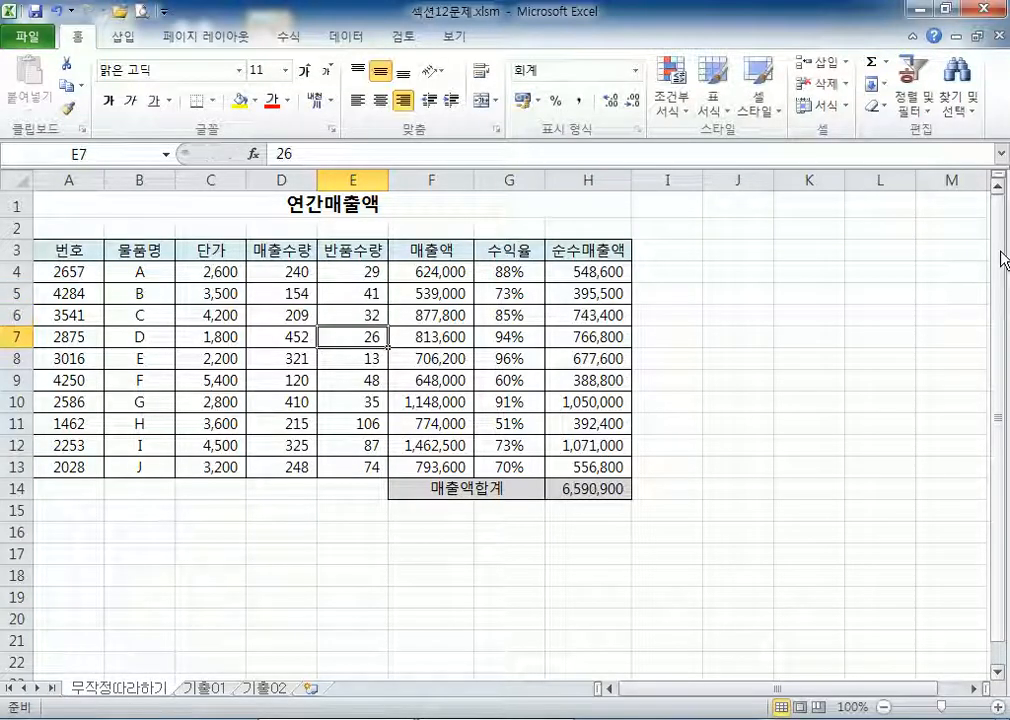
{"action": "type", "text": "36"}
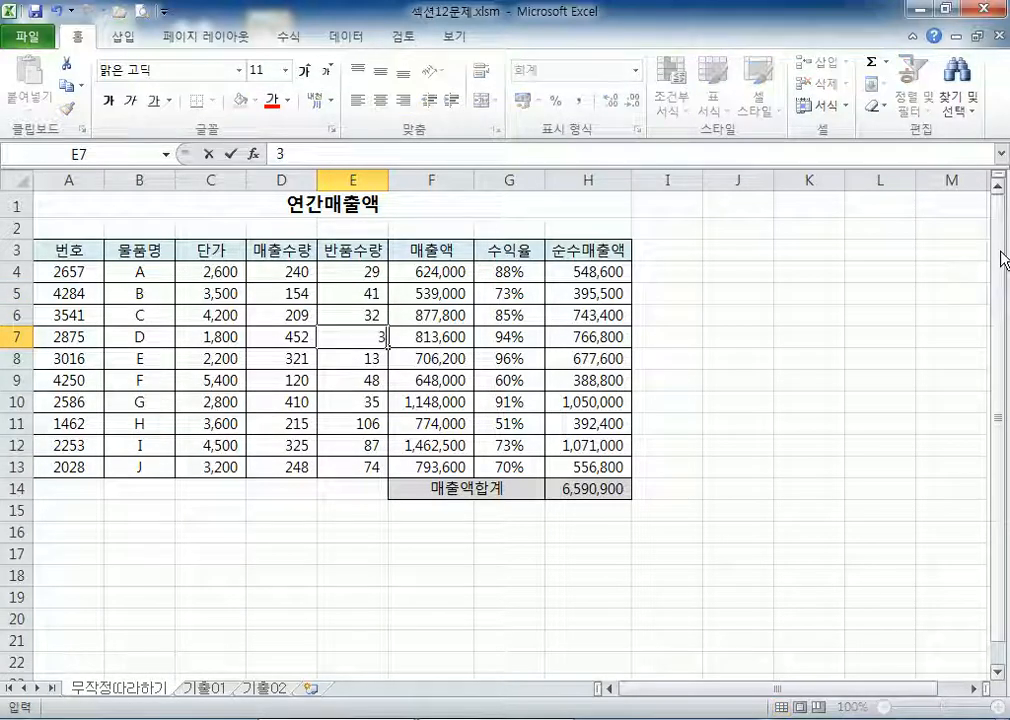
{"action": "key", "text": "Return"}
{"action": "type", "text": "23"}
{"action": "key", "text": "Return"}
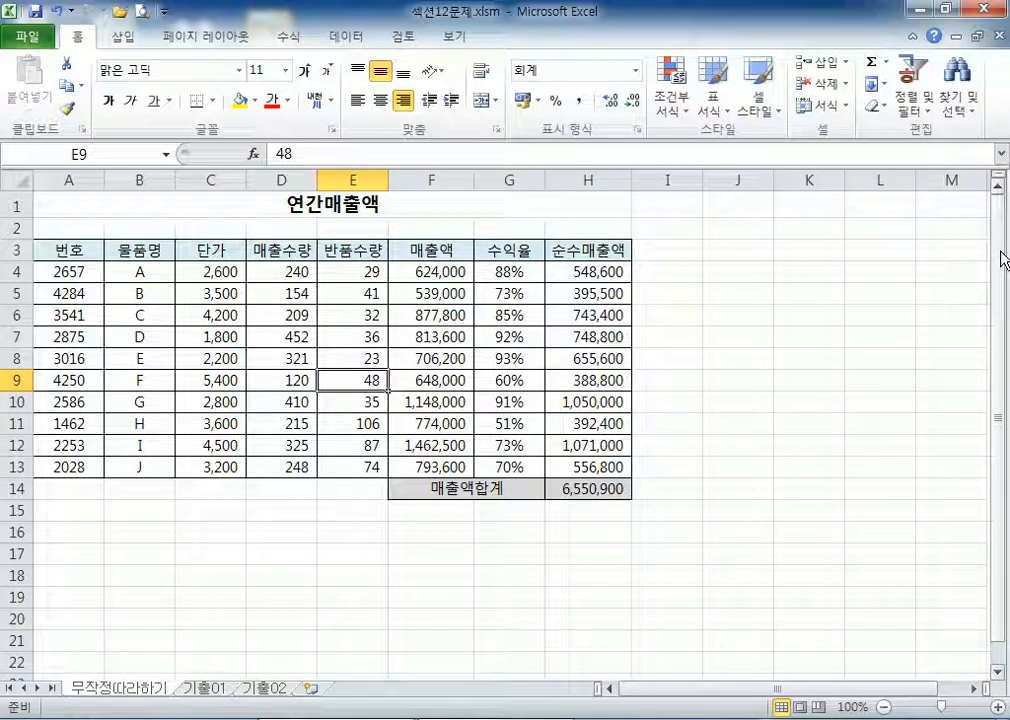
{"action": "left_click", "coordinate": [590, 488]}
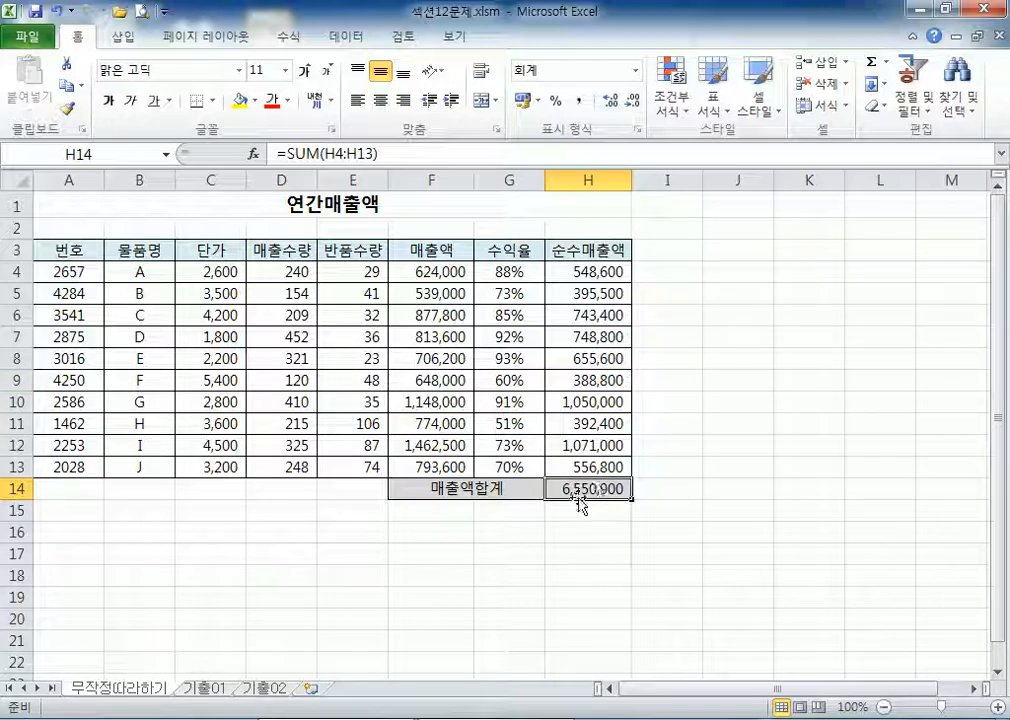
Step: Undo the increased return quantities entered in E4:E8
{"action": "key", "text": "ctrl+z"}
{"action": "key", "text": "ctrl+z"}
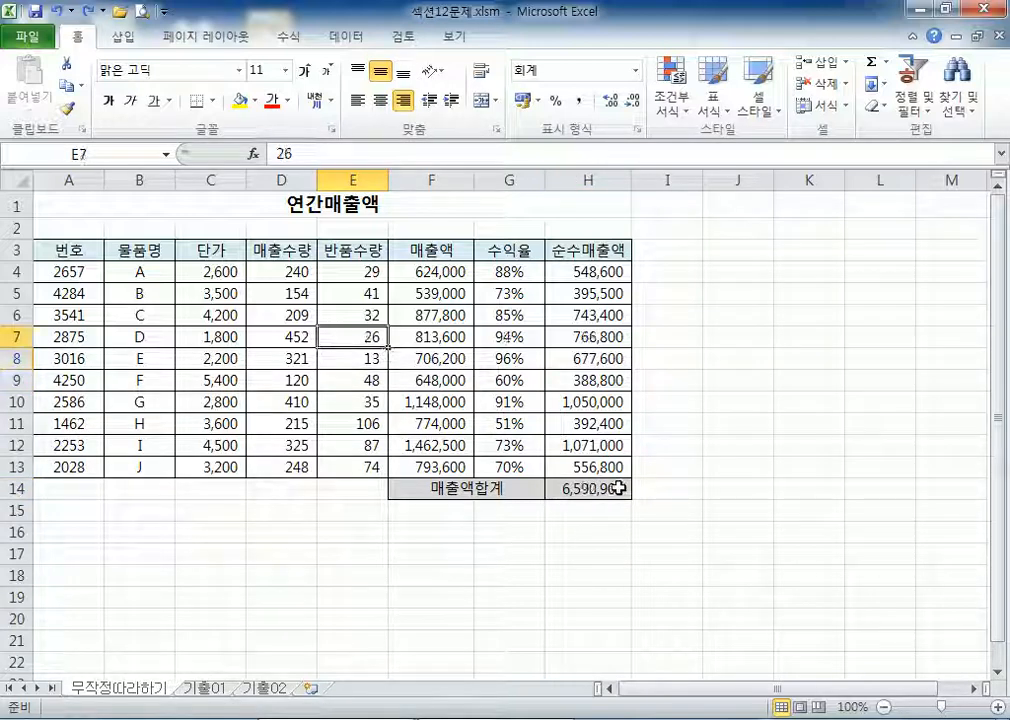
{"action": "key", "text": "ctrl+z"}
{"action": "key", "text": "ctrl+z"}
{"action": "key", "text": "ctrl+z"}
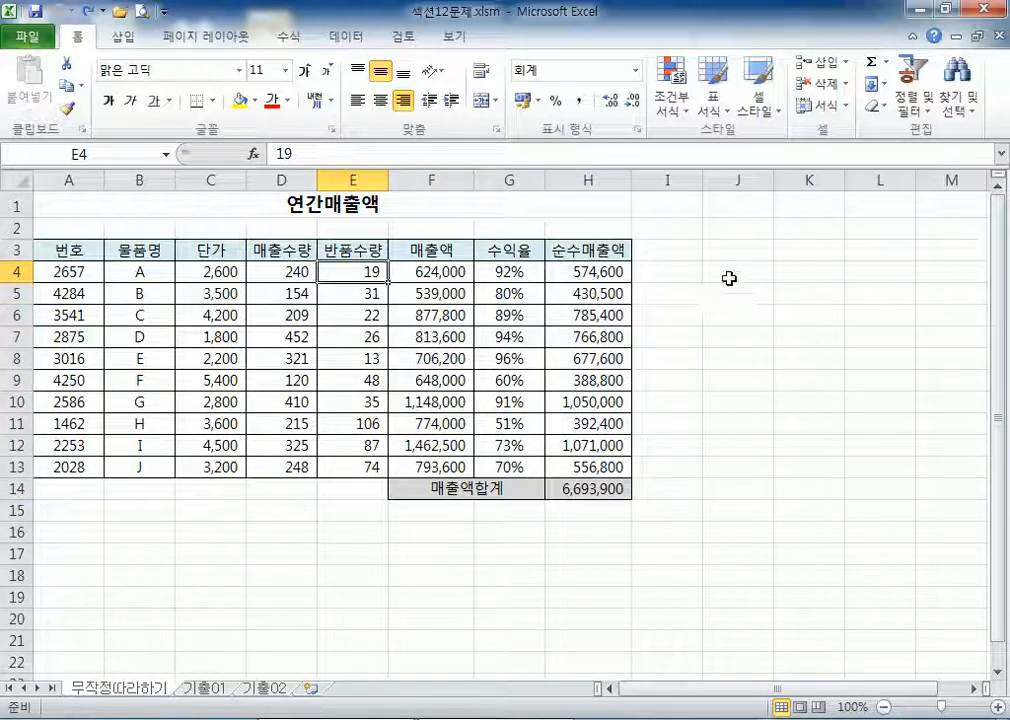
Step: Set the return quantities of products A to E in E4:E8 to 9, 21, 12, 16 and 3, and check the total in H14
{"action": "key", "text": "ctrl+z"}
{"action": "key", "text": "ctrl+z"}
{"action": "key", "text": "ctrl+z"}
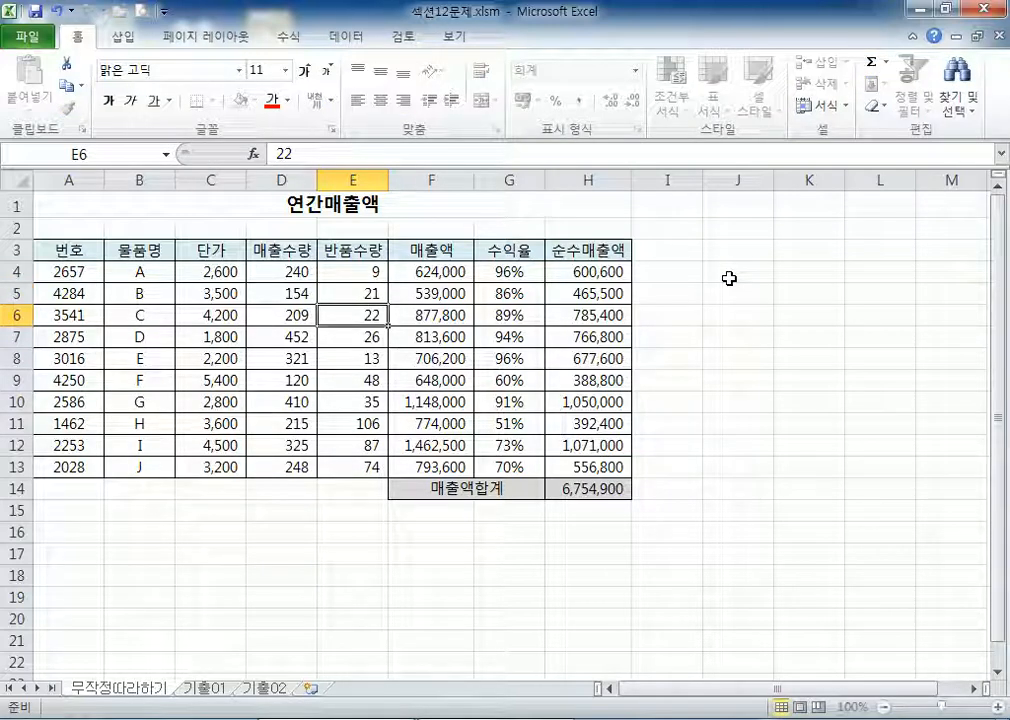
{"action": "type", "text": "12"}
{"action": "key", "text": "Return"}
{"action": "type", "text": "16"}
{"action": "key", "text": "Return"}
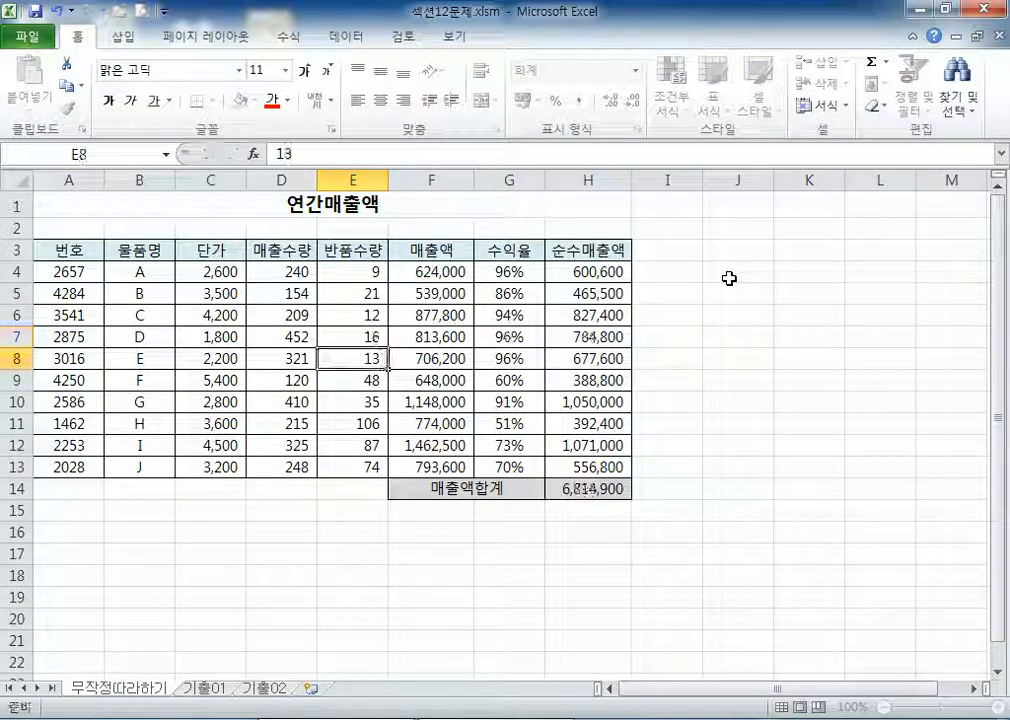
{"action": "type", "text": "3"}
{"action": "key", "text": "Return"}
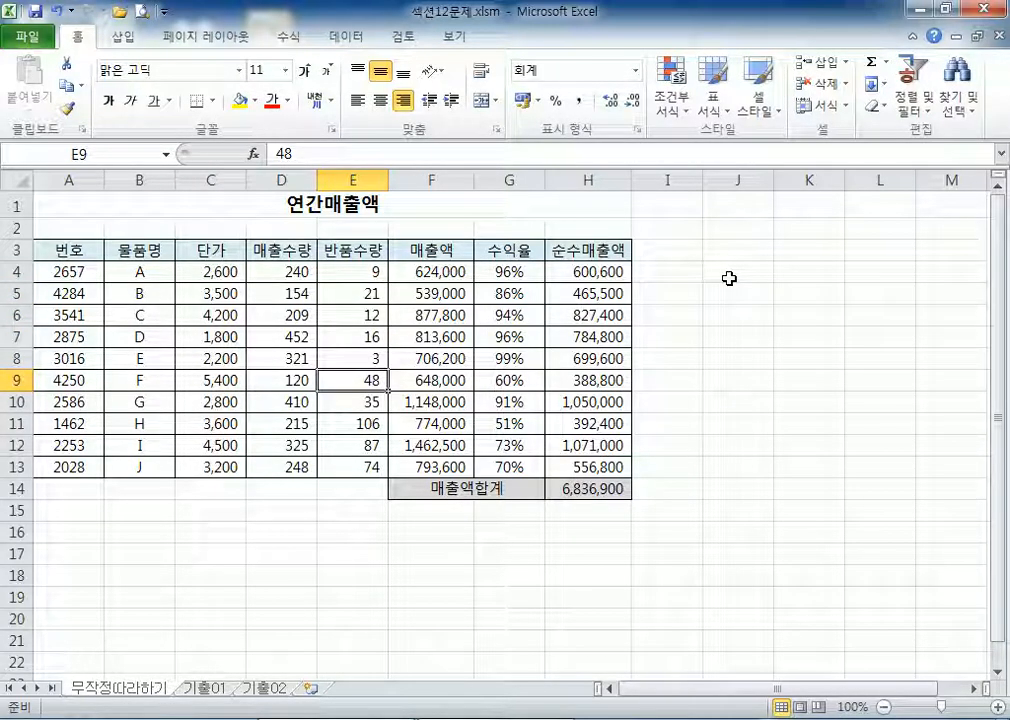
{"action": "left_click", "coordinate": [571, 488]}
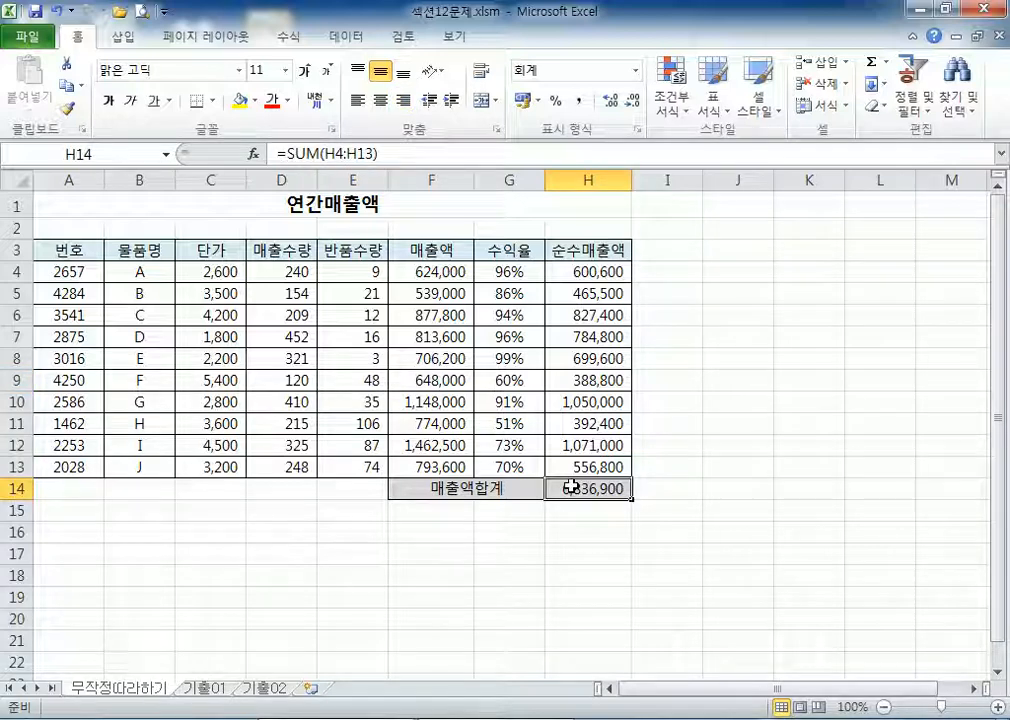
Step: Undo the reduced return quantities entered in E4:E8
{"action": "key", "text": "ctrl+z"}
{"action": "key", "text": "ctrl+z"}
{"action": "key", "text": "ctrl+z"}
{"action": "key", "text": "ctrl+z"}
{"action": "key", "text": "ctrl+z"}
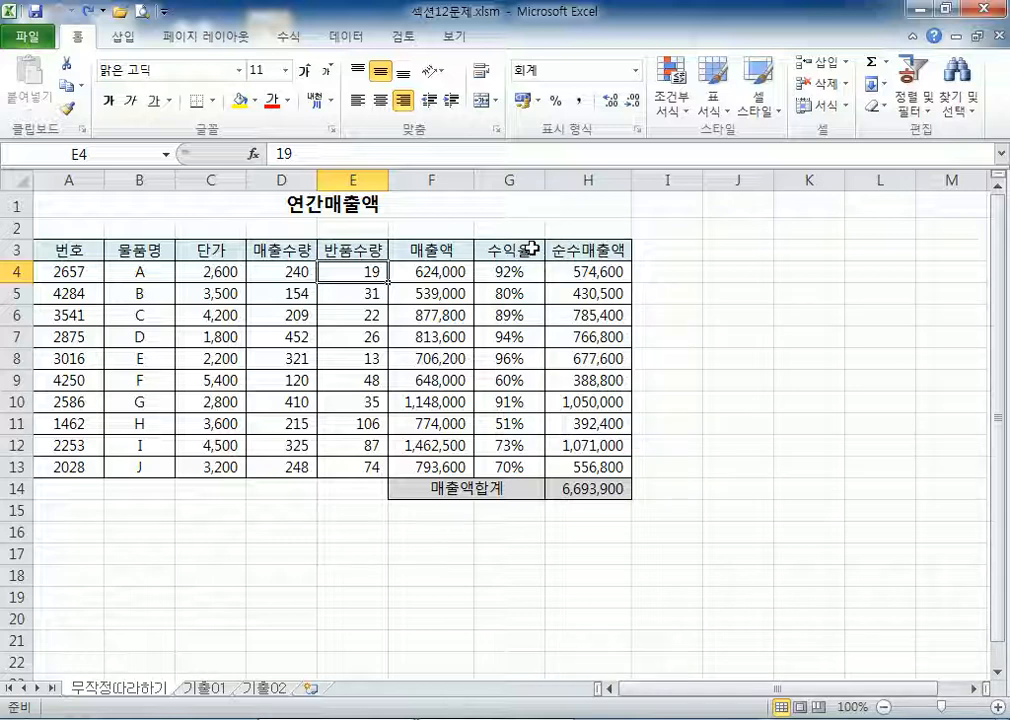
{"action": "left_click", "coordinate": [228, 272]}
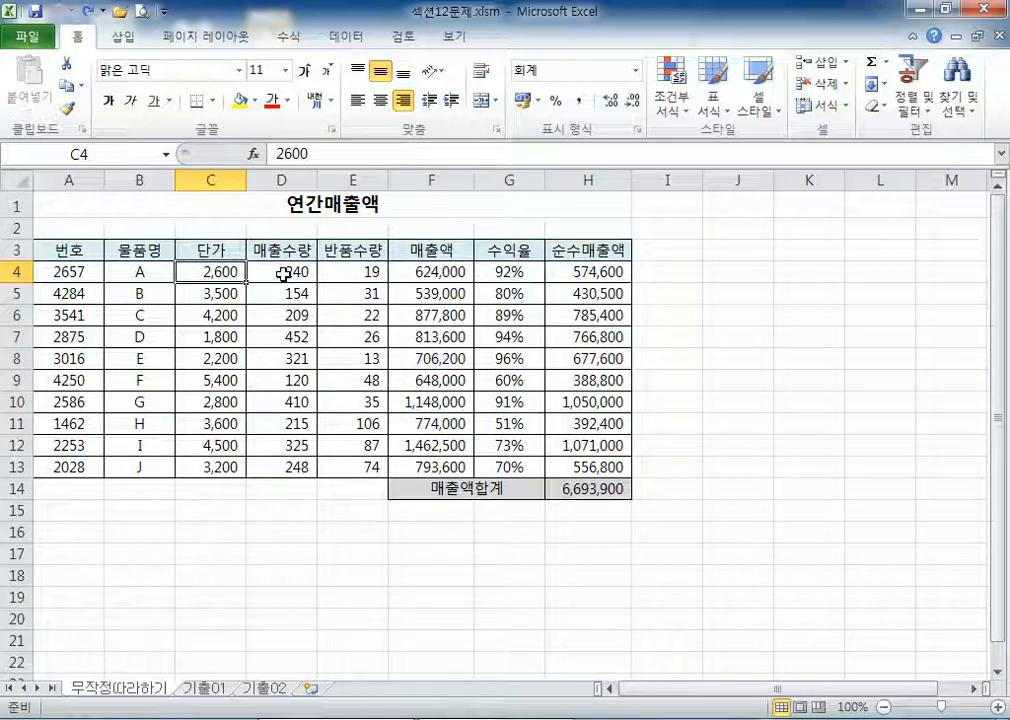
{"action": "left_click", "coordinate": [365, 265]}
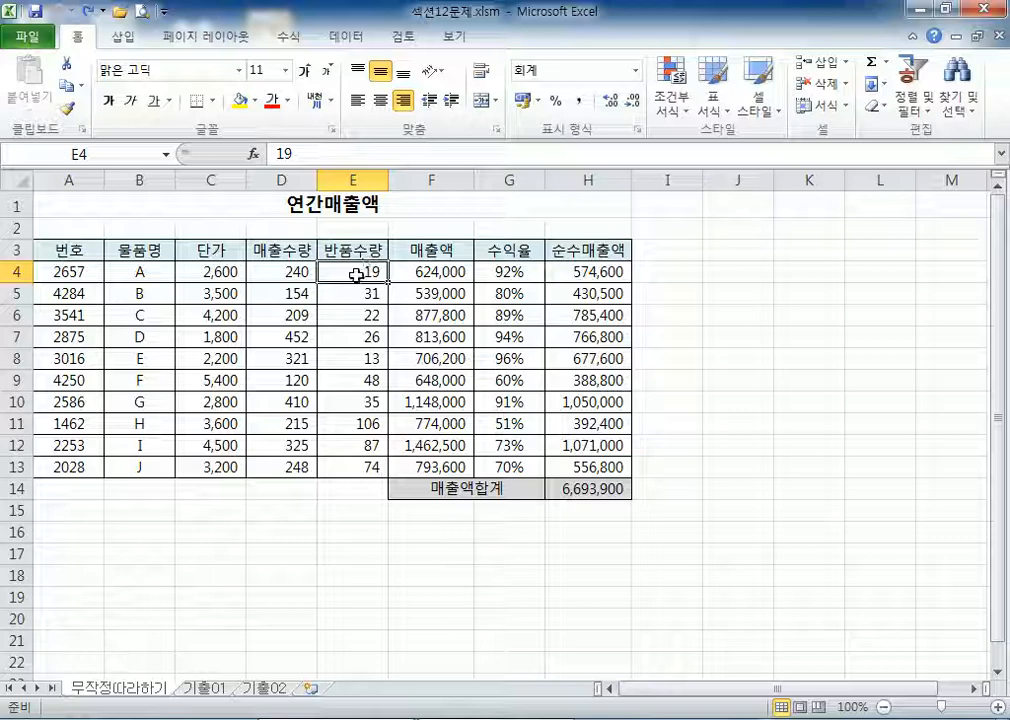
{"action": "left_click_drag", "start_coordinate": [358, 272], "coordinate": [361, 296]}
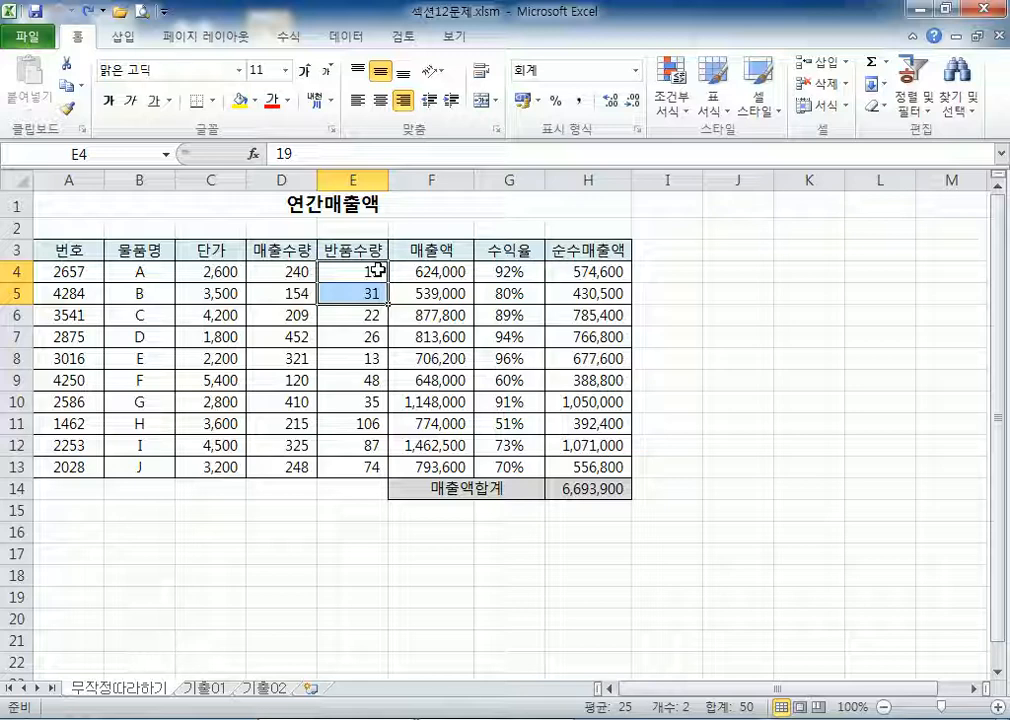
{"action": "left_click", "coordinate": [137, 212]}
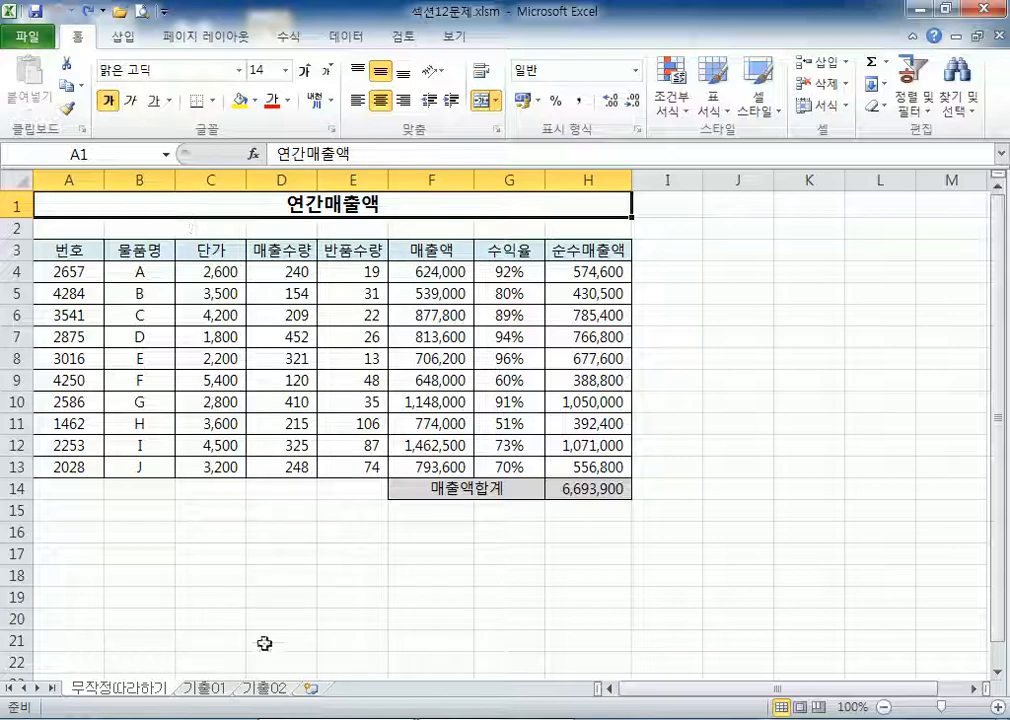
Step: Open Notepad, write "시나리오 문제는 셀 이름을 변경하는 지시사항이 있다." and dismiss the ad pop-up
{"action": "key", "text": "super"}
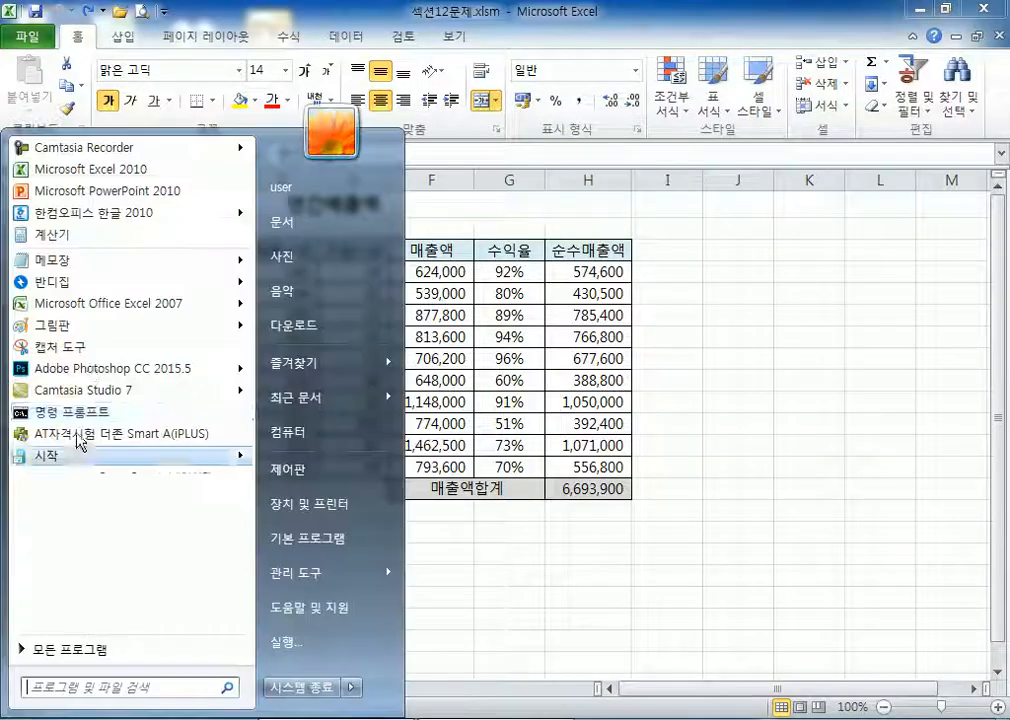
{"action": "left_click", "coordinate": [86, 262]}
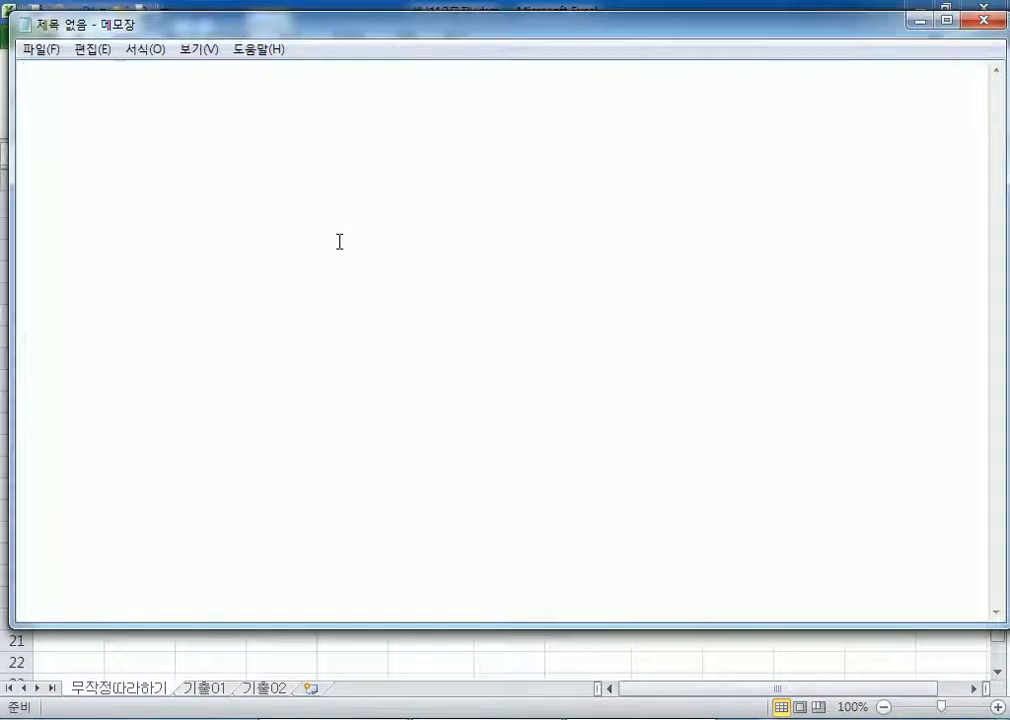
{"action": "type", "text": "ㅅㅣ나리오 문제"}
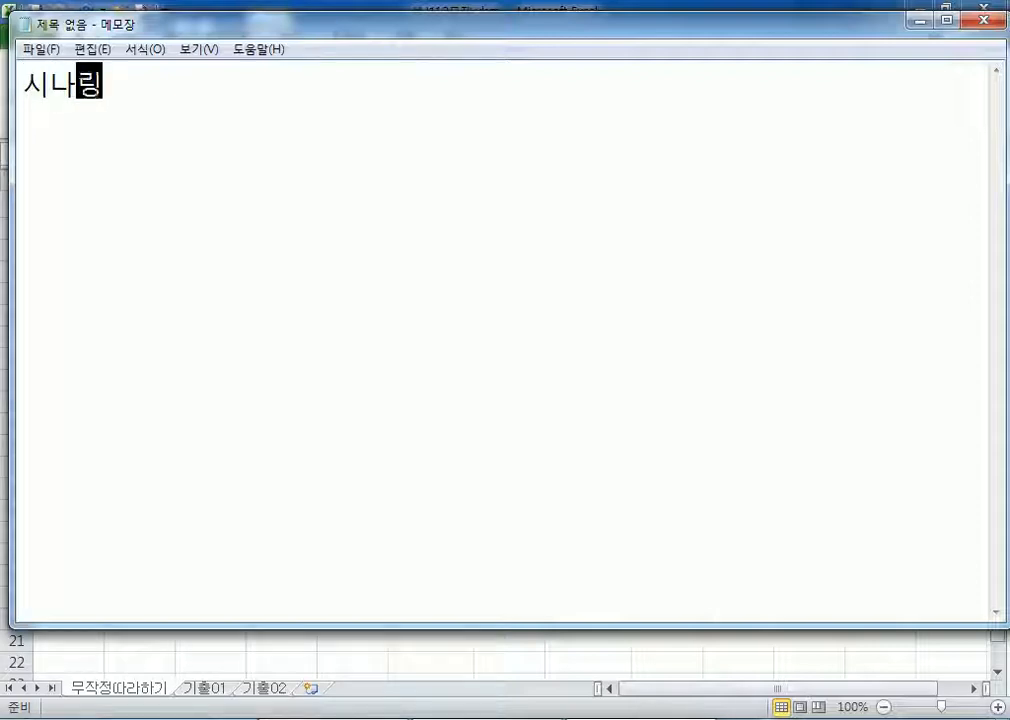
{"action": "type", "text": "는 셀 "}
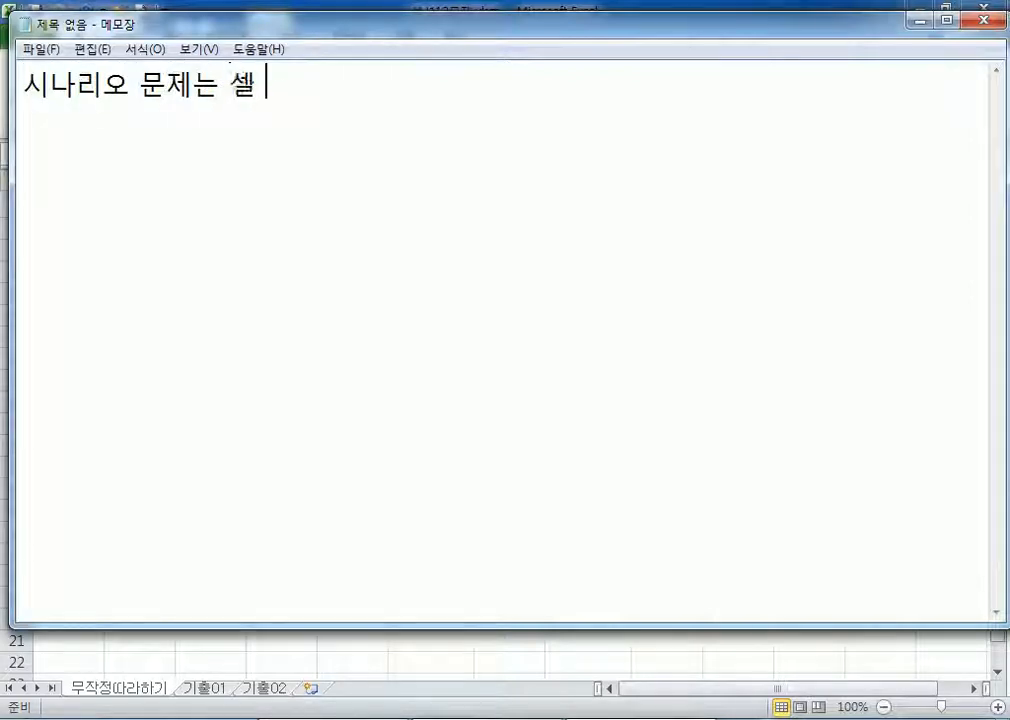
{"action": "type", "text": "이름의"}
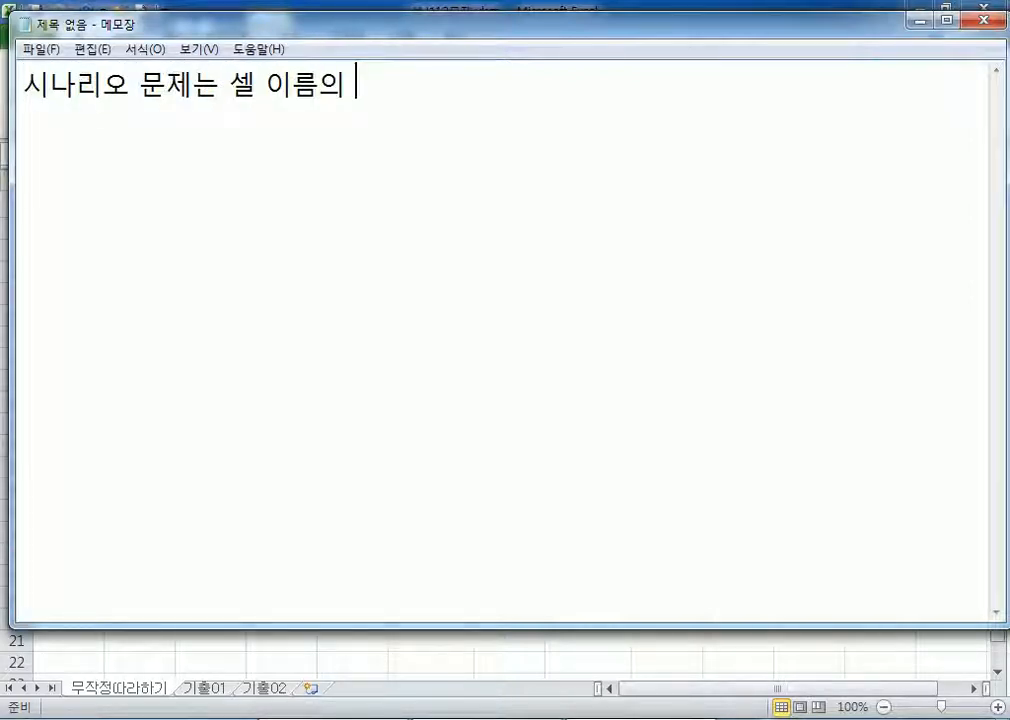
{"action": "key", "text": "BackSpace"}
{"action": "key", "text": "BackSpace"}
{"action": "type", "text": "을"}
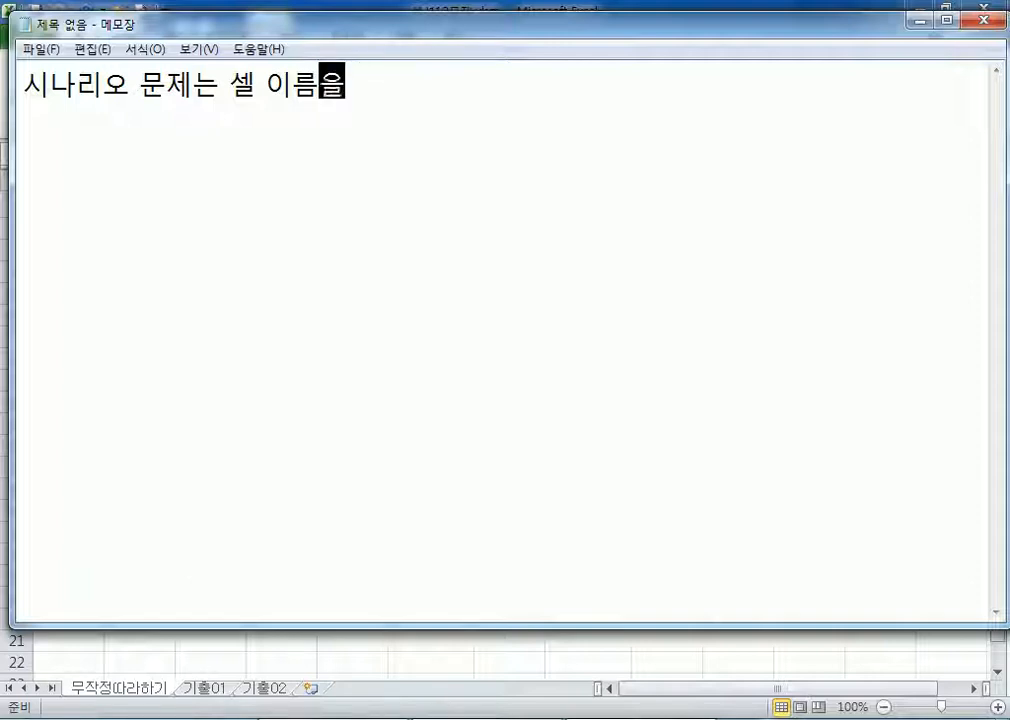
{"action": "type", "text": " 변겨ㅇ하는 "}
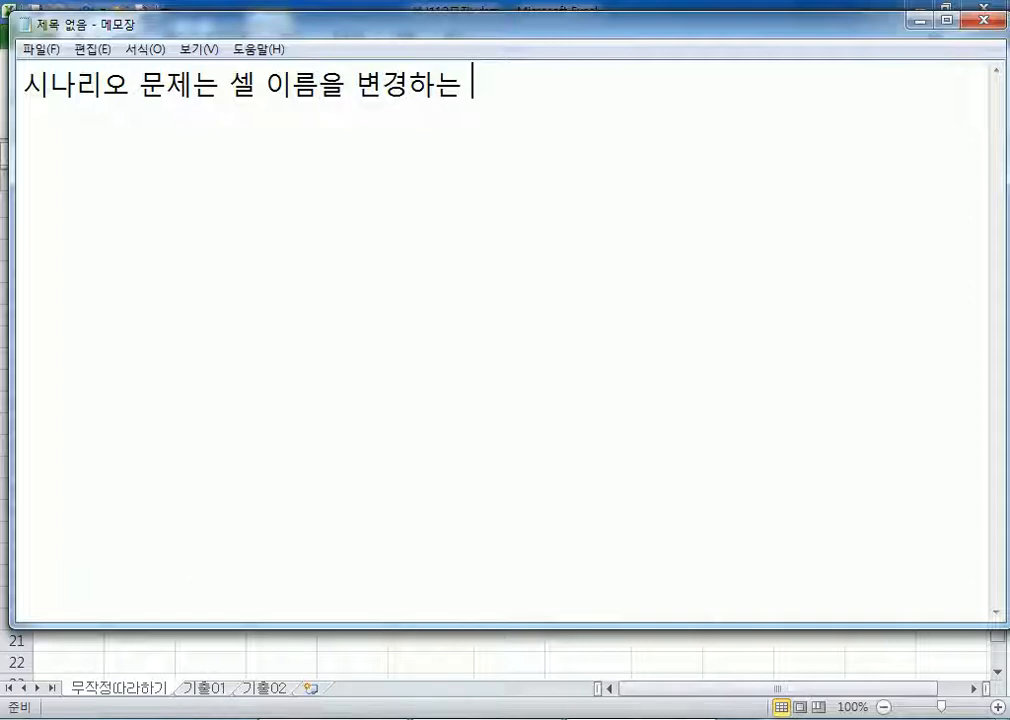
{"action": "type", "text": "지시"}
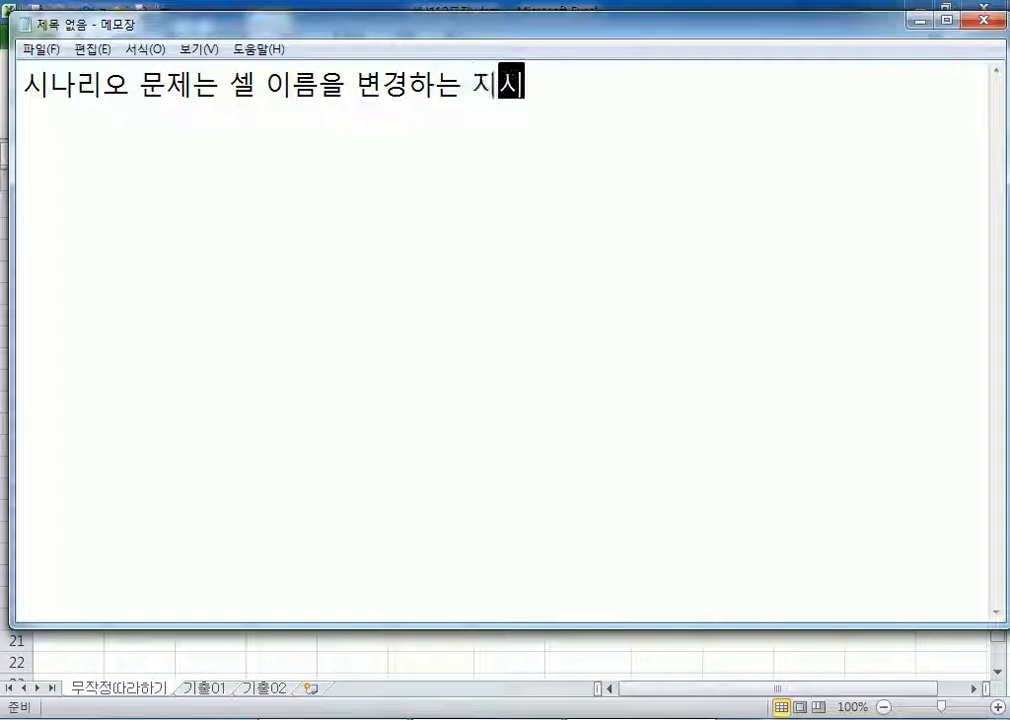
{"action": "type", "text": "사항이 "}
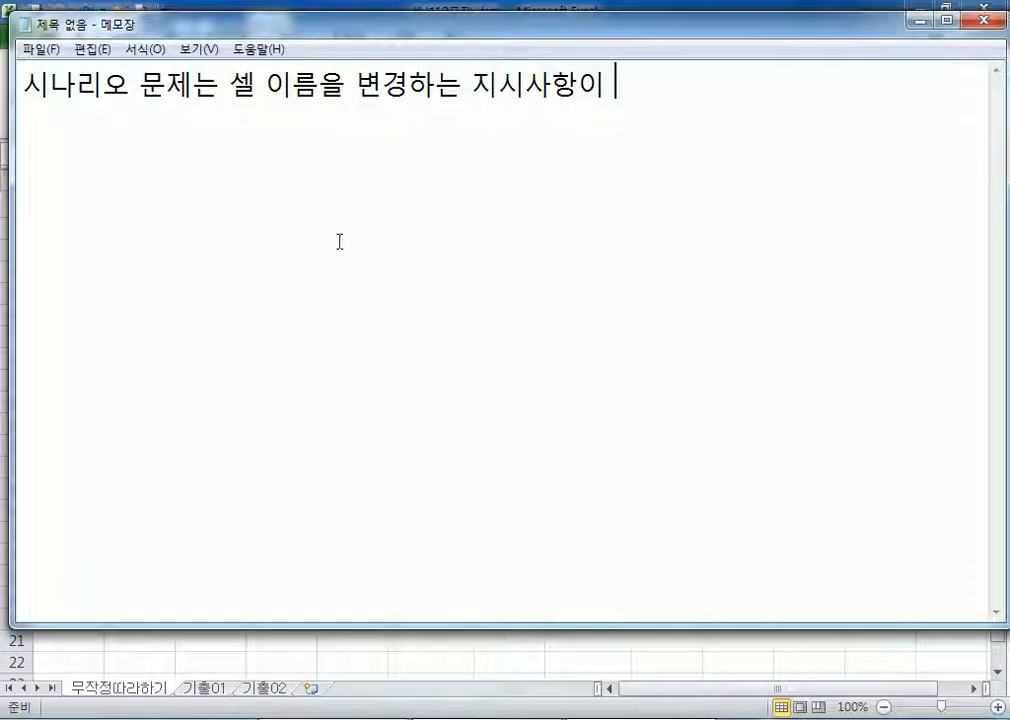
{"action": "type", "text": "있다."}
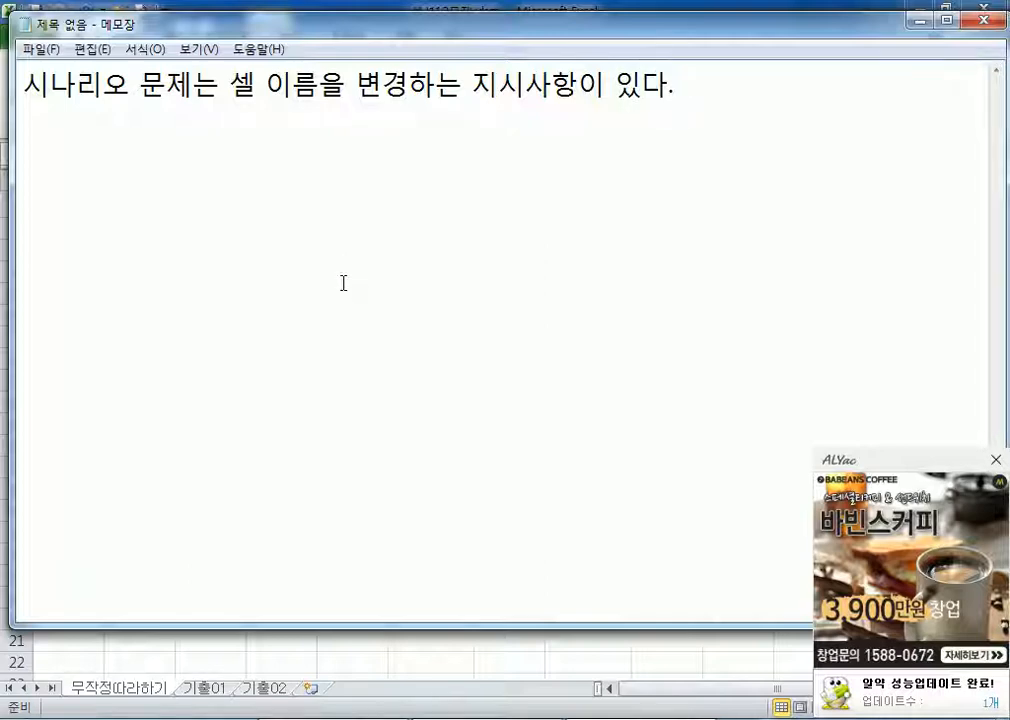
{"action": "left_click", "coordinate": [996, 462]}
{"action": "left_click", "coordinate": [426, 251]}
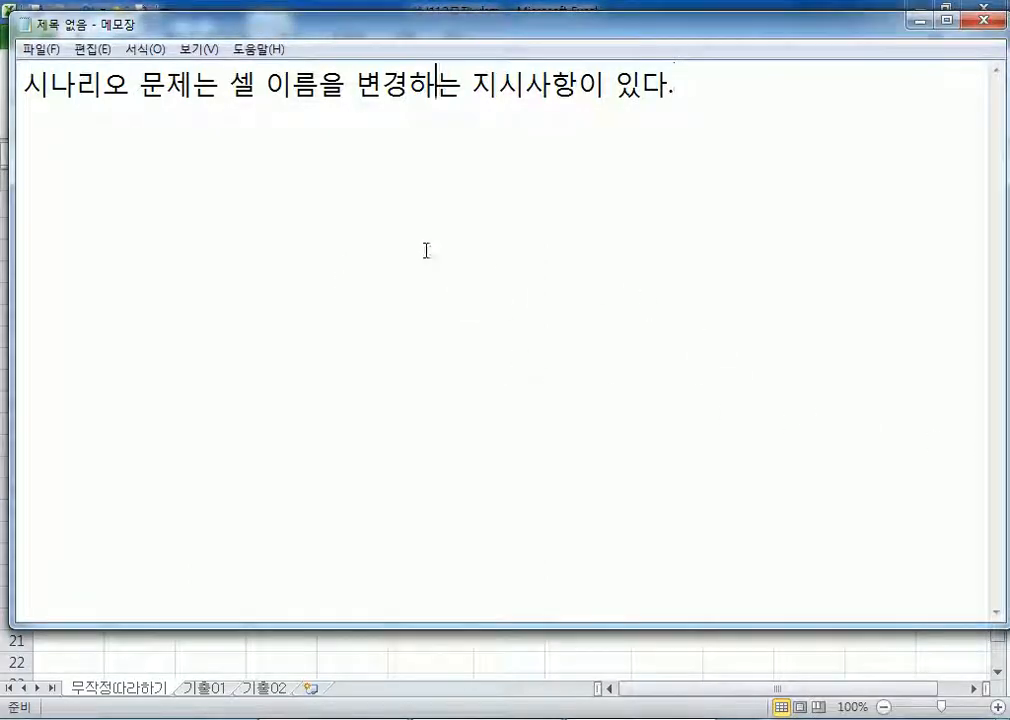
Step: Begin a new line with "A, B의 반품수량" in the note, leaving a blank line after the first sentence
{"action": "left_click", "coordinate": [760, 153]}
{"action": "key", "text": "Return"}
{"action": "key", "text": "Return"}
{"action": "type", "text": ". b"}
{"action": "left_click", "coordinate": [24, 157]}
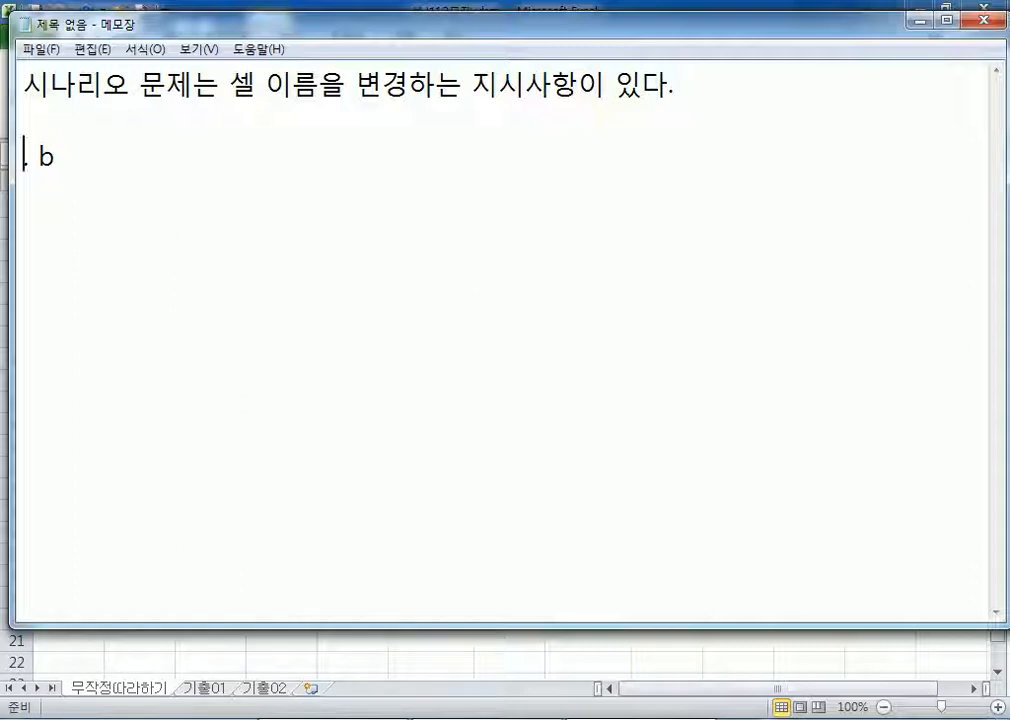
{"action": "type", "text": "A"}
{"action": "key", "text": "Delete"}
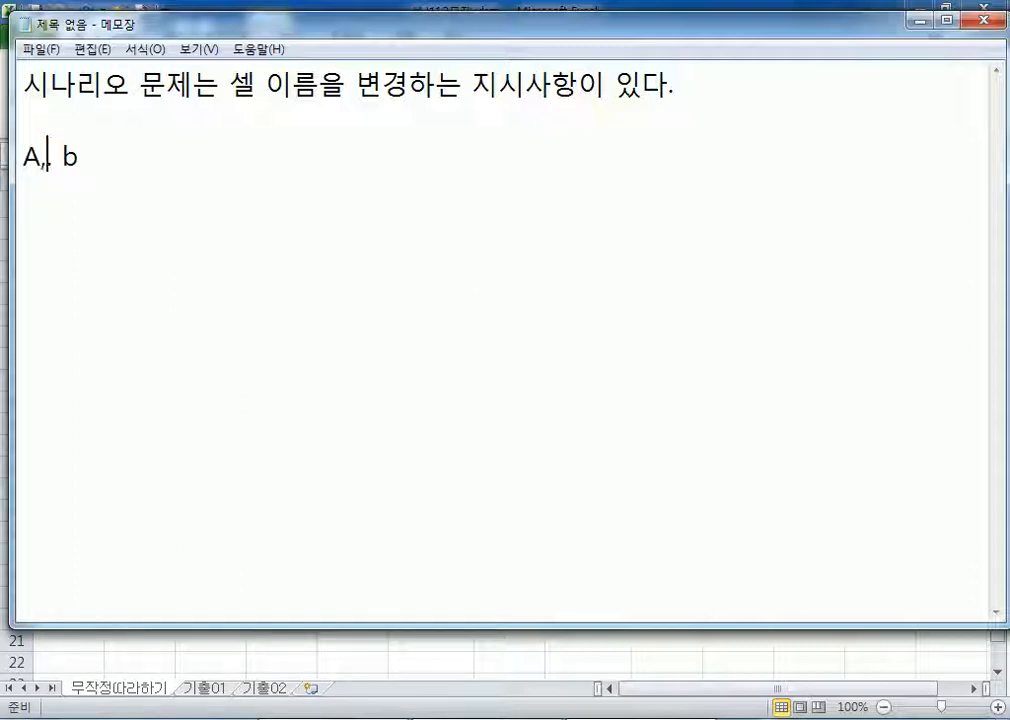
{"action": "type", "text": ","}
{"action": "key", "text": "Right"}
{"action": "type", "text": "B"}
{"action": "key", "text": "Delete"}
{"action": "type", "text": "의 반품"}
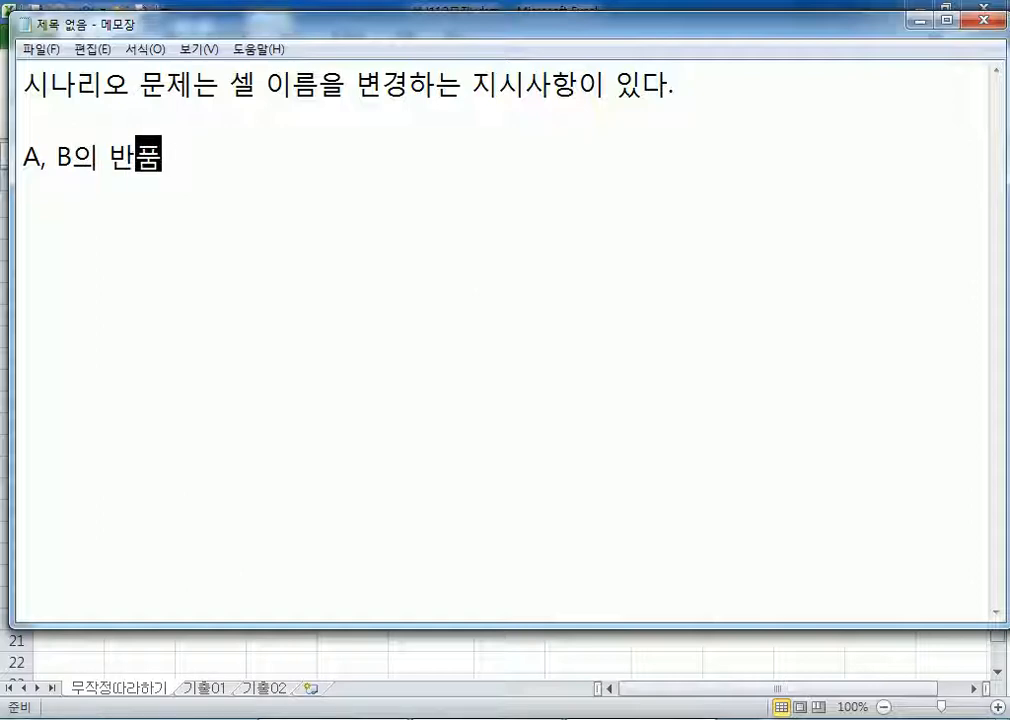
{"action": "key", "text": "alt+Tab"}
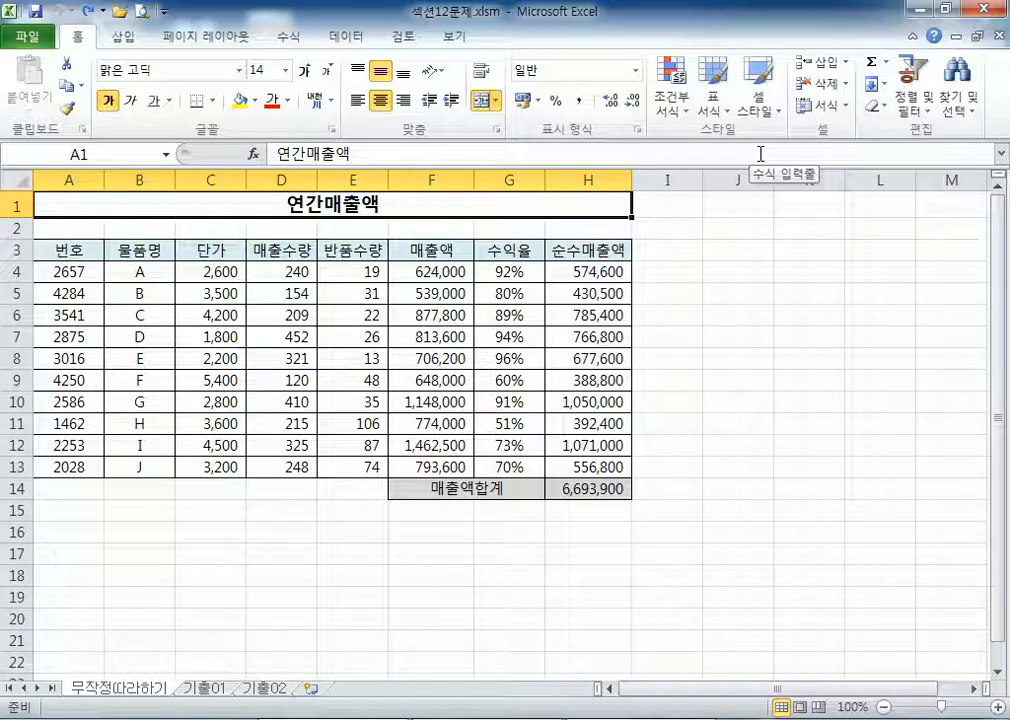
{"action": "key", "text": "alt+Tab"}
{"action": "type", "text": "수량"}
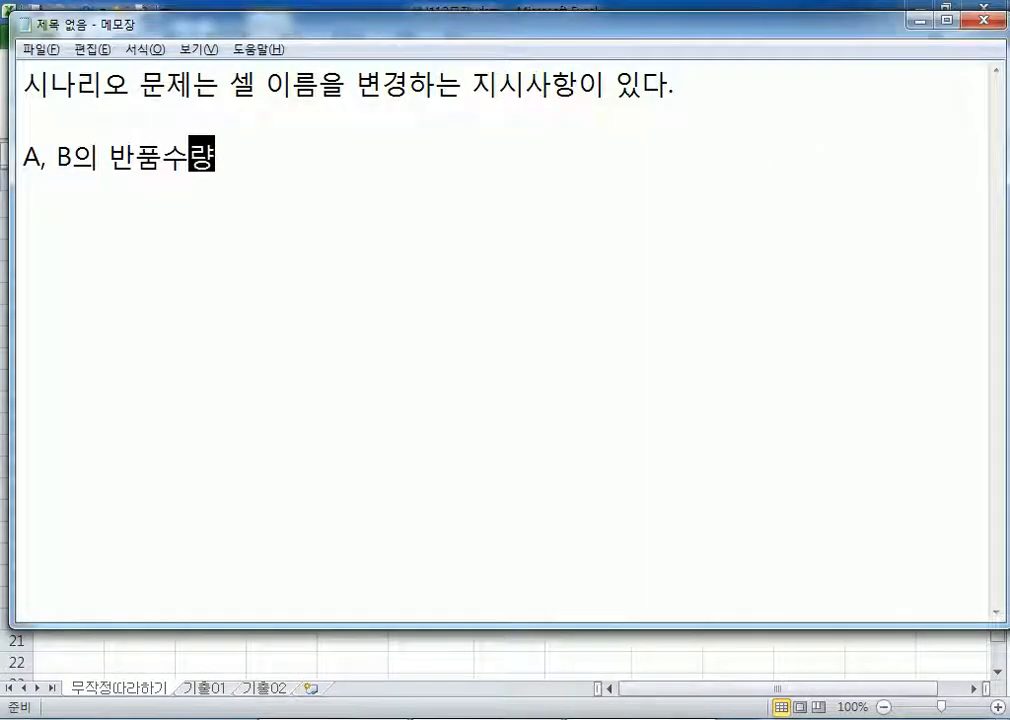
Step: Continue the second sentence of the note with "즉, A의 반품수량 셀은"
{"action": "type", "text": " 즉,"}
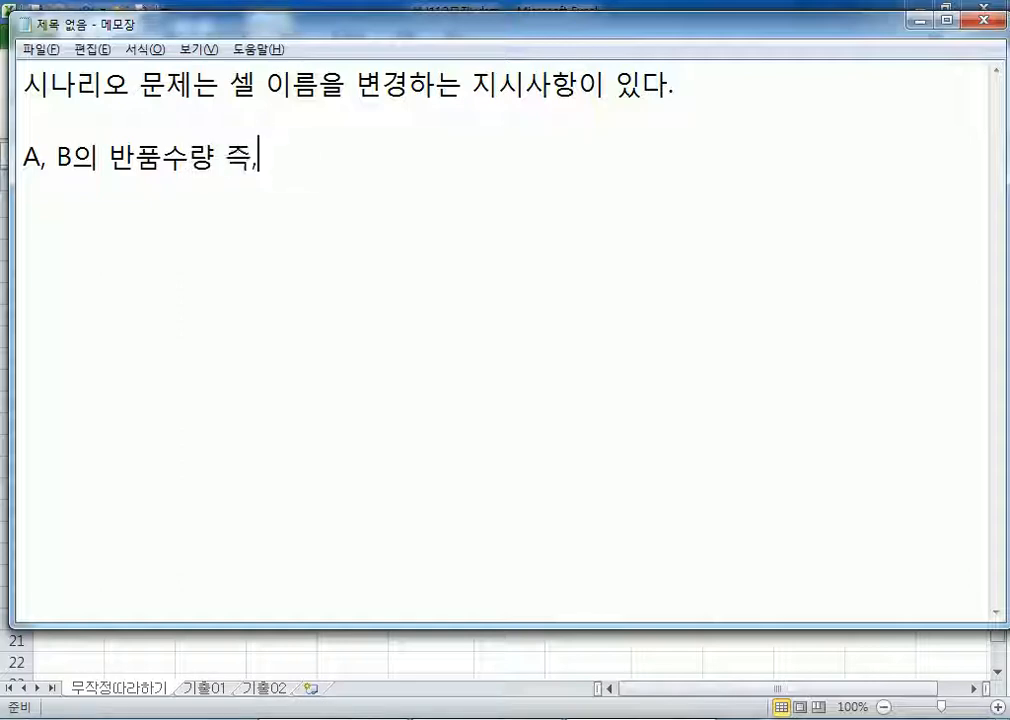
{"action": "type", "text": " ㅁ"}
{"action": "key", "text": "BackSpace"}
{"action": "type", "text": "A"}
{"action": "type", "text": "의 반품수ㅠㄹ"}
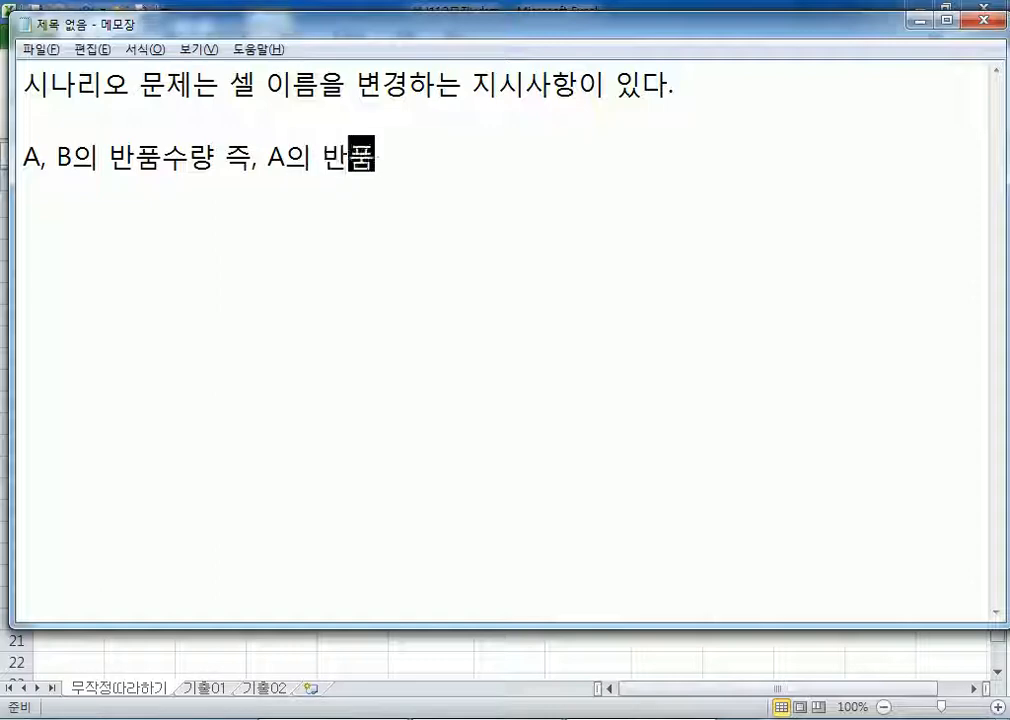
{"action": "key", "text": "BackSpace"}
{"action": "key", "text": "BackSpace"}
{"action": "type", "text": "량"}
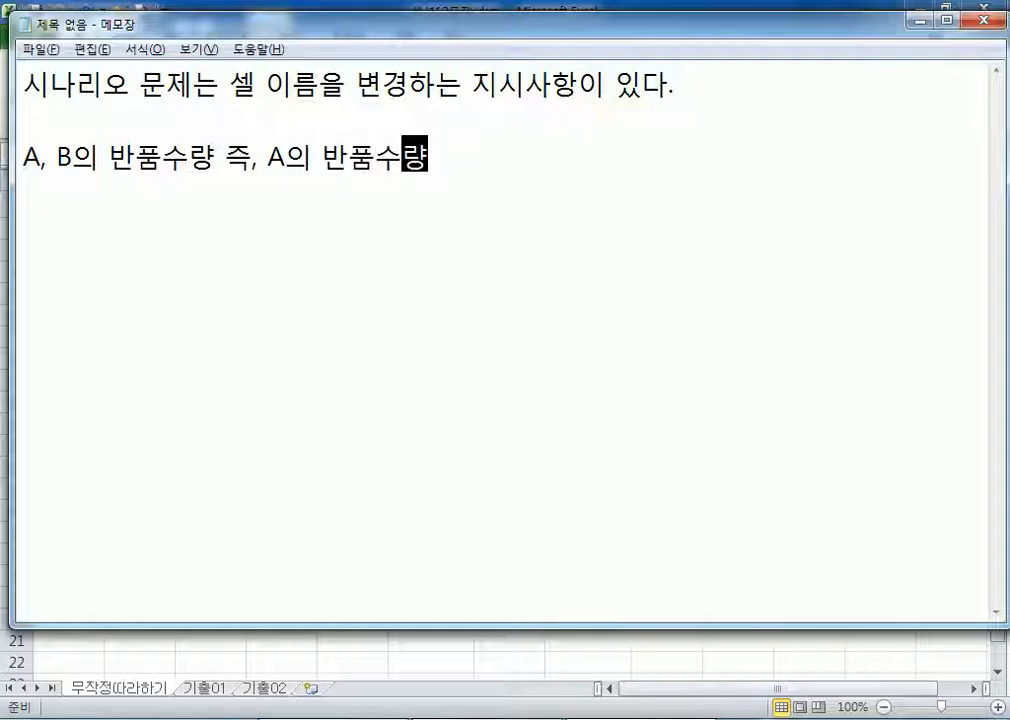
{"action": "type", "text": " 셀응"}
{"action": "key", "text": "BackSpace"}
{"action": "key", "text": "BackSpace"}
{"action": "key", "text": "BackSpace"}
{"action": "type", "text": "은"}
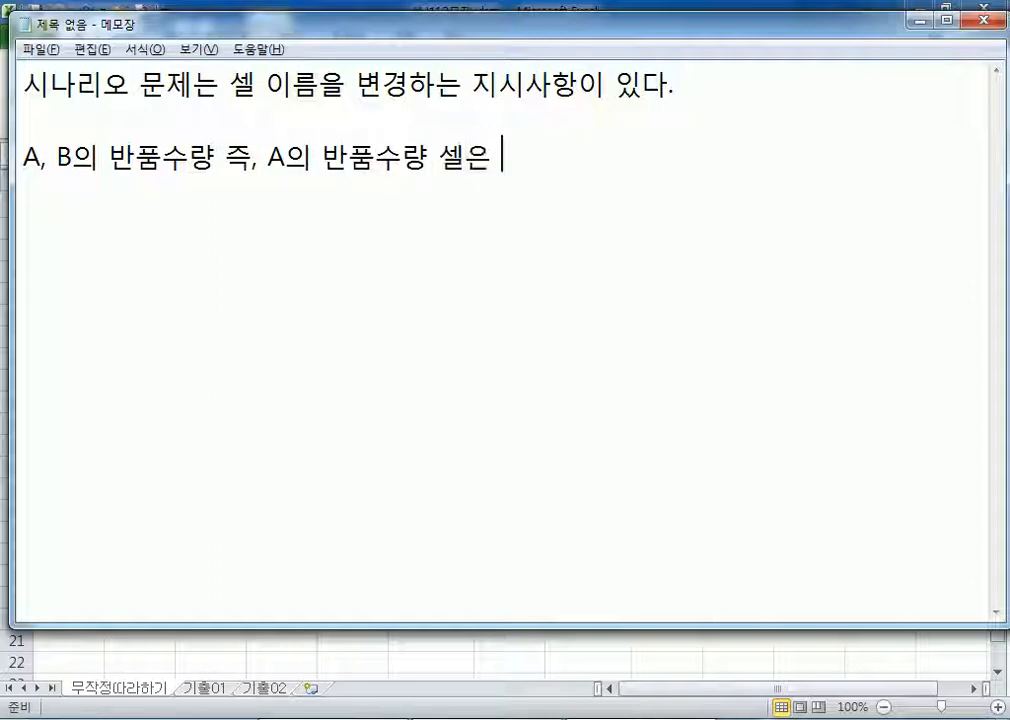
Step: Look up product A's return quantity cell in the Excel workbook and complete the Notepad line with "E4, B의 반품수량 셀은 E5"
{"action": "key", "text": "alt+Tab"}
{"action": "left_click", "coordinate": [361, 268]}
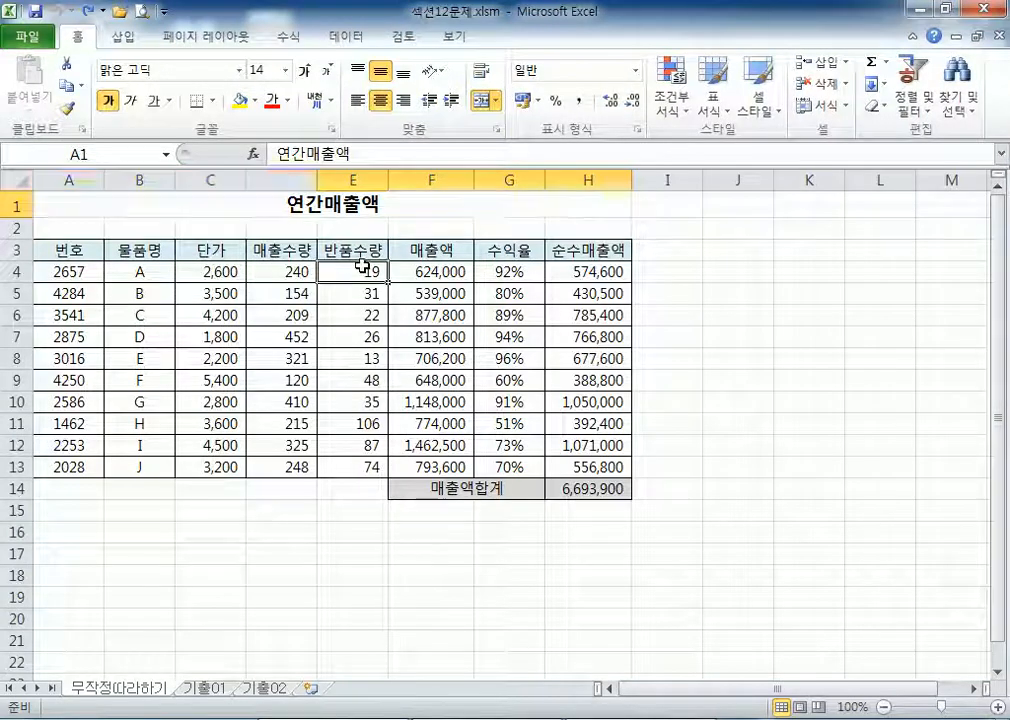
{"action": "key", "text": "alt+Tab"}
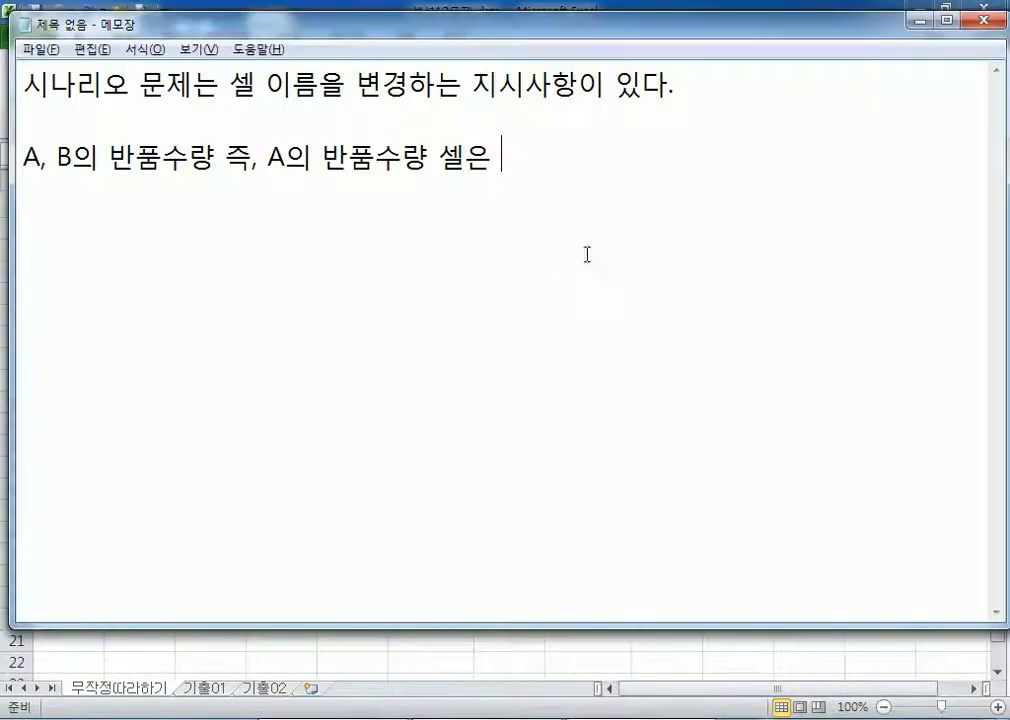
{"action": "type", "text": "E4, "}
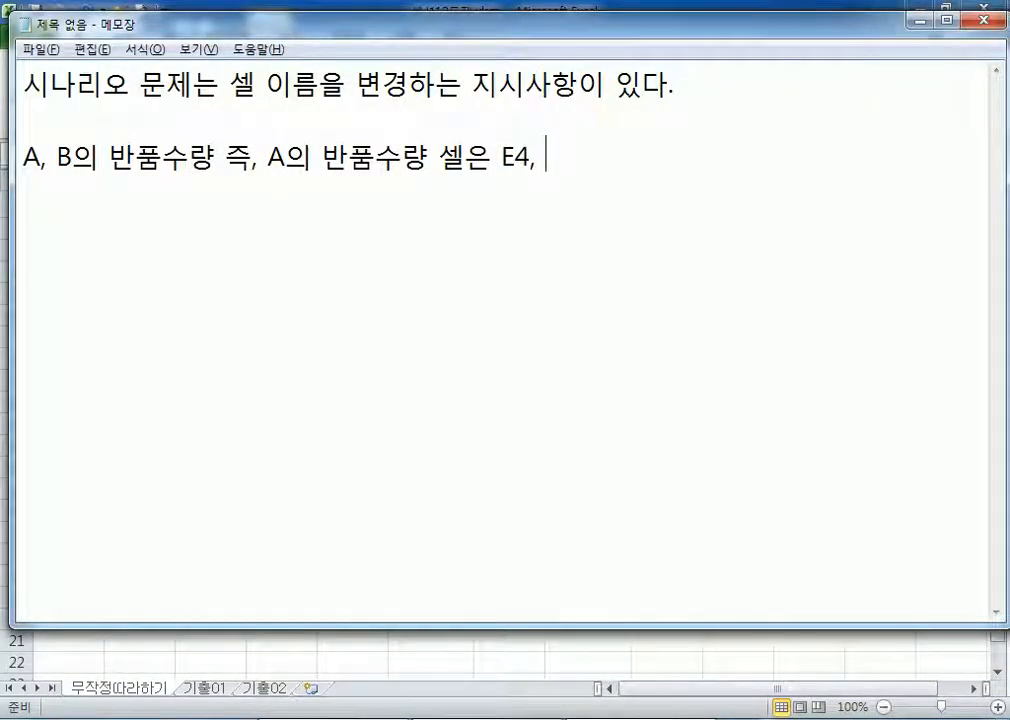
{"action": "type", "text": "B의 반ㅅ"}
{"action": "key", "text": "BackSpace"}
{"action": "type", "text": "품수량 셀은"}
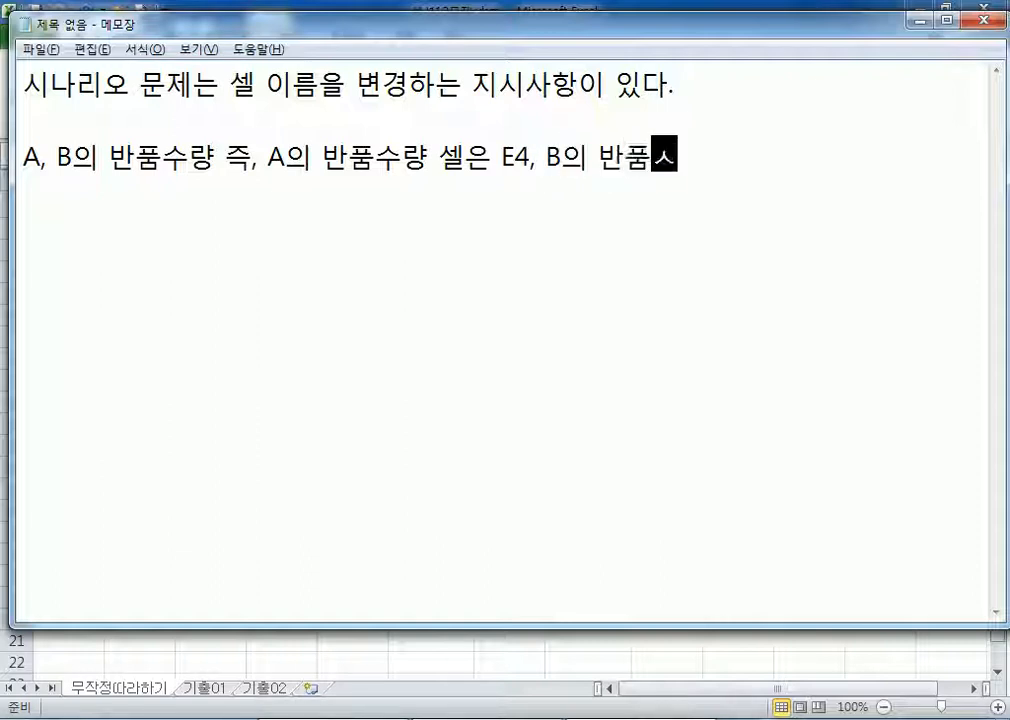
{"action": "type", "text": " E4"}
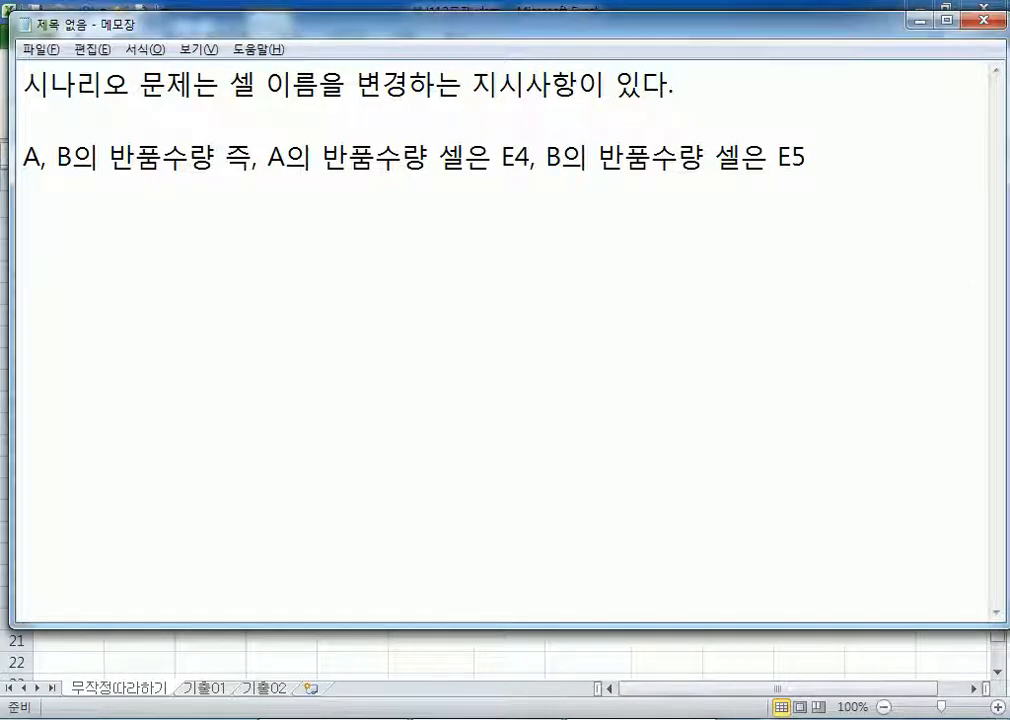
{"action": "key", "text": "alt+Tab"}
{"action": "key", "text": "alt+Tab"}
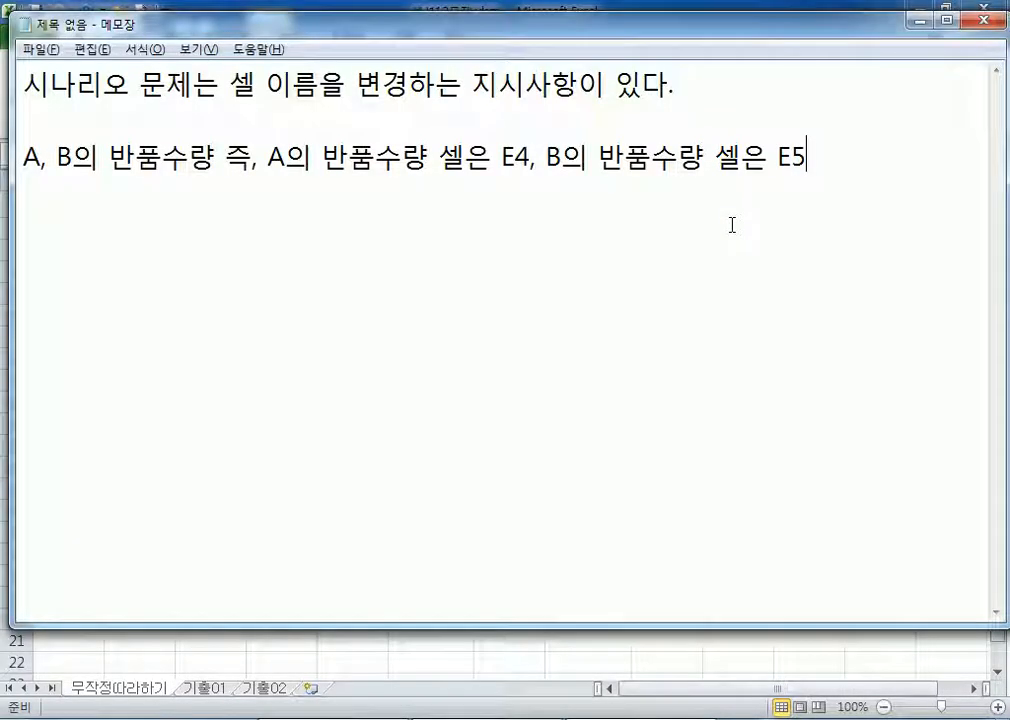
Step: Add the line "E4, E5셀...?" under the return quantity sentence, followed by a new line
{"action": "key", "text": "Return"}
{"action": "type", "text": "E4, E5T"}
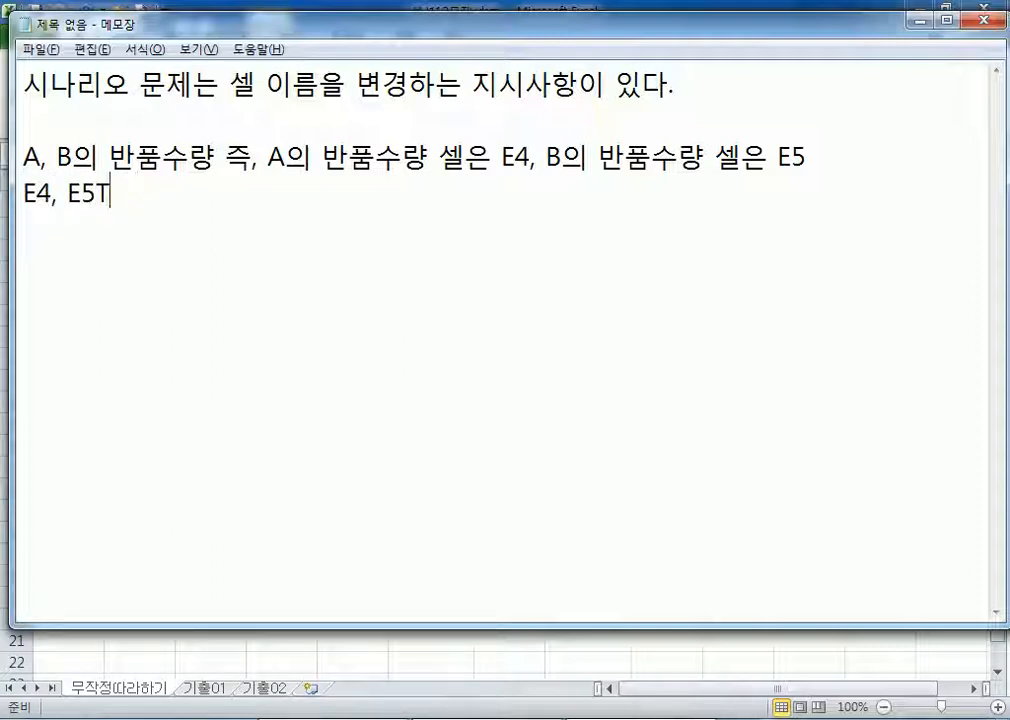
{"action": "key", "text": "BackSpace"}
{"action": "key", "text": "Hangul"}
{"action": "type", "text": "셀..."}
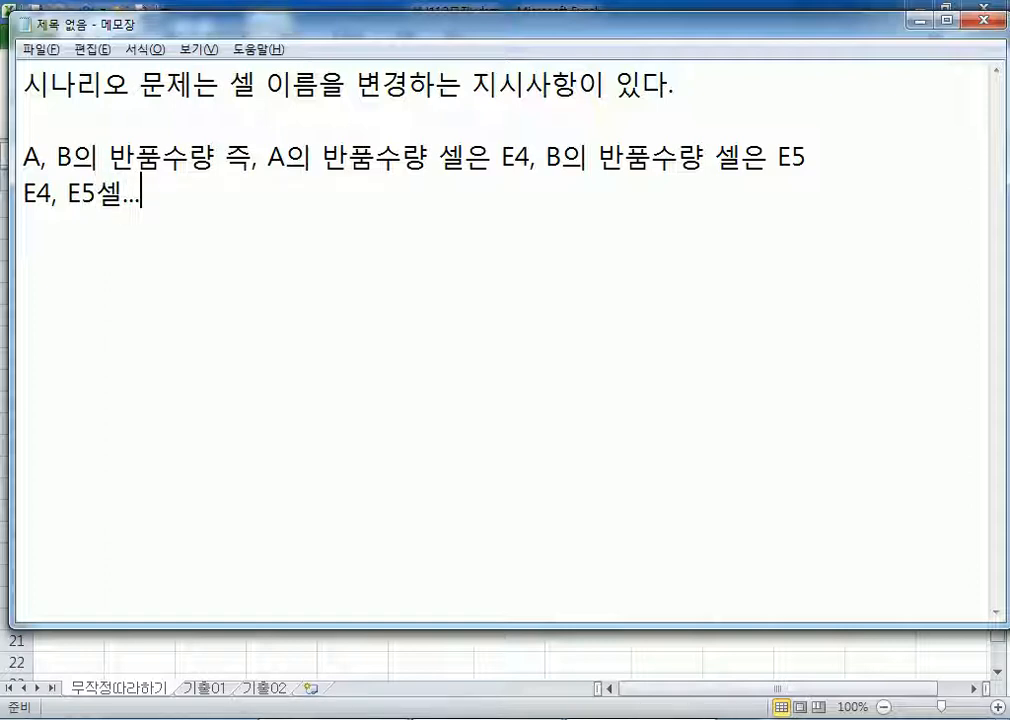
{"action": "type", "text": "?"}
{"action": "key", "text": "Return"}
Step: Check the net sales total cell H14 in the Excel workbook and return to the Notepad note
{"action": "key", "text": "alt+Tab"}
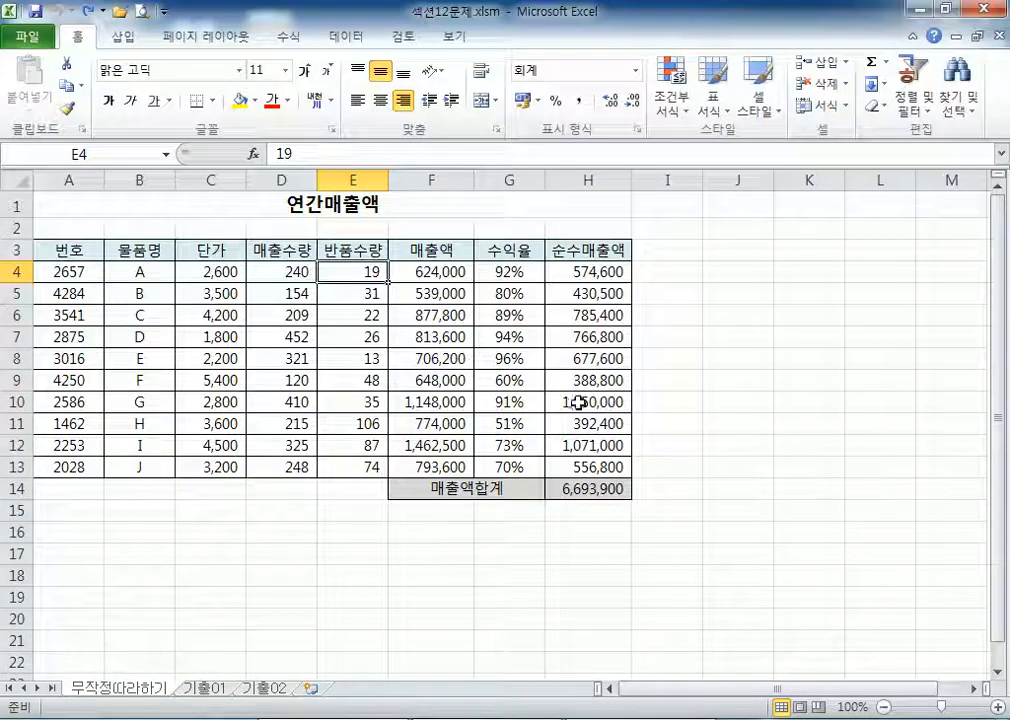
{"action": "left_click", "coordinate": [597, 488]}
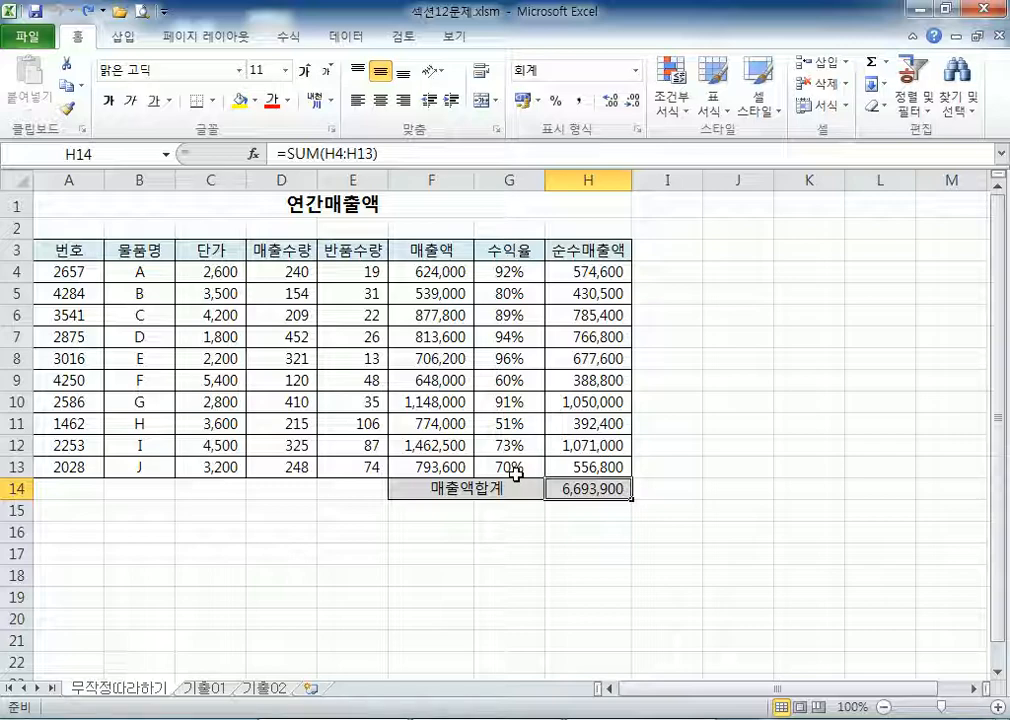
{"action": "key", "text": "alt+Tab"}
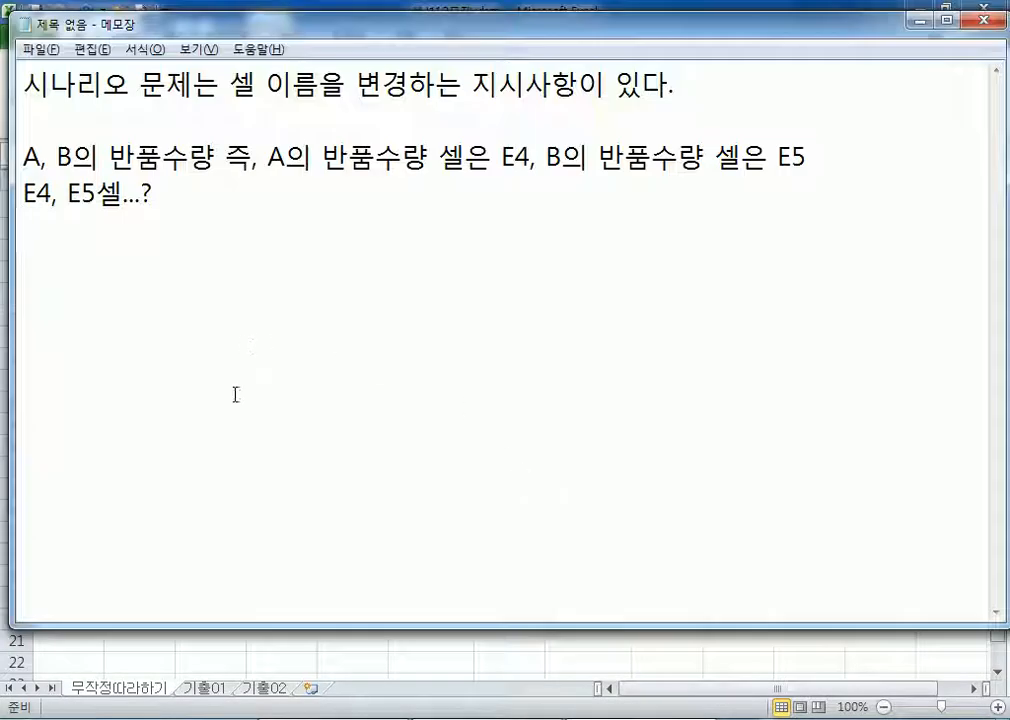
Step: Switch to the Excel workbook and name product A's return quantity cell E4 "A반품수량"
{"action": "key", "text": "alt+Tab"}
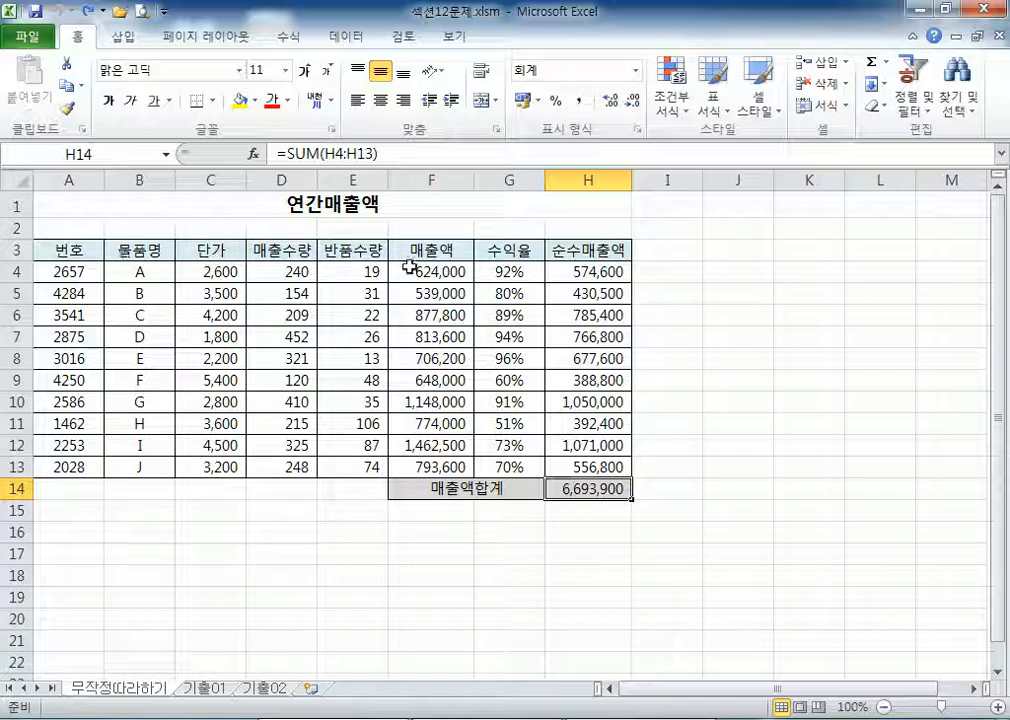
{"action": "left_click", "coordinate": [343, 271]}
{"action": "scroll", "coordinate": [343, 271], "scroll_direction": "up", "scroll_amount": 5, "text": "ctrl"}
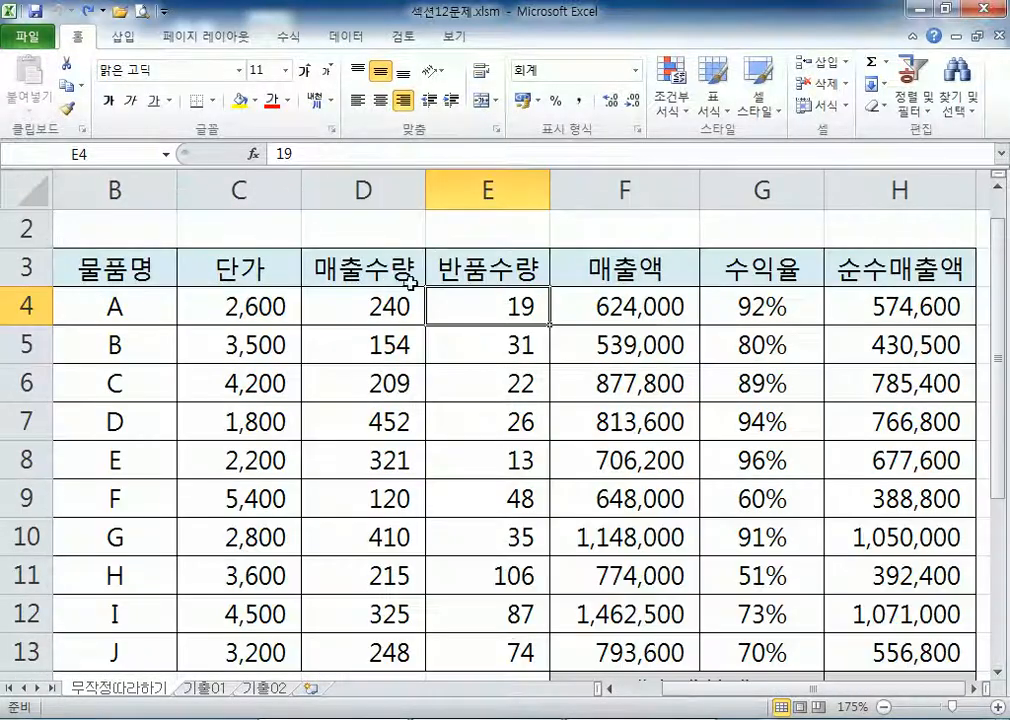
{"action": "left_click", "coordinate": [128, 153]}
{"action": "key", "text": "BackSpace"}
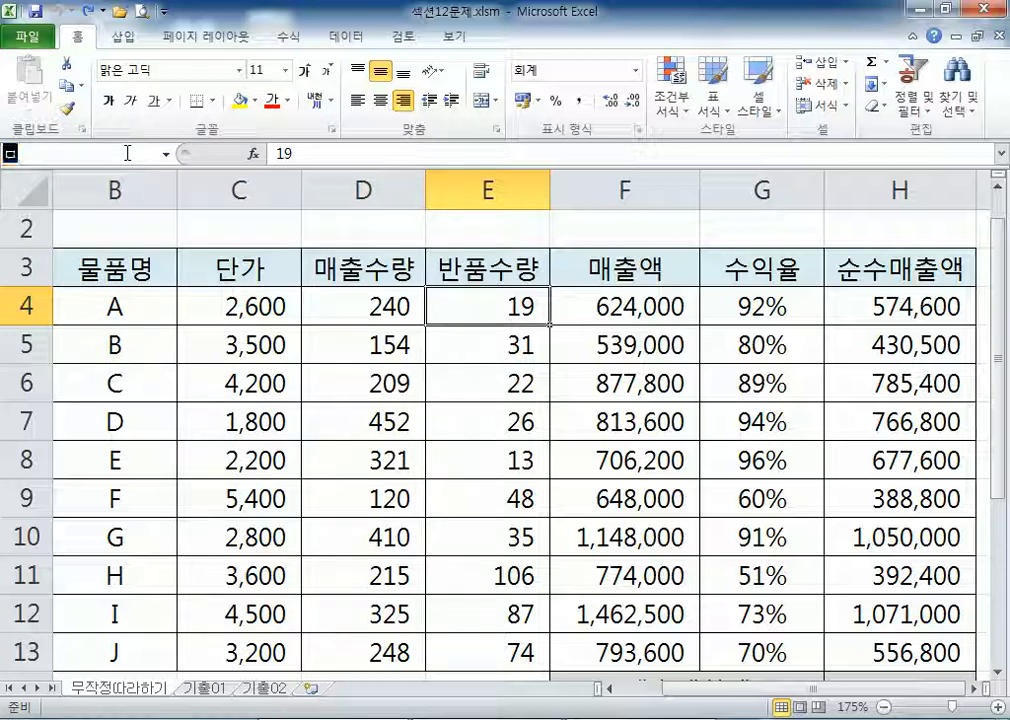
{"action": "type", "text": "A반품출"}
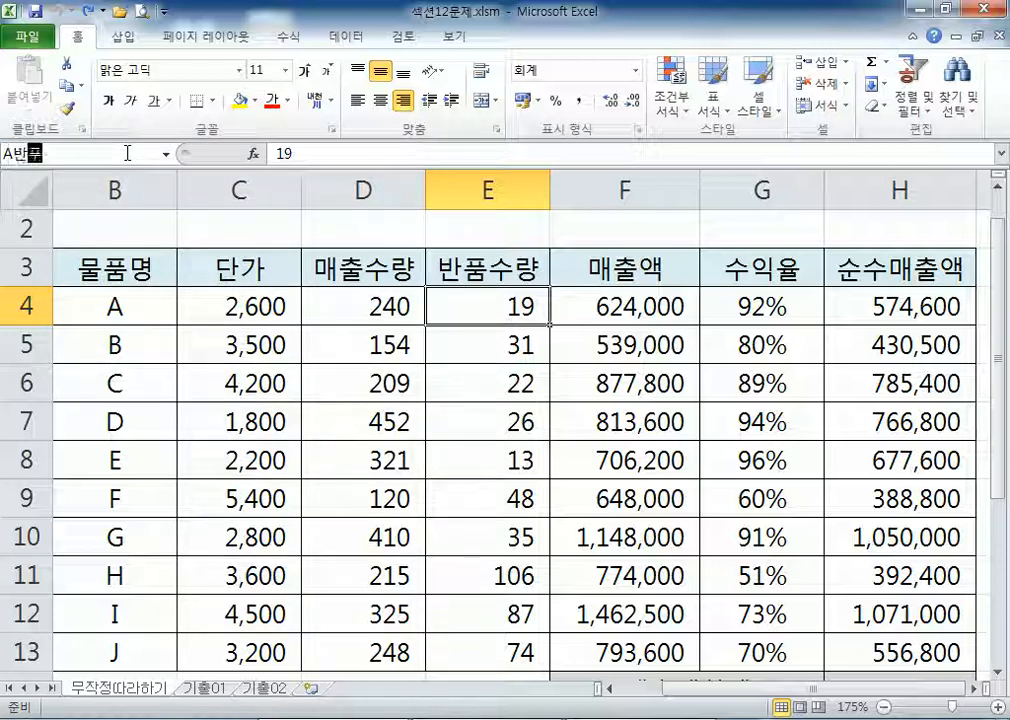
{"action": "type", "text": "량"}
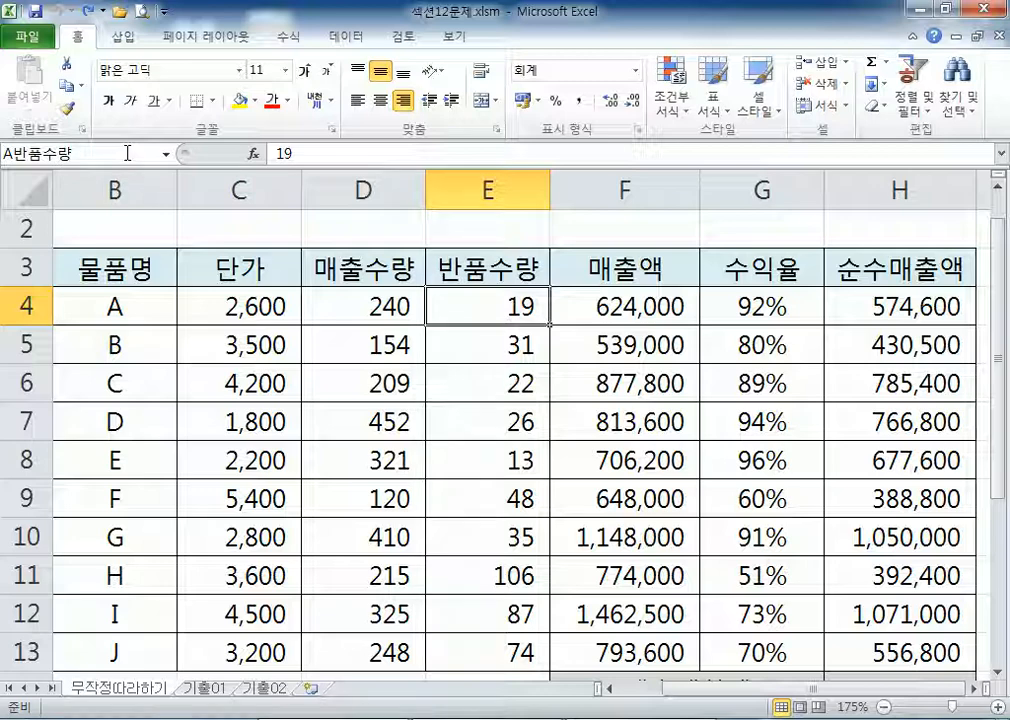
{"action": "key", "text": "Return"}
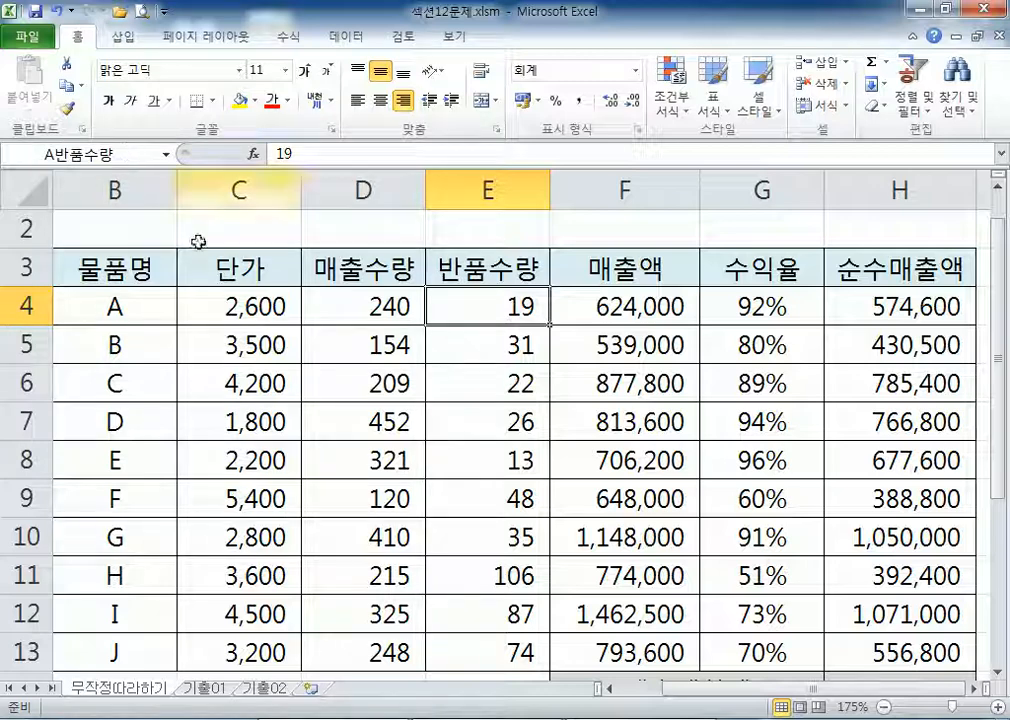
Step: Name product B's return quantity cell E5 "B반품수량"
{"action": "left_click", "coordinate": [511, 344]}
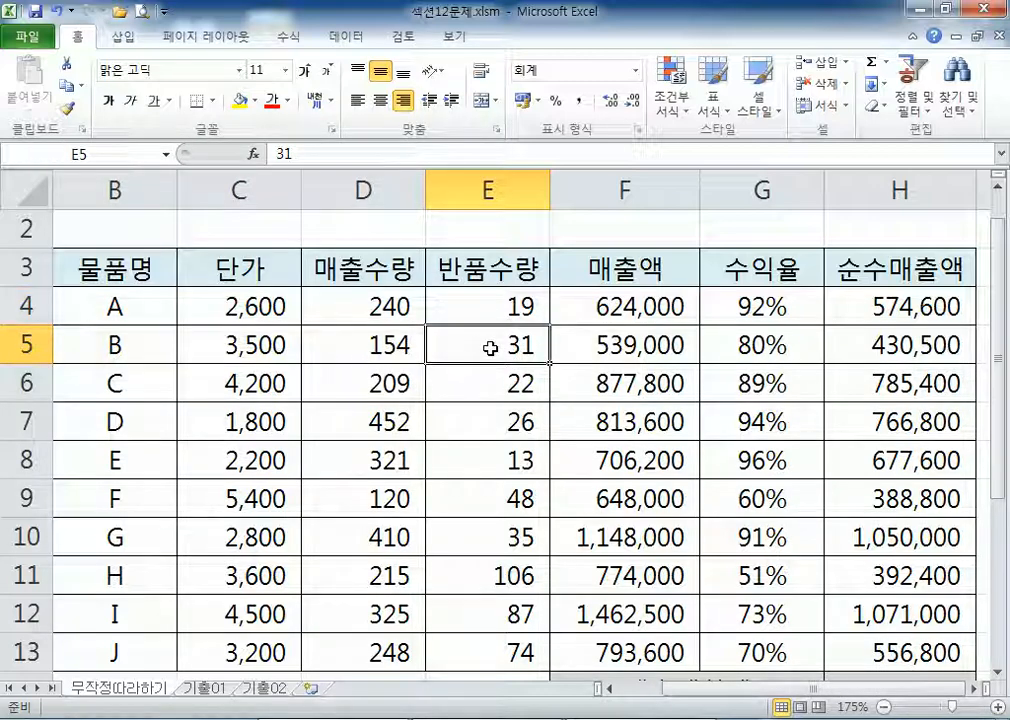
{"action": "left_click", "coordinate": [160, 154]}
{"action": "type", "text": "B"}
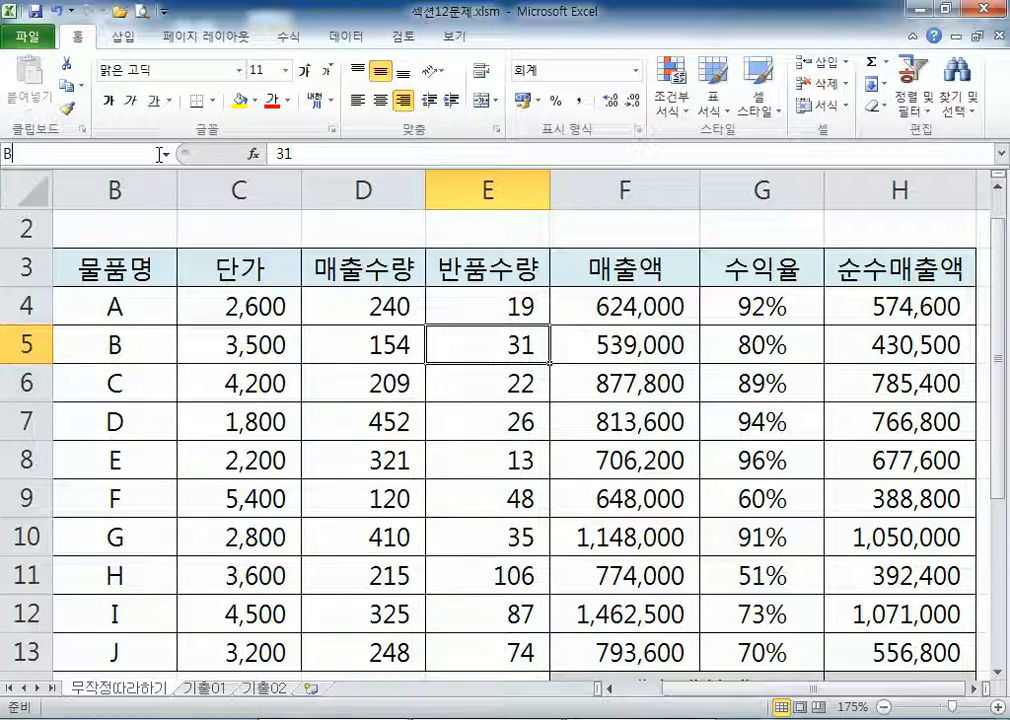
{"action": "type", "text": "반품수"}
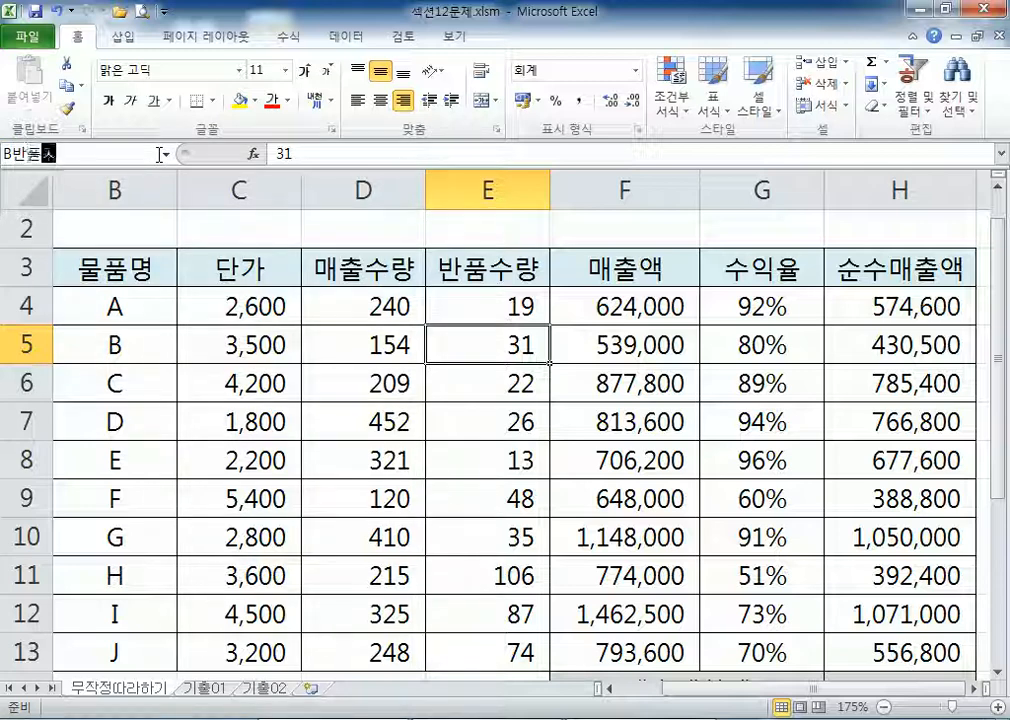
{"action": "key", "text": "BackSpace"}
{"action": "key", "text": "BackSpace"}
{"action": "type", "text": "스ㅜㄹ"}
{"action": "key", "text": "BackSpace"}
{"action": "key", "text": "BackSpace"}
{"action": "key", "text": "BackSpace"}
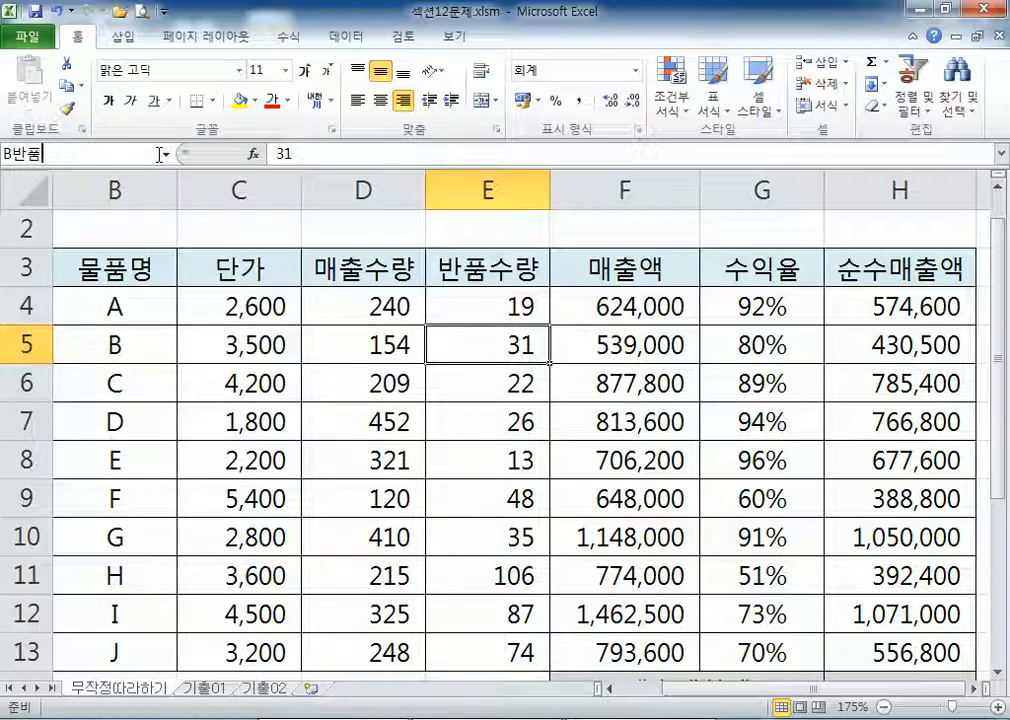
{"action": "type", "text": "술"}
{"action": "key", "text": "BackSpace"}
{"action": "type", "text": "량"}
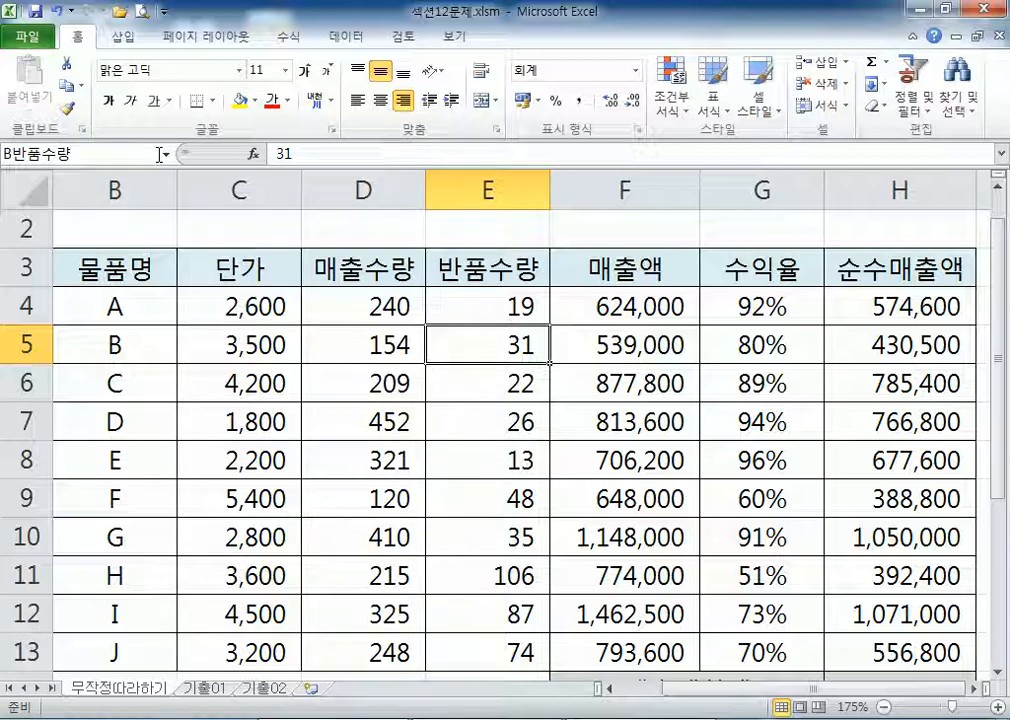
{"action": "key", "text": "Return"}
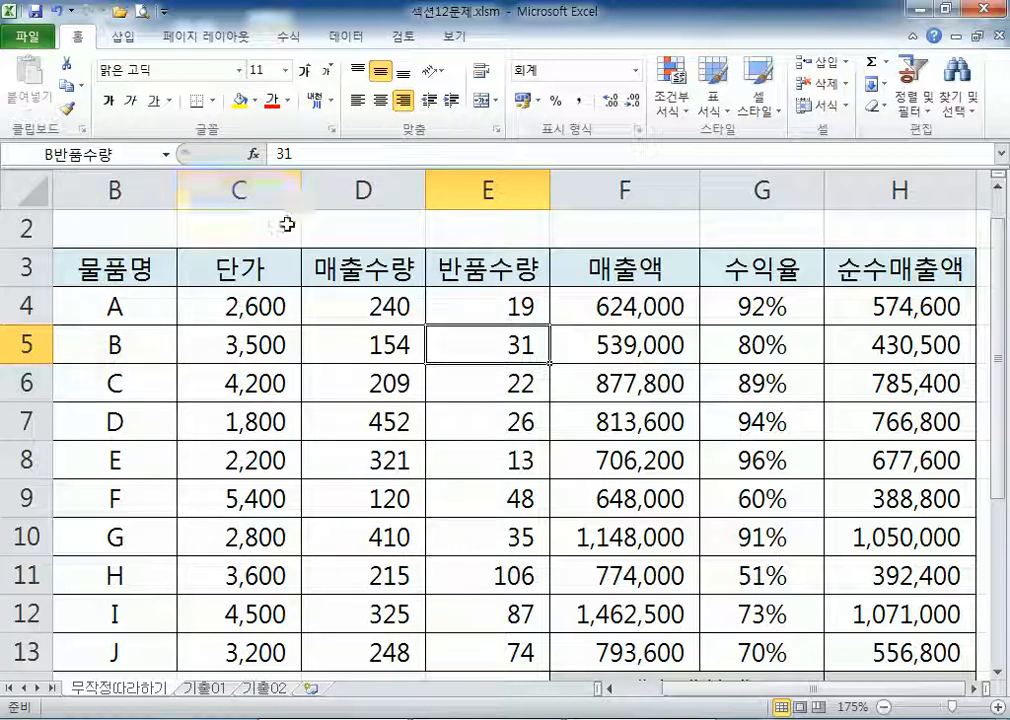
Step: Name the net sales total cell H14 "매출액합계"
{"action": "left_click_drag", "start_coordinate": [498, 316], "coordinate": [500, 334]}
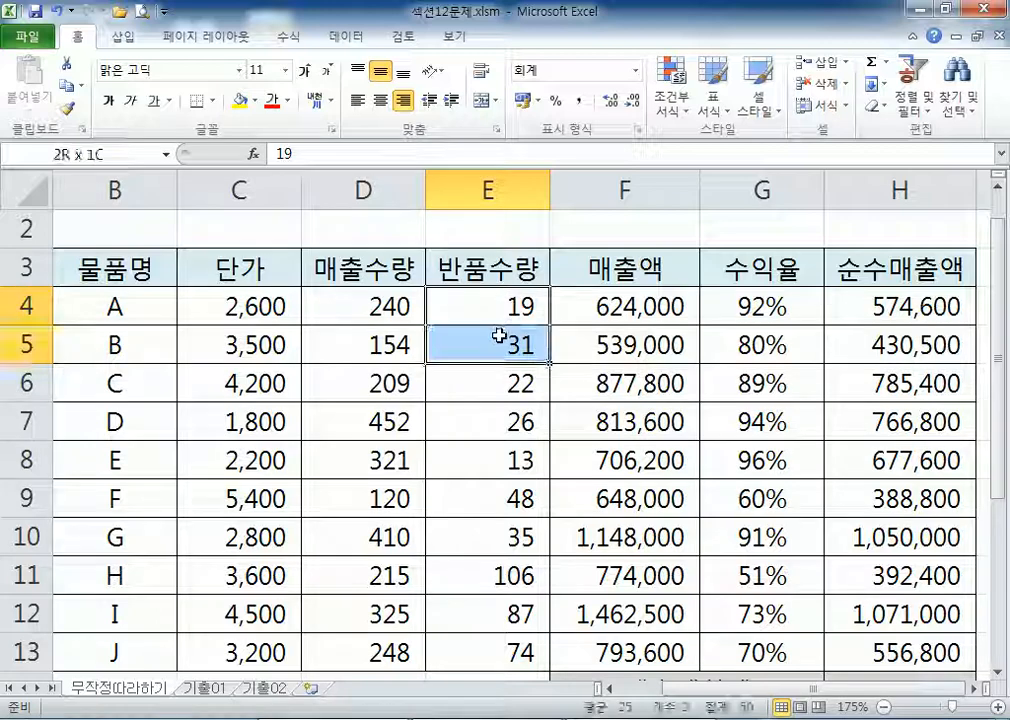
{"action": "scroll", "coordinate": [860, 322], "scroll_direction": "down", "scroll_amount": 1}
{"action": "scroll", "coordinate": [860, 322], "scroll_direction": "down", "scroll_amount": 2}
{"action": "left_click", "coordinate": [885, 345]}
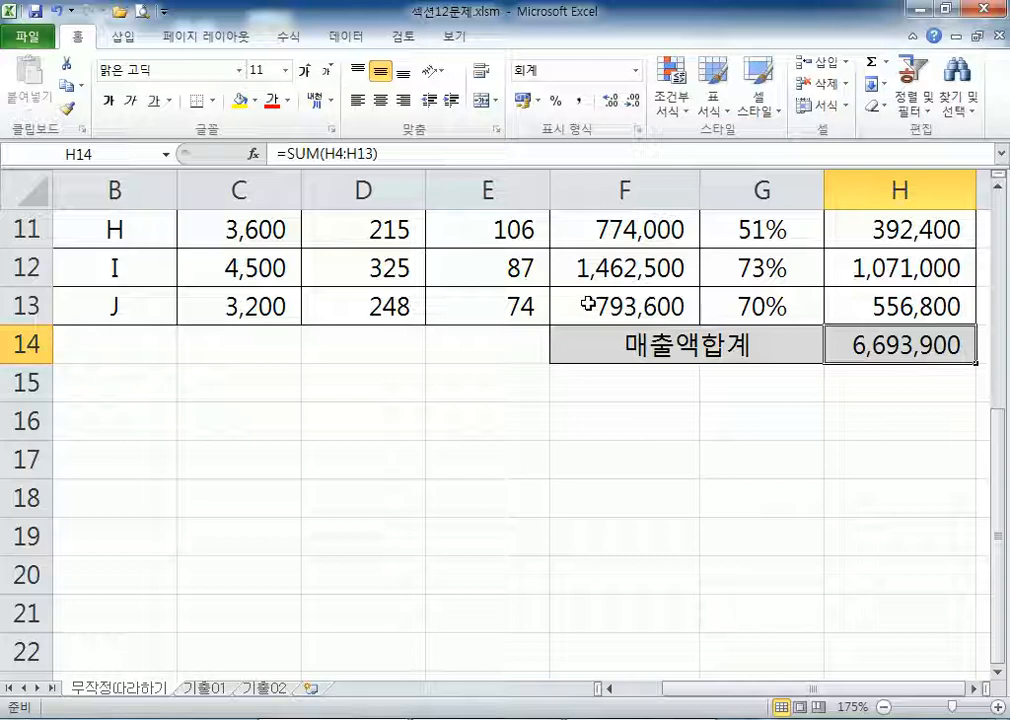
{"action": "left_click", "coordinate": [148, 156]}
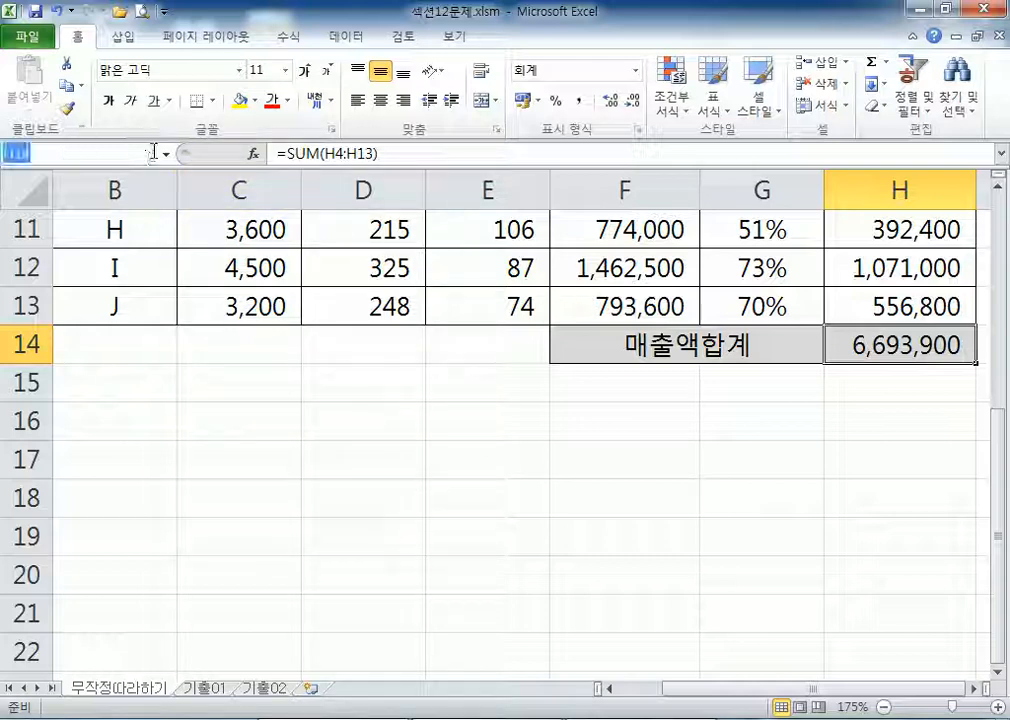
{"action": "type", "text": "매출ㅇ액합ㄱ"}
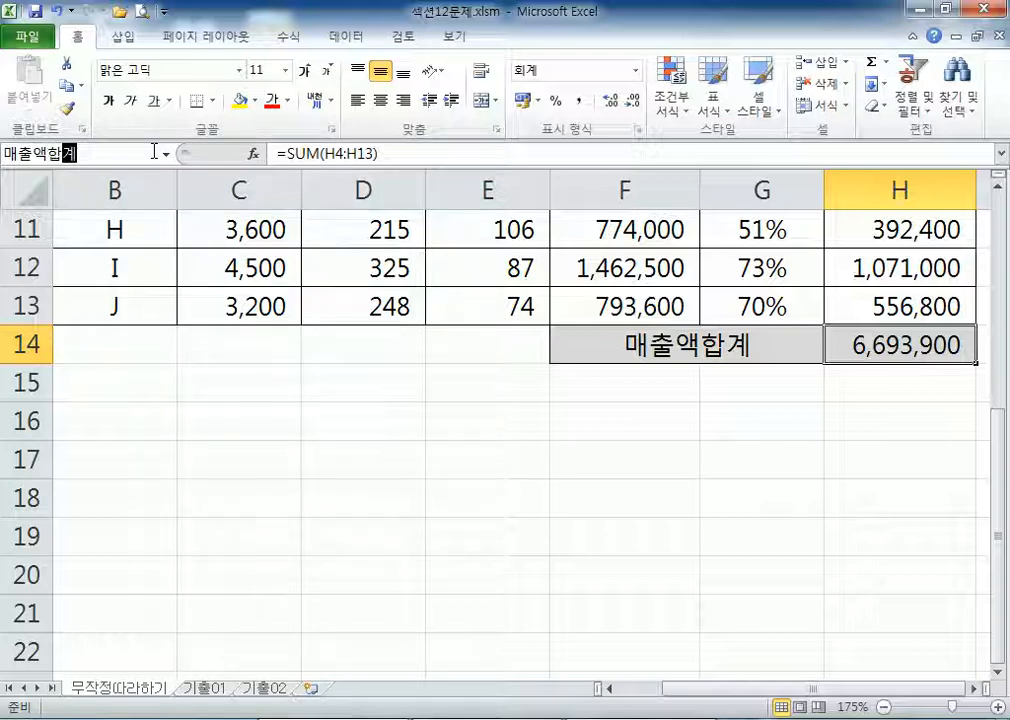
{"action": "type", "text": "ㅖ"}
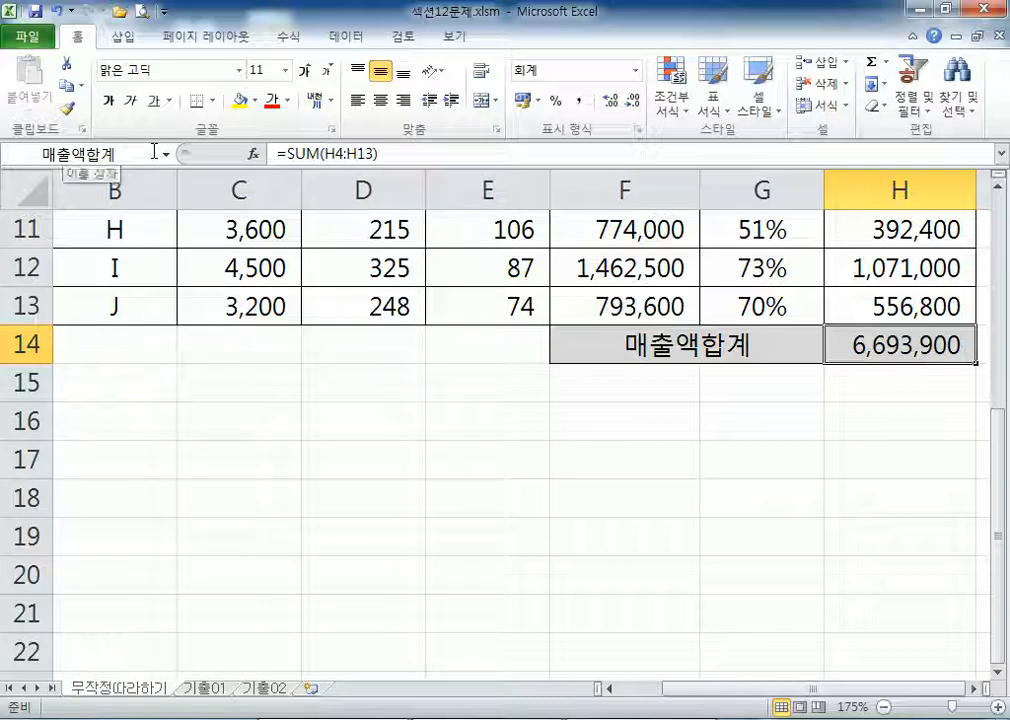
{"action": "key", "text": "Return"}
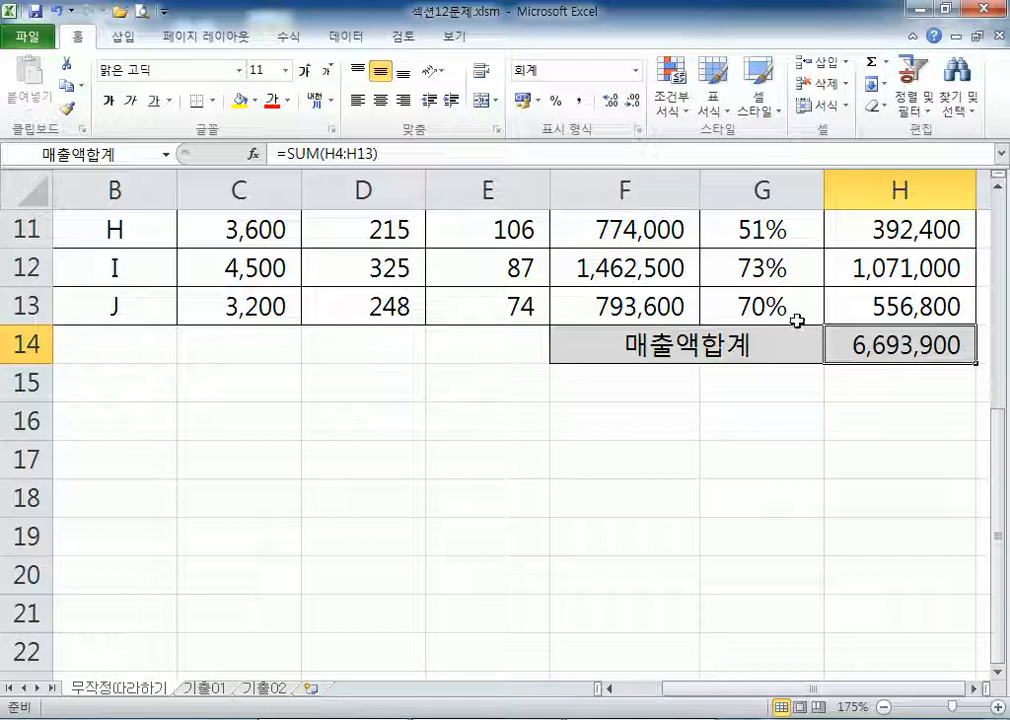
{"action": "scroll", "coordinate": [678, 334], "scroll_direction": "down", "scroll_amount": 2}
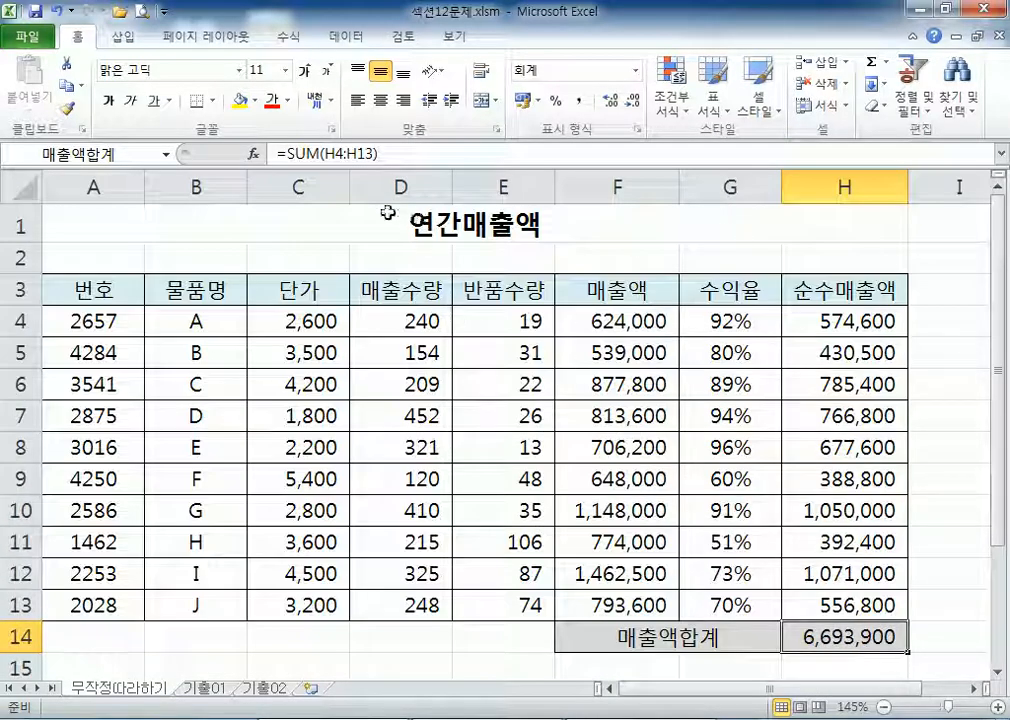
{"action": "left_click", "coordinate": [737, 232]}
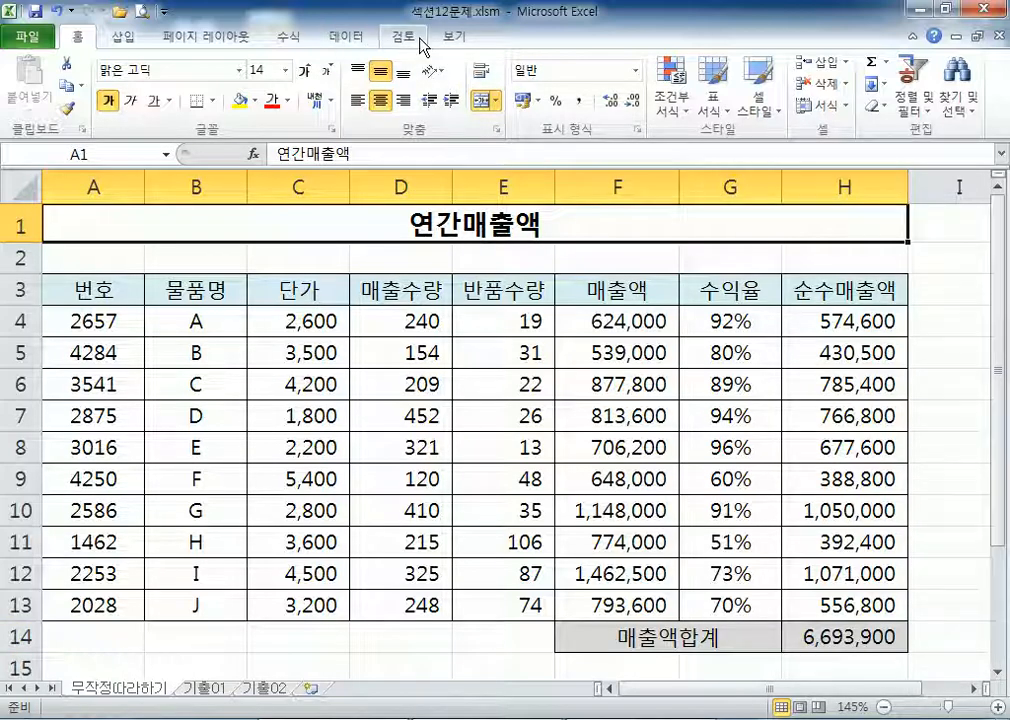
{"action": "left_click", "coordinate": [358, 40]}
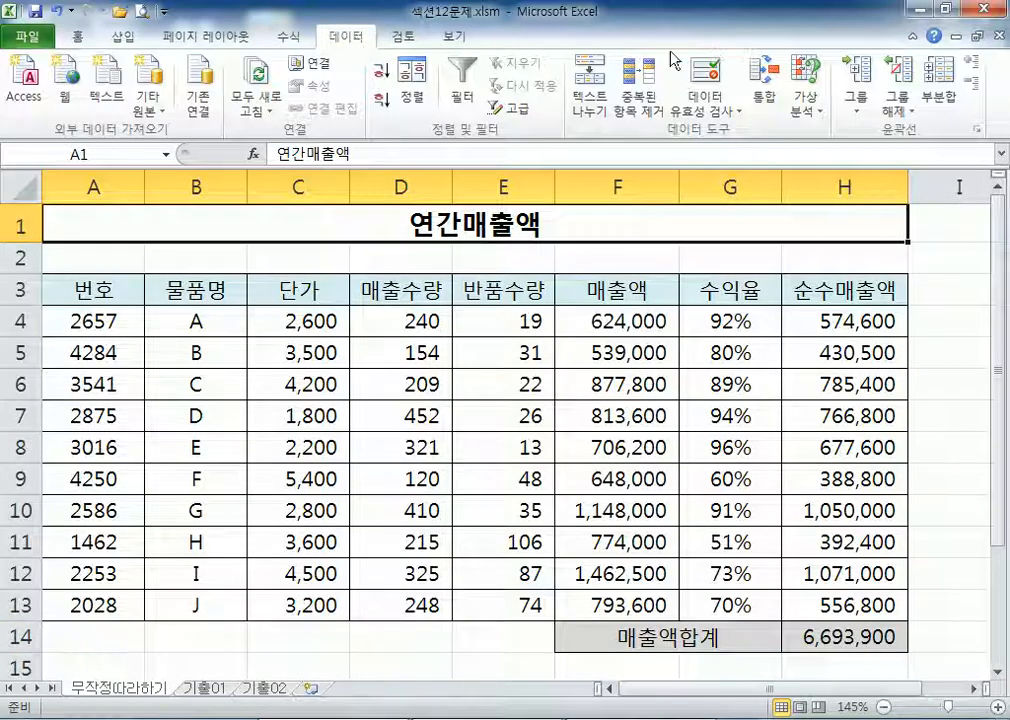
{"action": "left_click", "coordinate": [806, 104]}
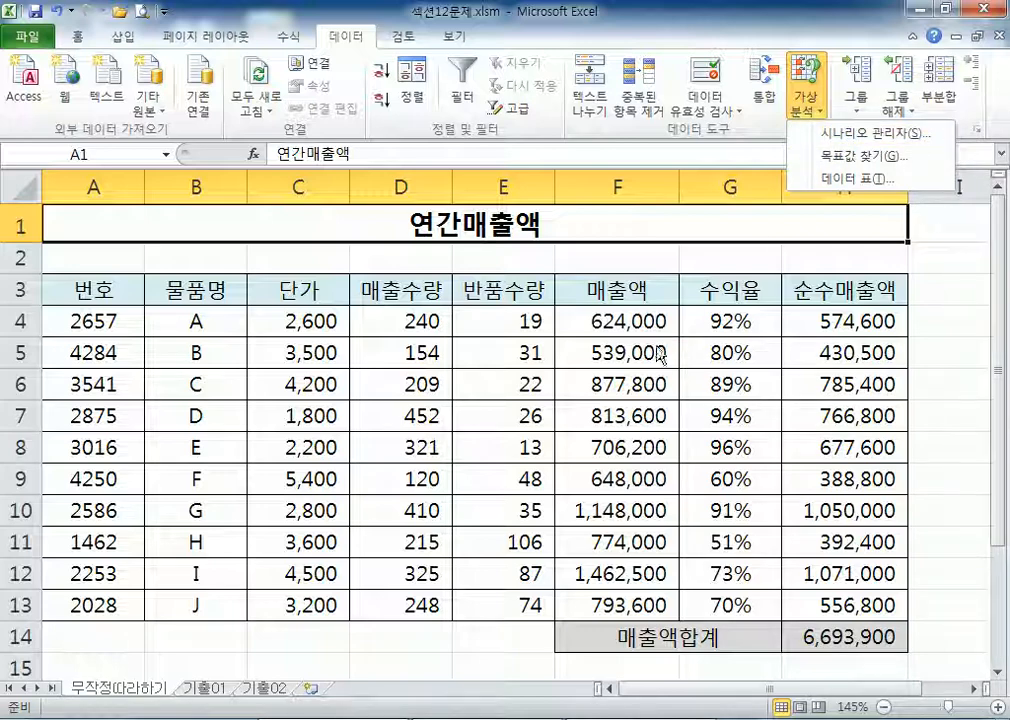
{"action": "key", "text": "Escape"}
Step: Fill the return quantity cells E4:E5 and the sales total cell H14 with yellow
{"action": "left_click", "coordinate": [483, 315]}
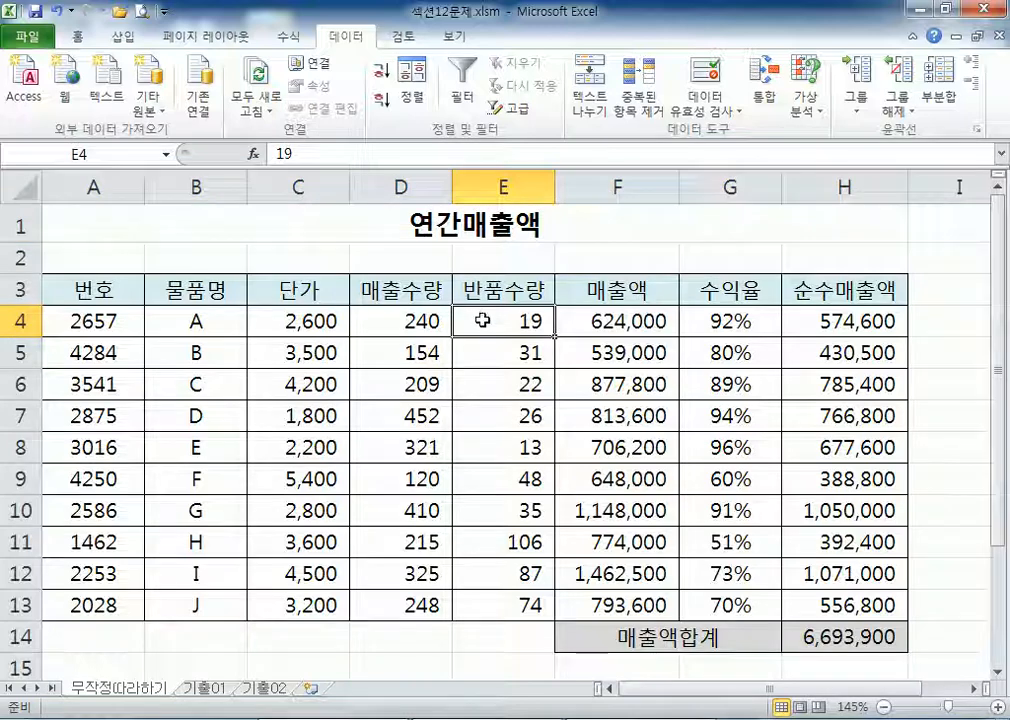
{"action": "left_click_drag", "start_coordinate": [483, 315], "coordinate": [465, 354]}
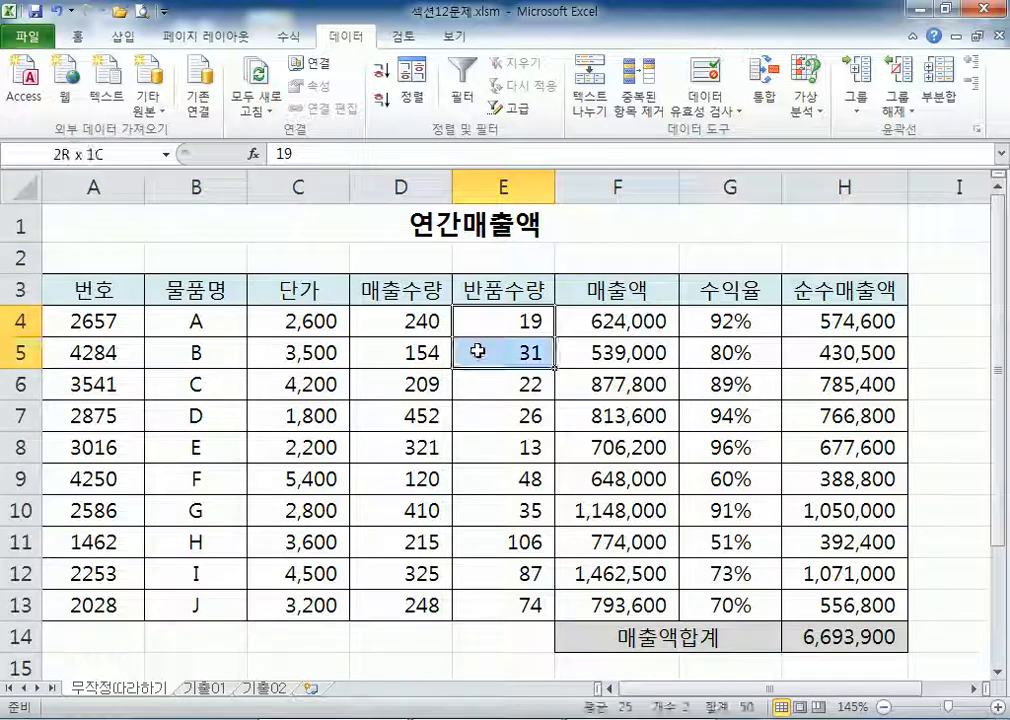
{"action": "left_click", "coordinate": [76, 38]}
{"action": "left_click", "coordinate": [240, 100]}
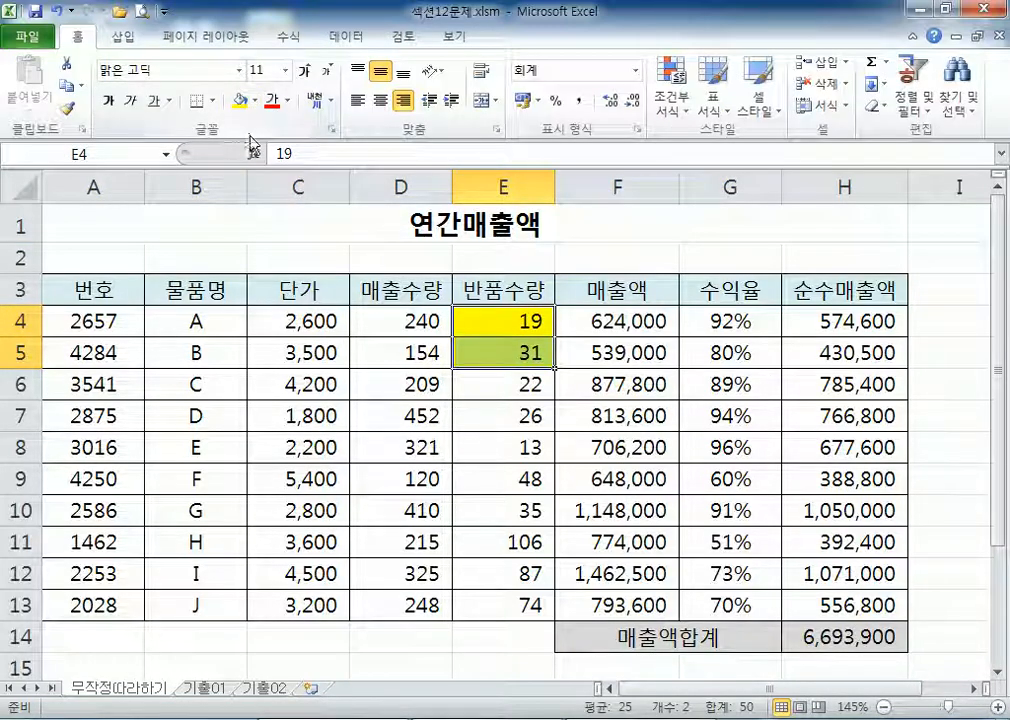
{"action": "scroll", "coordinate": [848, 437], "scroll_direction": "down", "scroll_amount": 2}
{"action": "left_click", "coordinate": [848, 437]}
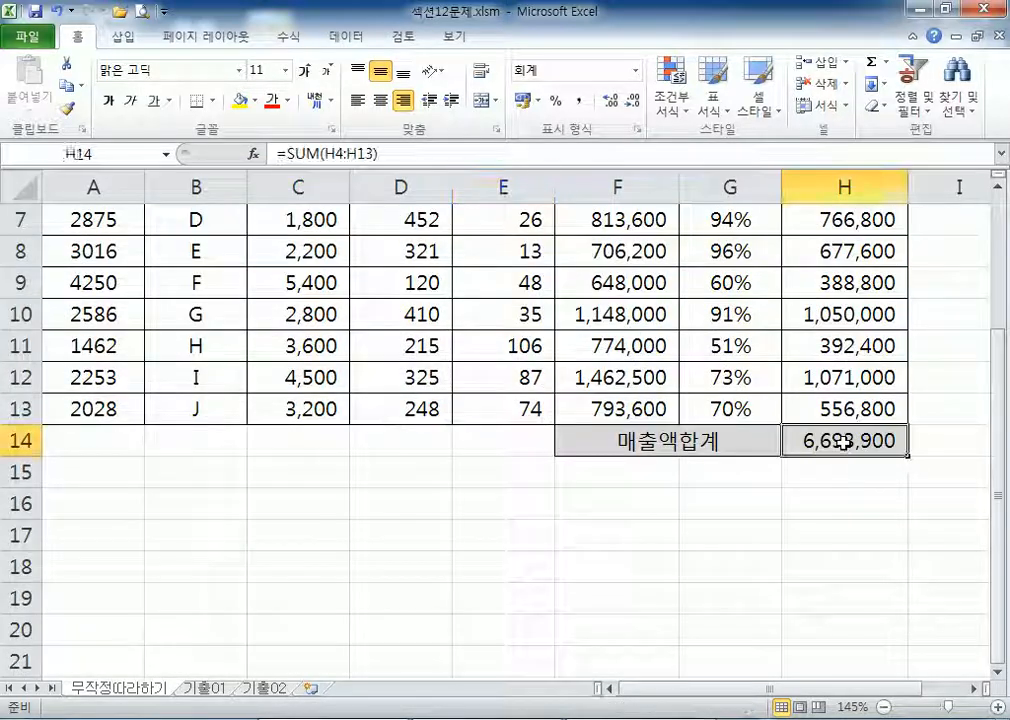
{"action": "left_click", "coordinate": [241, 100]}
{"action": "scroll", "coordinate": [622, 349], "scroll_direction": "up", "scroll_amount": 2}
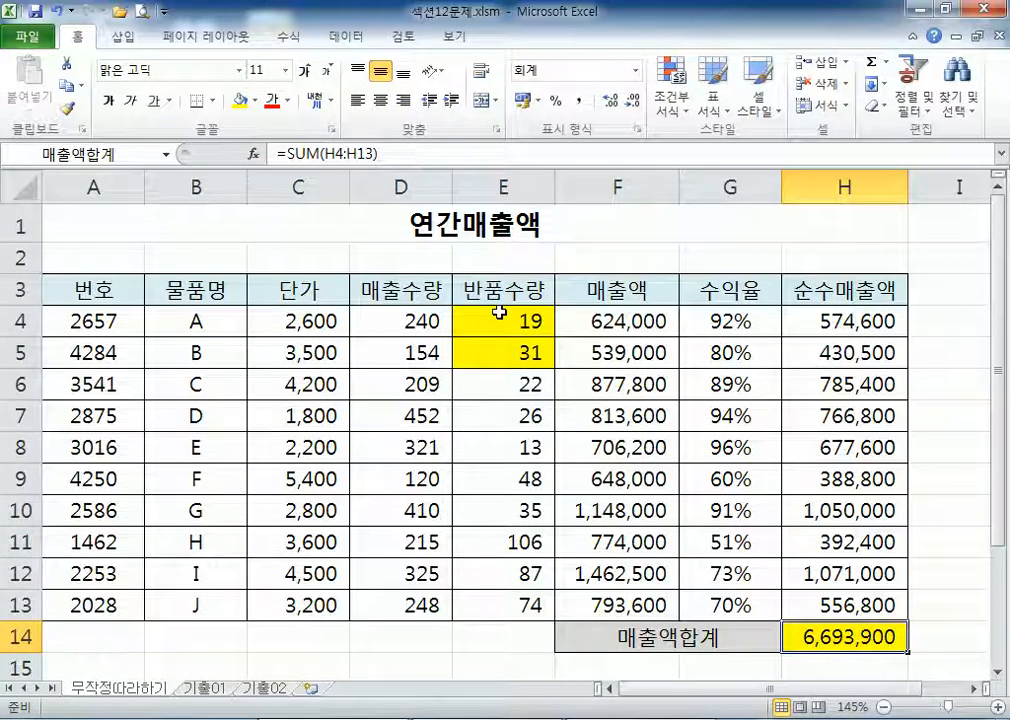
{"action": "left_click_drag", "start_coordinate": [503, 321], "coordinate": [491, 354]}
{"action": "scroll", "coordinate": [915, 546], "scroll_direction": "down", "scroll_amount": 1}
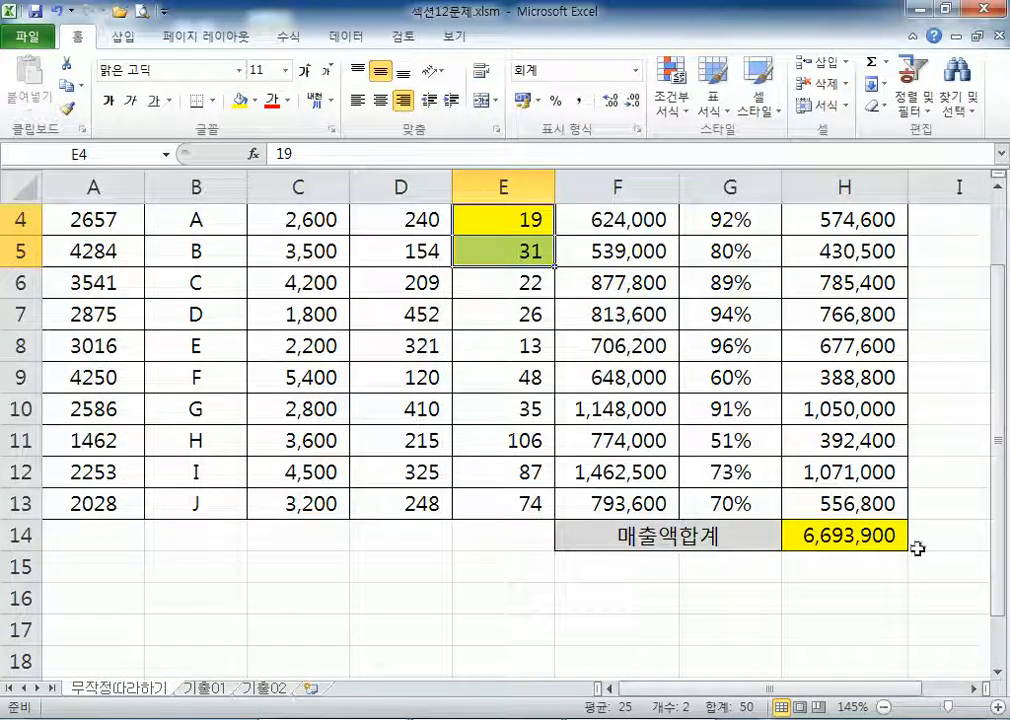
{"action": "left_click", "coordinate": [845, 539]}
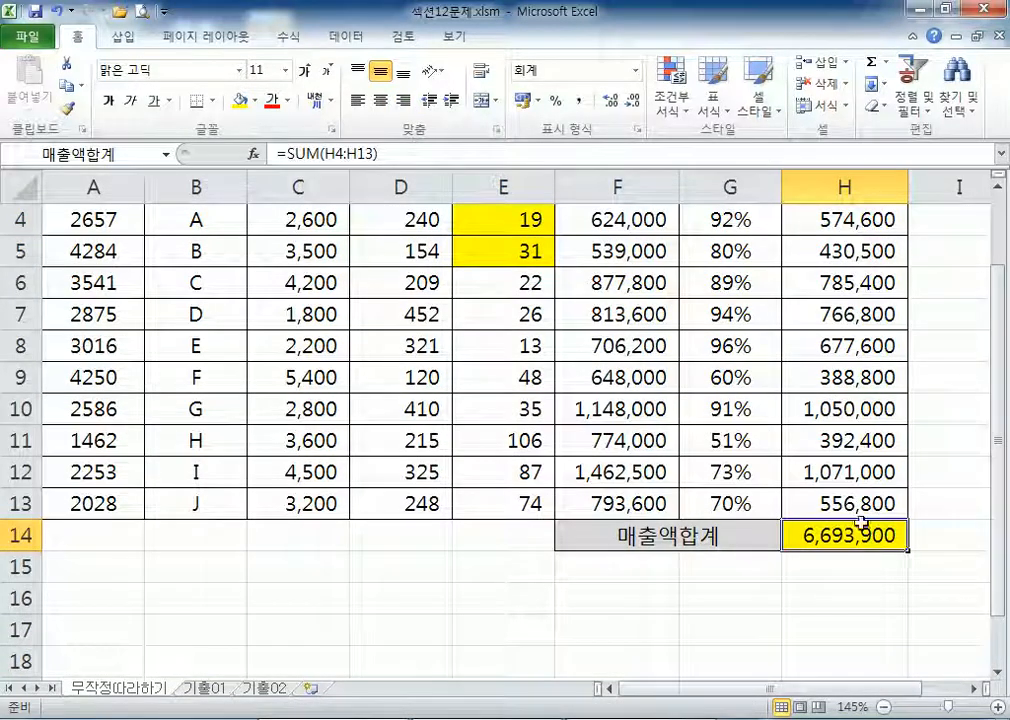
{"action": "scroll", "coordinate": [700, 470], "scroll_direction": "up", "scroll_amount": 1}
{"action": "left_click", "coordinate": [474, 322]}
{"action": "left_click_drag", "start_coordinate": [474, 322], "coordinate": [469, 350]}
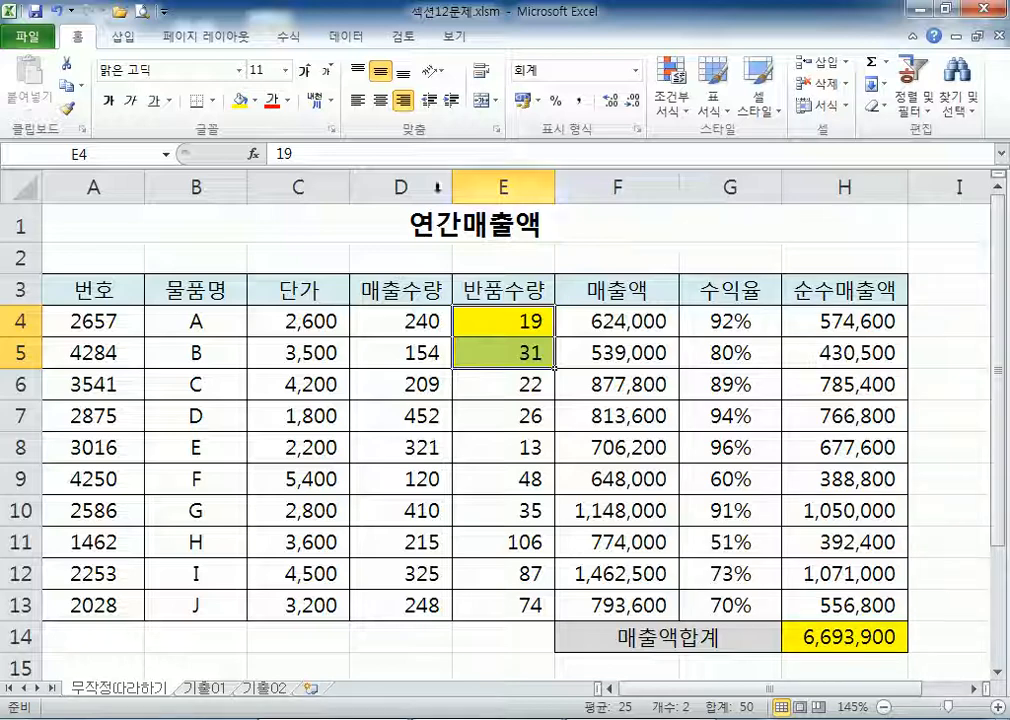
{"action": "left_click", "coordinate": [377, 228]}
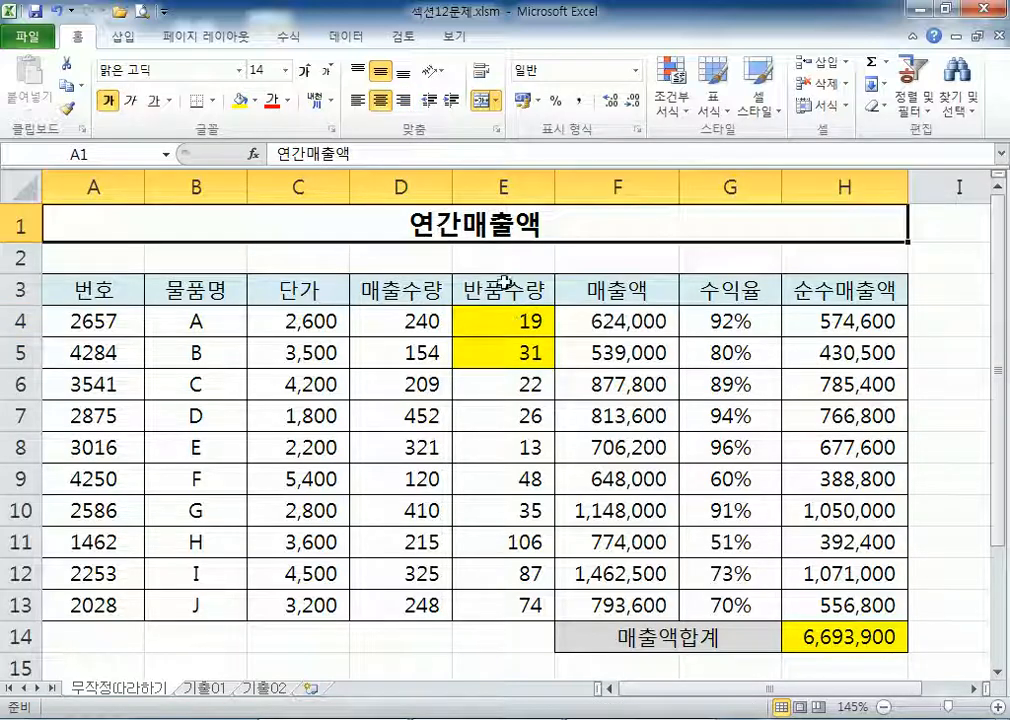
{"action": "left_click", "coordinate": [350, 38]}
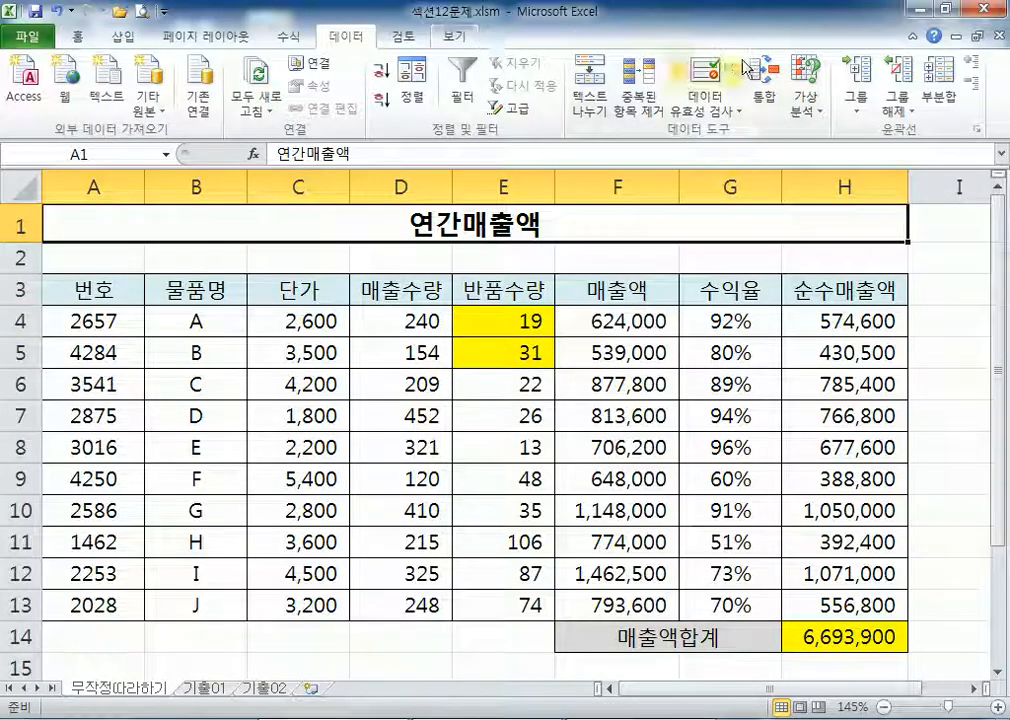
{"action": "left_click", "coordinate": [806, 102]}
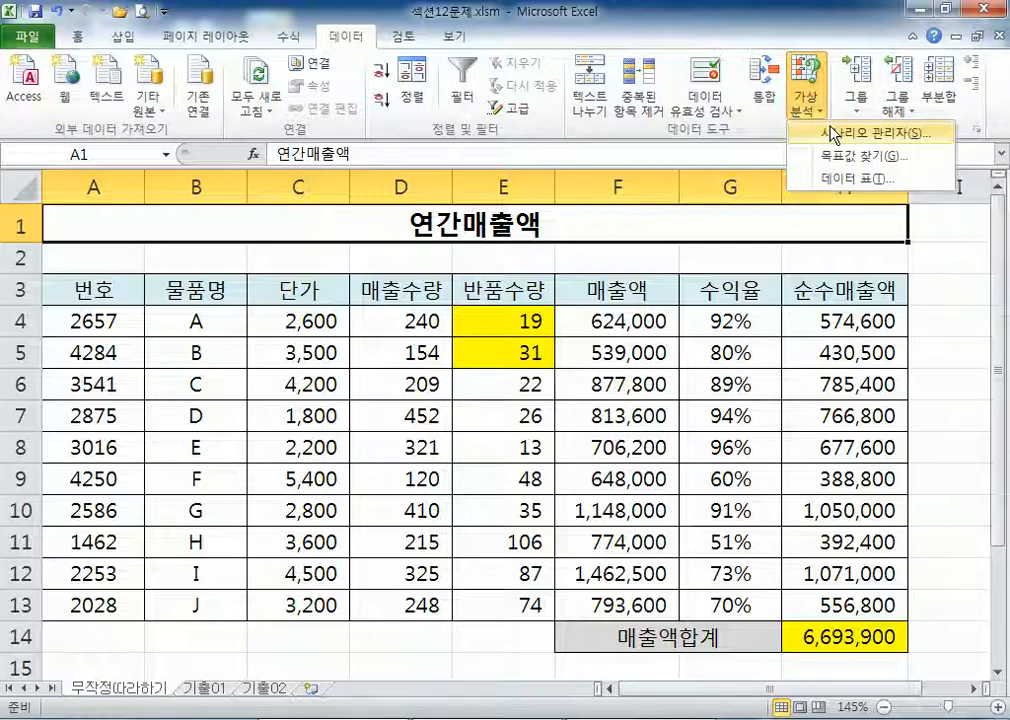
{"action": "left_click", "coordinate": [833, 134]}
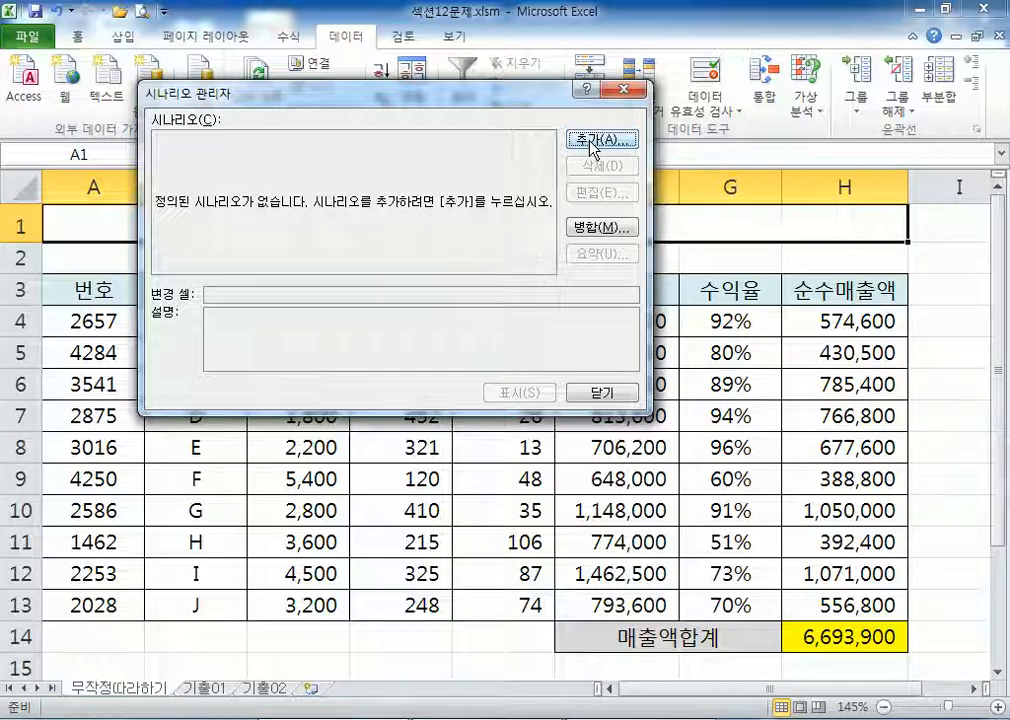
{"action": "left_click", "coordinate": [593, 148]}
{"action": "left_click_drag", "start_coordinate": [567, 106], "coordinate": [946, 76]}
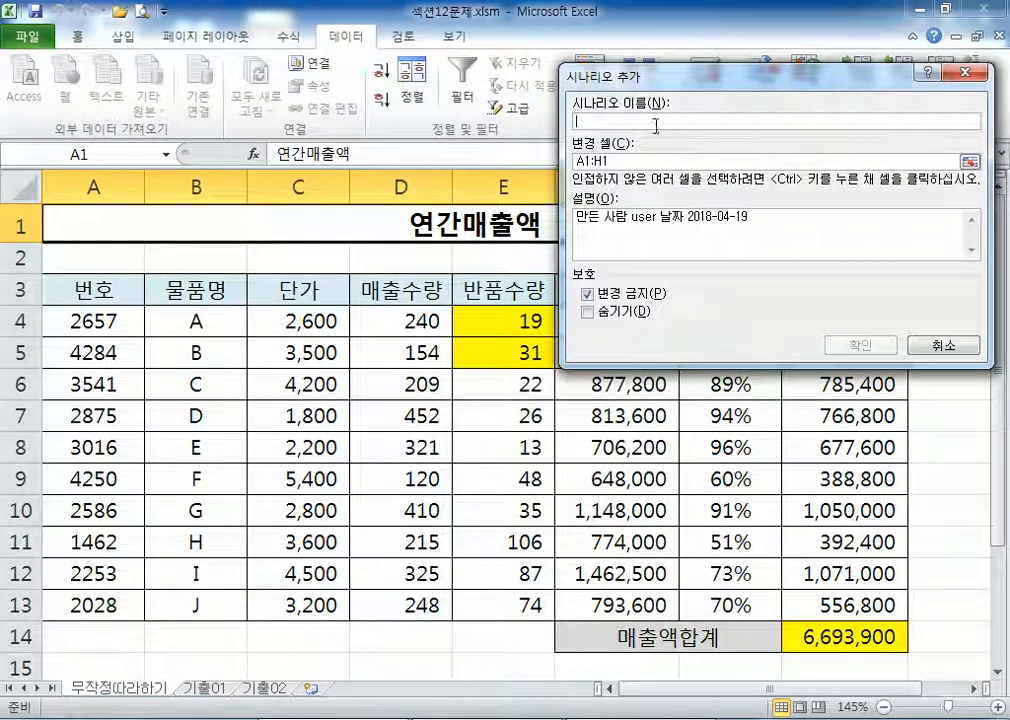
{"action": "key", "text": "Tab"}
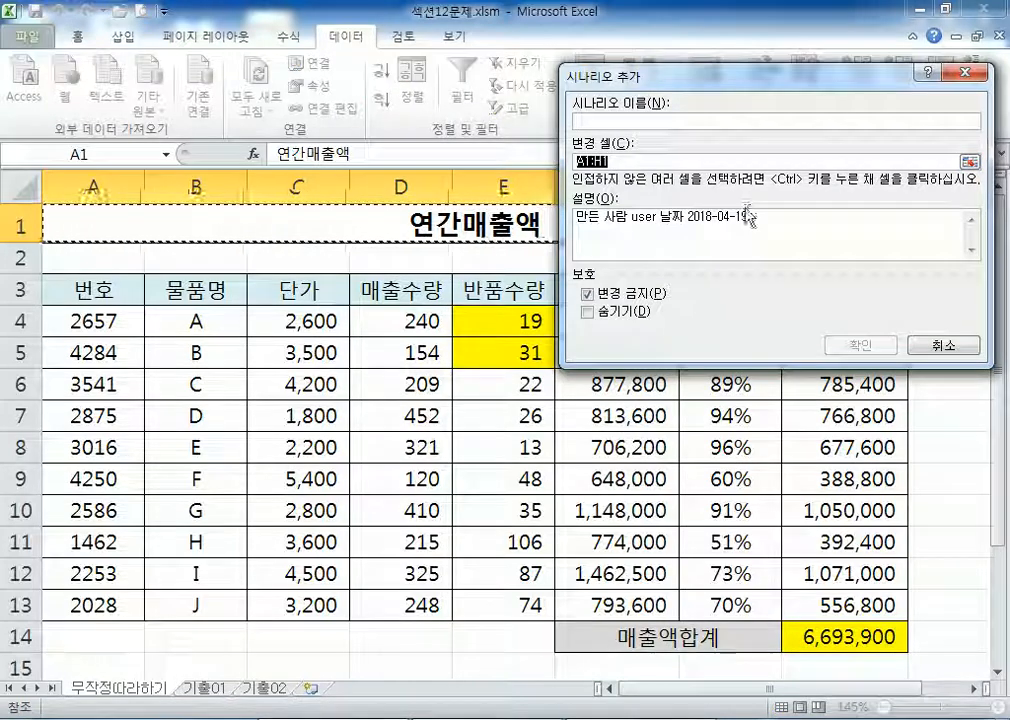
{"action": "left_click_drag", "start_coordinate": [466, 318], "coordinate": [476, 354]}
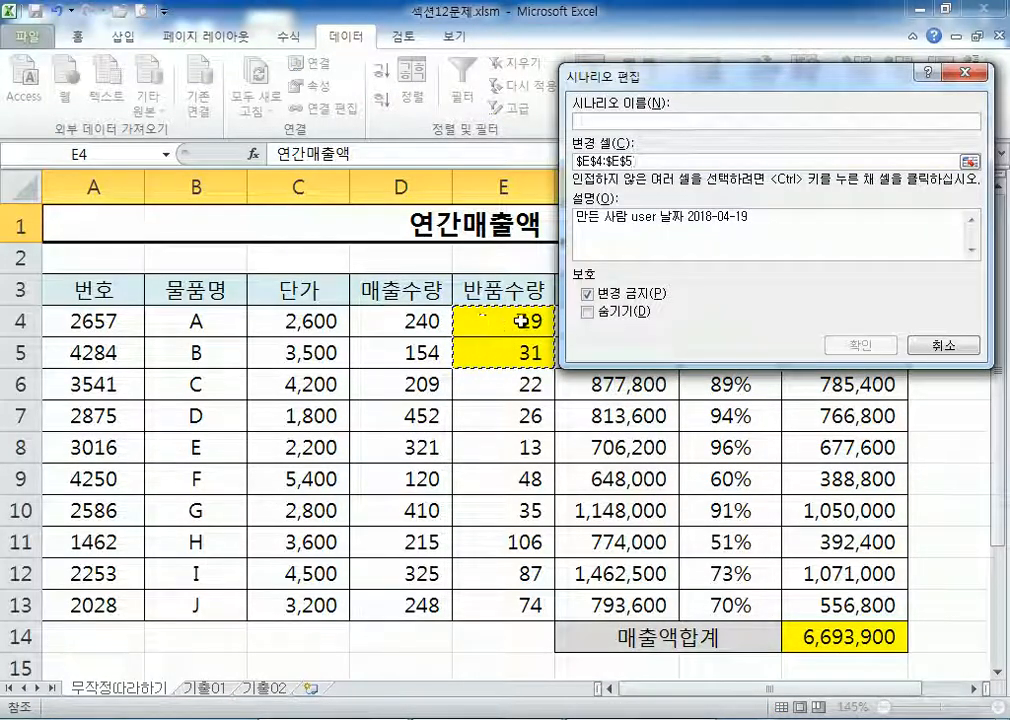
{"action": "left_click", "coordinate": [944, 345]}
{"action": "left_click", "coordinate": [962, 356]}
{"action": "left_click", "coordinate": [622, 449]}
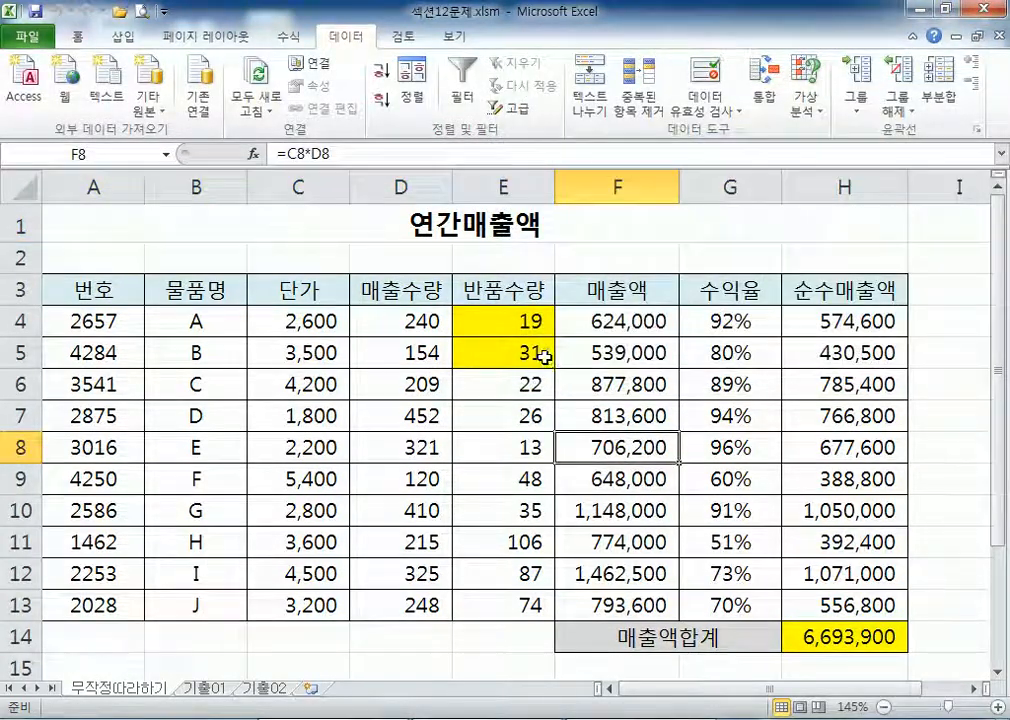
{"action": "left_click_drag", "start_coordinate": [465, 322], "coordinate": [474, 356]}
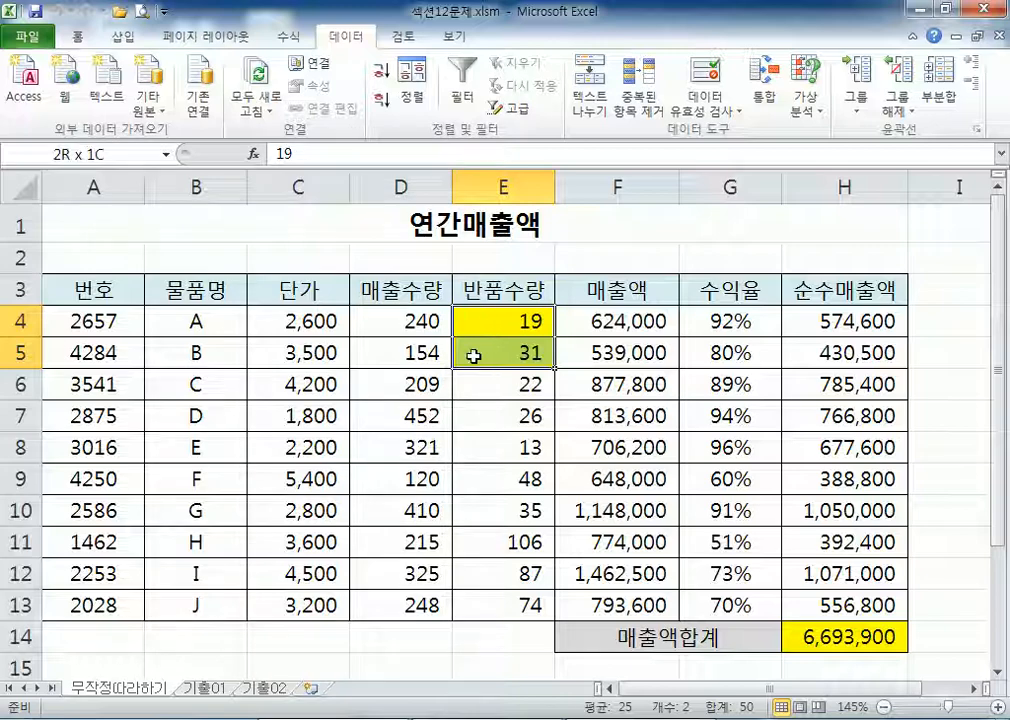
{"action": "left_click", "coordinate": [805, 104]}
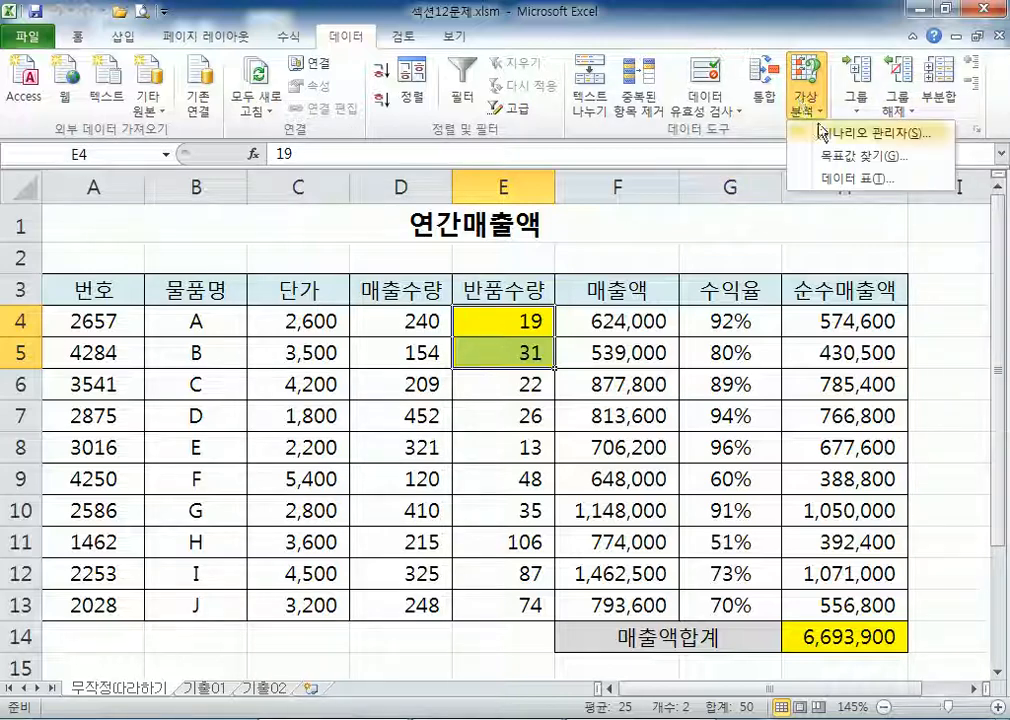
{"action": "left_click", "coordinate": [822, 131]}
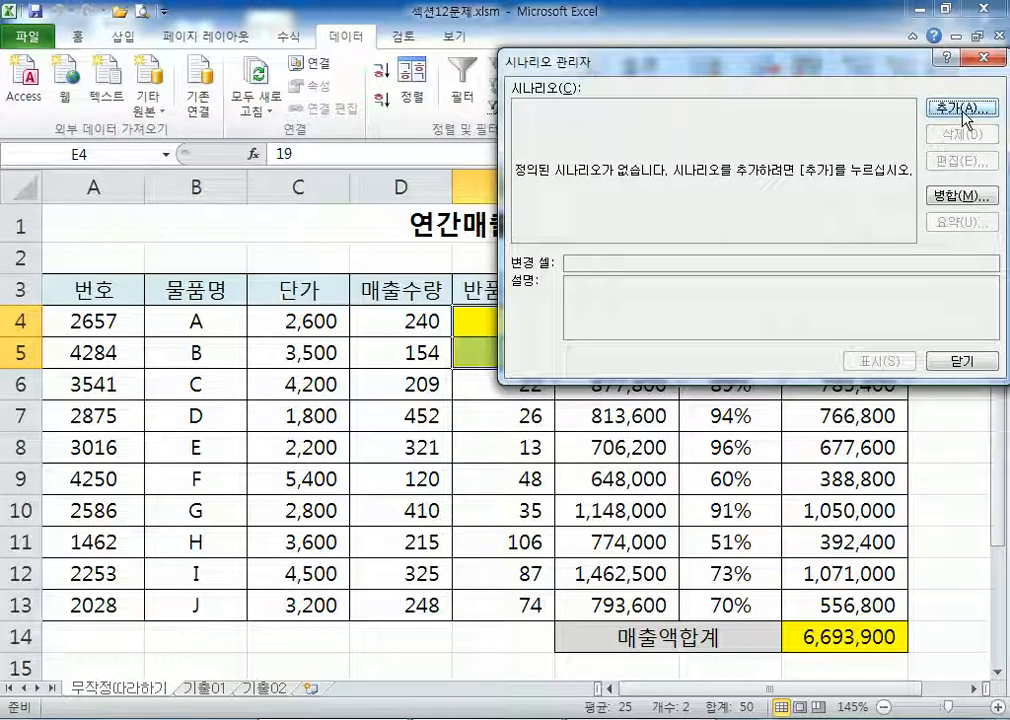
{"action": "left_click", "coordinate": [964, 111]}
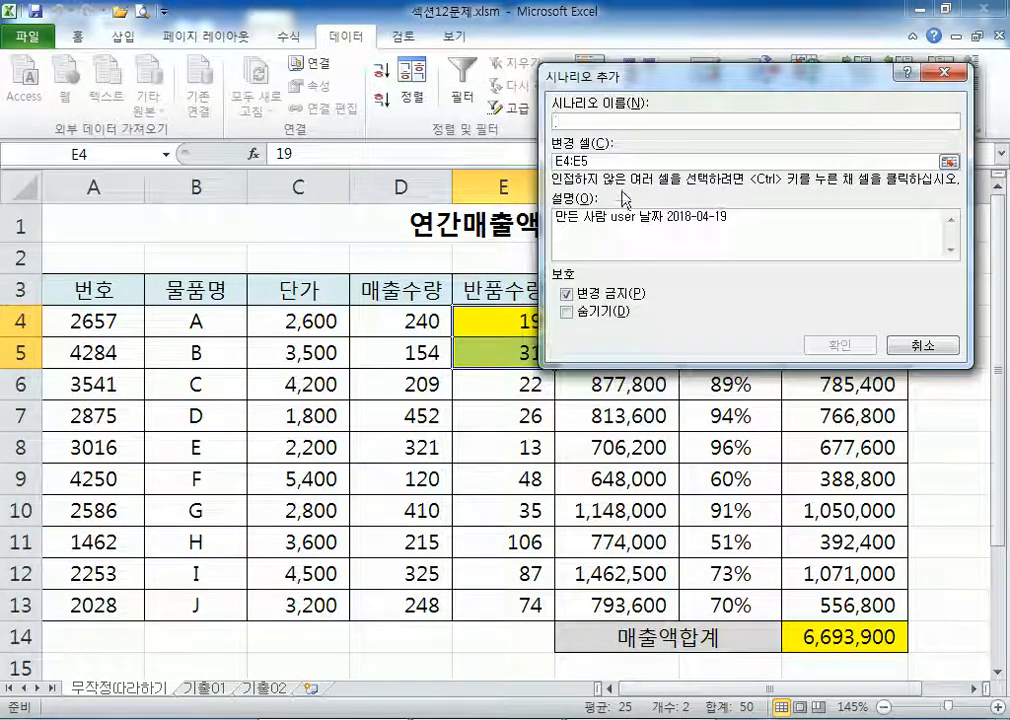
{"action": "left_click", "coordinate": [614, 158]}
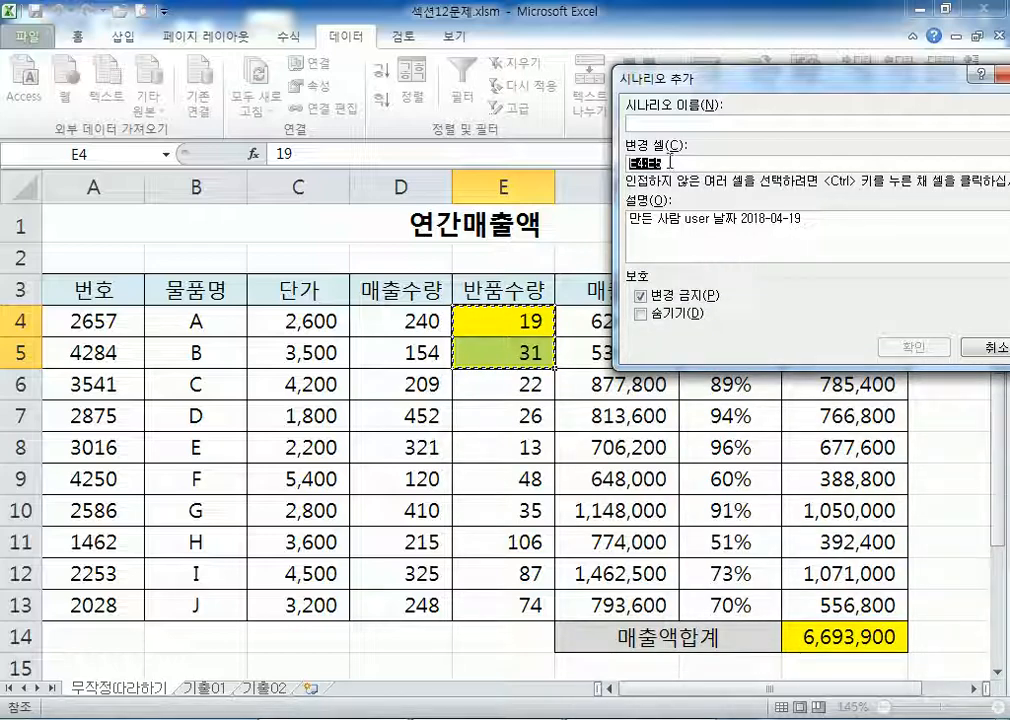
{"action": "key", "text": "Escape"}
Step: Add a scenario named "수익률의 증가" with the return quantity cells E4:E5 as its changing cells
{"action": "left_click", "coordinate": [200, 262]}
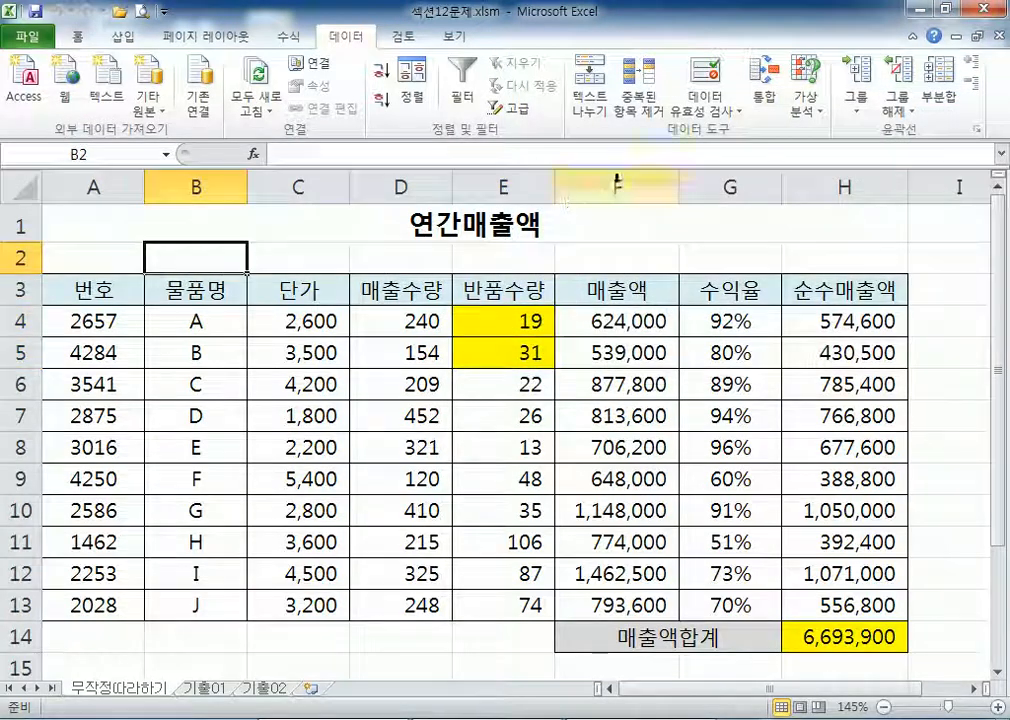
{"action": "left_click", "coordinate": [817, 80]}
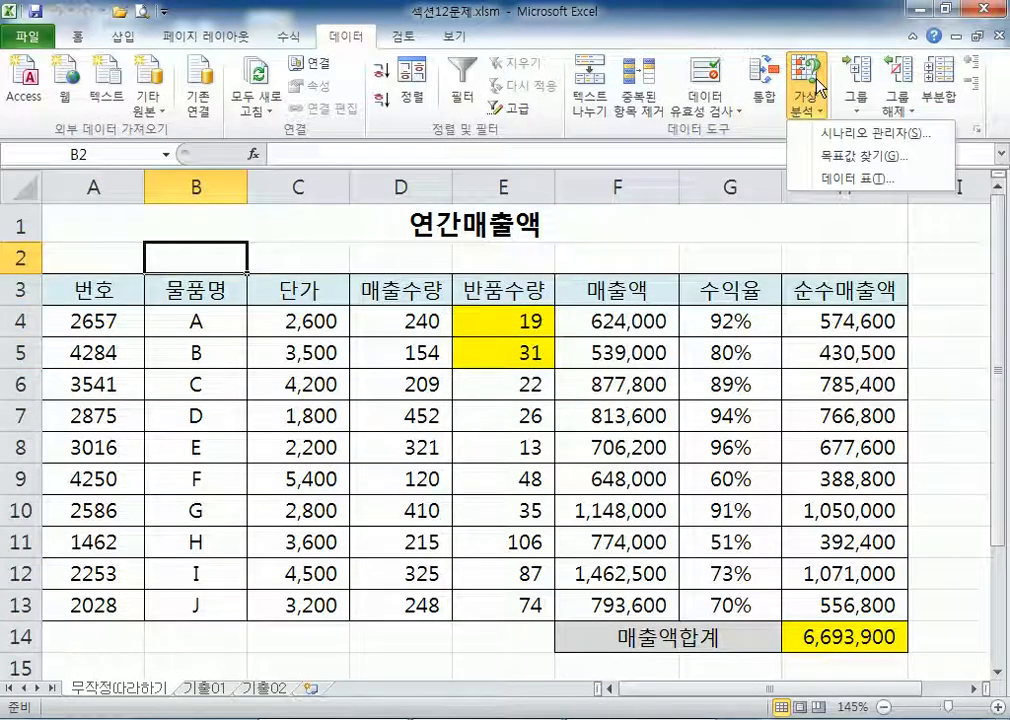
{"action": "left_click", "coordinate": [838, 136]}
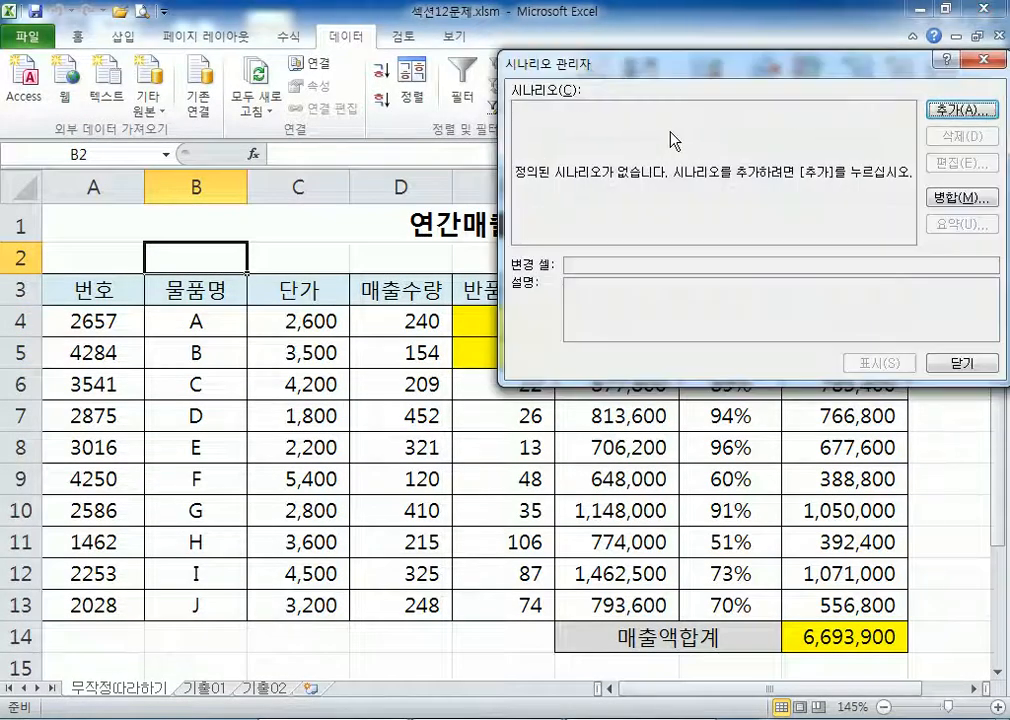
{"action": "left_click", "coordinate": [962, 110]}
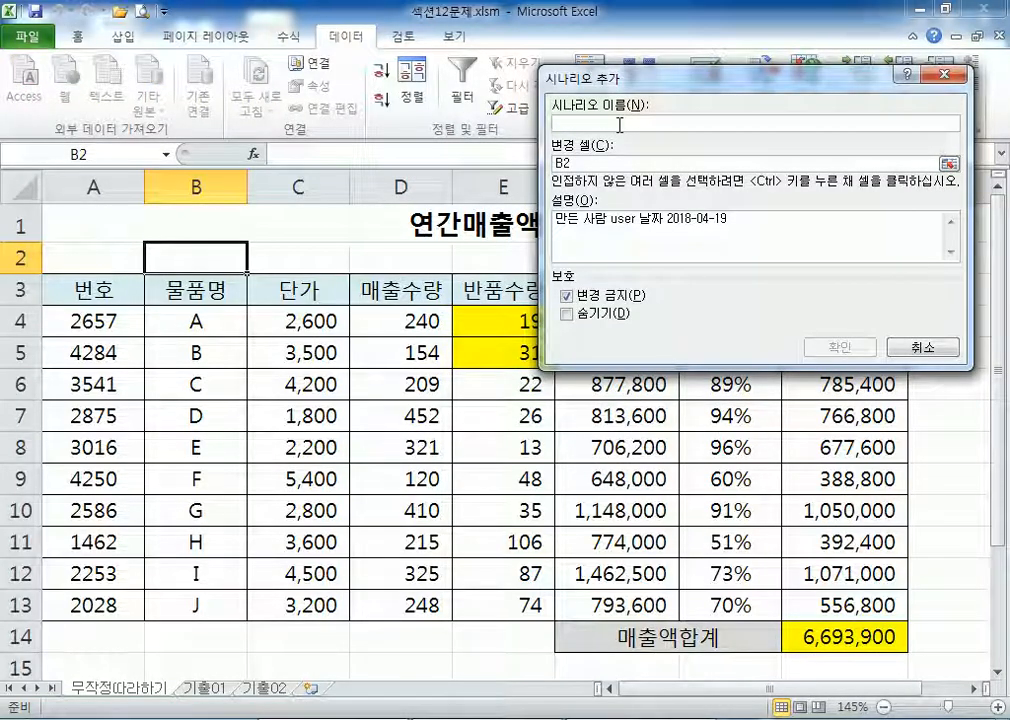
{"action": "type", "text": "수렙"}
{"action": "type", "text": "의 증가"}
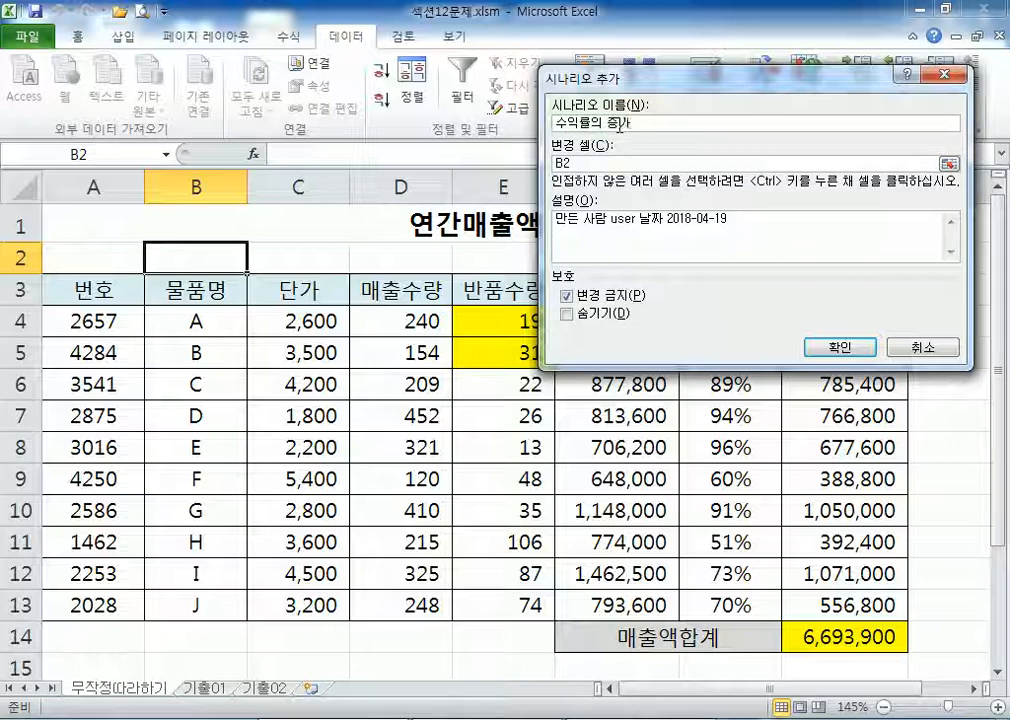
{"action": "type", "text": ","}
{"action": "left_click_drag", "start_coordinate": [581, 163], "coordinate": [550, 163]}
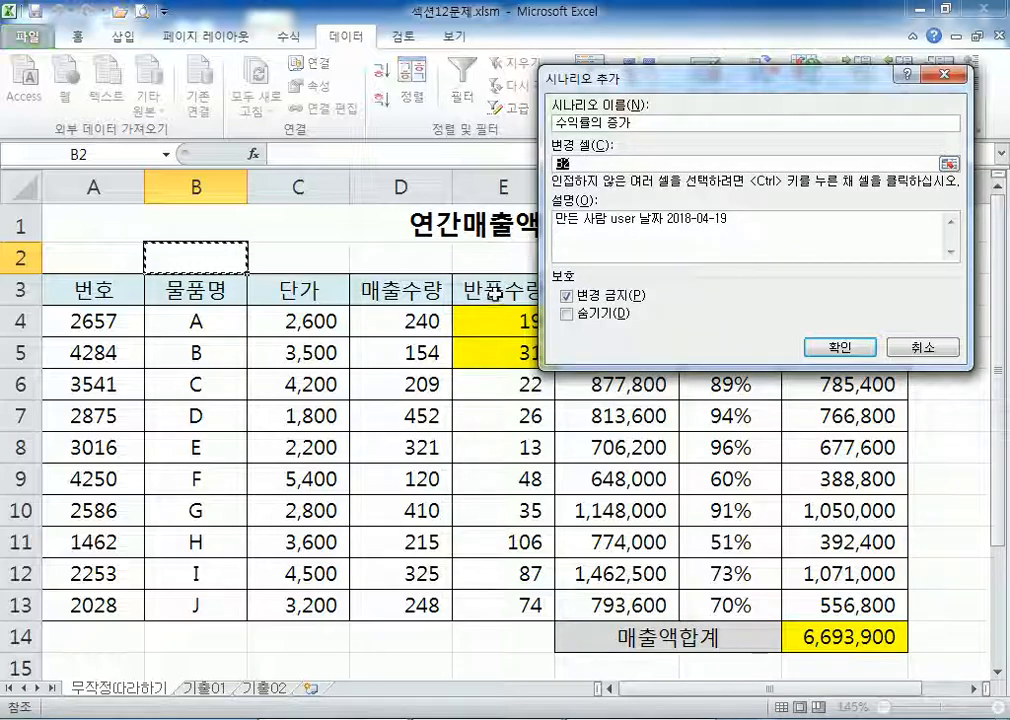
{"action": "left_click_drag", "start_coordinate": [480, 314], "coordinate": [481, 352]}
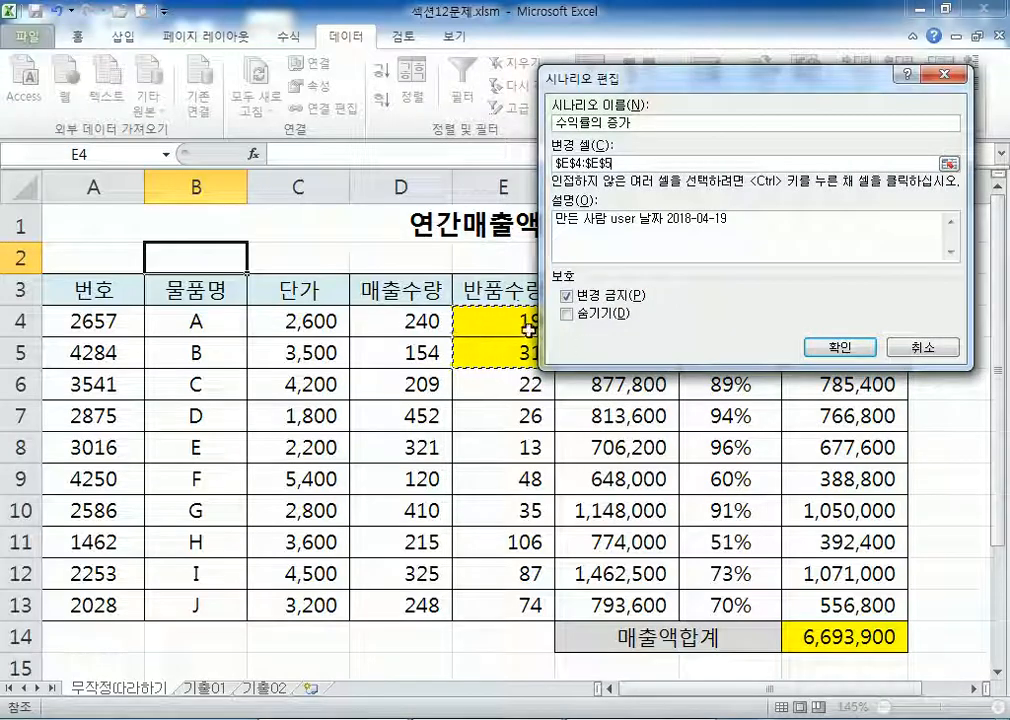
{"action": "left_click_drag", "start_coordinate": [657, 78], "coordinate": [683, 75]}
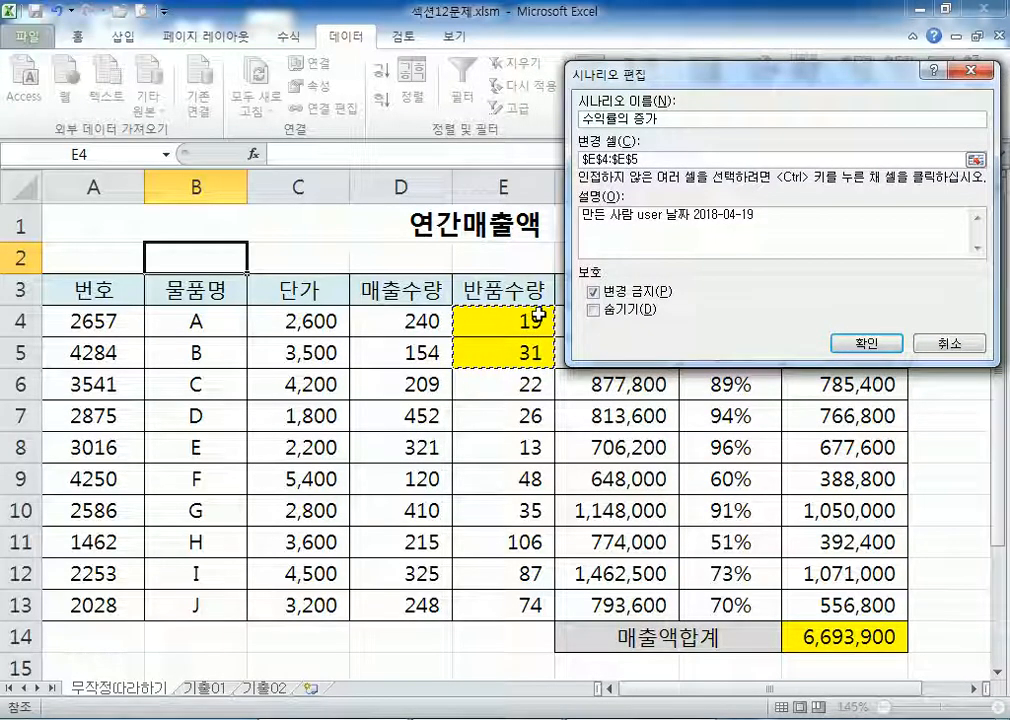
{"action": "left_click", "coordinate": [856, 351]}
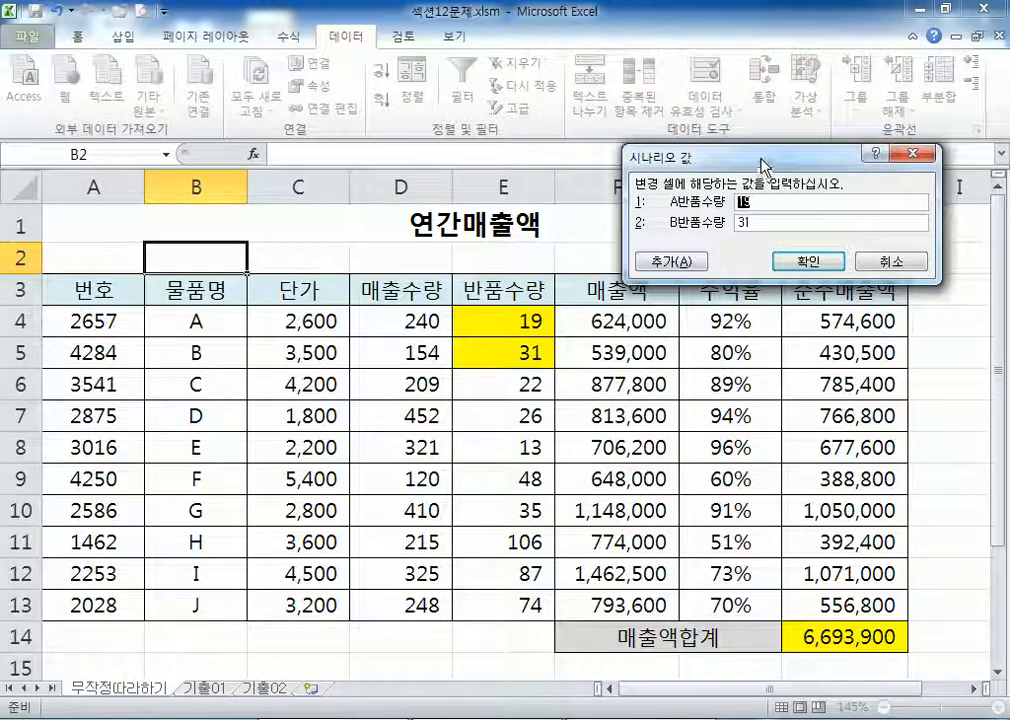
Step: Set the "수익률의 증가" scenario values to 9 for A반품수량 and 21 for B반품수량
{"action": "left_click_drag", "start_coordinate": [762, 162], "coordinate": [735, 225]}
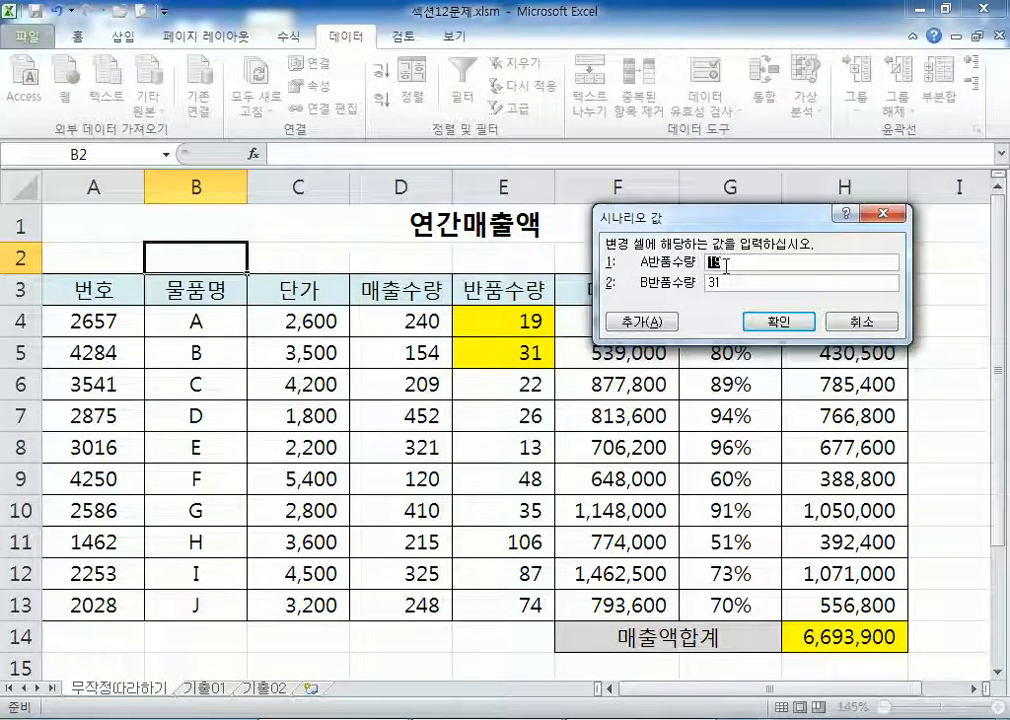
{"action": "type", "text": "9"}
{"action": "key", "text": "Tab"}
{"action": "type", "text": "21"}
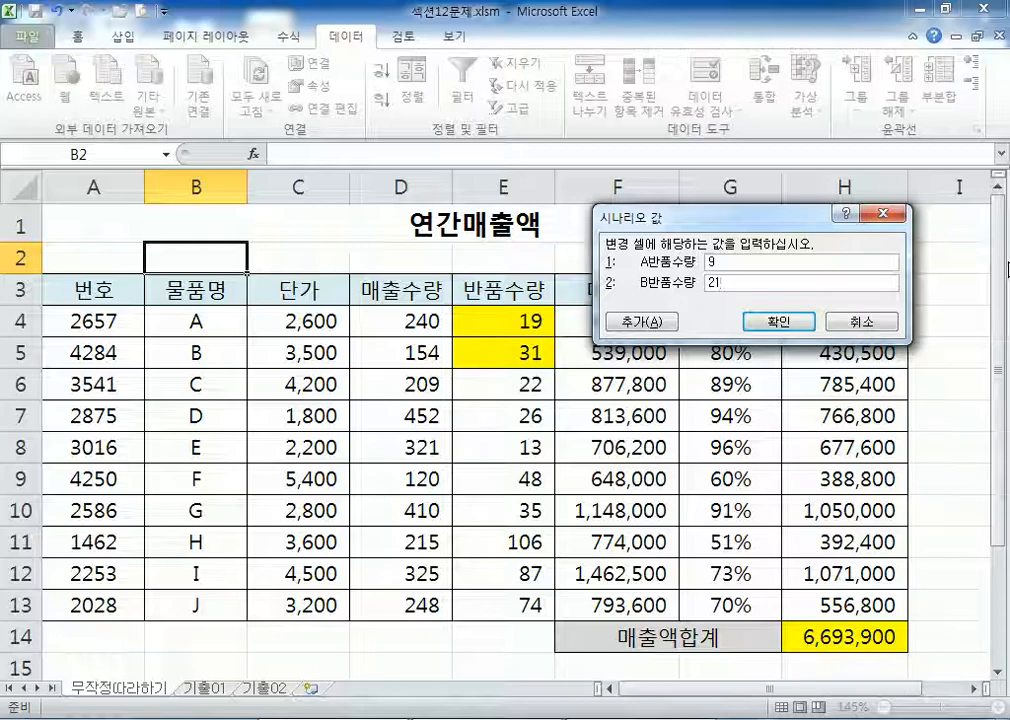
{"action": "left_click", "coordinate": [778, 322]}
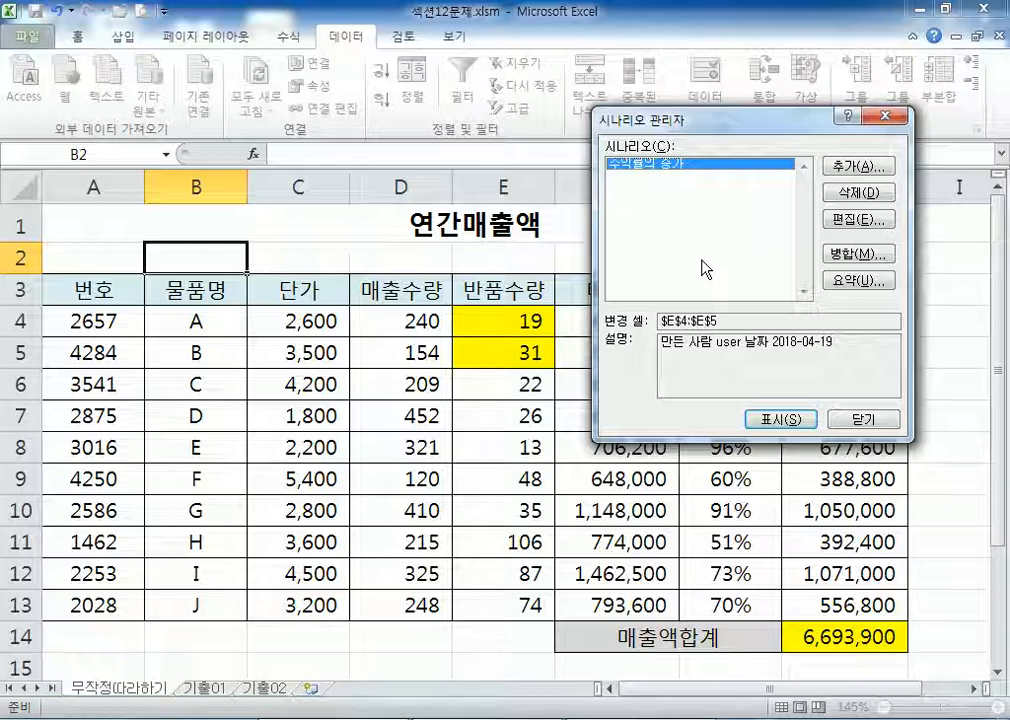
Step: Add a second scenario named "수익률의 감소" that uses the same changing cells E4:E5
{"action": "left_click", "coordinate": [852, 168]}
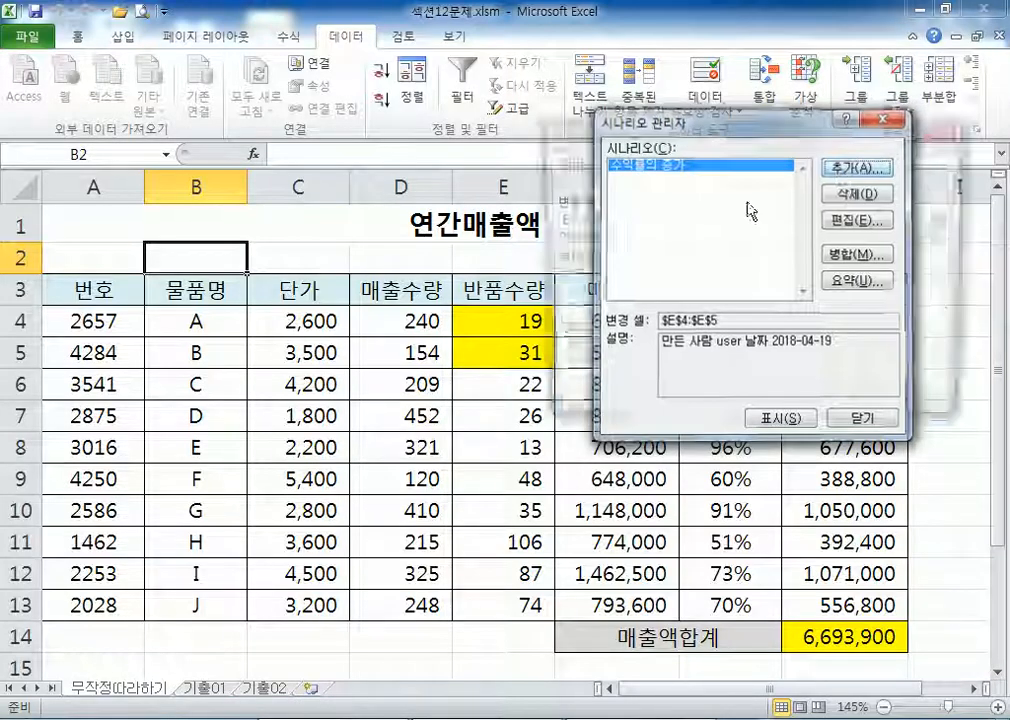
{"action": "type", "text": "수익ㄹ"}
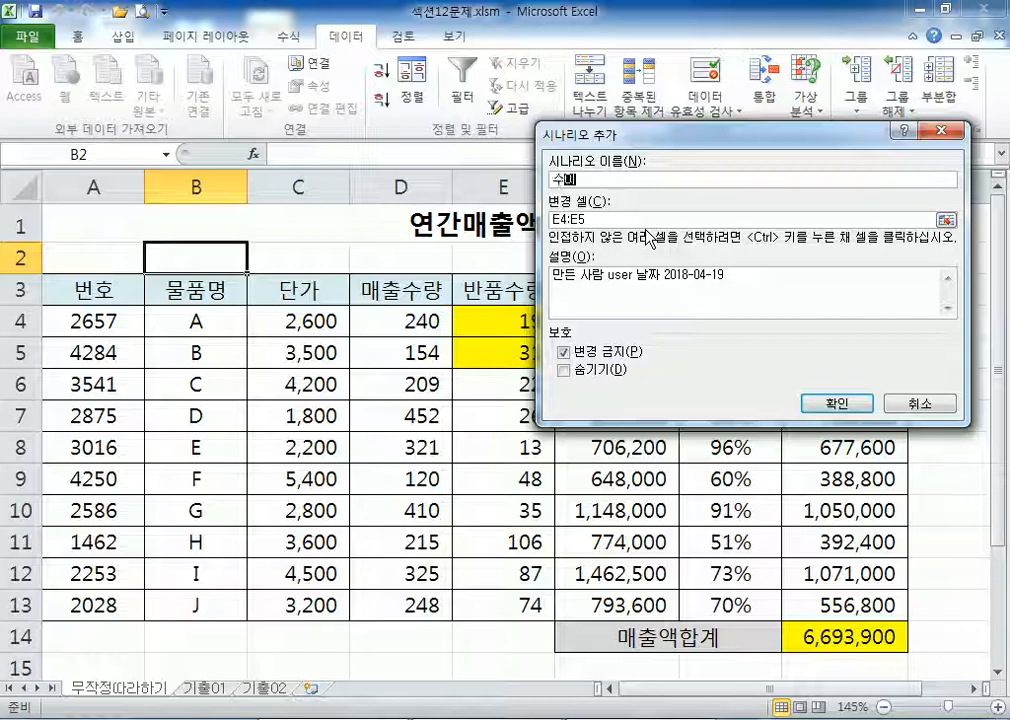
{"action": "type", "text": "의 ㅈ"}
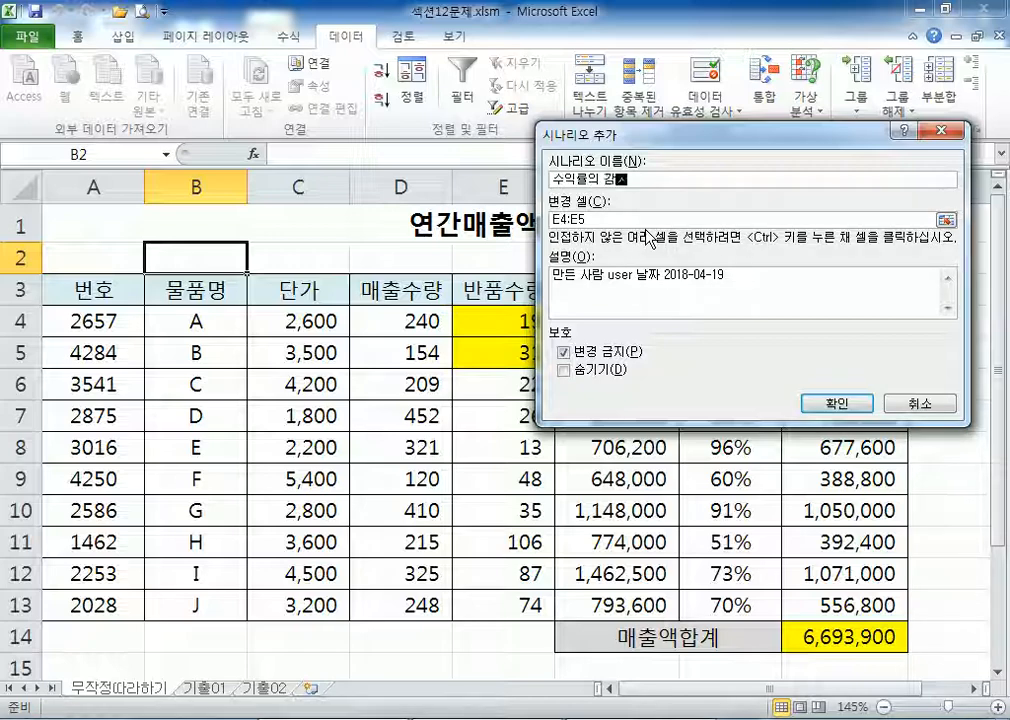
{"action": "type", "text": "ㅗ"}
{"action": "left_click_drag", "start_coordinate": [692, 140], "coordinate": [732, 133]}
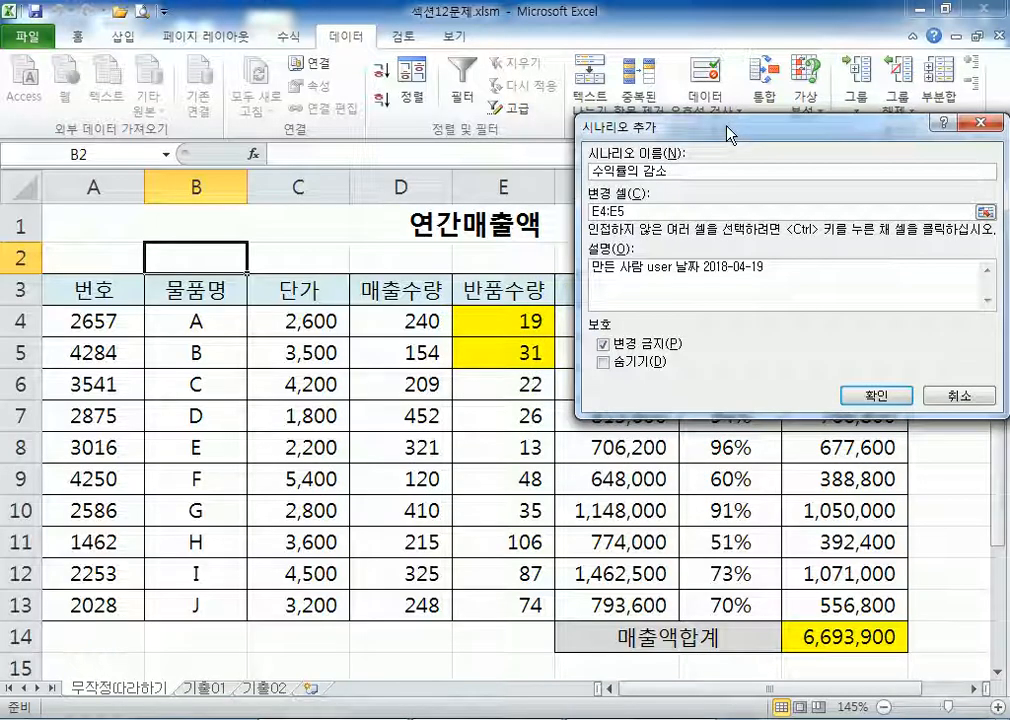
{"action": "key", "text": "Tab"}
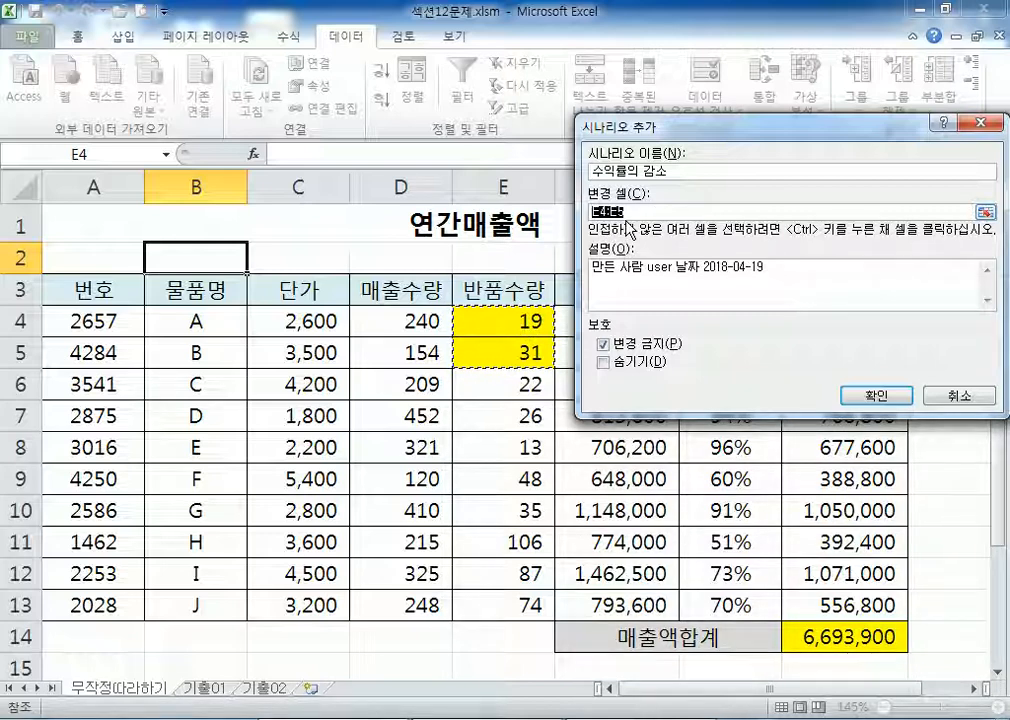
{"action": "left_click", "coordinate": [866, 392]}
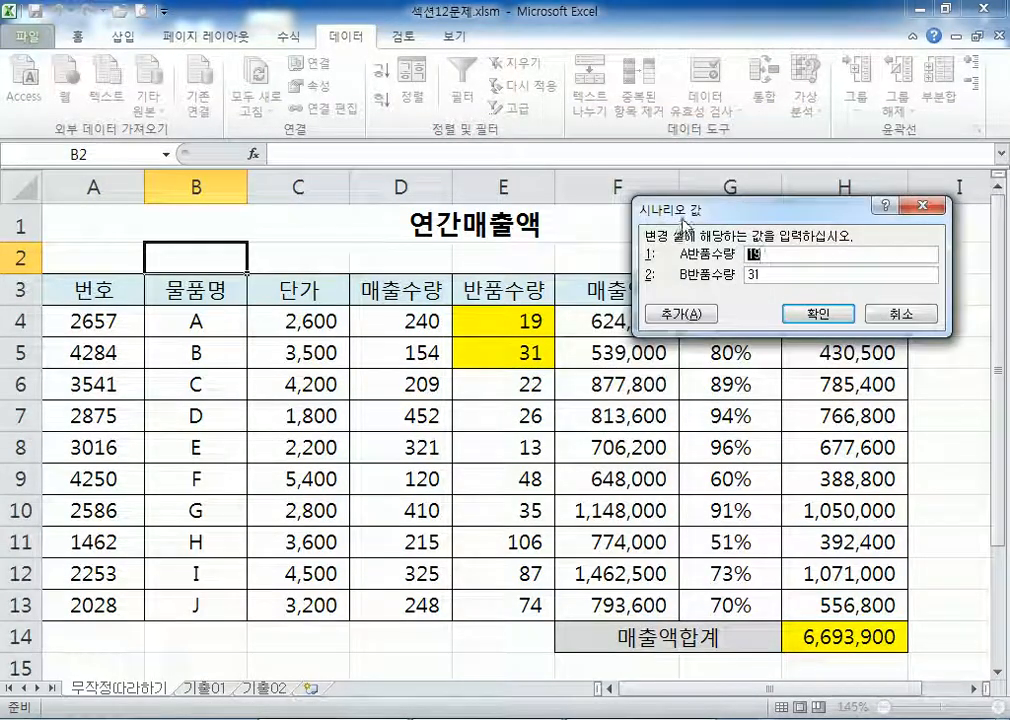
Step: Set the "수익률의 감소" scenario values to 29 for A반품수량 and 41 for B반품수량
{"action": "left_click_drag", "start_coordinate": [682, 202], "coordinate": [616, 267]}
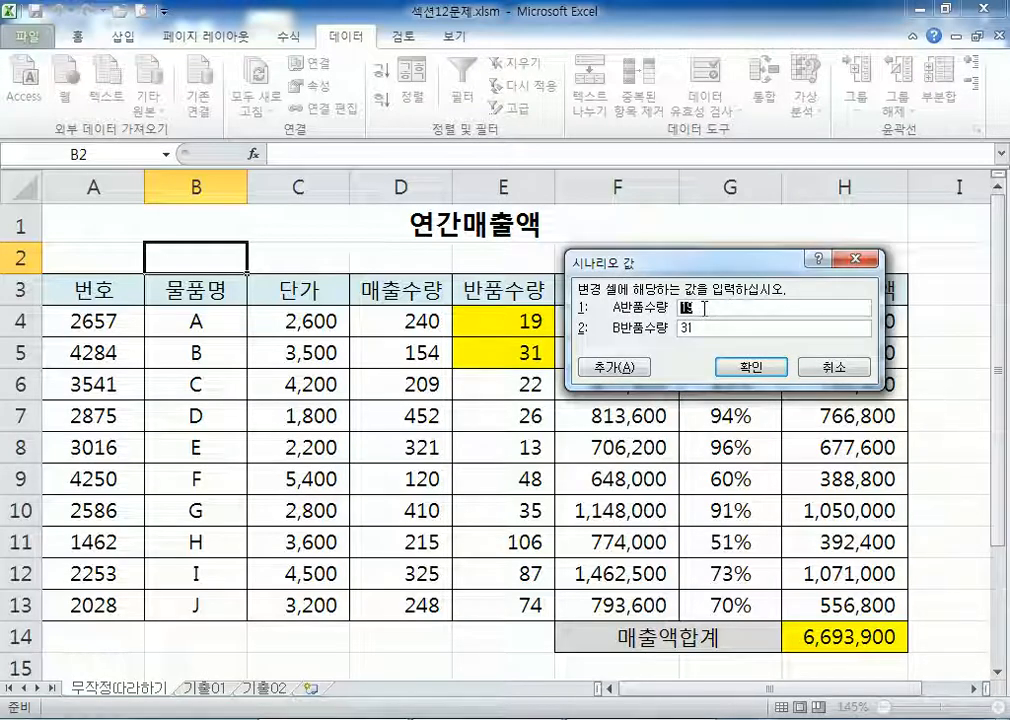
{"action": "type", "text": "2"}
{"action": "key", "text": "Tab"}
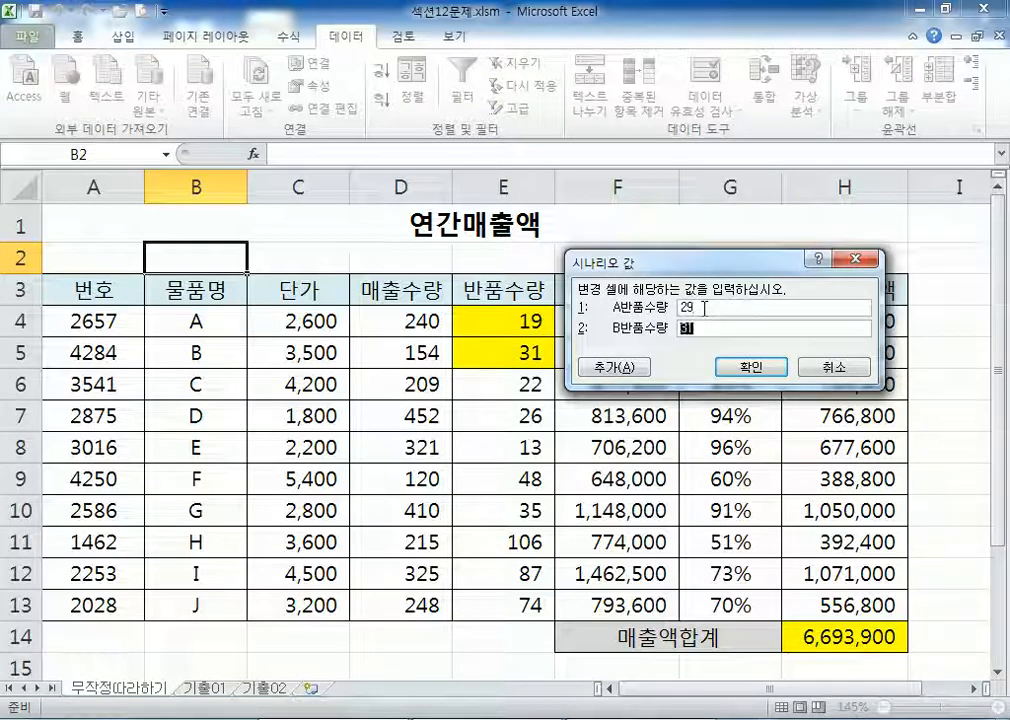
{"action": "type", "text": "41"}
{"action": "left_click", "coordinate": [751, 366]}
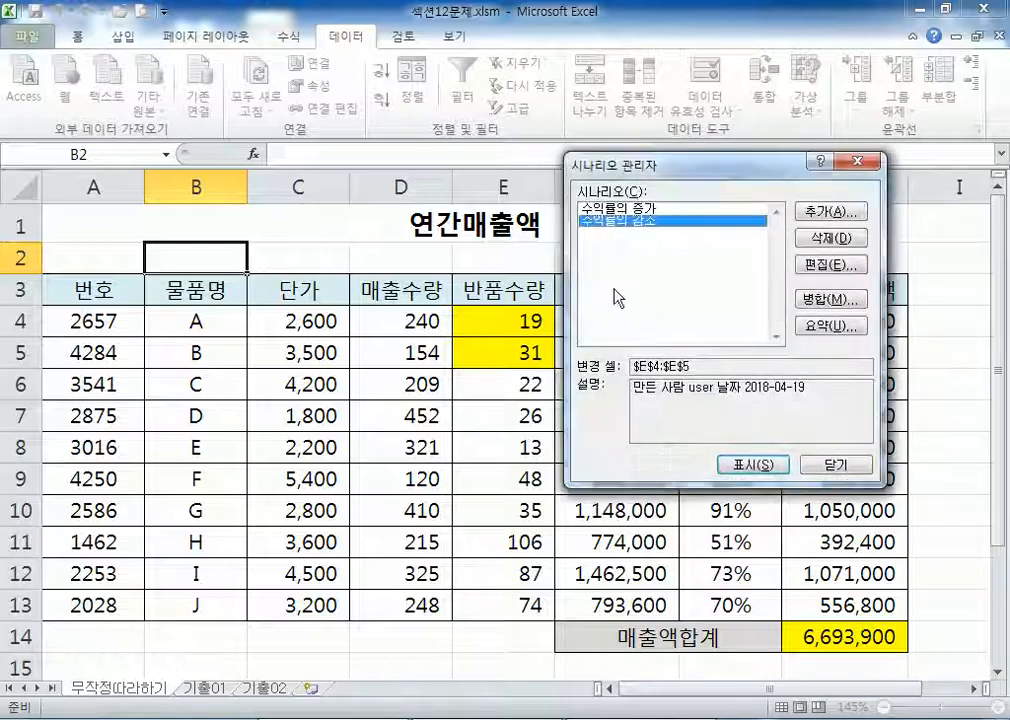
{"action": "left_click", "coordinate": [606, 208]}
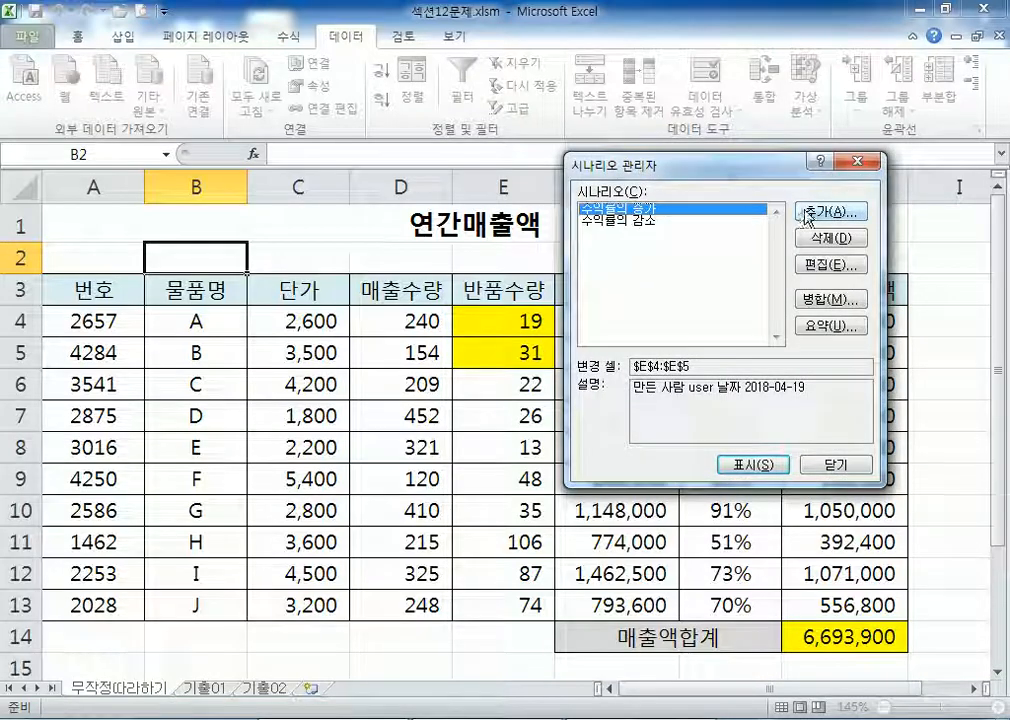
Step: Close the Scenario Manager and check the names assigned to cells E4, E5 and H14
{"action": "left_click", "coordinate": [650, 220]}
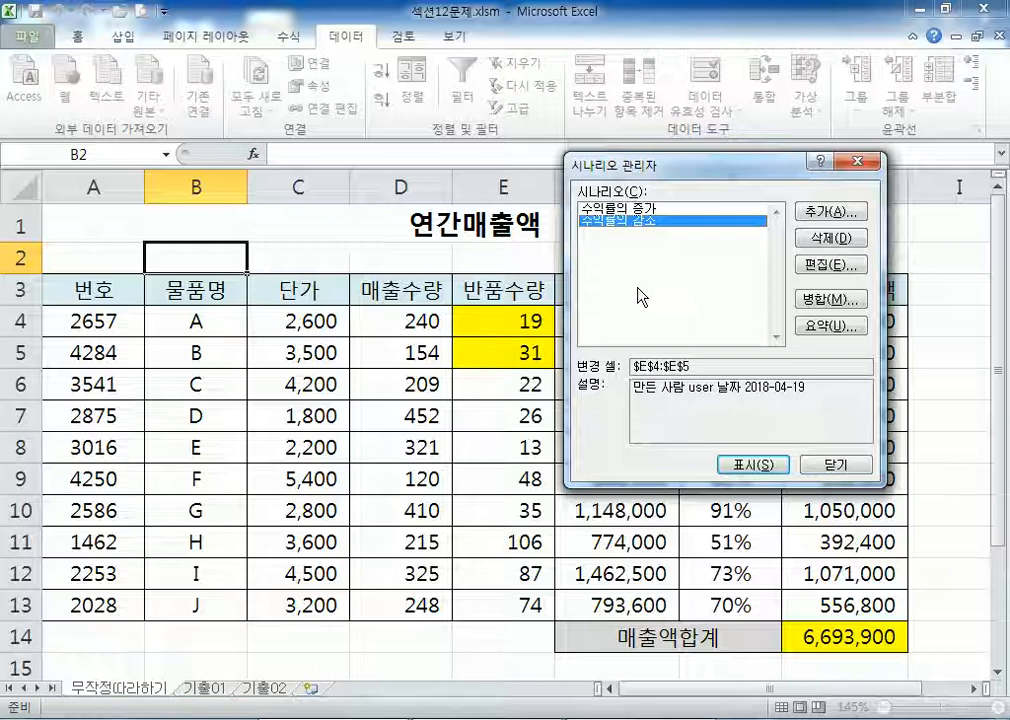
{"action": "left_click", "coordinate": [811, 467]}
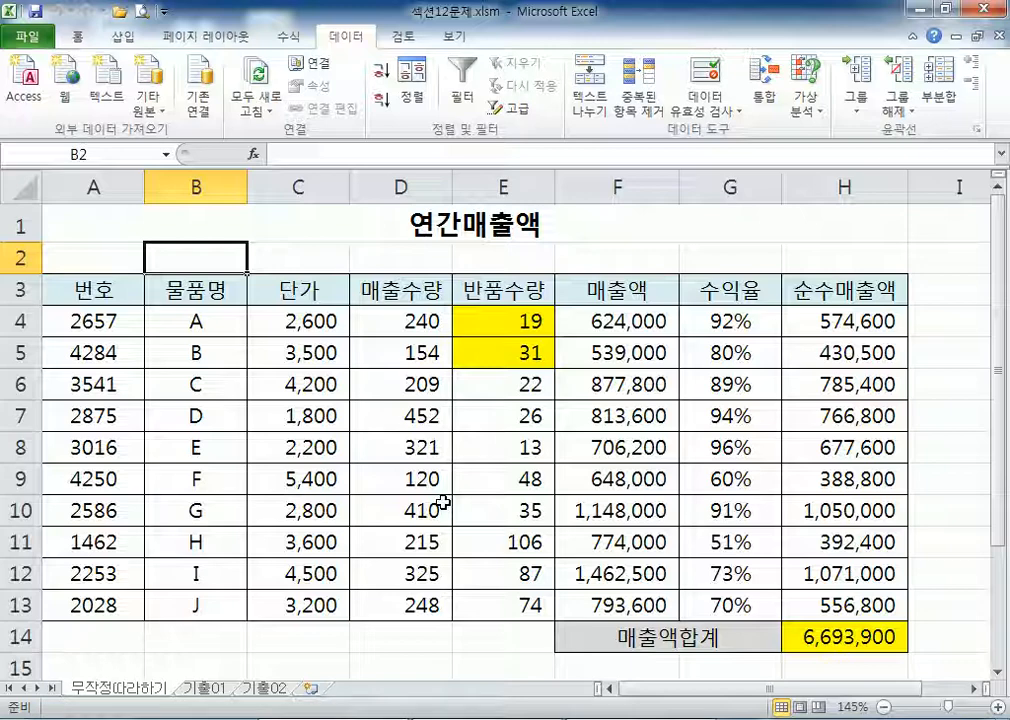
{"action": "left_click", "coordinate": [511, 318]}
{"action": "left_click_drag", "start_coordinate": [511, 318], "coordinate": [505, 351]}
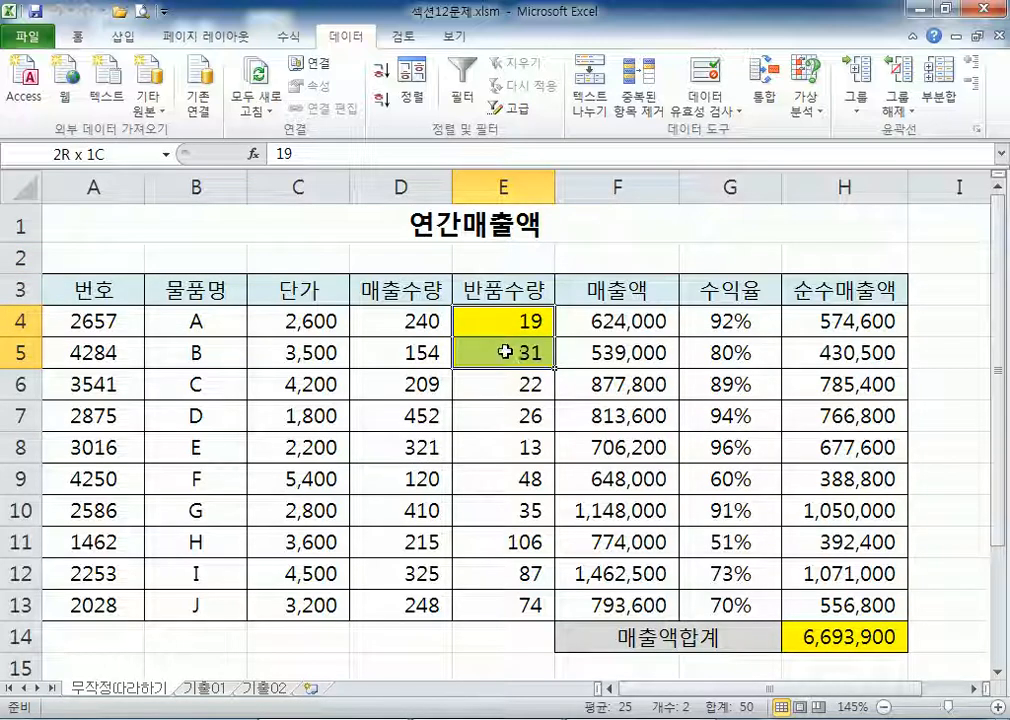
{"action": "left_click", "coordinate": [468, 322]}
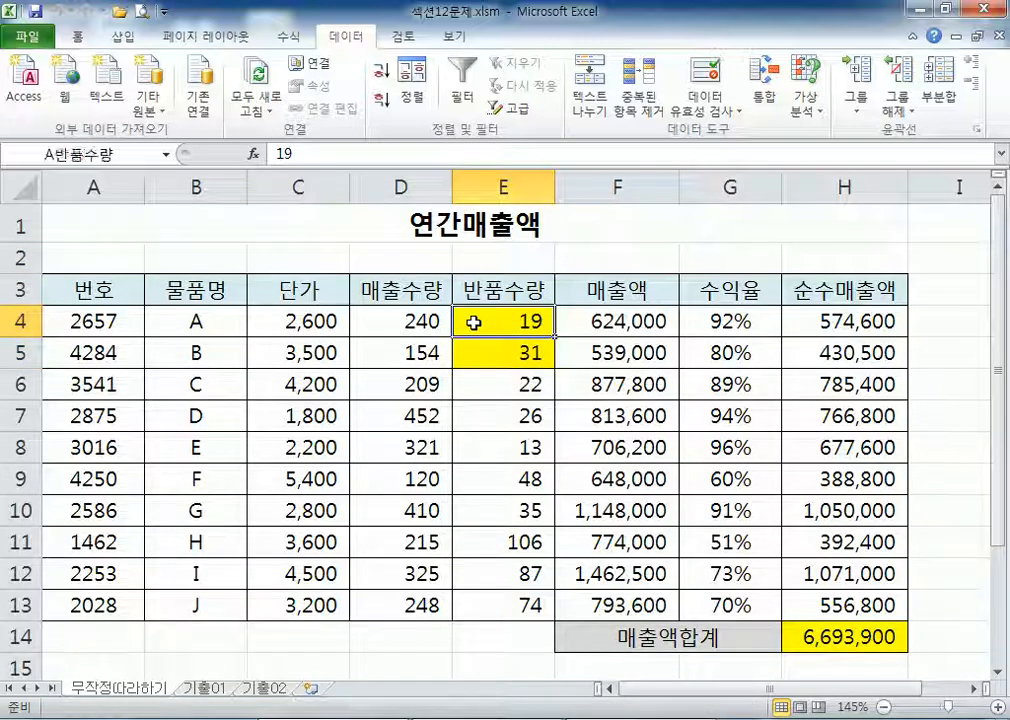
{"action": "left_click", "coordinate": [474, 352]}
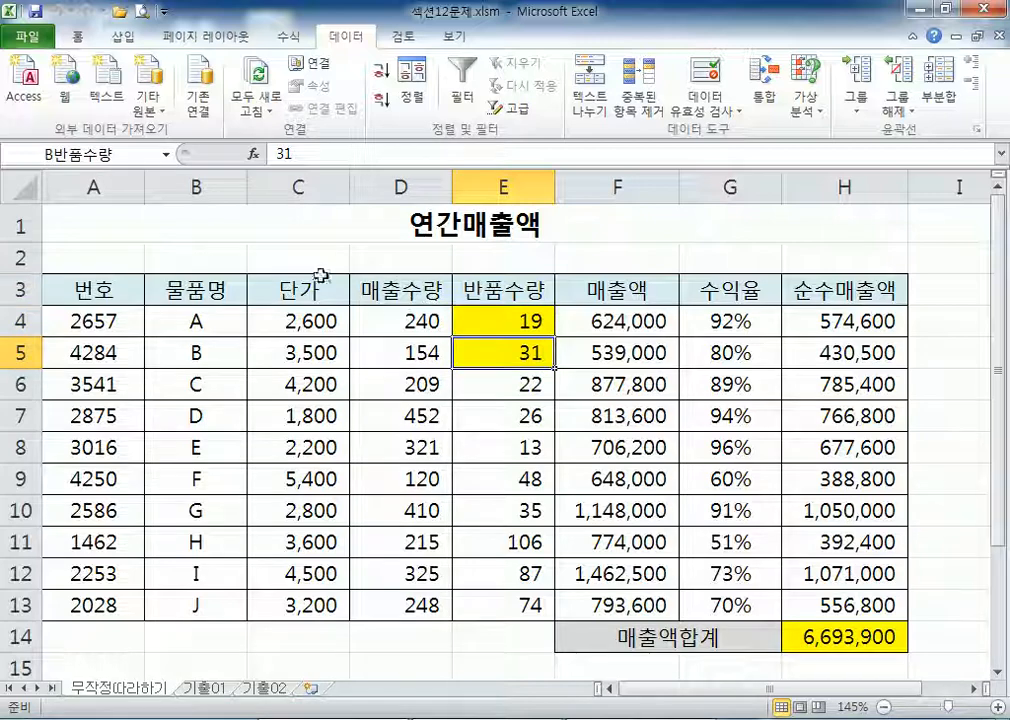
{"action": "left_click", "coordinate": [788, 634]}
{"action": "scroll", "coordinate": [696, 398], "scroll_direction": "down", "scroll_amount": 2}
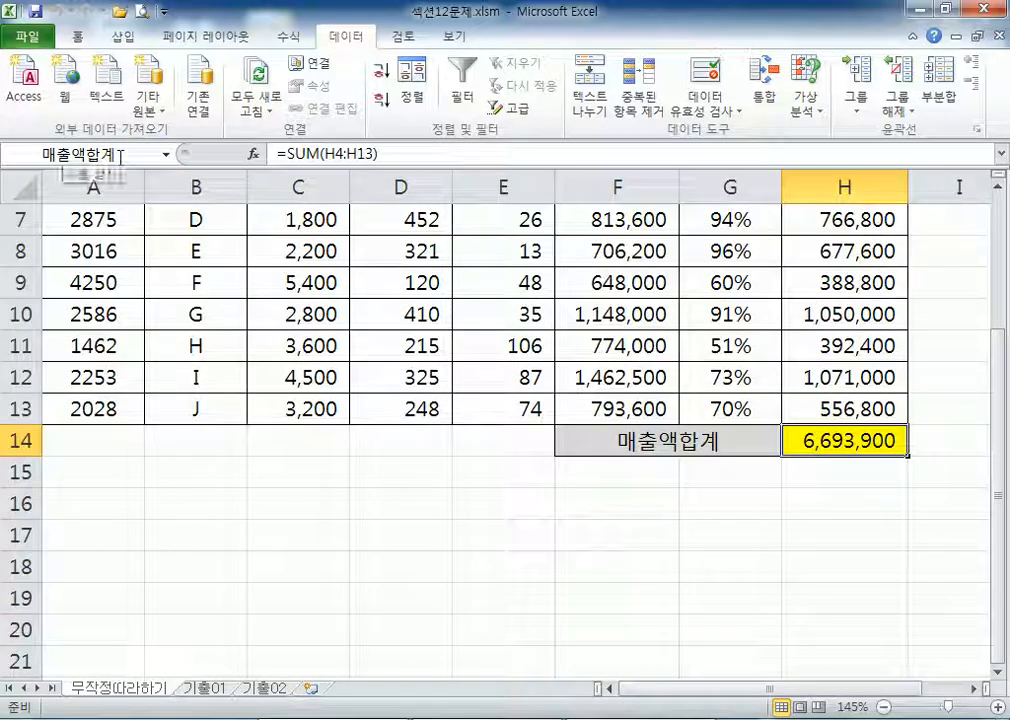
{"action": "scroll", "coordinate": [645, 460], "scroll_direction": "up", "scroll_amount": 2}
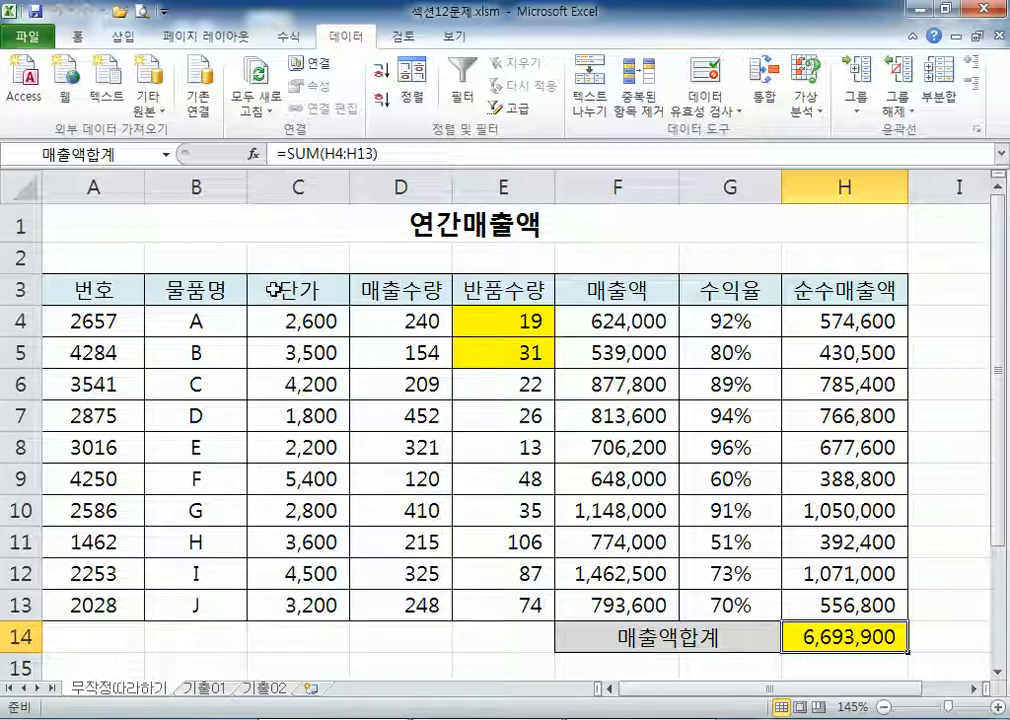
{"action": "left_click", "coordinate": [805, 100]}
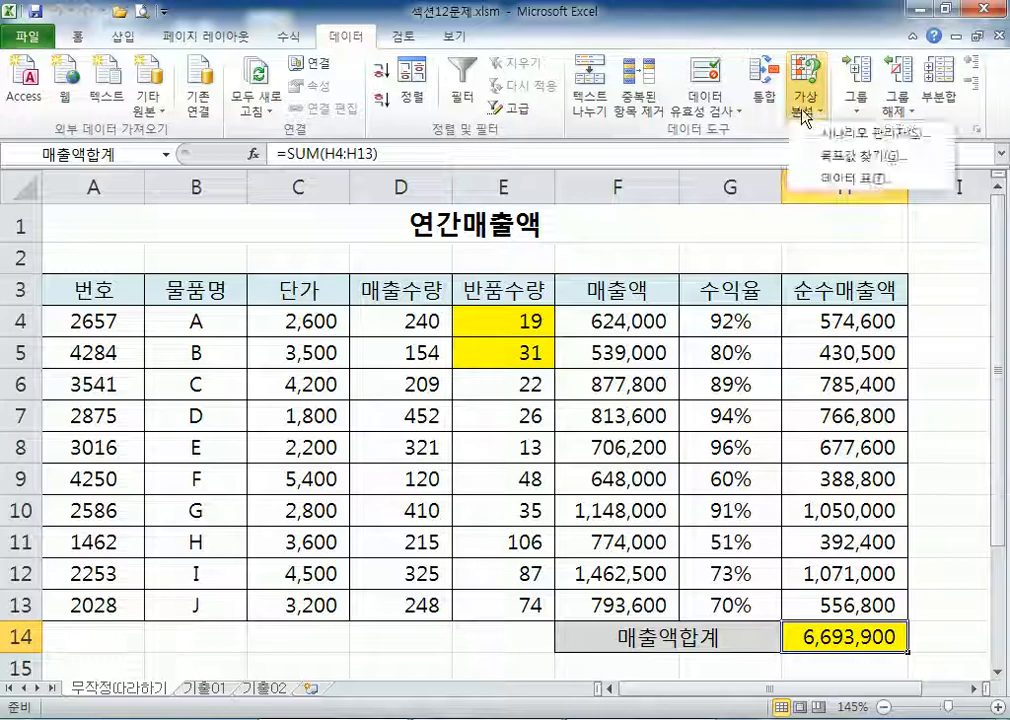
{"action": "left_click", "coordinate": [836, 134]}
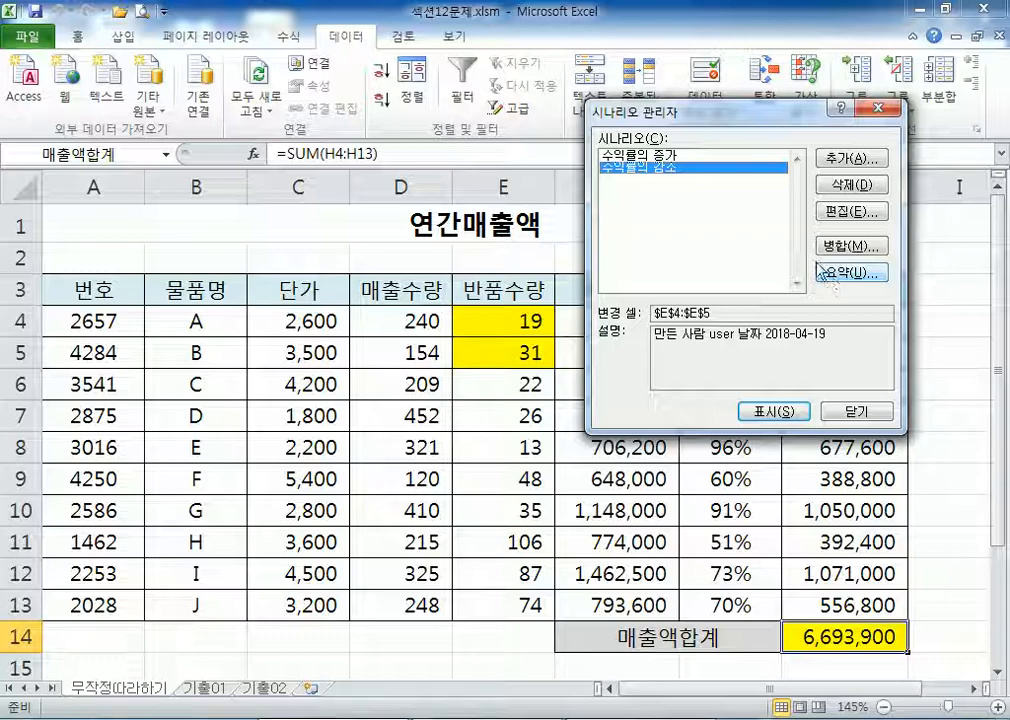
{"action": "left_click", "coordinate": [880, 110]}
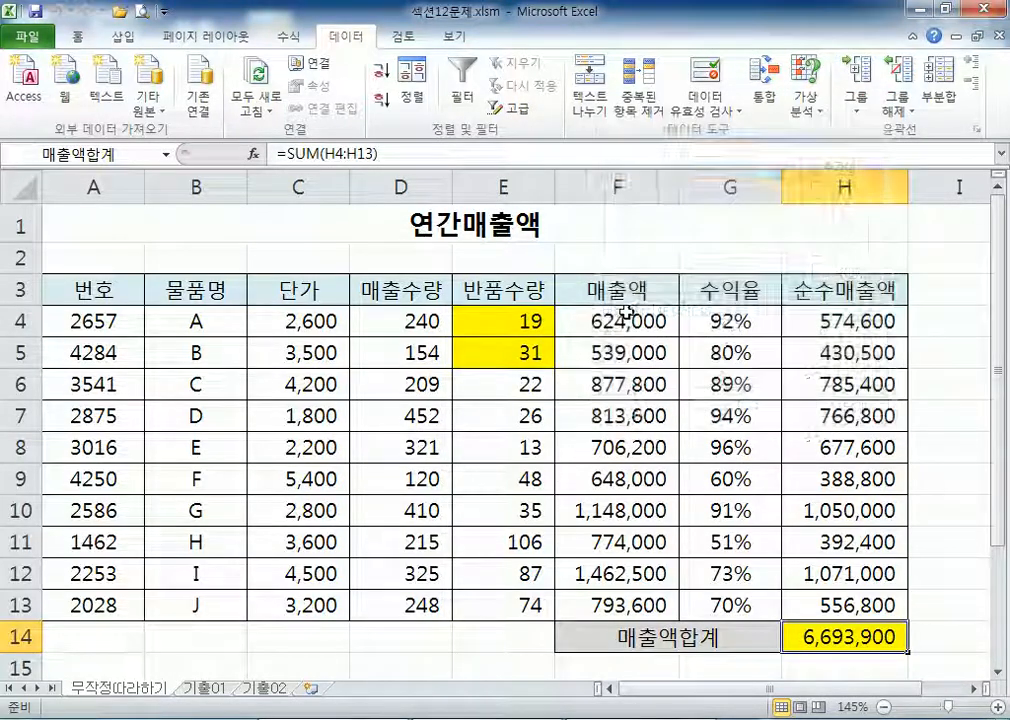
Step: Check the name of cell E4 and review the list of defined names in the workbook
{"action": "left_click", "coordinate": [475, 322]}
{"action": "left_click", "coordinate": [126, 155]}
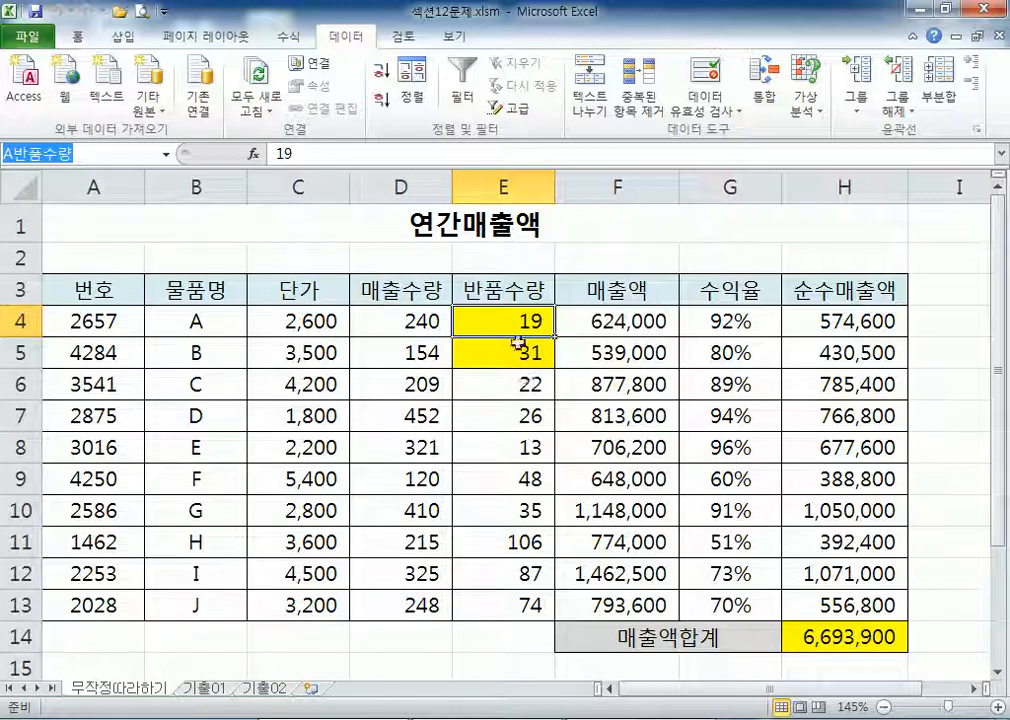
{"action": "key", "text": "Escape"}
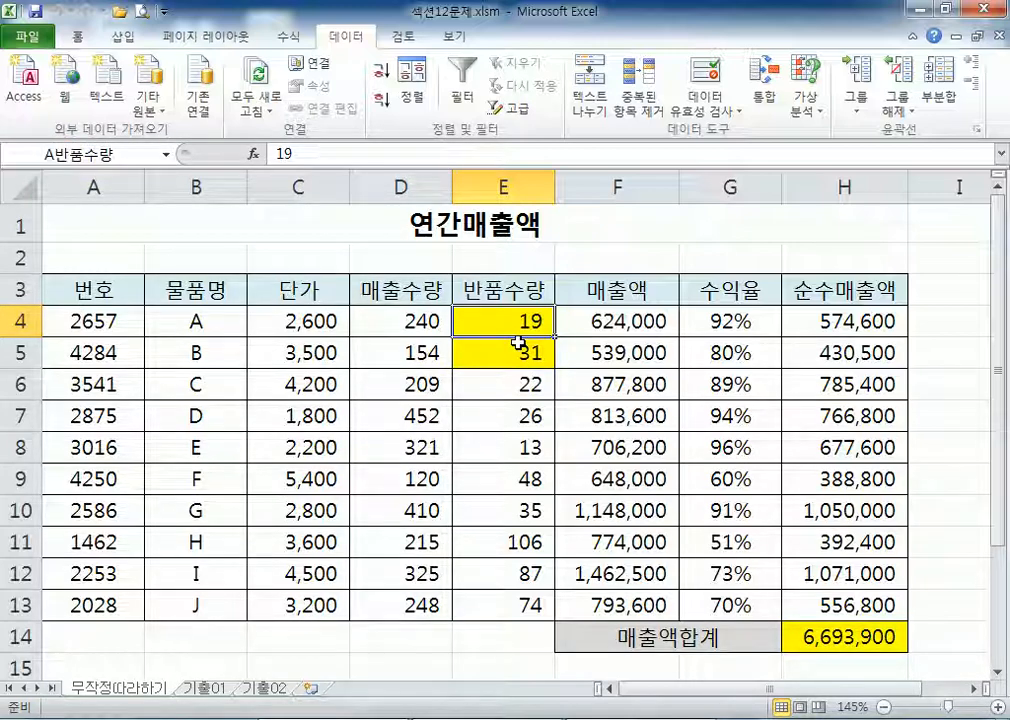
{"action": "left_click", "coordinate": [166, 155]}
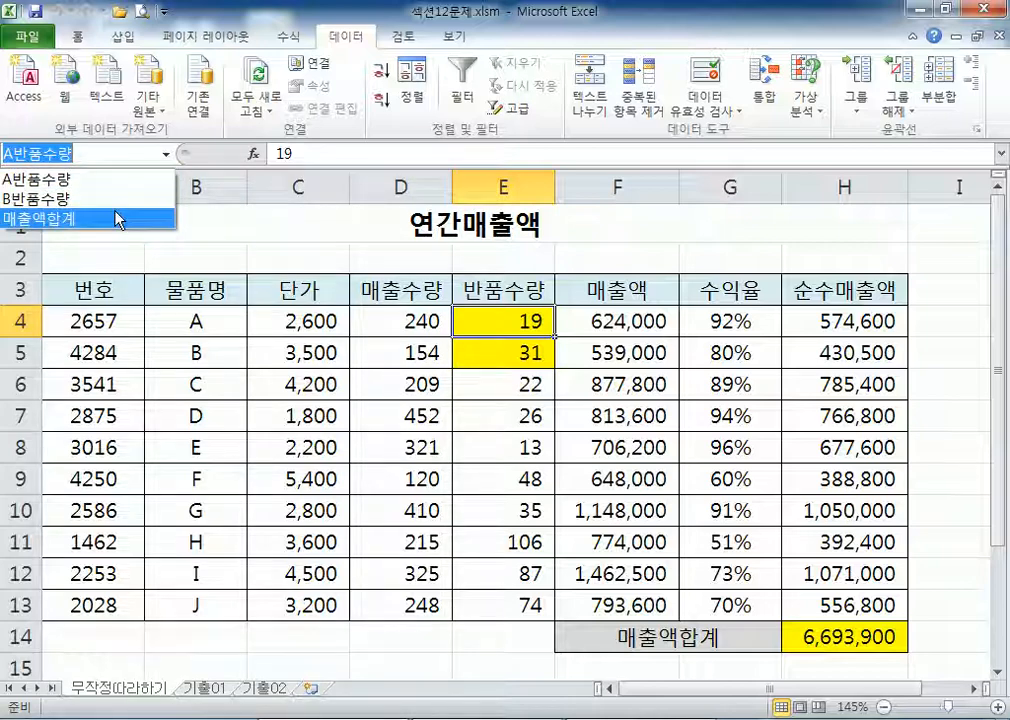
{"action": "left_click", "coordinate": [372, 257]}
{"action": "left_click", "coordinate": [372, 257]}
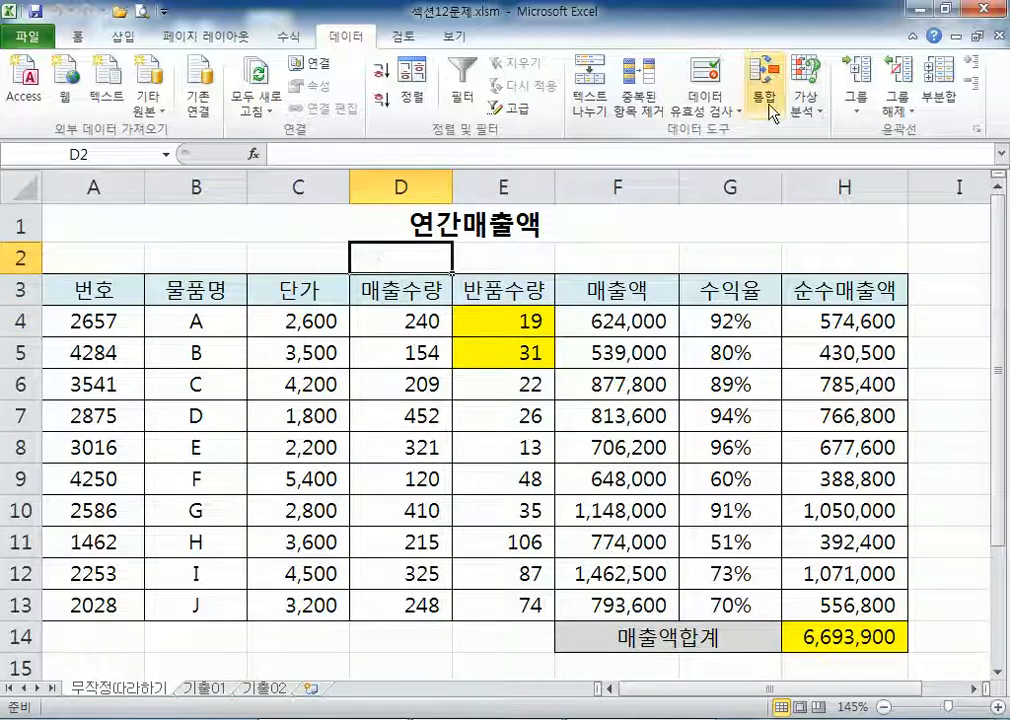
Step: Create a scenario summary report from the two scenarios with the sales total cell H14 as the result cell
{"action": "left_click", "coordinate": [805, 105]}
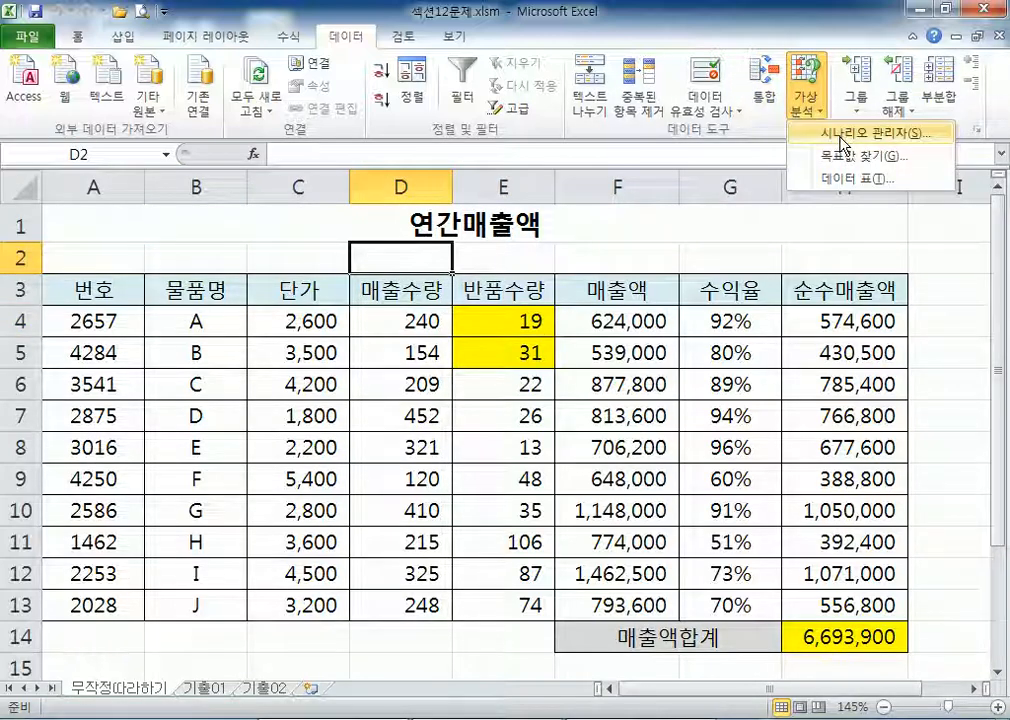
{"action": "left_click", "coordinate": [843, 133]}
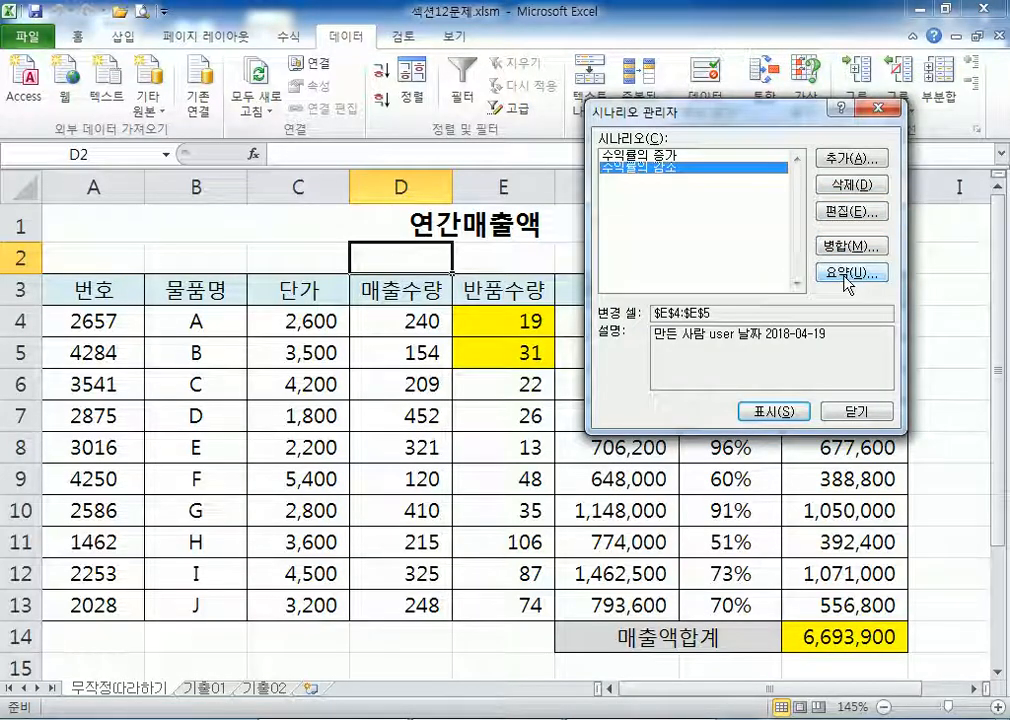
{"action": "left_click", "coordinate": [848, 282]}
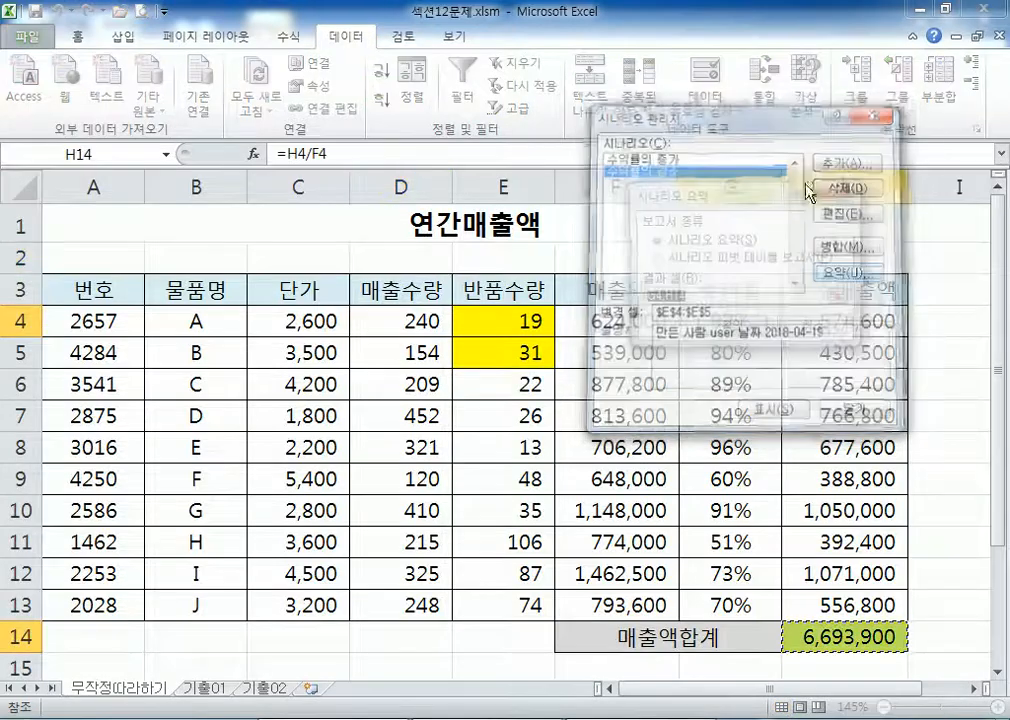
{"action": "left_click_drag", "start_coordinate": [722, 203], "coordinate": [420, 178]}
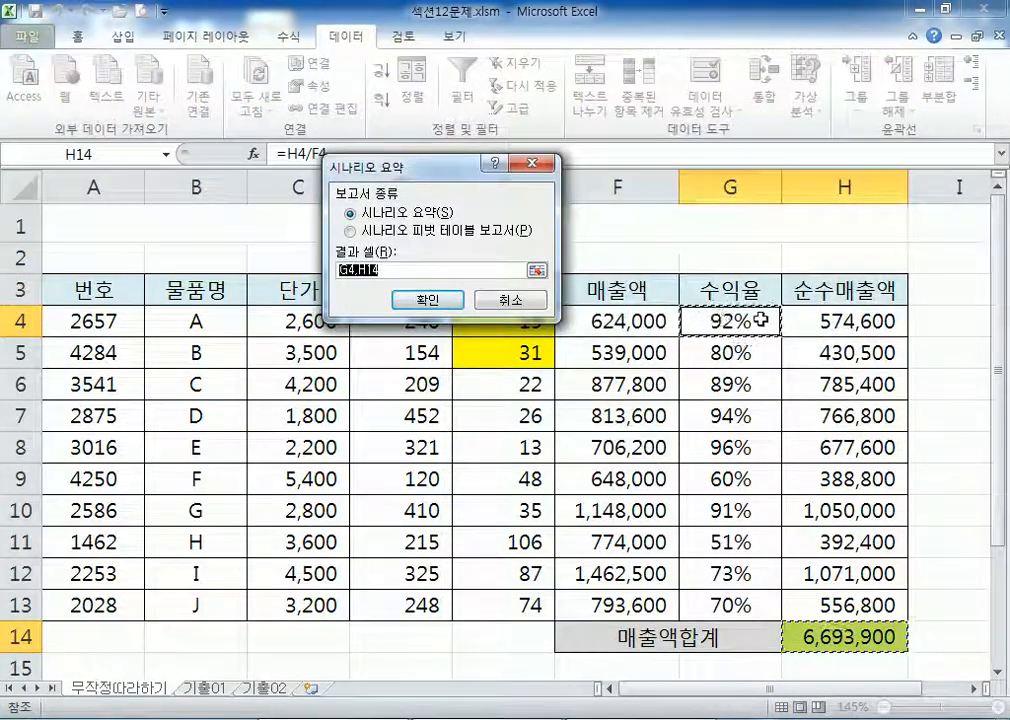
{"action": "scroll", "coordinate": [841, 412], "scroll_direction": "down", "scroll_amount": 1}
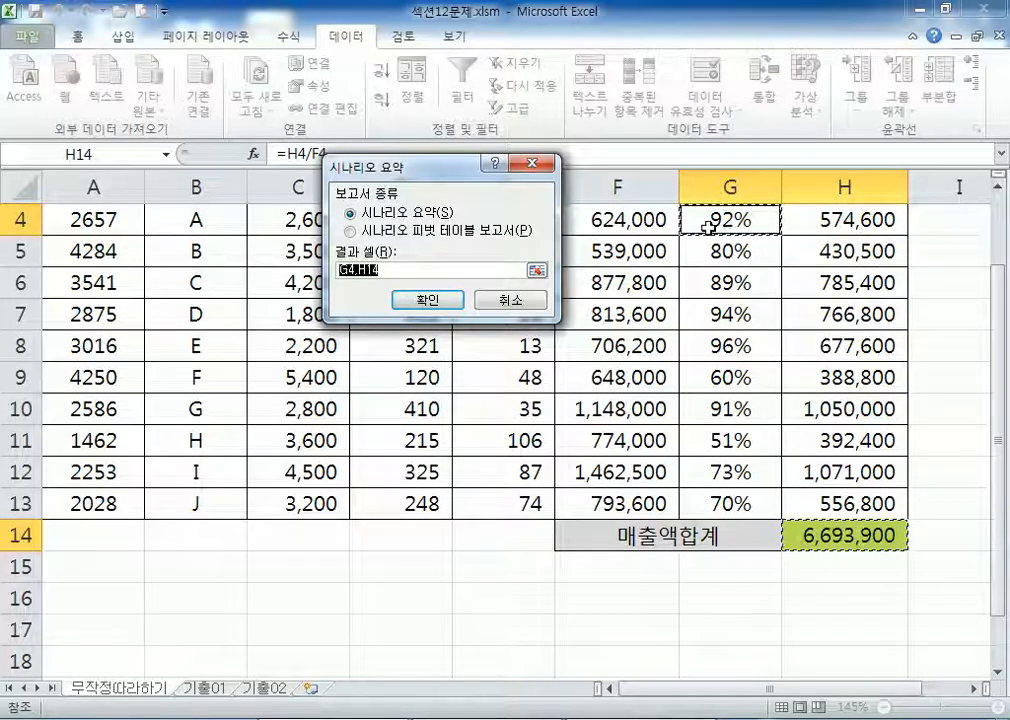
{"action": "left_click", "coordinate": [822, 535]}
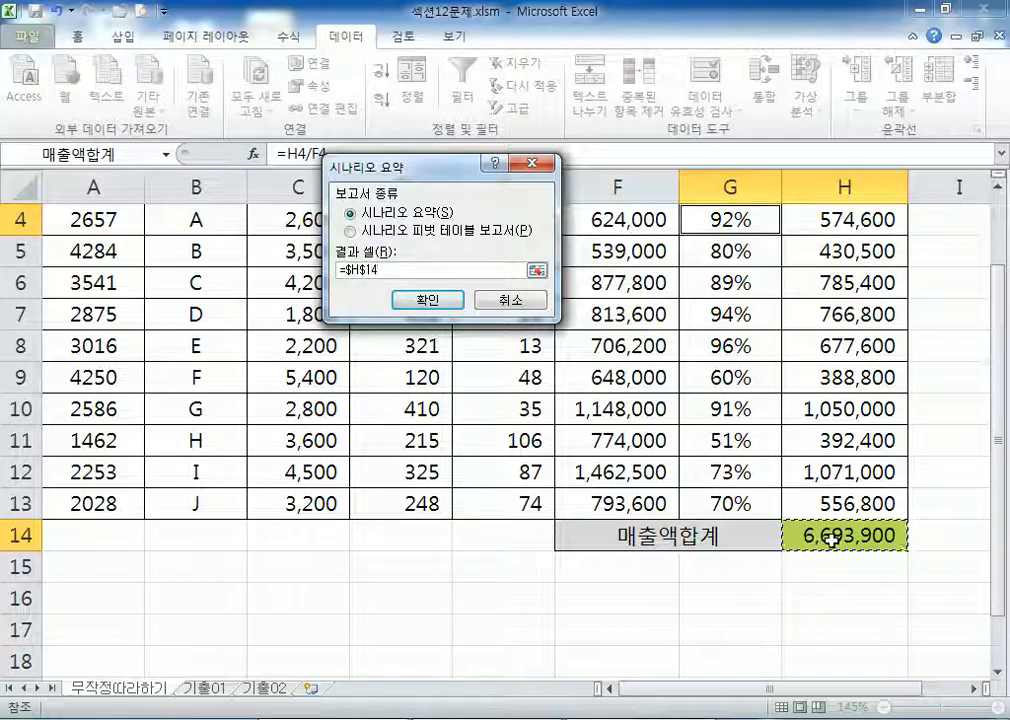
{"action": "scroll", "coordinate": [762, 457], "scroll_direction": "up", "scroll_amount": 1}
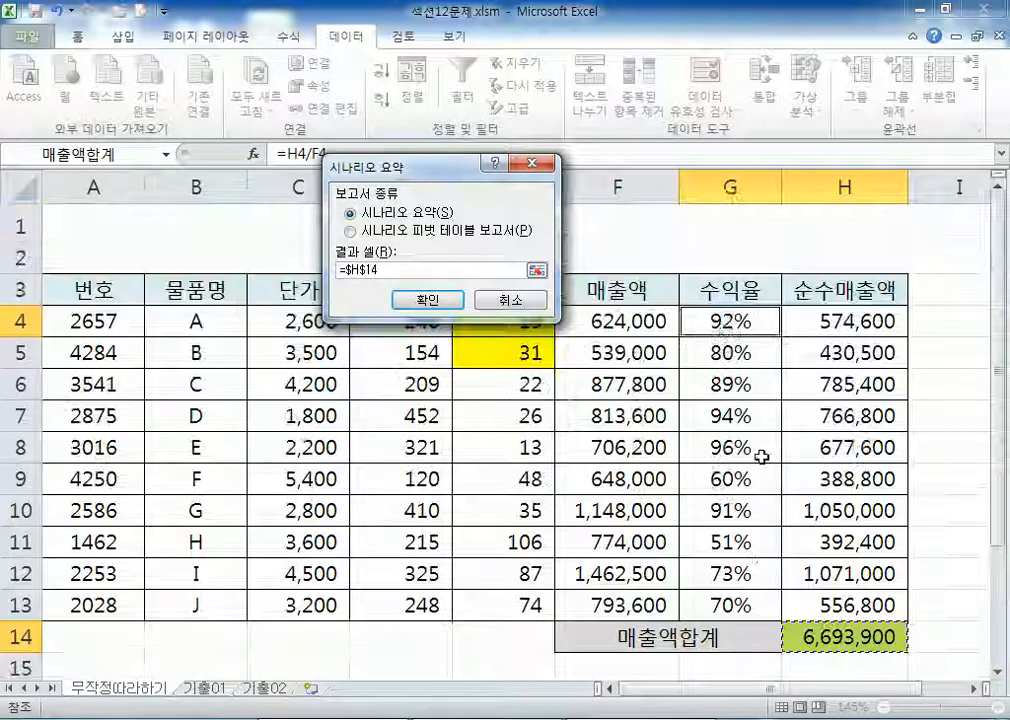
{"action": "left_click", "coordinate": [737, 318]}
{"action": "left_click", "coordinate": [810, 625]}
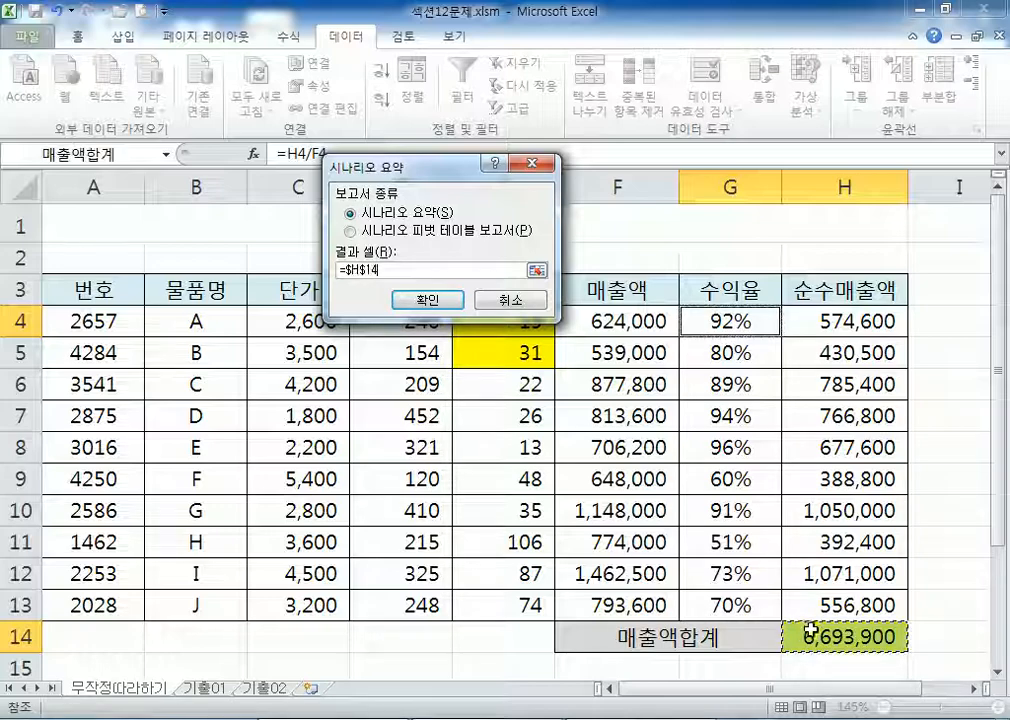
{"action": "left_click", "coordinate": [755, 322]}
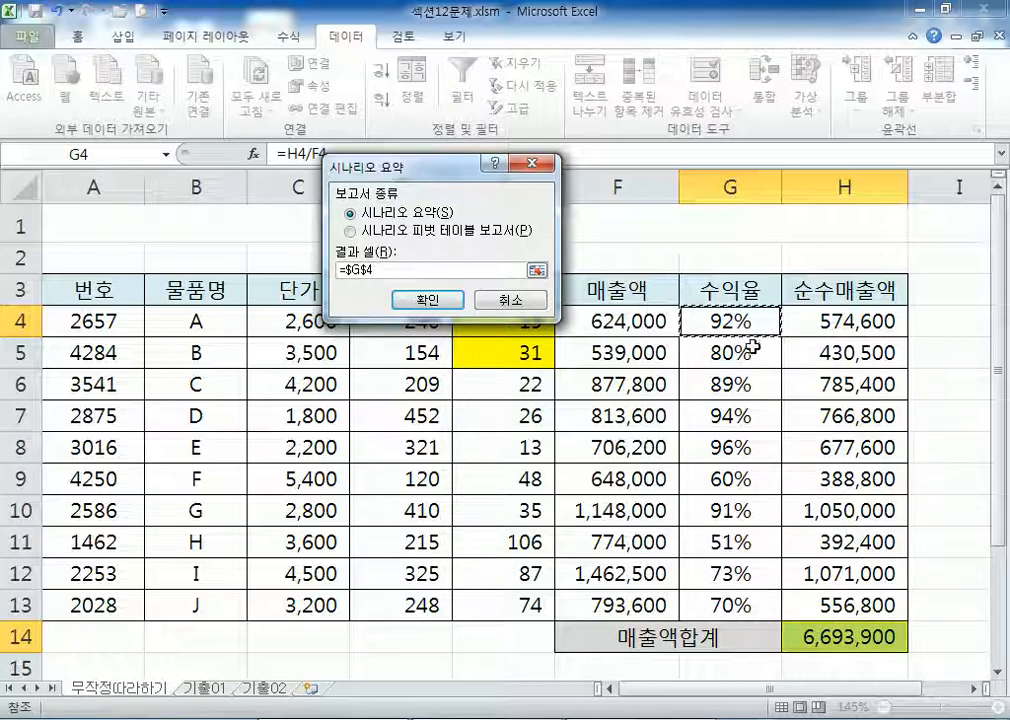
{"action": "scroll", "coordinate": [762, 335], "scroll_direction": "down", "scroll_amount": 2}
{"action": "left_click", "coordinate": [812, 440]}
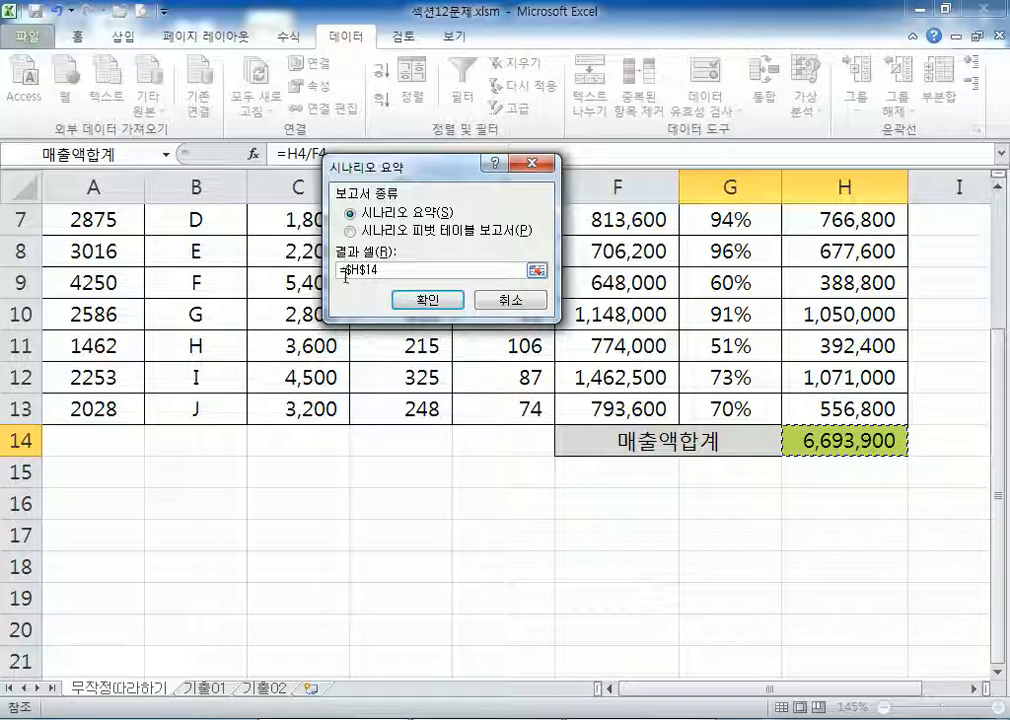
{"action": "left_click", "coordinate": [432, 299]}
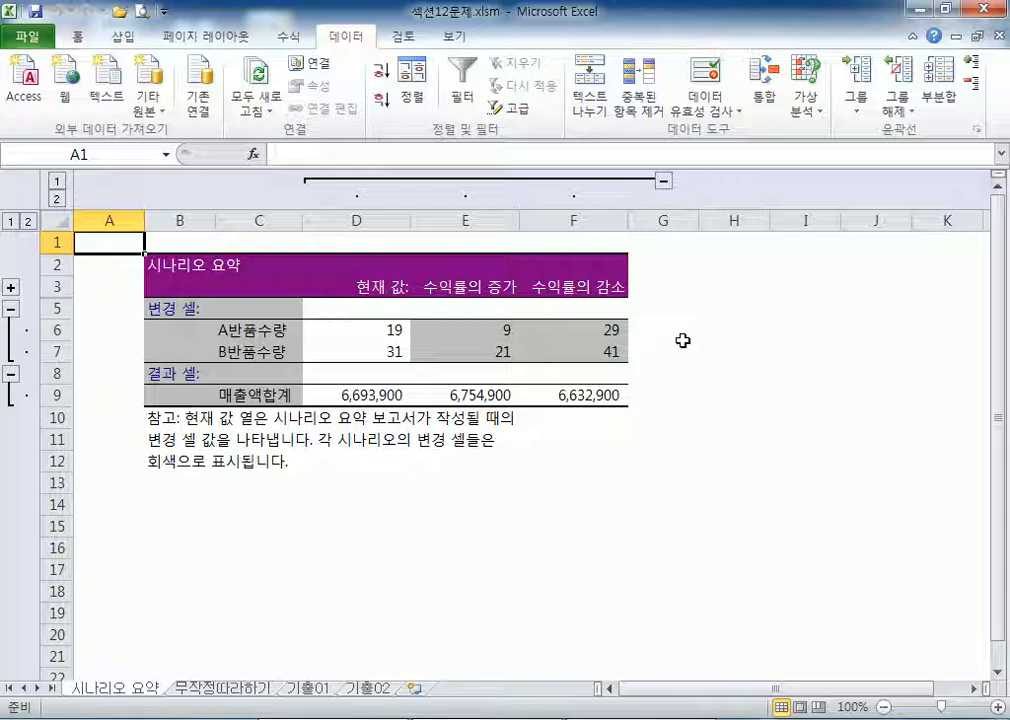
Step: Compare the 시나리오 요약 sheet with the source sheet, examining the scenario names and the changing-cell values for each scenario
{"action": "left_click", "coordinate": [231, 694]}
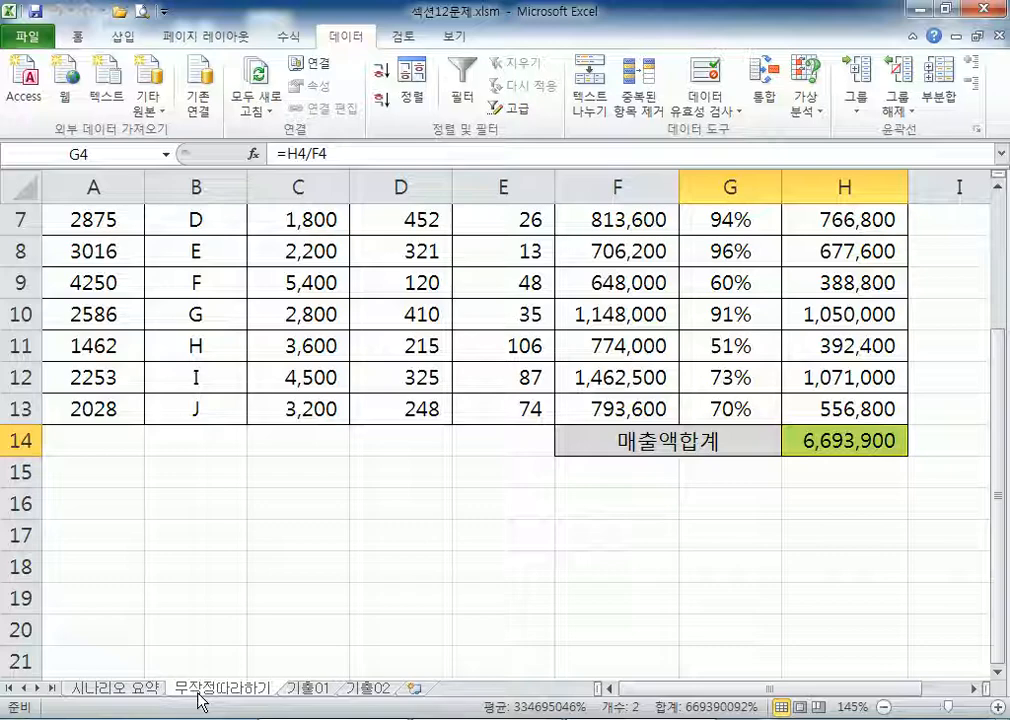
{"action": "left_click", "coordinate": [116, 689]}
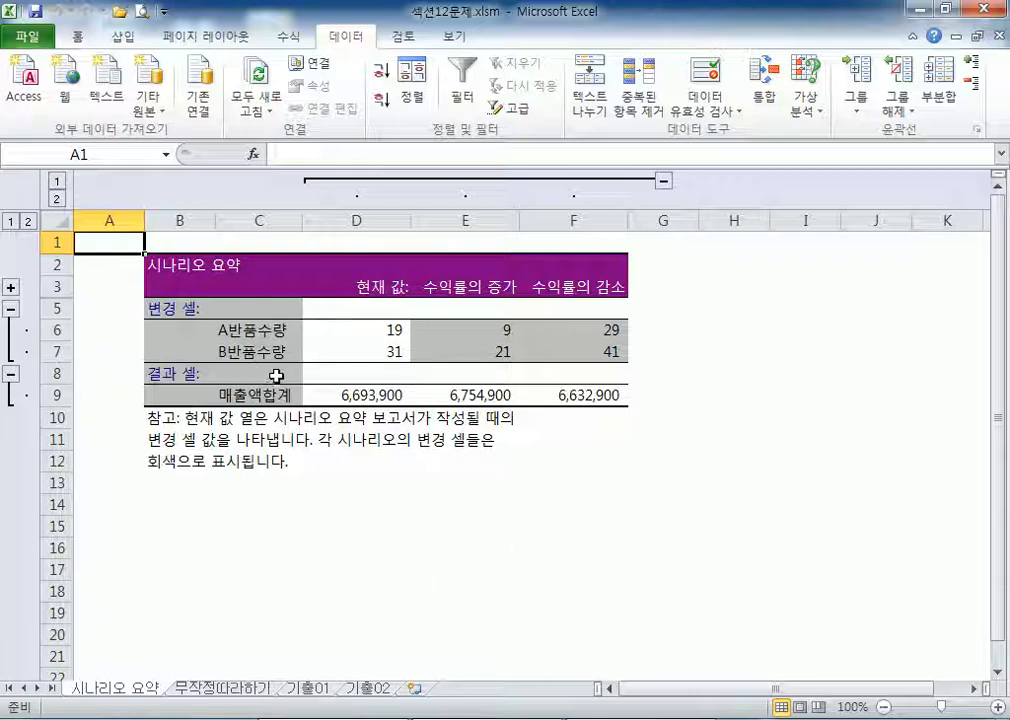
{"action": "left_click", "coordinate": [461, 283]}
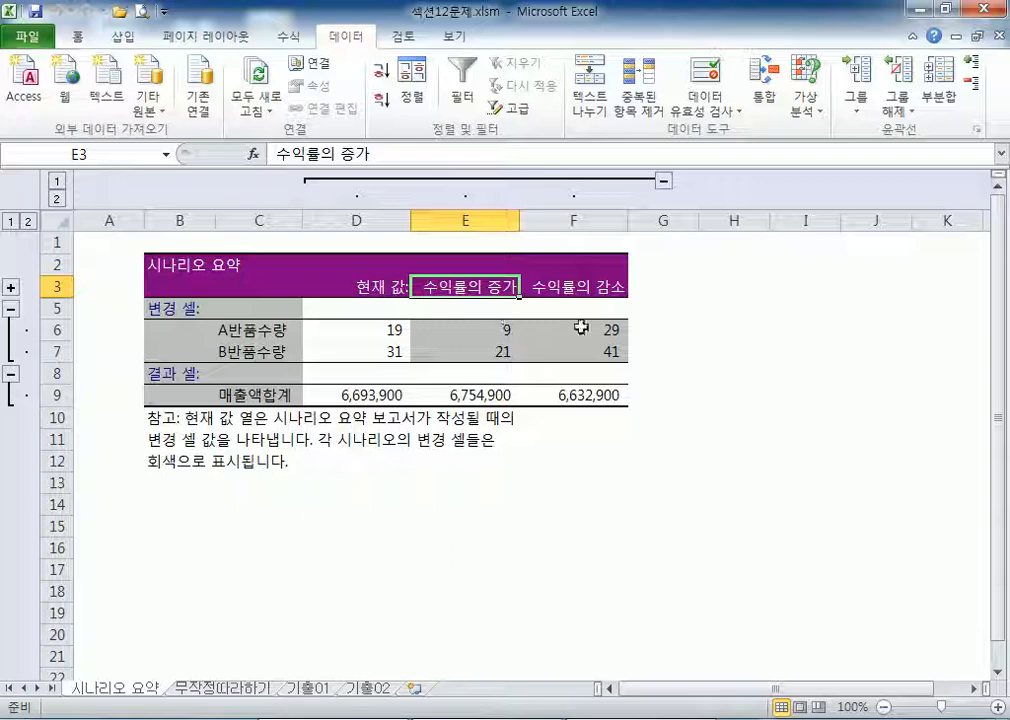
{"action": "left_click", "coordinate": [585, 286]}
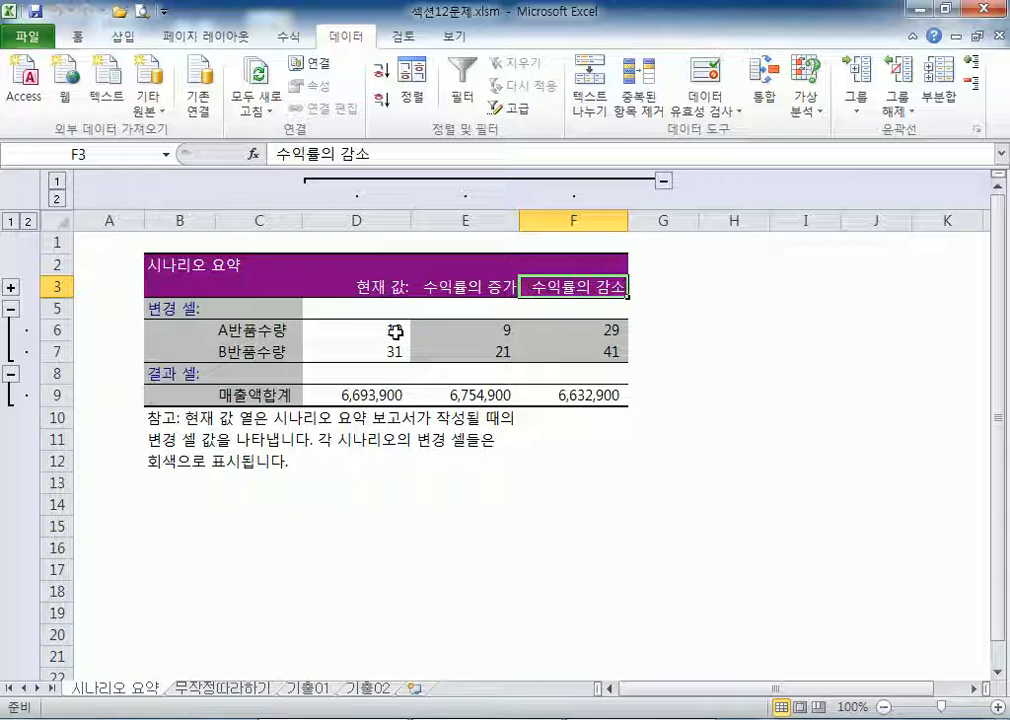
{"action": "left_click_drag", "start_coordinate": [395, 332], "coordinate": [378, 346]}
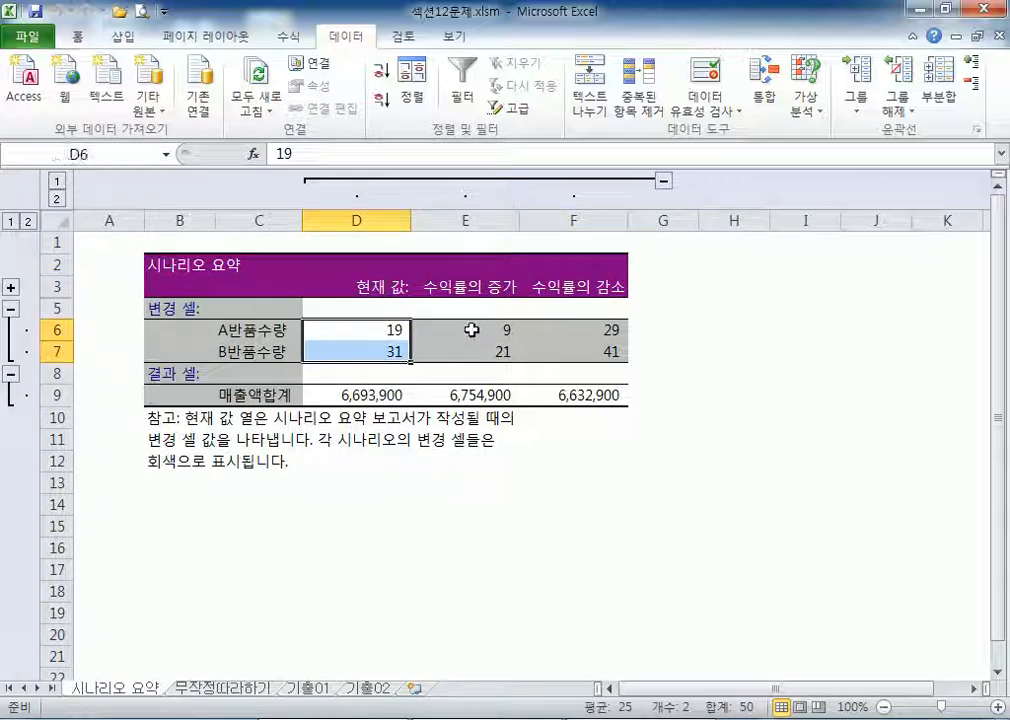
{"action": "left_click_drag", "start_coordinate": [469, 332], "coordinate": [467, 354]}
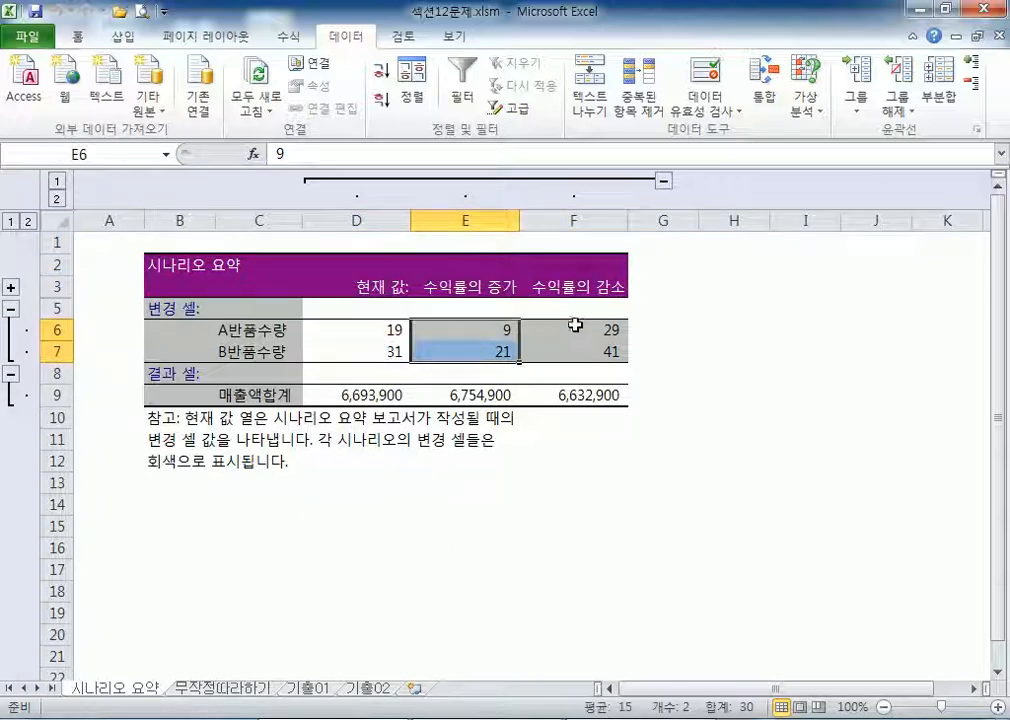
{"action": "left_click_drag", "start_coordinate": [570, 334], "coordinate": [595, 347]}
{"action": "left_click_drag", "start_coordinate": [400, 332], "coordinate": [565, 343]}
{"action": "left_click", "coordinate": [394, 328]}
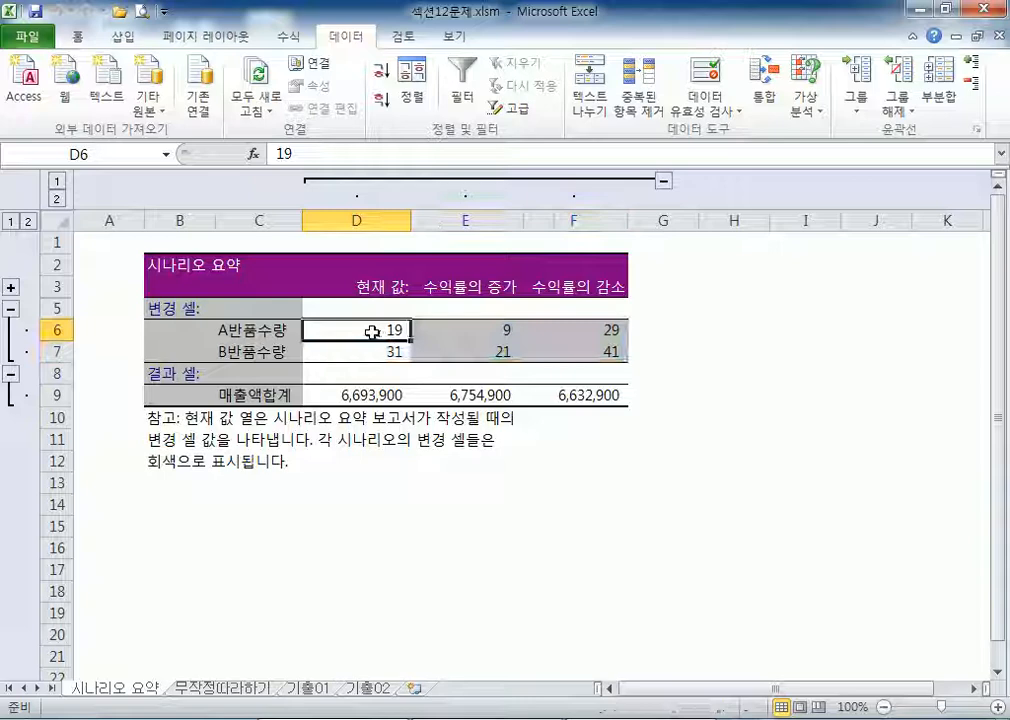
Step: Replace the A반품수량 label in cell C6 of the scenario summary with $E$4
{"action": "left_click", "coordinate": [243, 330]}
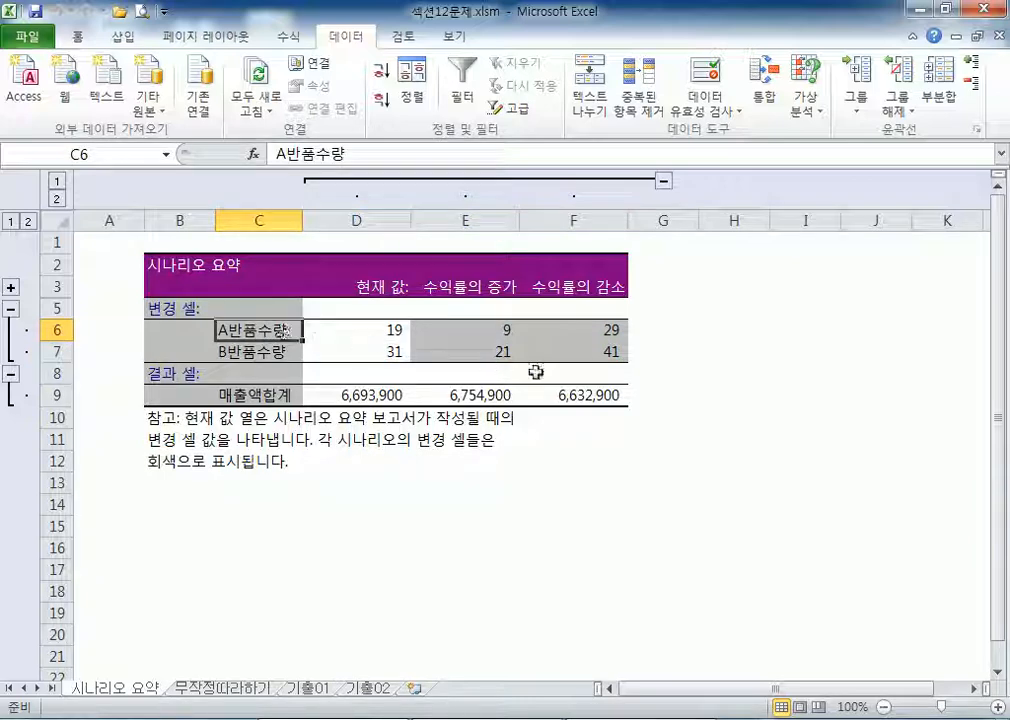
{"action": "type", "text": "$ㄷ$"}
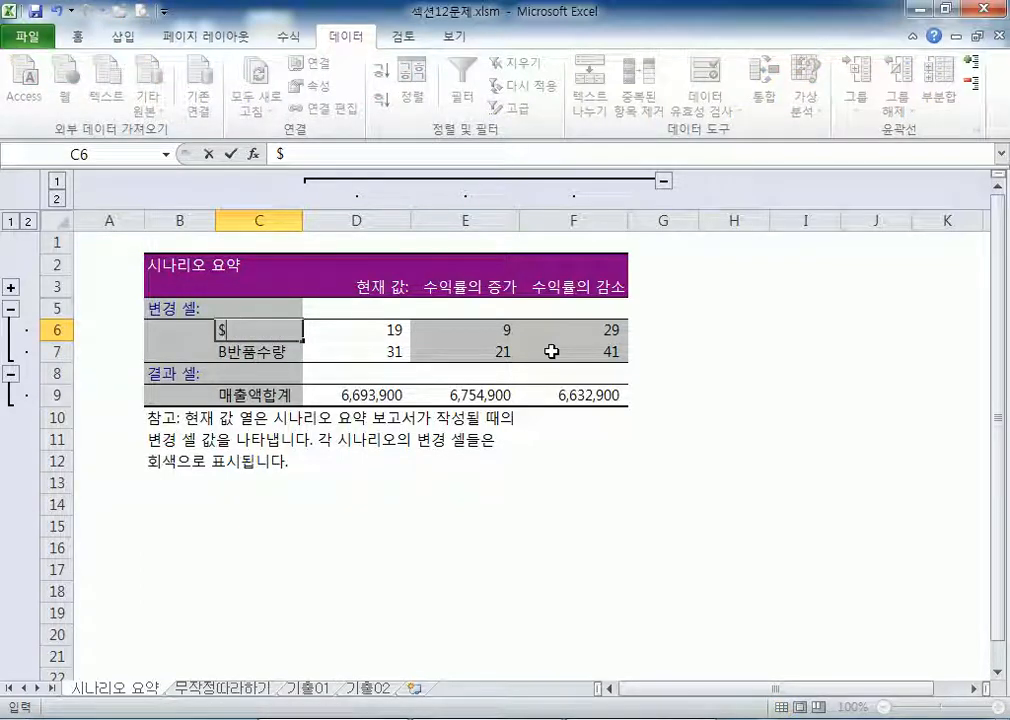
{"action": "key", "text": "BackSpace"}
{"action": "key", "text": "BackSpace"}
{"action": "type", "text": "E$4"}
{"action": "key", "text": "Return"}
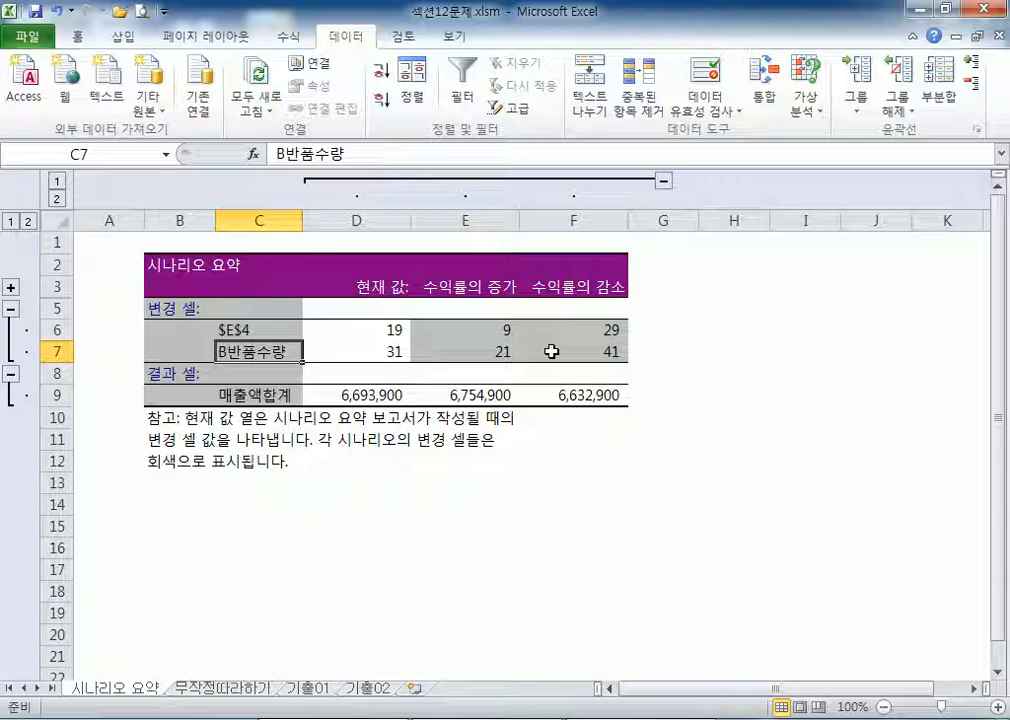
Step: Undo the last edit of cell C6 and check the changing-cell and result-cell labels in the scenario summary
{"action": "key", "text": "ctrl+z"}
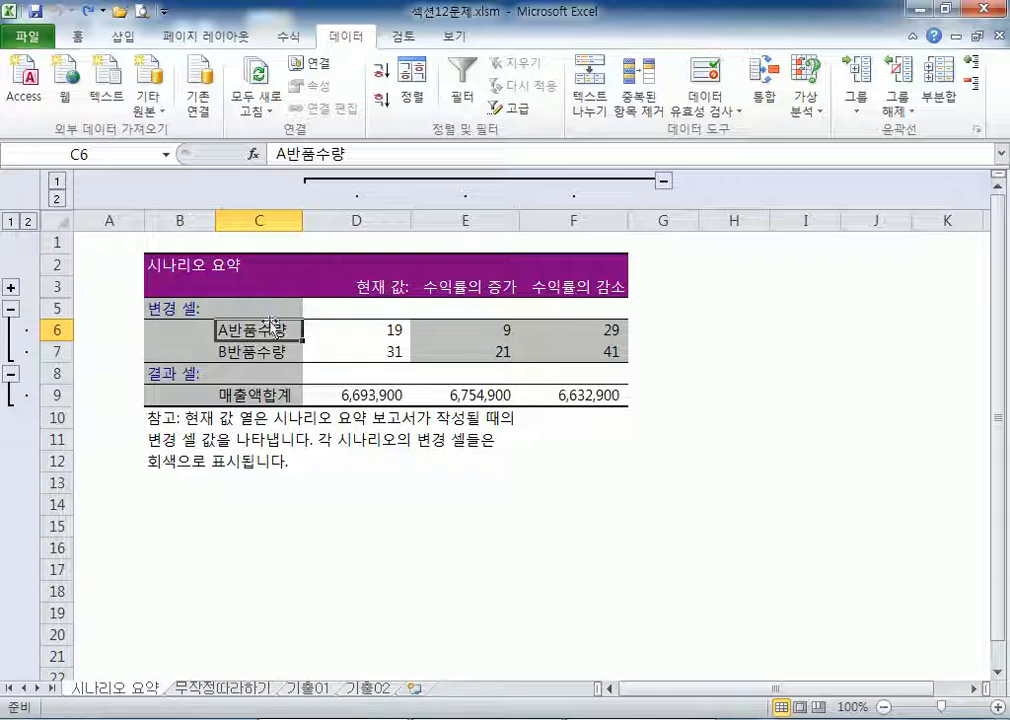
{"action": "left_click", "coordinate": [250, 350]}
{"action": "left_click", "coordinate": [258, 333]}
{"action": "left_click", "coordinate": [262, 351]}
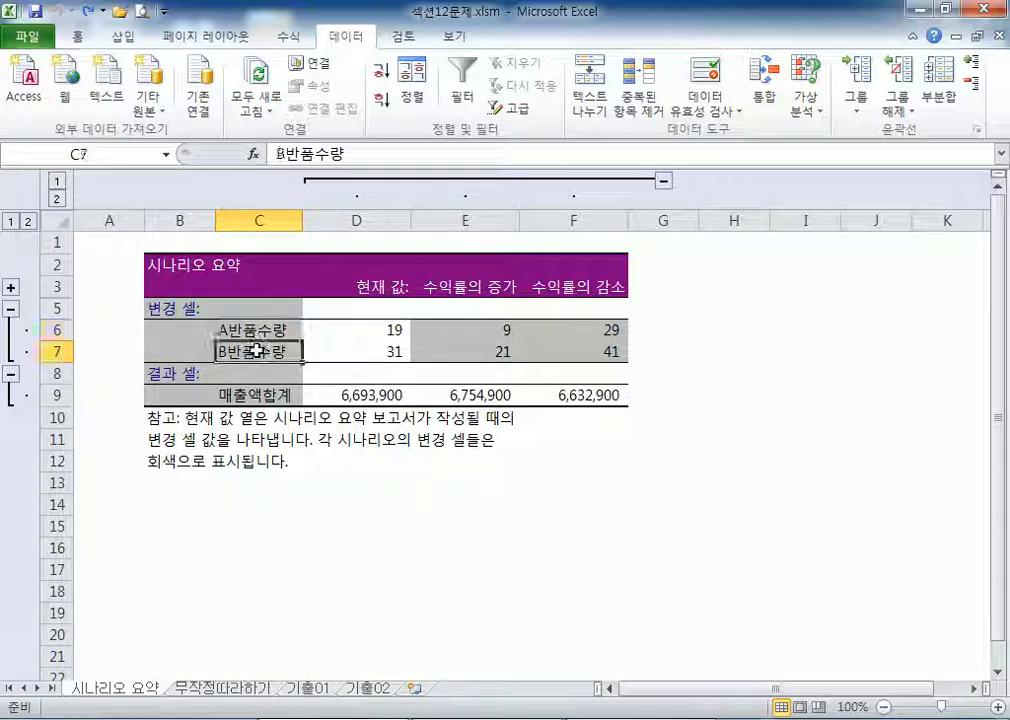
{"action": "left_click", "coordinate": [259, 329]}
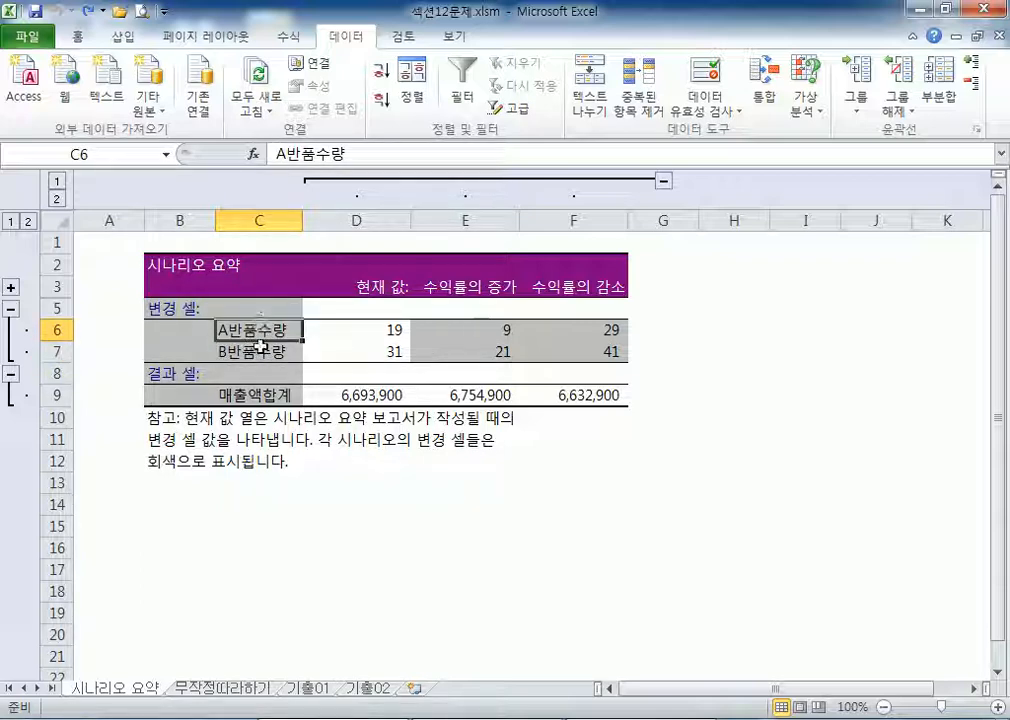
{"action": "left_click", "coordinate": [260, 351]}
{"action": "left_click", "coordinate": [262, 393]}
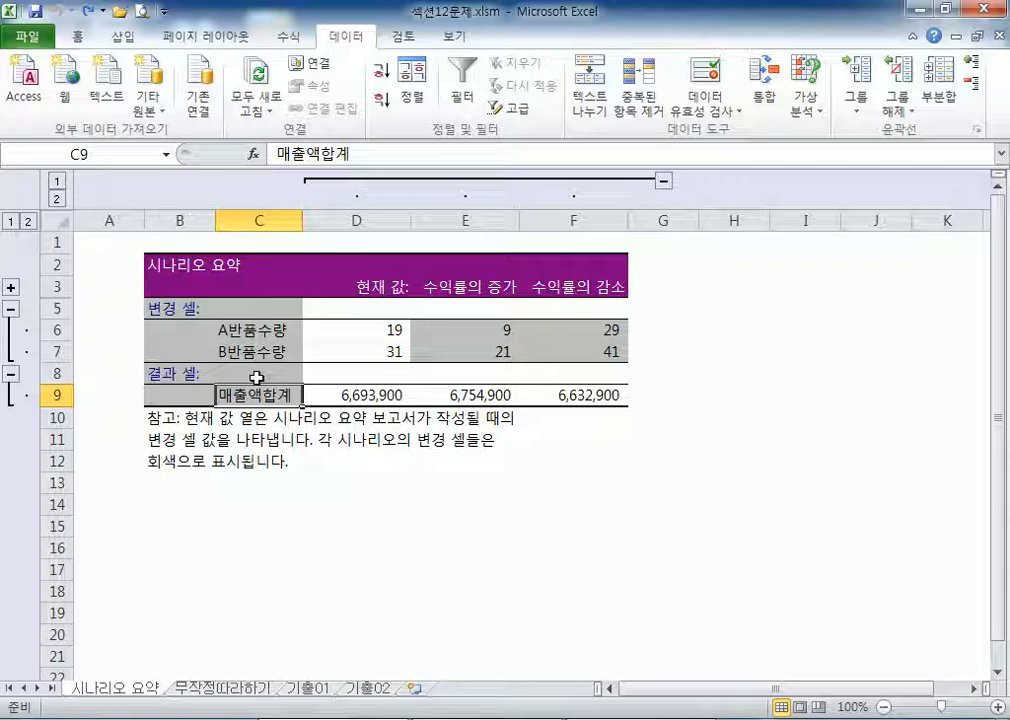
Step: Examine the scenario summary against the source sheet, looking over its current-value column and the two scenario columns
{"action": "left_click", "coordinate": [230, 689]}
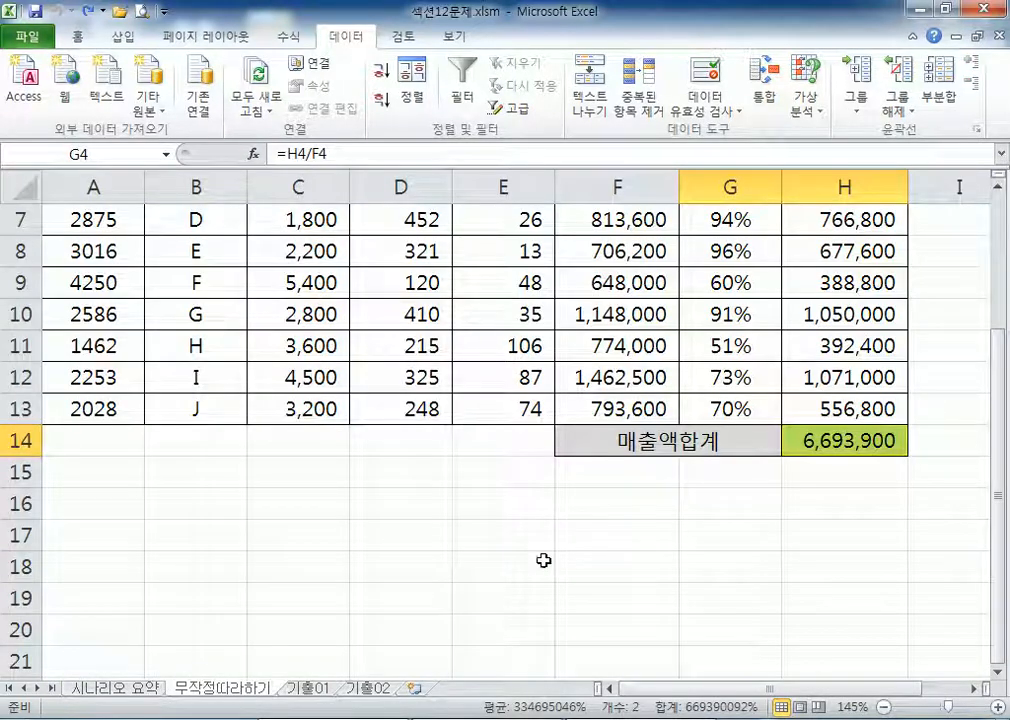
{"action": "left_click", "coordinate": [140, 694]}
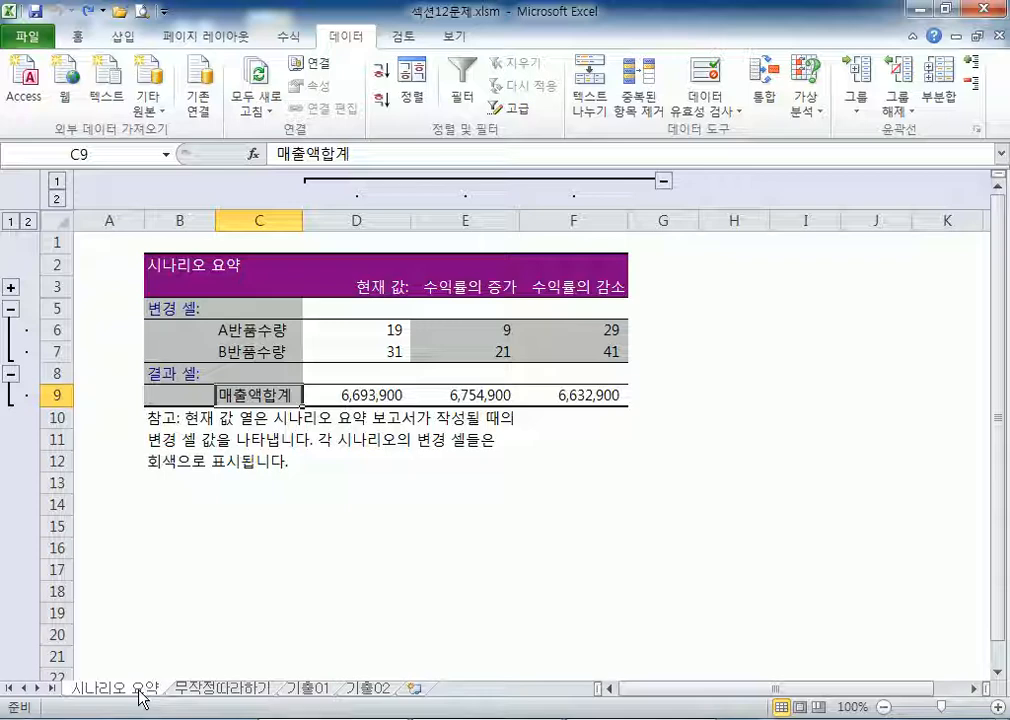
{"action": "left_click", "coordinate": [408, 481]}
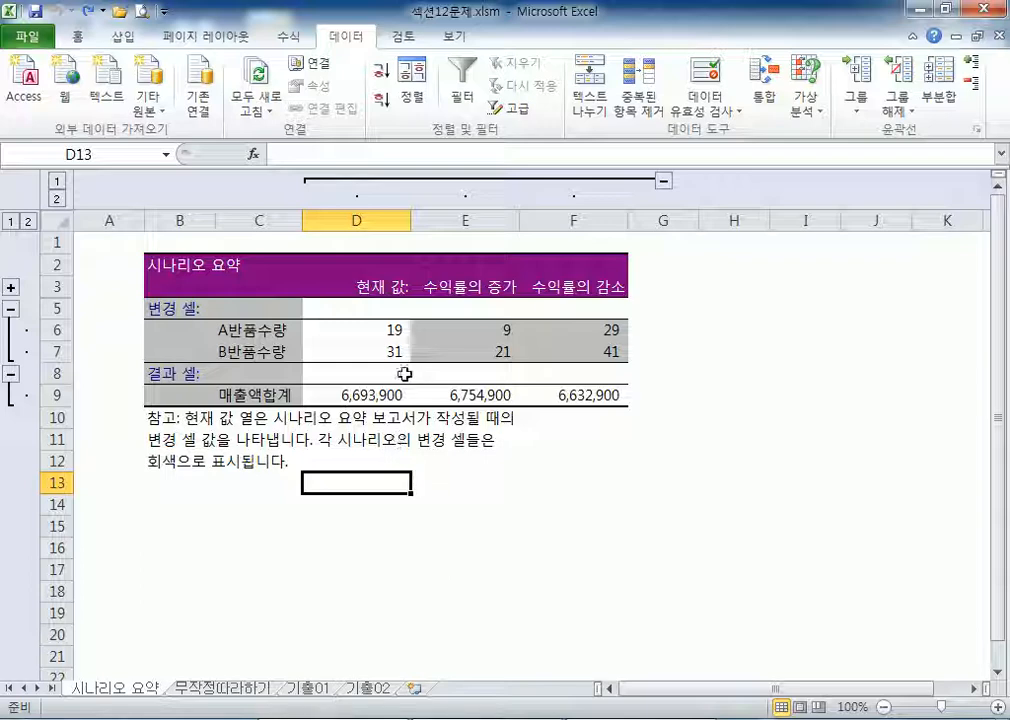
{"action": "left_click_drag", "start_coordinate": [163, 259], "coordinate": [592, 484]}
{"action": "left_click", "coordinate": [704, 460]}
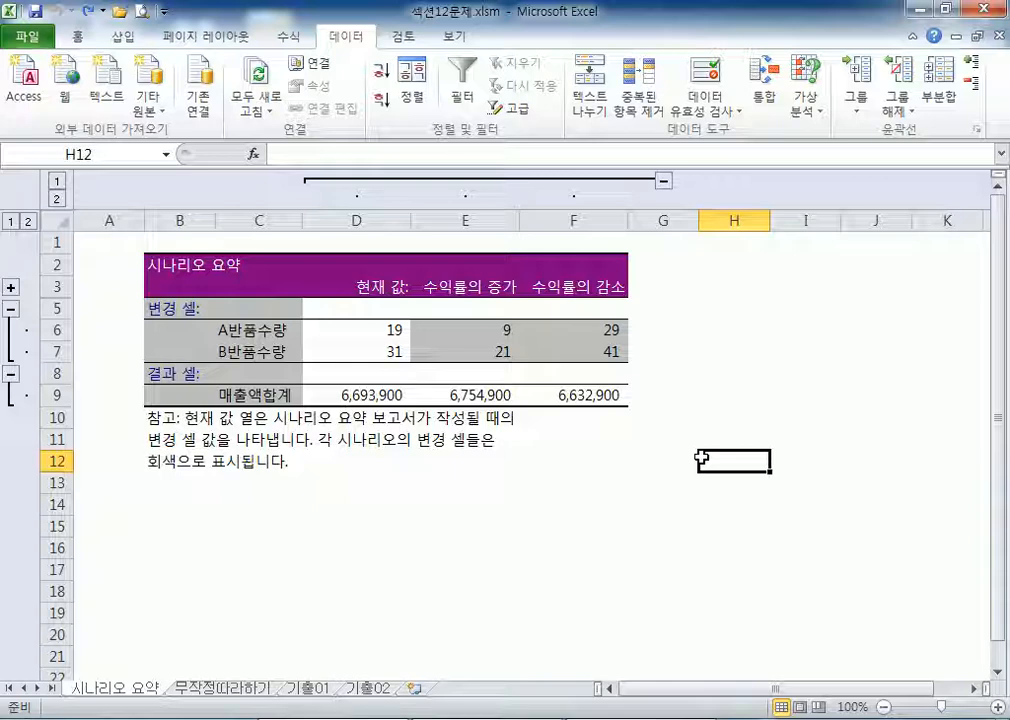
{"action": "left_click_drag", "start_coordinate": [360, 287], "coordinate": [579, 280]}
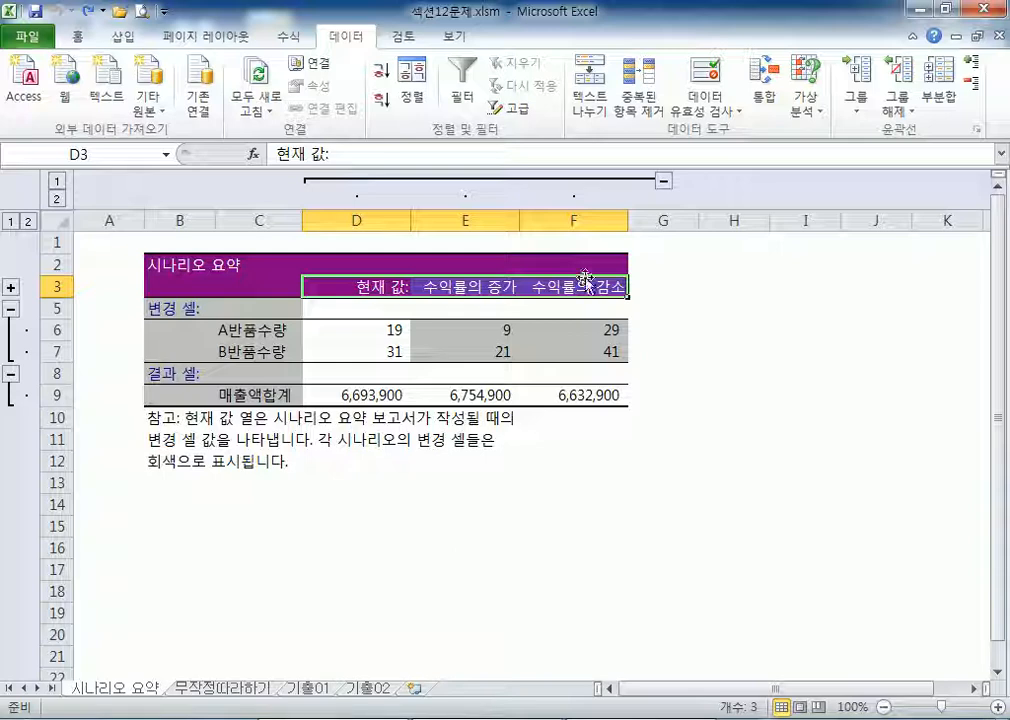
{"action": "left_click", "coordinate": [383, 215]}
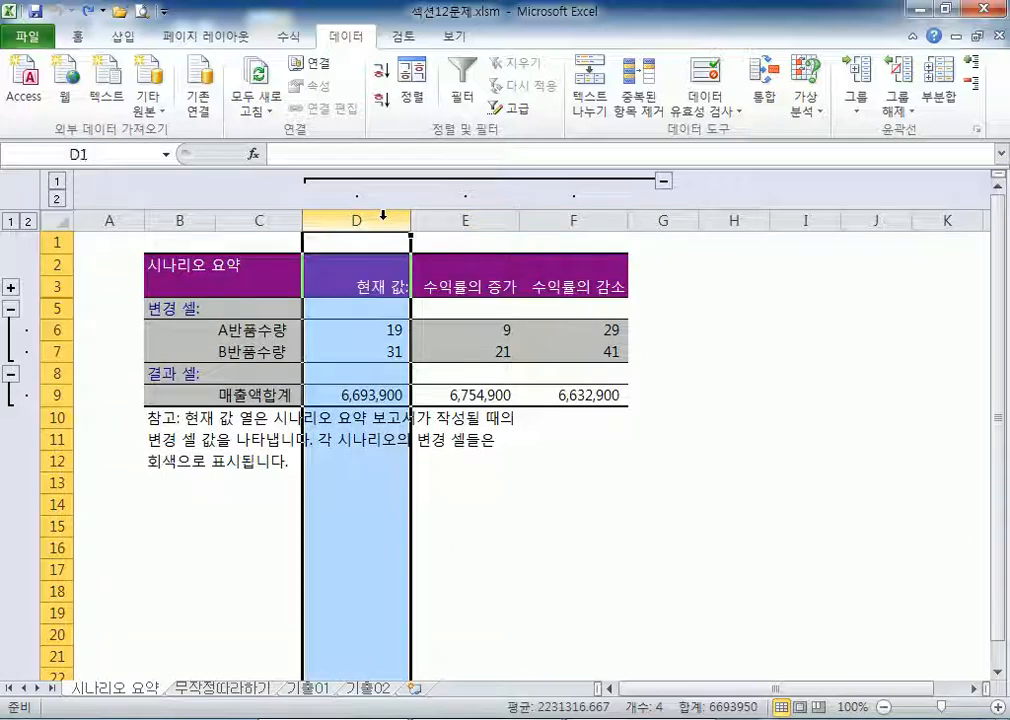
{"action": "left_click", "coordinate": [532, 525]}
{"action": "left_click", "coordinate": [374, 215]}
{"action": "left_click", "coordinate": [469, 446]}
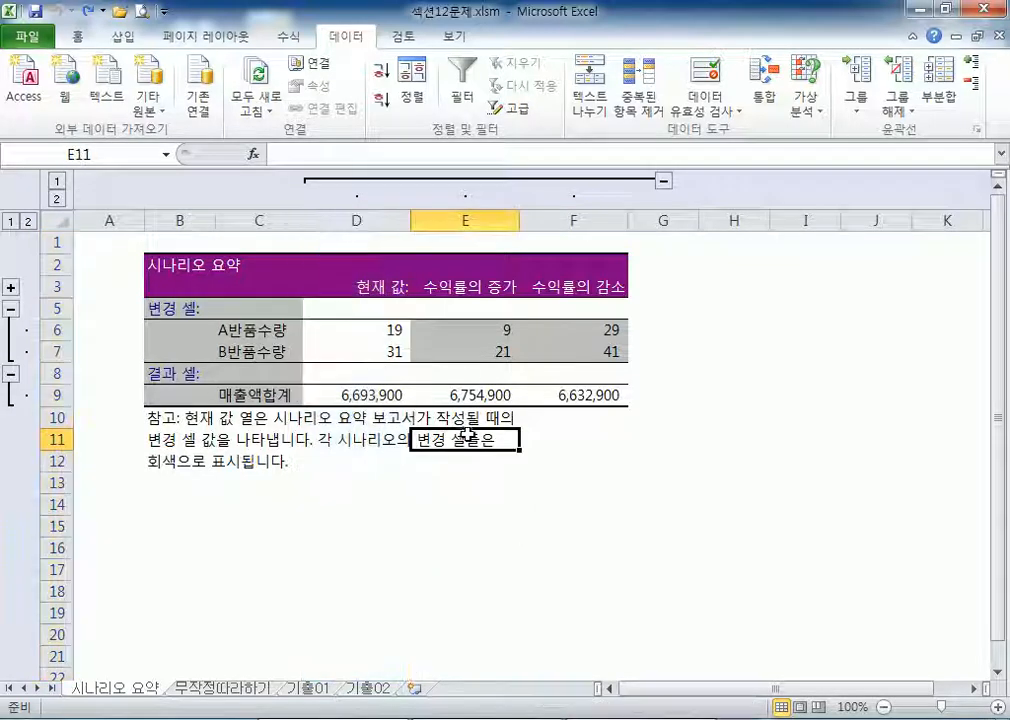
{"action": "left_click_drag", "start_coordinate": [451, 331], "coordinate": [576, 359]}
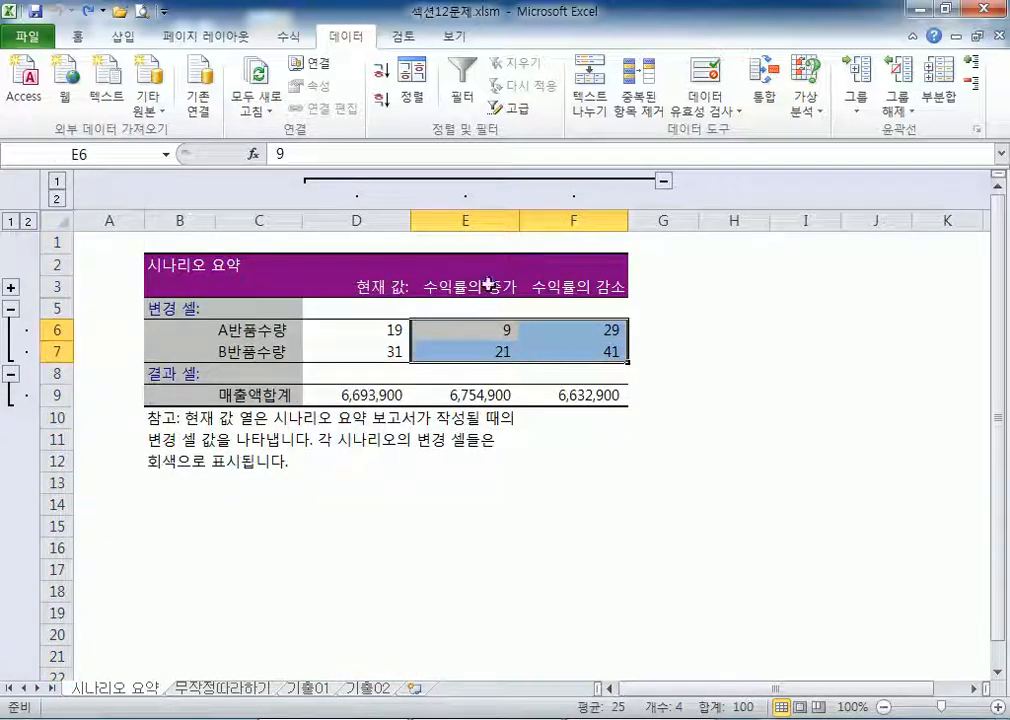
{"action": "left_click_drag", "start_coordinate": [462, 219], "coordinate": [560, 220]}
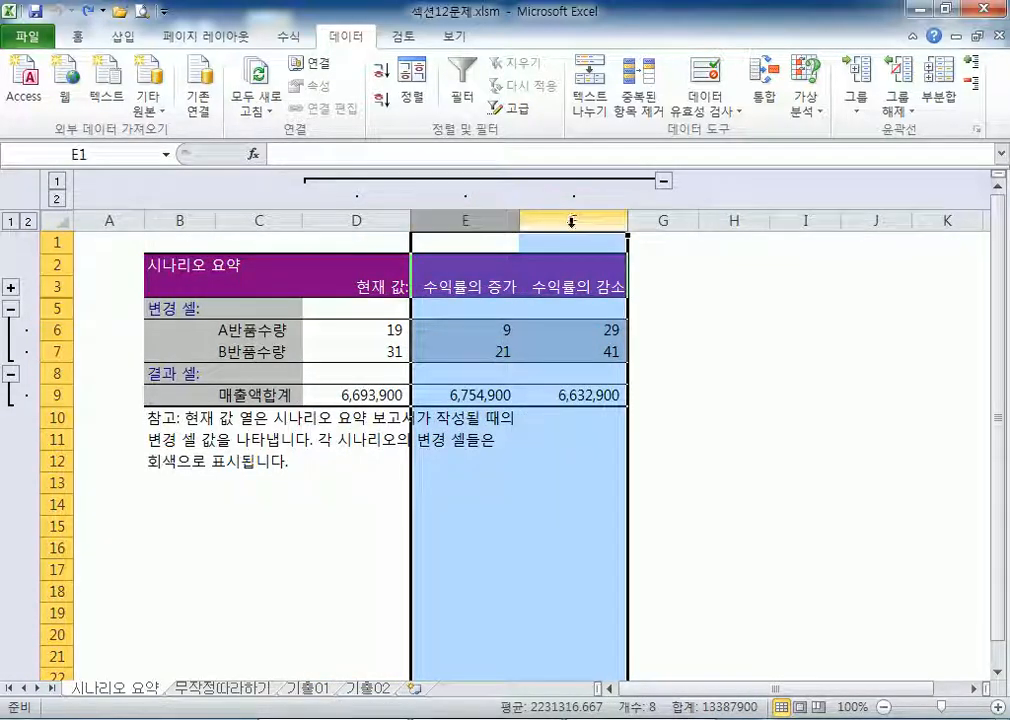
{"action": "left_click_drag", "start_coordinate": [366, 219], "coordinate": [552, 219]}
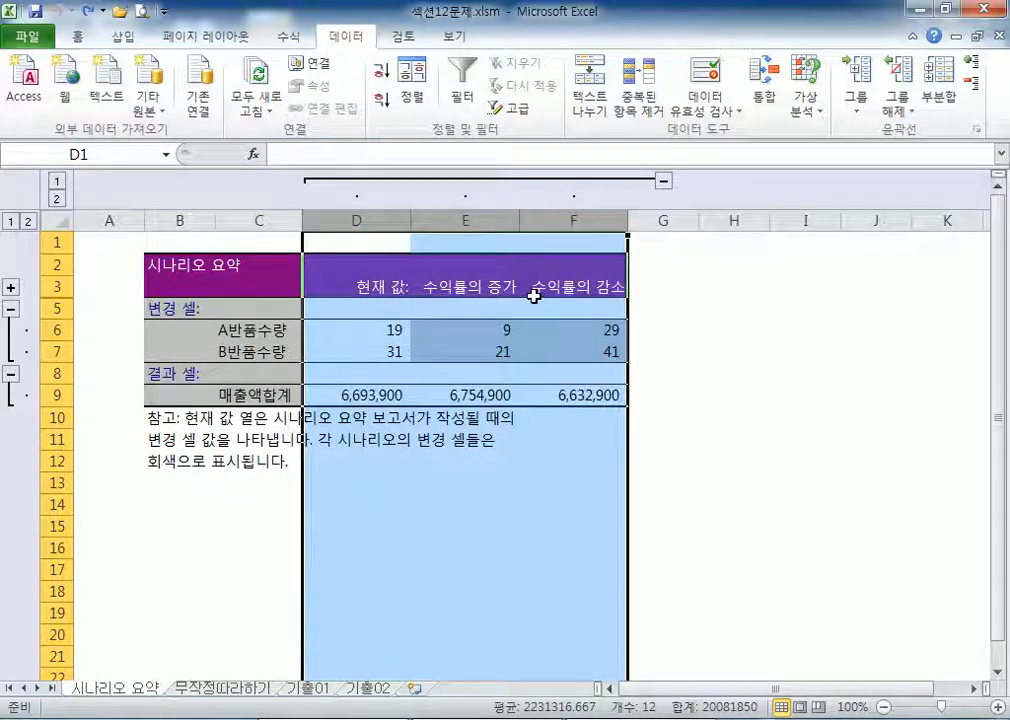
{"action": "left_click_drag", "start_coordinate": [449, 286], "coordinate": [545, 286]}
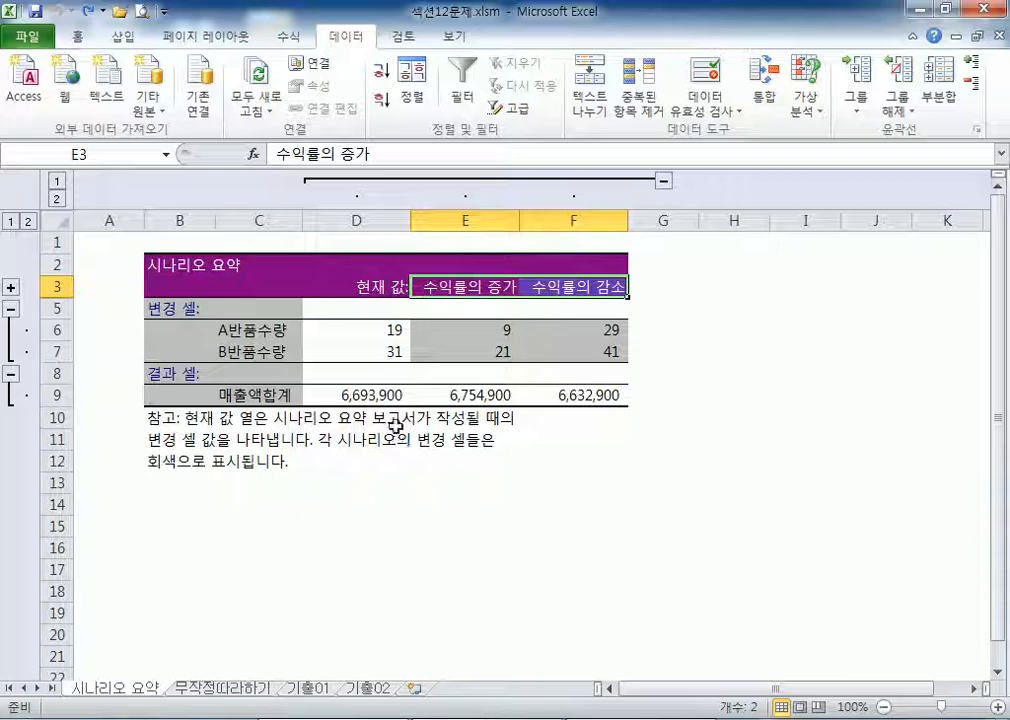
Step: Return to the 무작정따라하기 sheet and check the name assigned to cell E4
{"action": "left_click", "coordinate": [237, 688]}
{"action": "scroll", "coordinate": [312, 343], "scroll_direction": "up", "scroll_amount": 2}
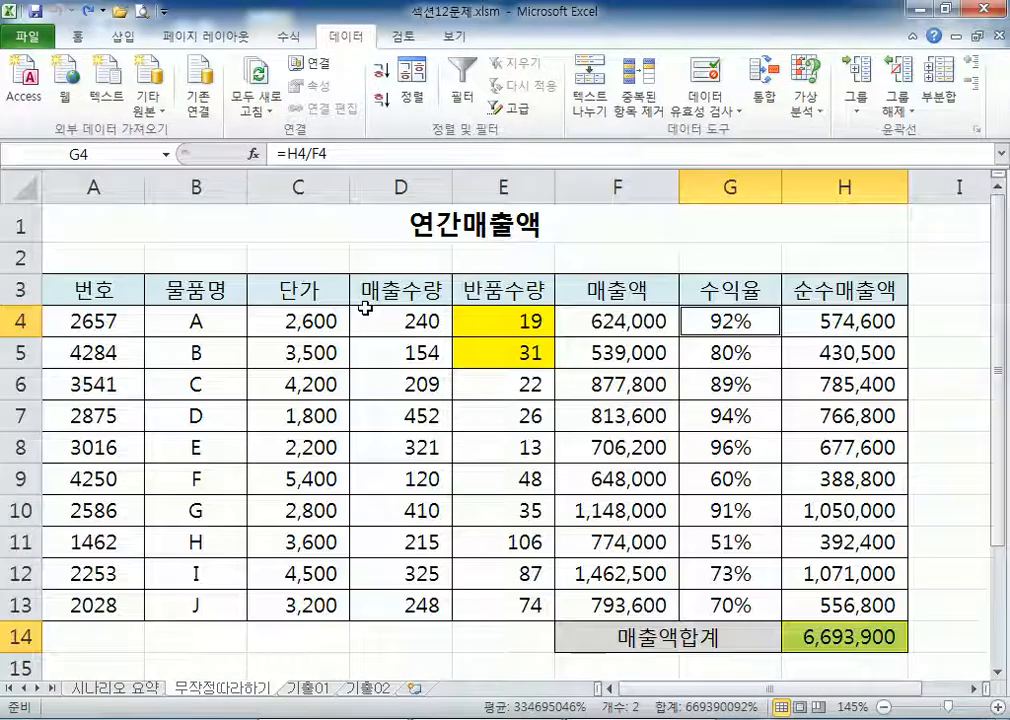
{"action": "left_click", "coordinate": [515, 321]}
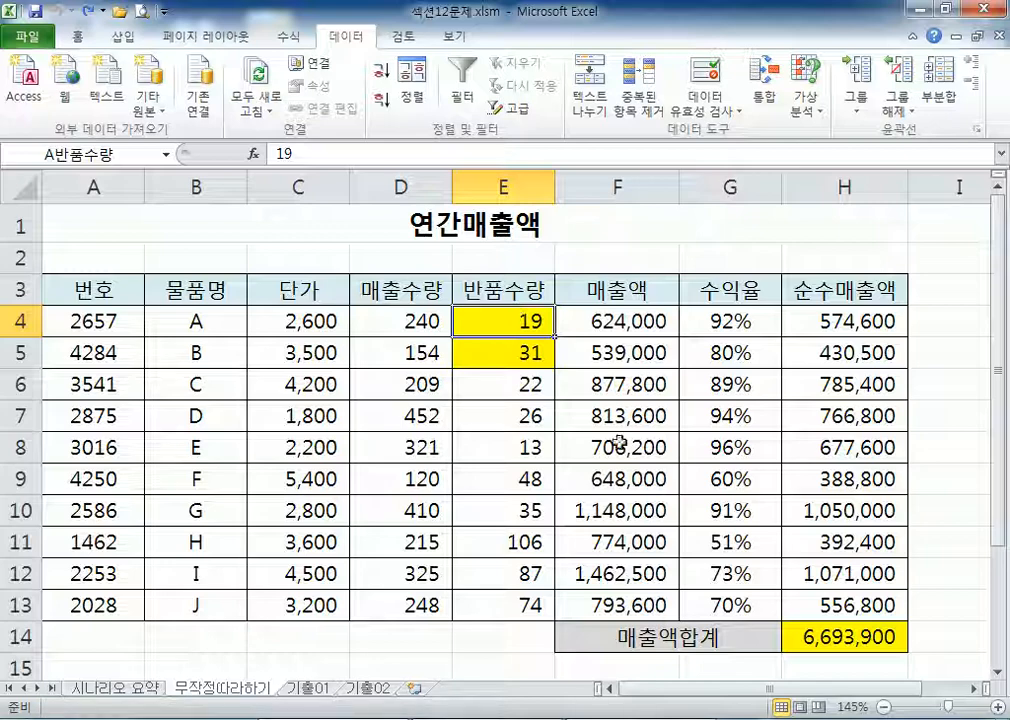
Step: Switch to the Notepad notes and add the heading "이름을 정의할 때," below the existing text, separated by a blank line
{"action": "left_click", "coordinate": [575, 718]}
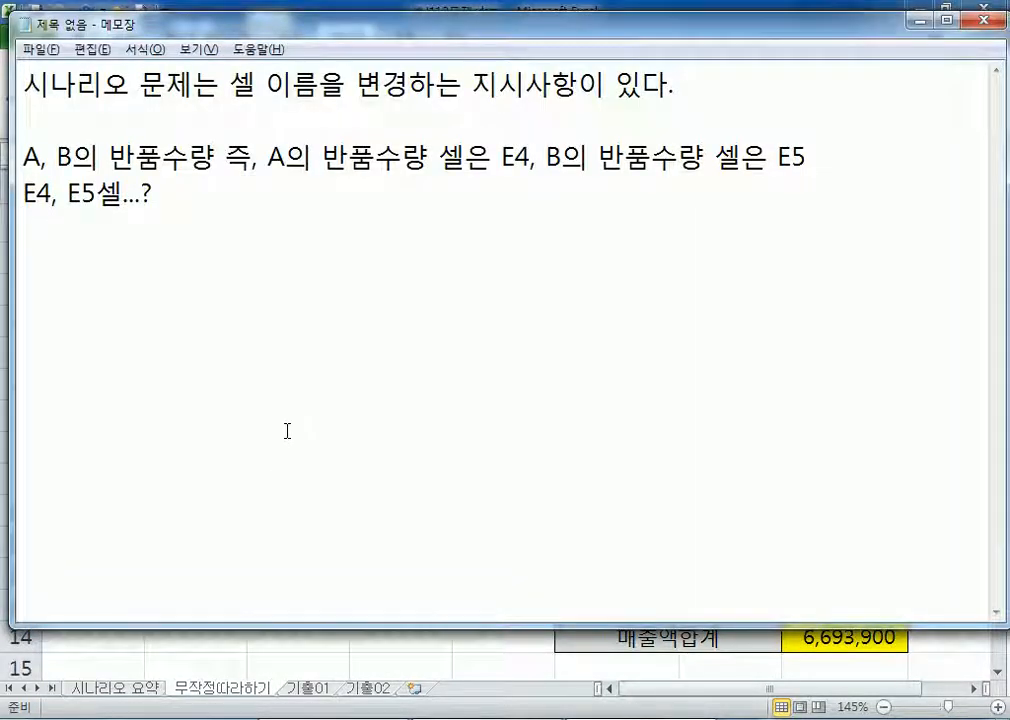
{"action": "key", "text": "Return"}
{"action": "key", "text": "Return"}
{"action": "type", "text": "이름을"}
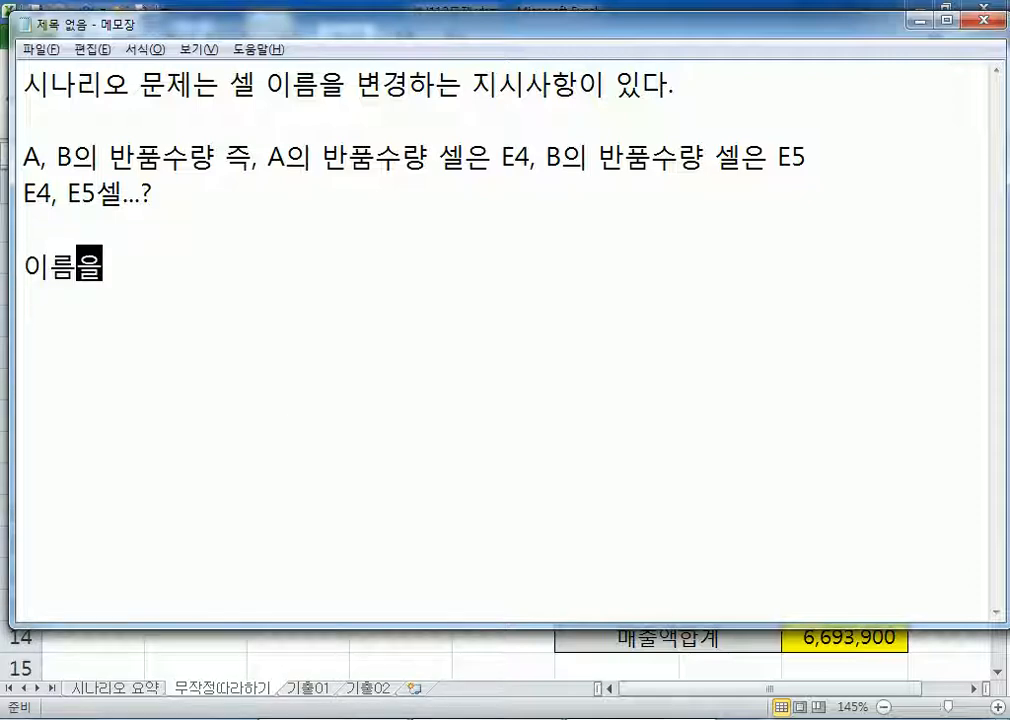
{"action": "type", "text": " 정읳"}
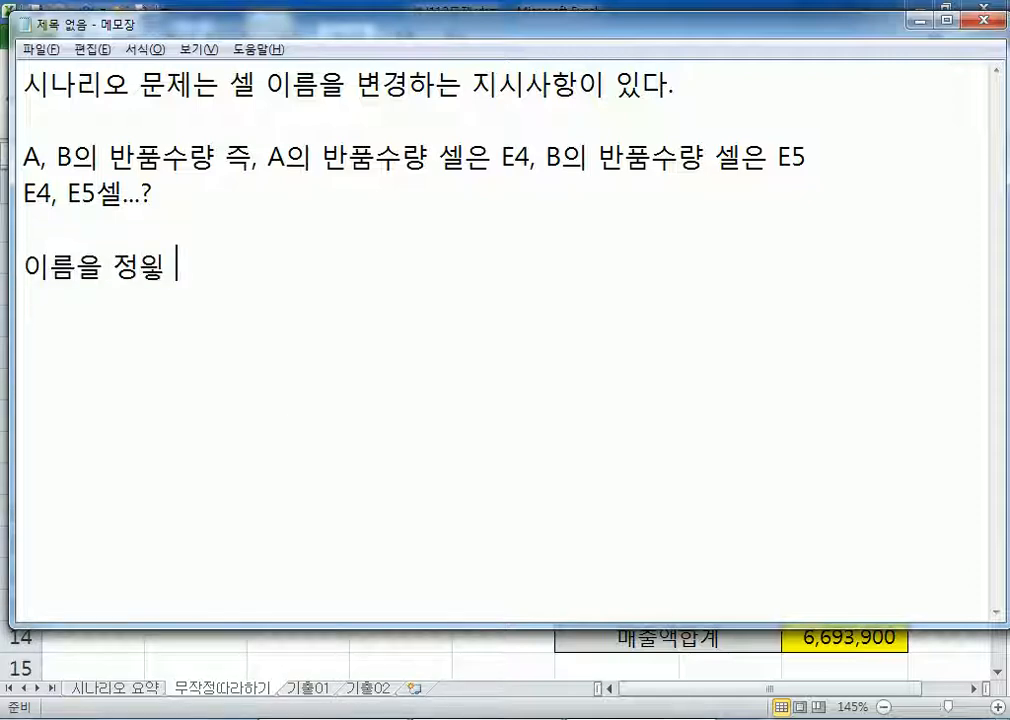
{"action": "key", "text": "BackSpace"}
{"action": "key", "text": "BackSpace"}
{"action": "type", "text": "의할 때,"}
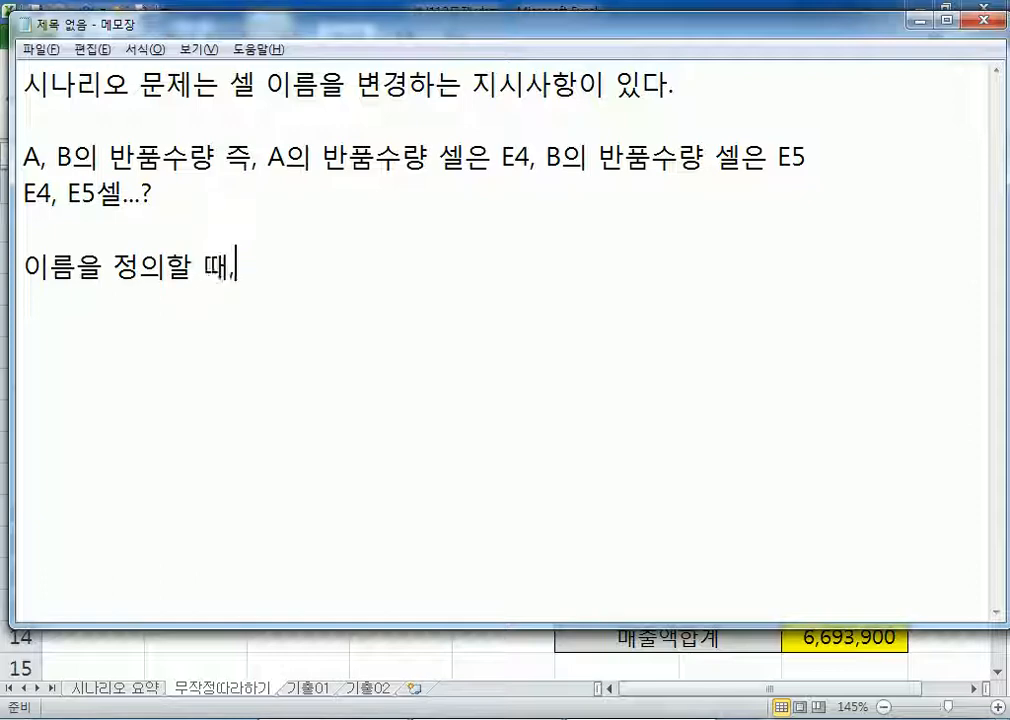
Step: Add the first naming rule under the heading: 1. 문자, 숫자, "_"을 사용
{"action": "key", "text": "Return"}
{"action": "type", "text": "1. 문자, 숫자,"}
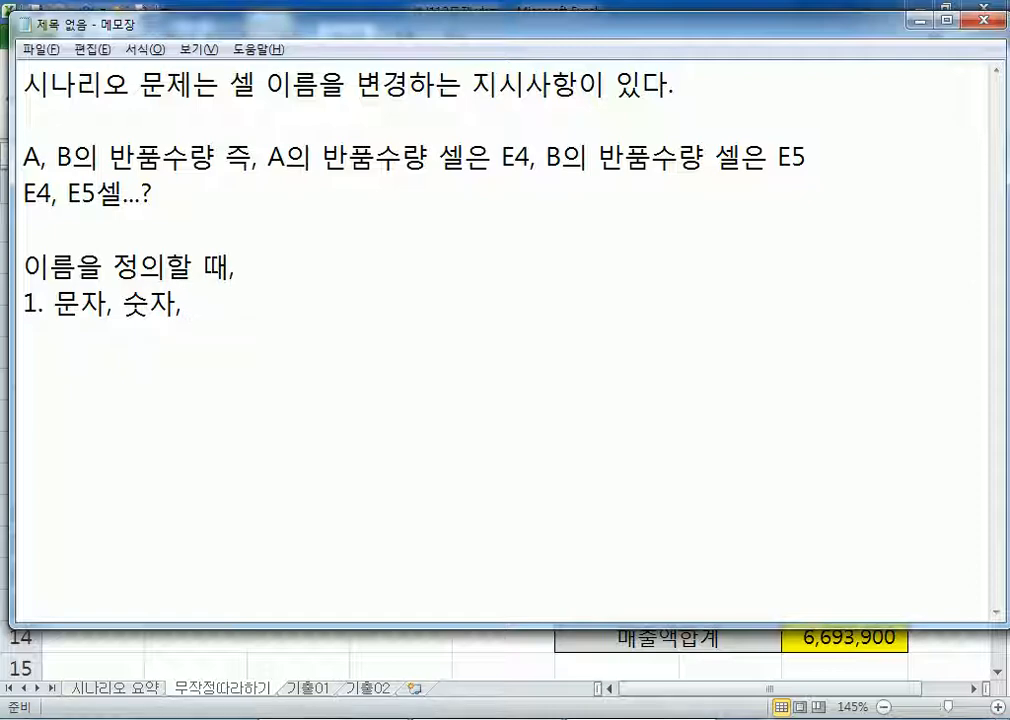
{"action": "type", "text": " \"_\"을 사용"}
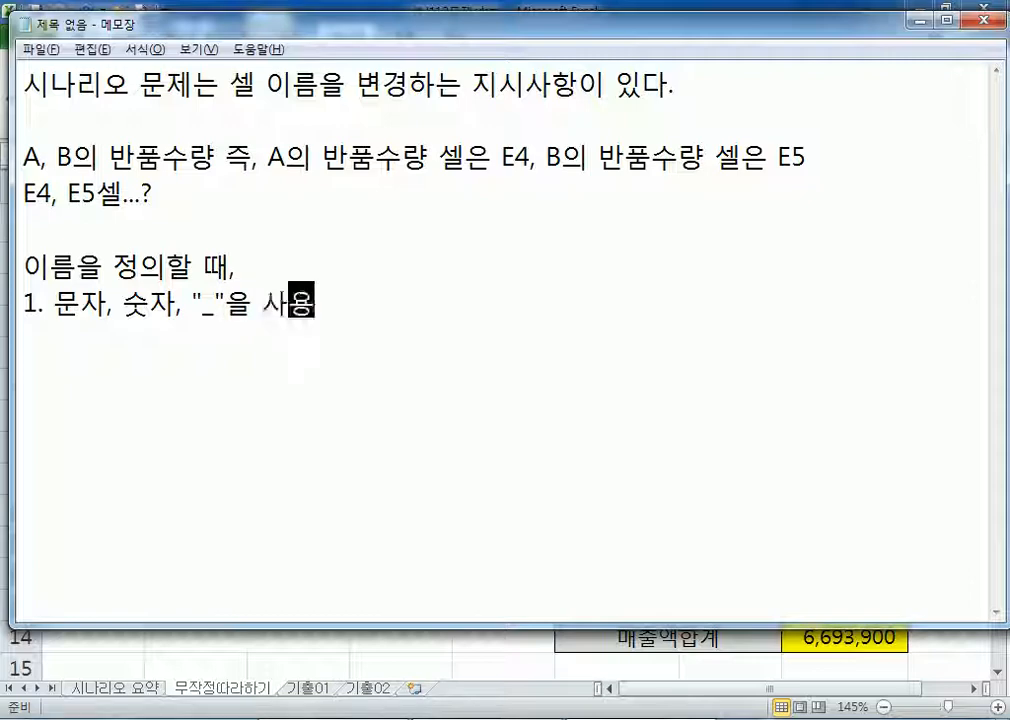
Step: Add the second naming rule on a new line: 2. 첫글자는 반드시 문자로 시작, "_"로 시작할 수 있다
{"action": "key", "text": "Return"}
{"action": "type", "text": "2. "}
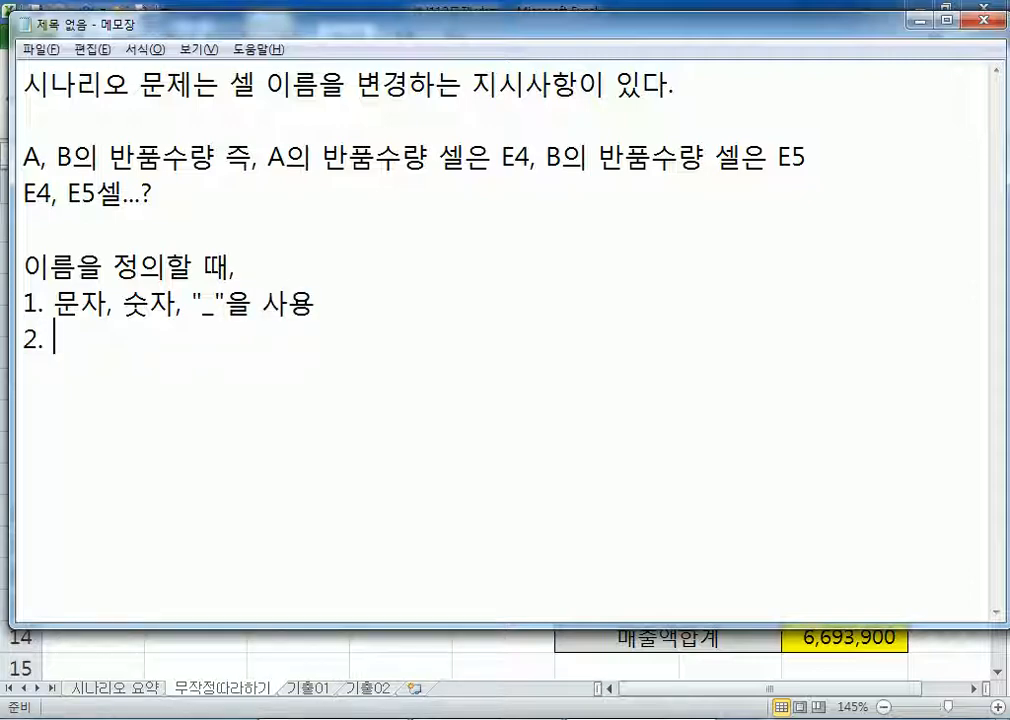
{"action": "type", "text": "첫"}
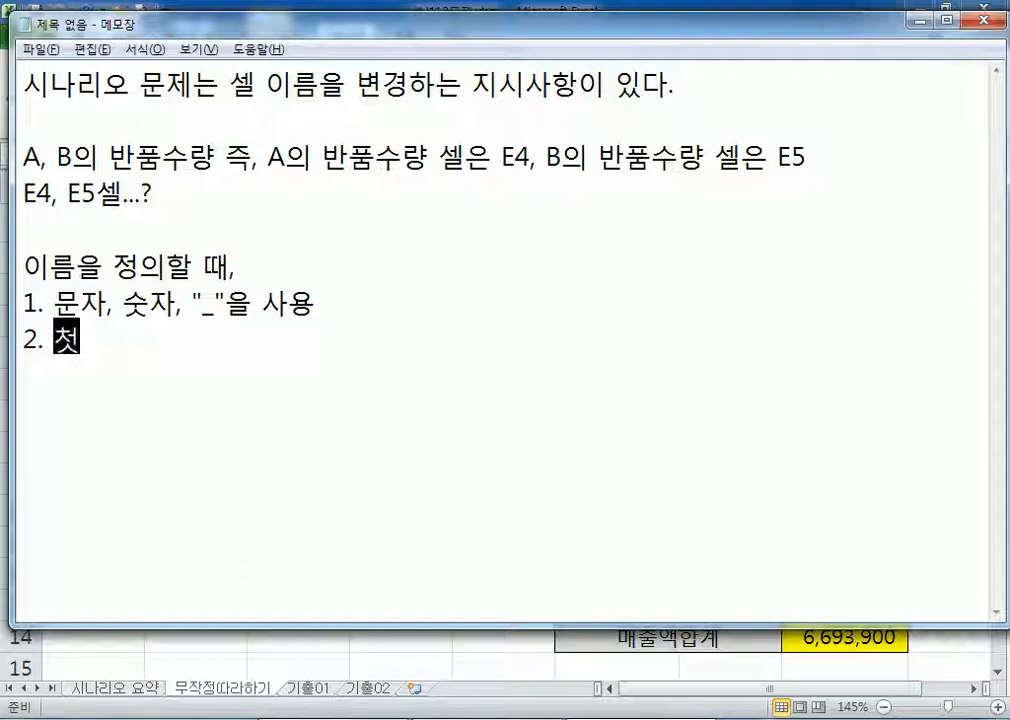
{"action": "type", "text": "글자는 반"}
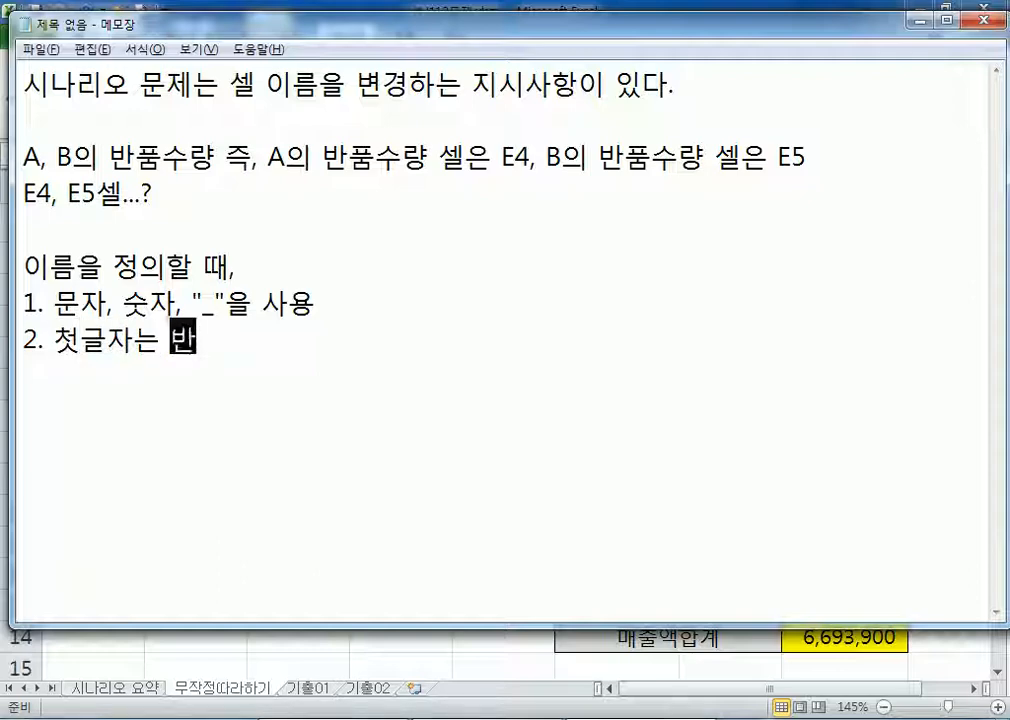
{"action": "type", "text": "드시 문자로 "}
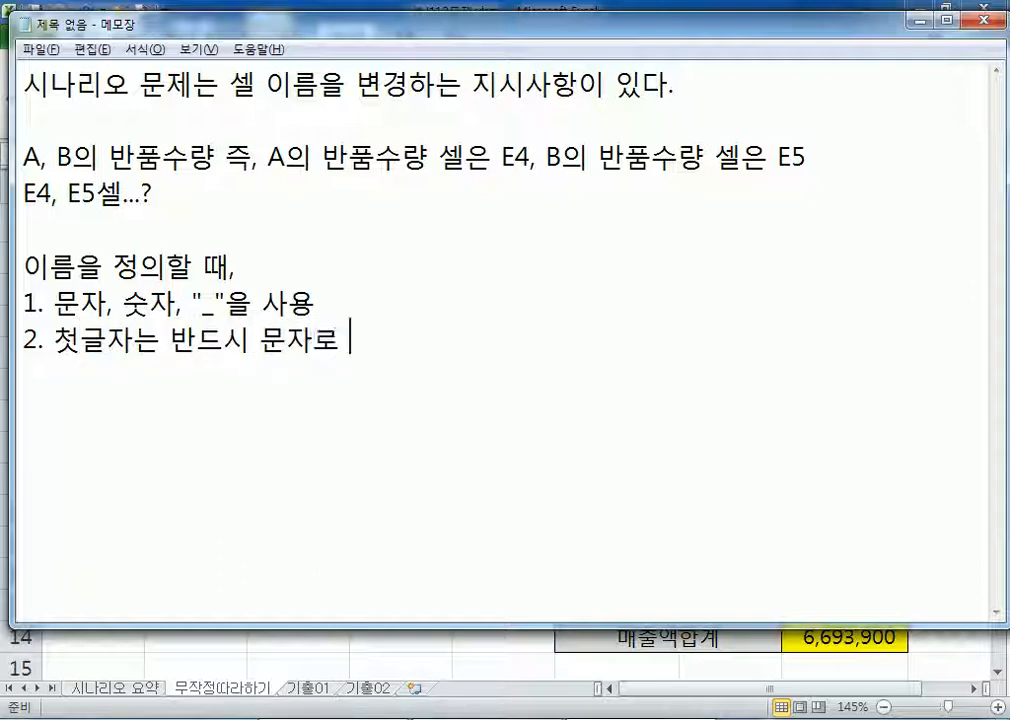
{"action": "type", "text": "시작, "}
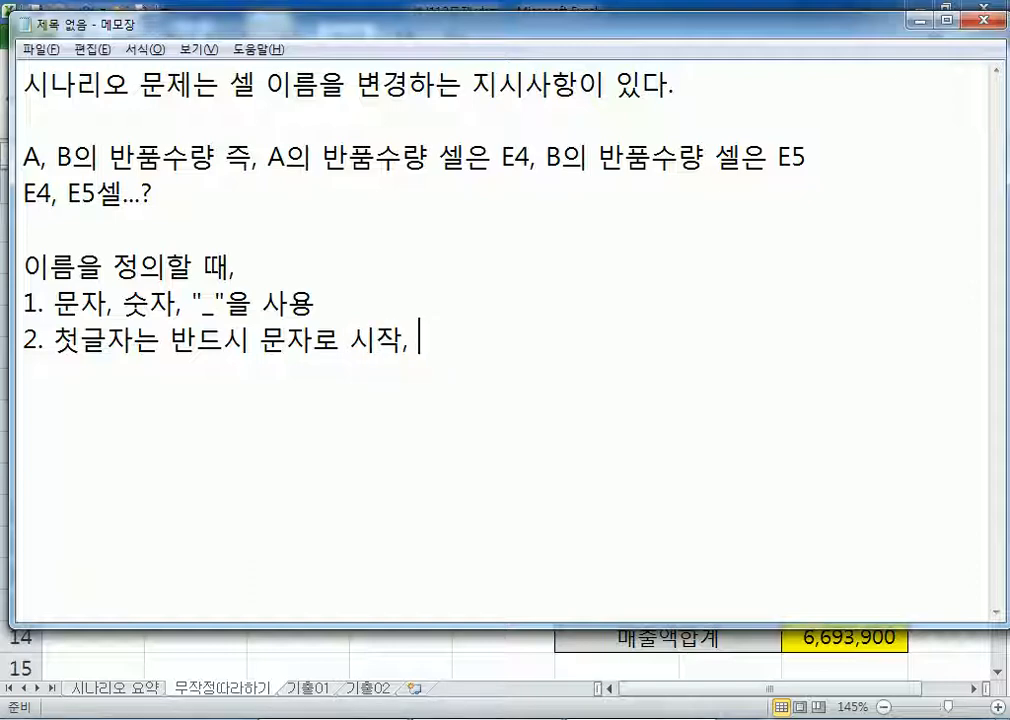
{"action": "type", "text": "\"_\"로"}
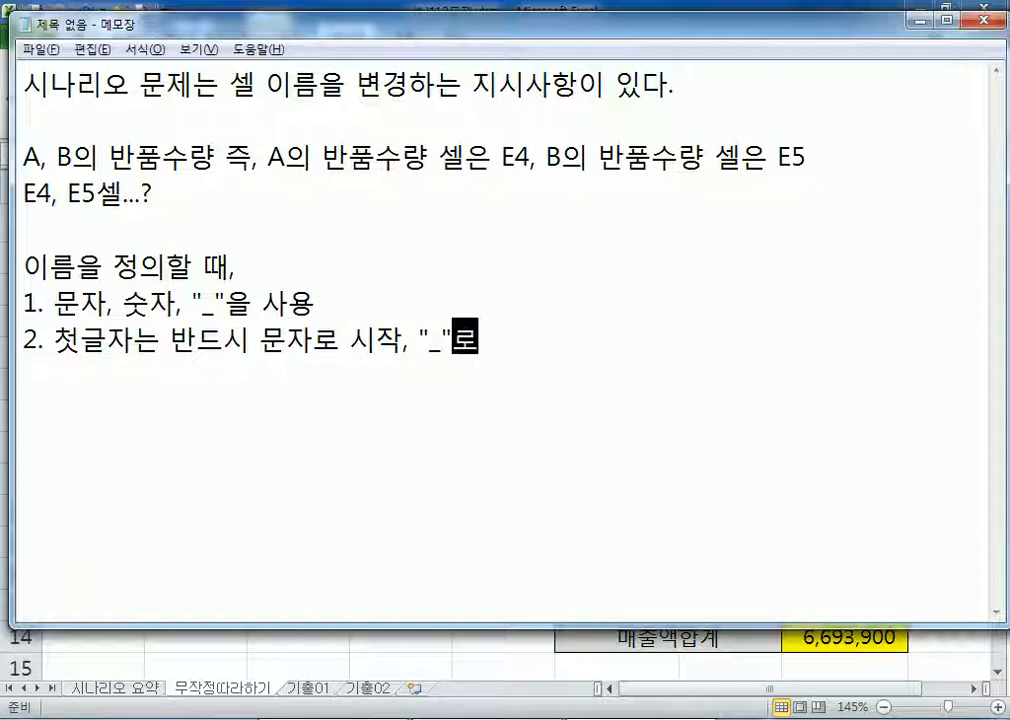
{"action": "type", "text": " 시작할 수 있다."}
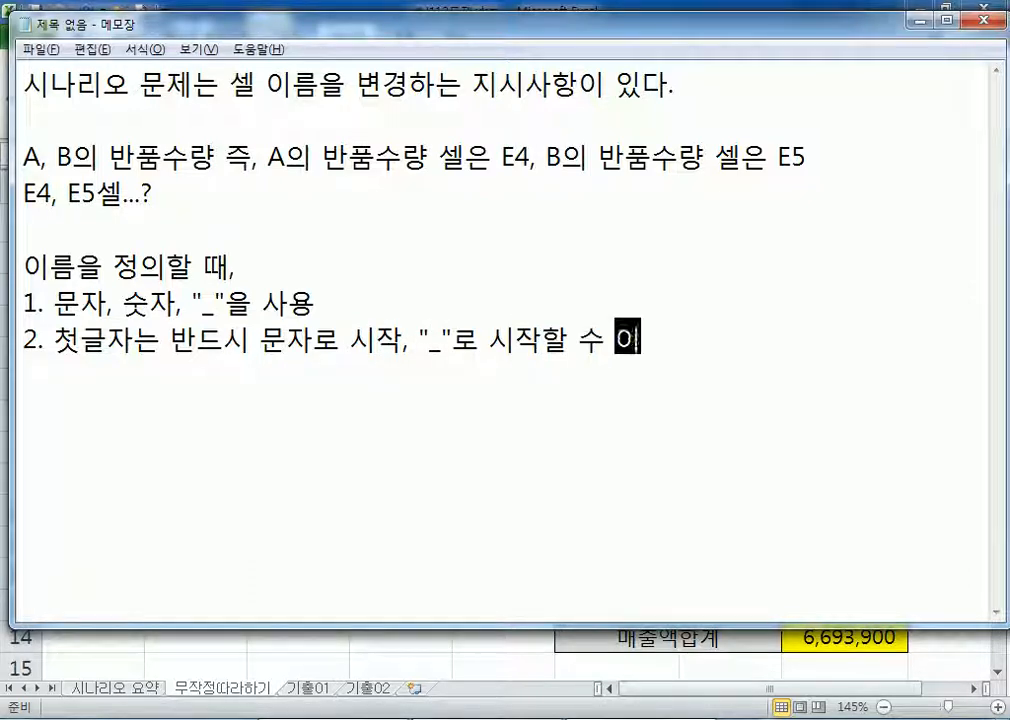
Step: Add the third naming rule on a new line: 3. 공백은 허용되지 않는다
{"action": "key", "text": "Return"}
{"action": "type", "text": "3. "}
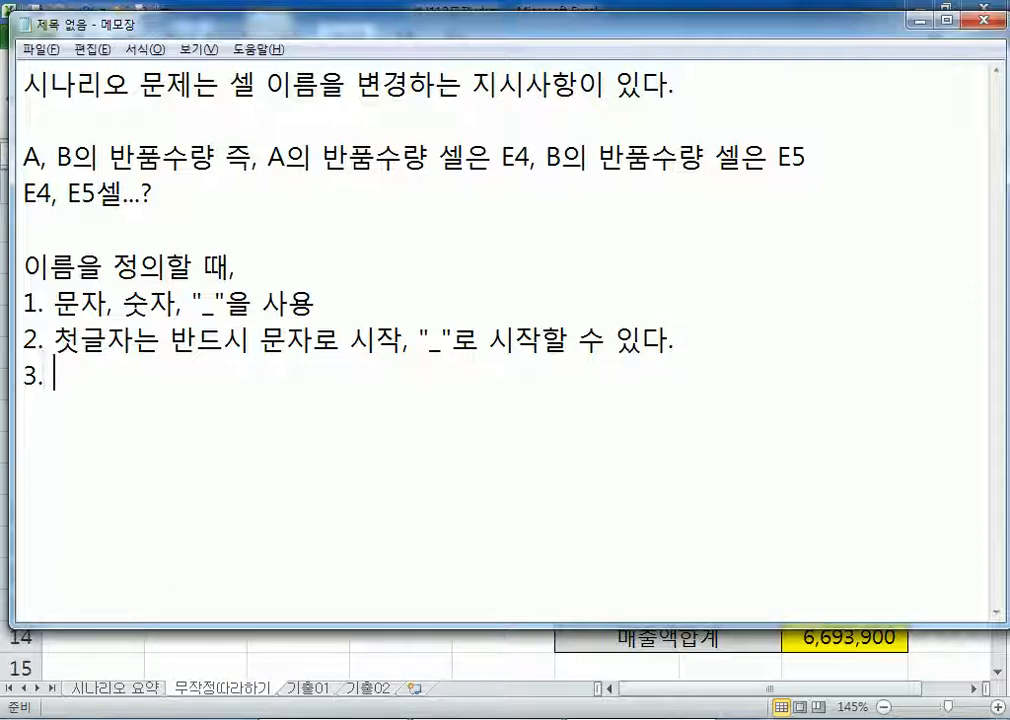
{"action": "type", "text": "공백은 허용되지 "}
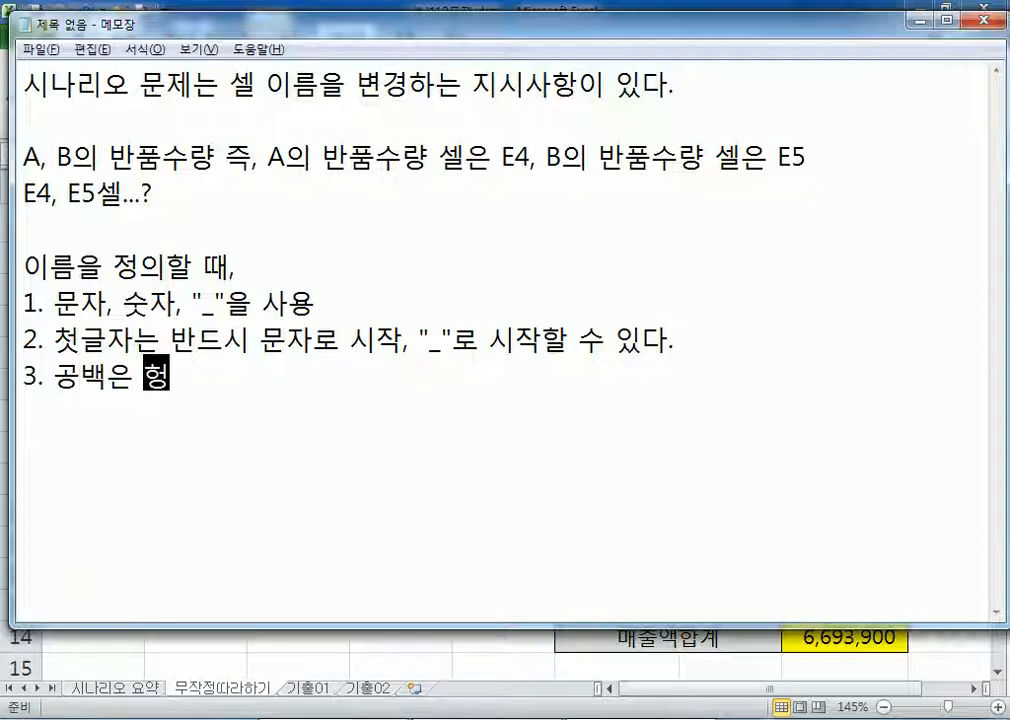
{"action": "type", "text": "않는다."}
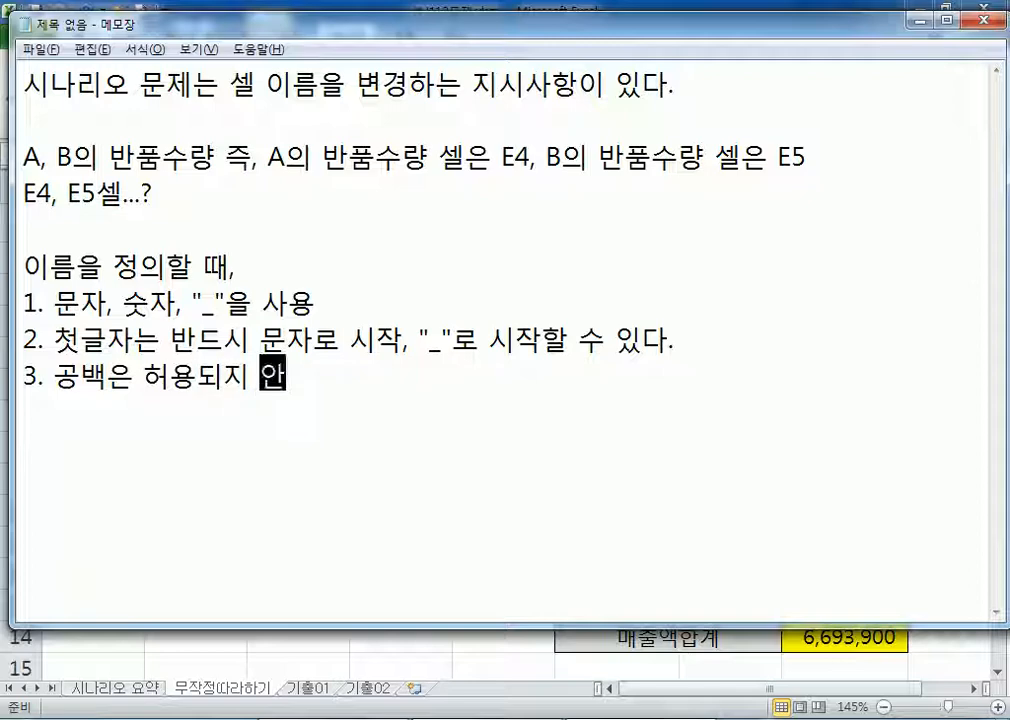
Step: Start an example line below the rules with the first two sample names: 예, 3공백(X), 공백3(O),
{"action": "key", "text": "Return"}
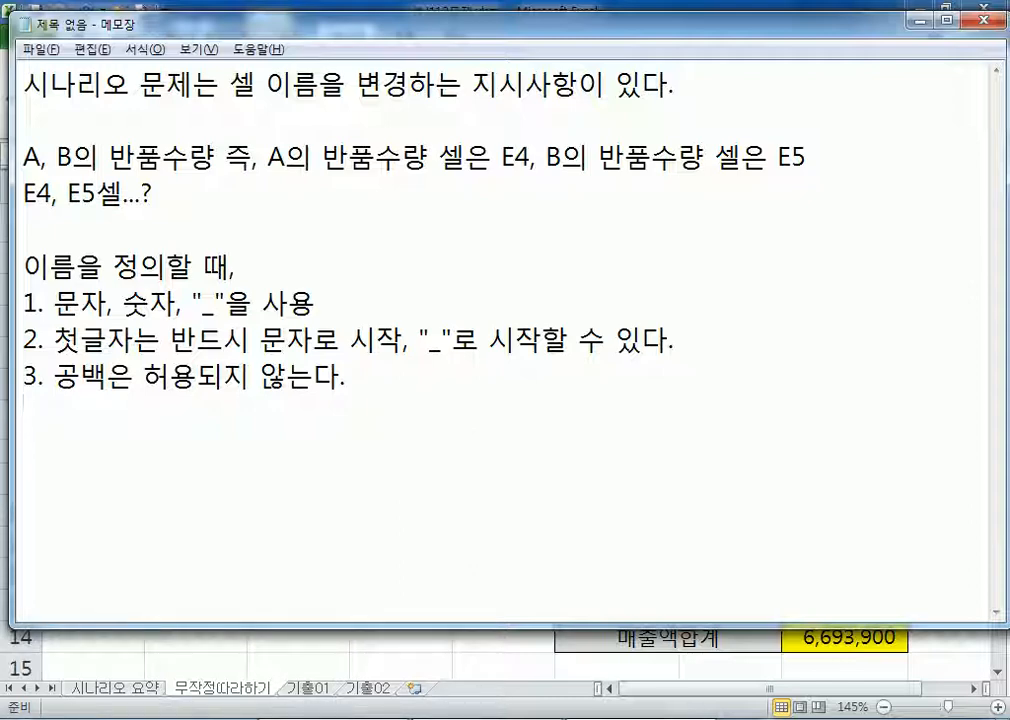
{"action": "type", "text": "예"}
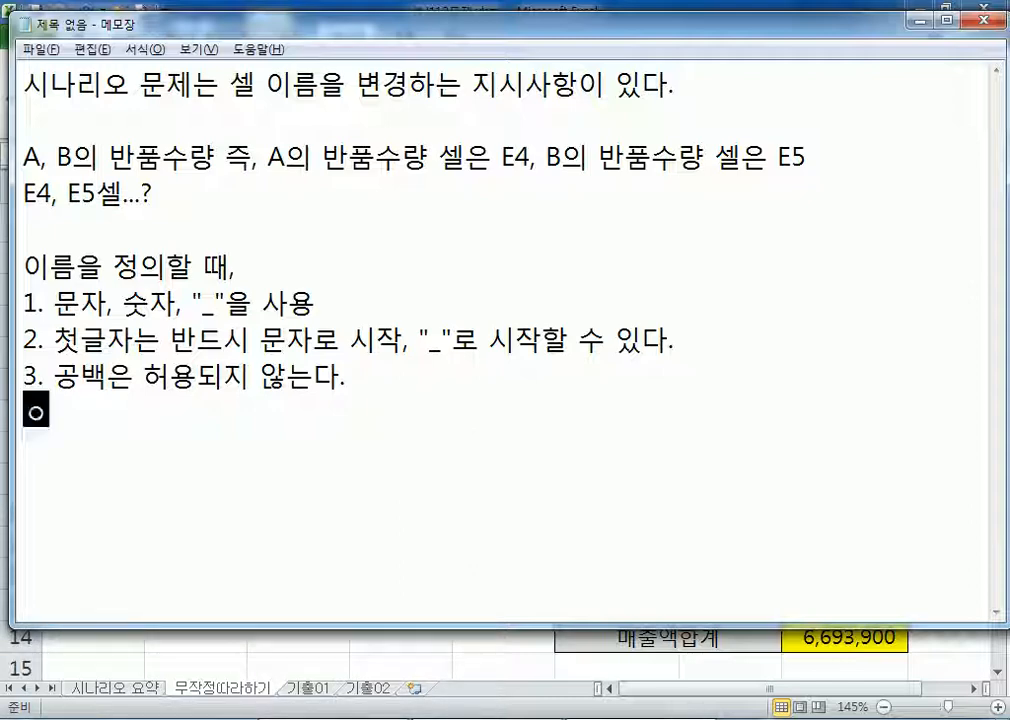
{"action": "type", "text": ", "}
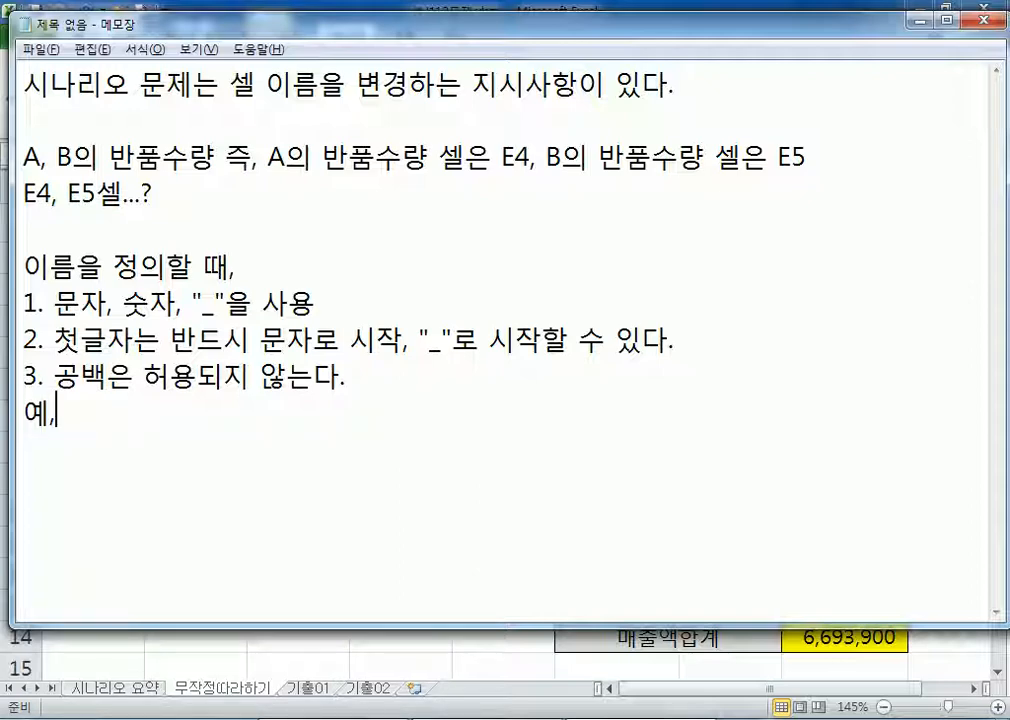
{"action": "type", "text": "3공백"}
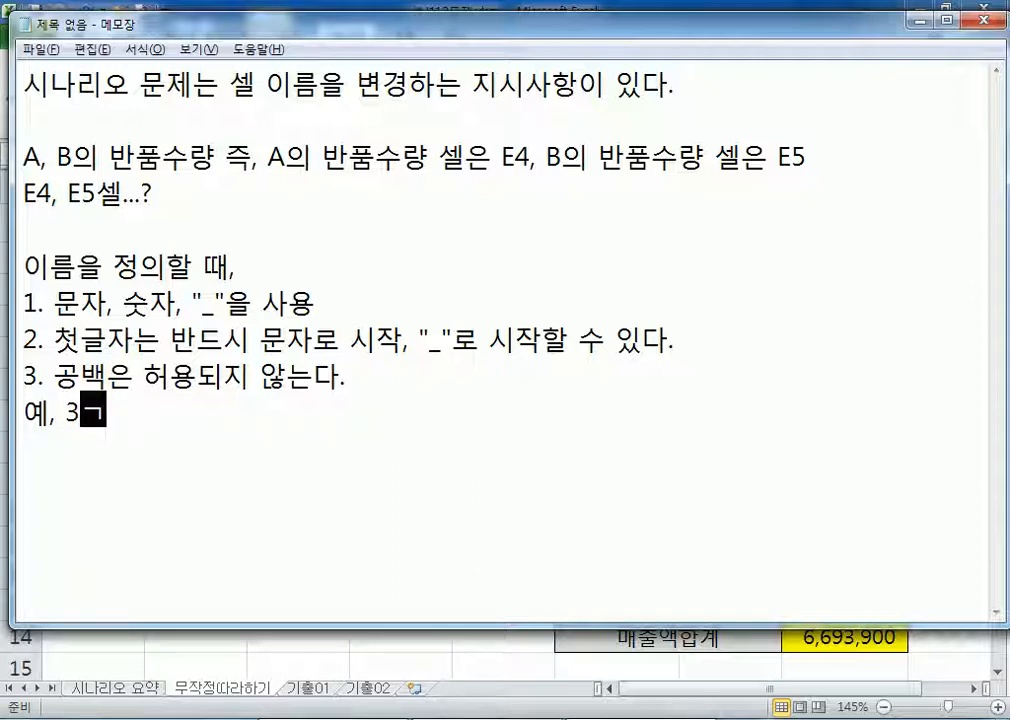
{"action": "type", "text": "("}
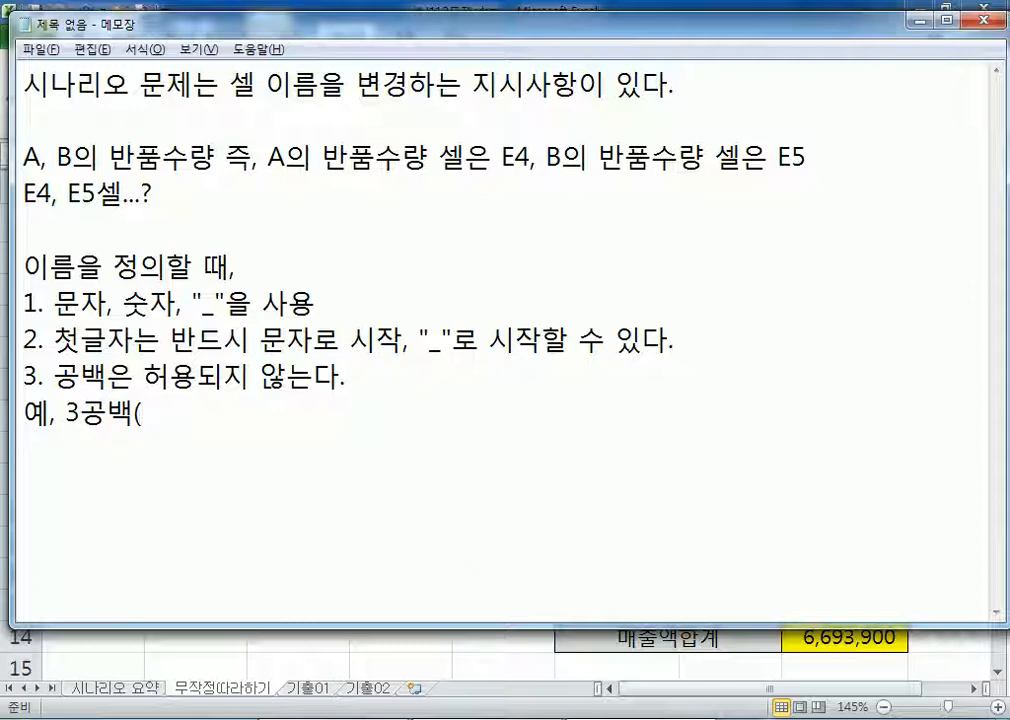
{"action": "type", "text": "X), 공배ㅑㄱ"}
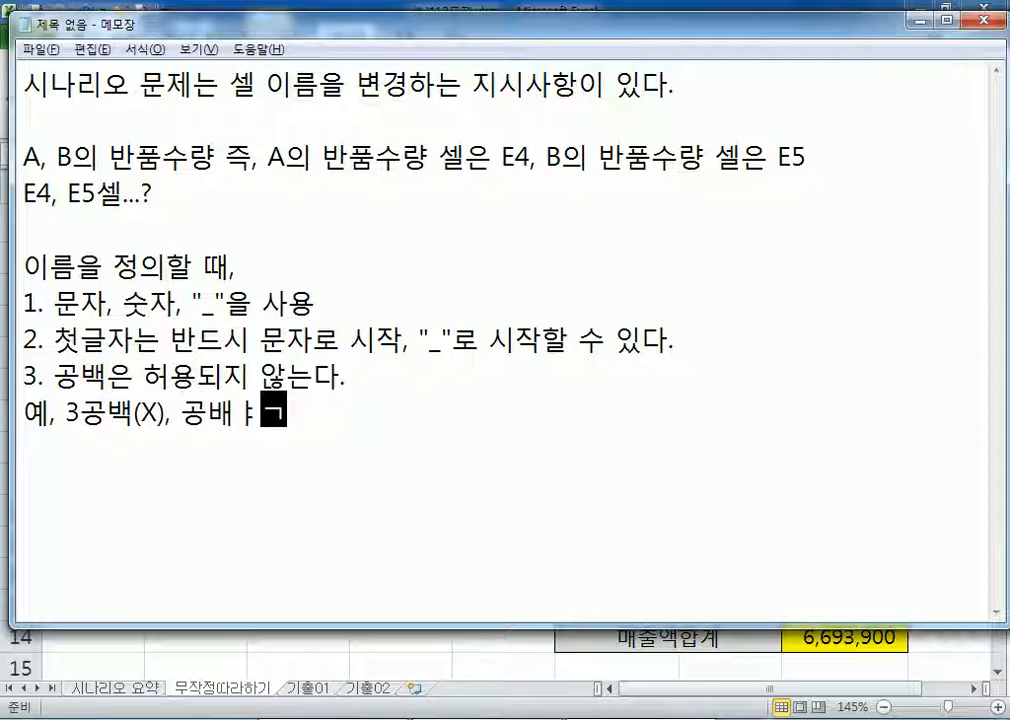
{"action": "key", "text": "BackSpace"}
{"action": "key", "text": "BackSpace"}
{"action": "key", "text": "BackSpace"}
{"action": "type", "text": "배ㅑㄱ"}
{"action": "key", "text": "BackSpace"}
{"action": "key", "text": "BackSpace"}
{"action": "key", "text": "BackSpace"}
{"action": "type", "text": "배"}
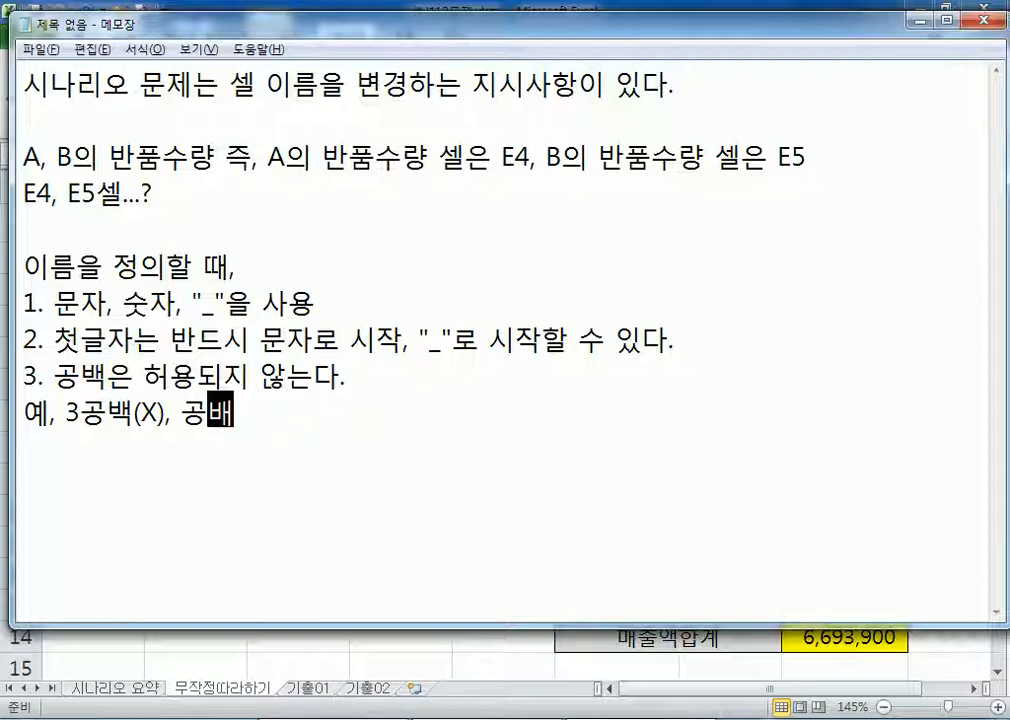
{"action": "type", "text": "ㄱ3"}
{"action": "type", "text": "("}
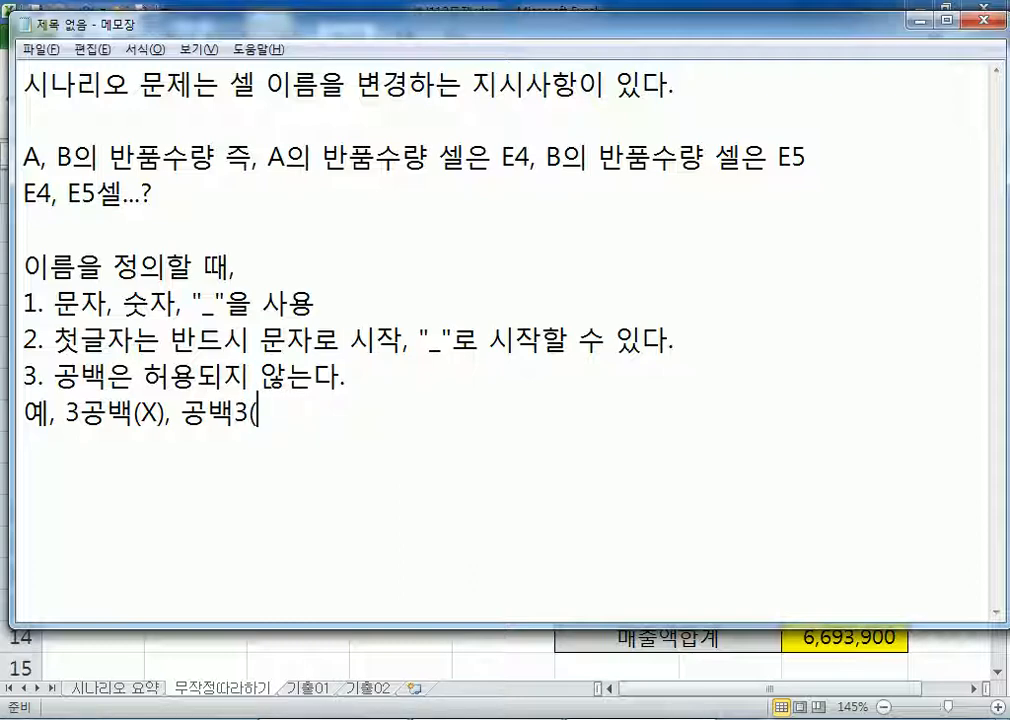
{"action": "type", "text": "O), R"}
Step: Append two more sample names to the example line: 공백 3(X), _공백(O)
{"action": "key", "text": "BackSpace"}
{"action": "type", "text": "공백 3"}
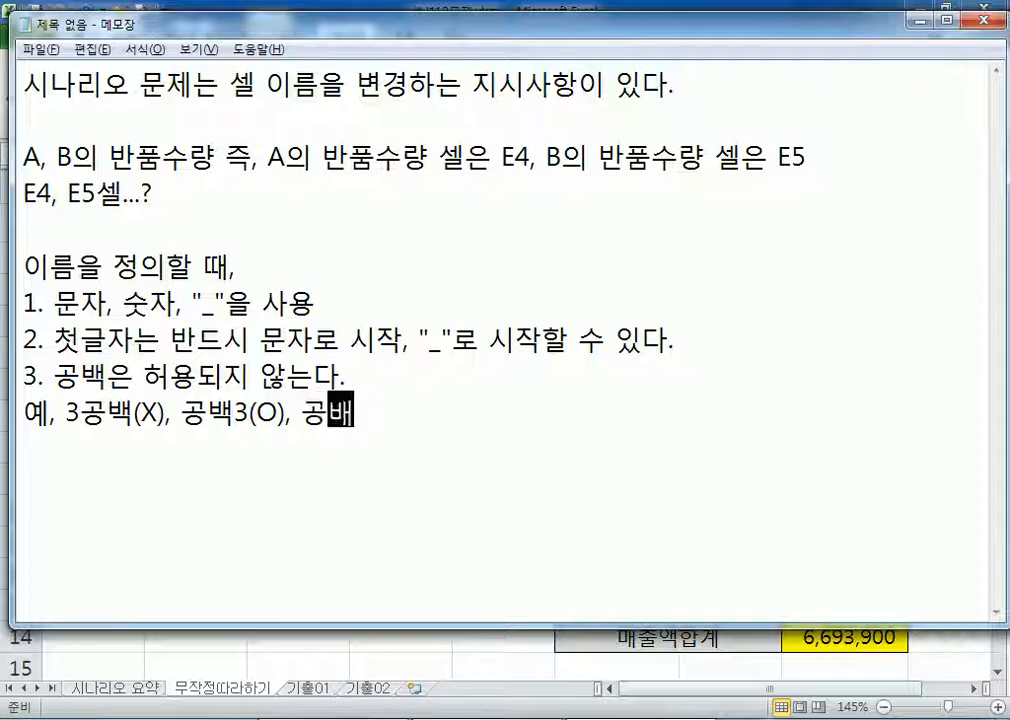
{"action": "type", "text": "("}
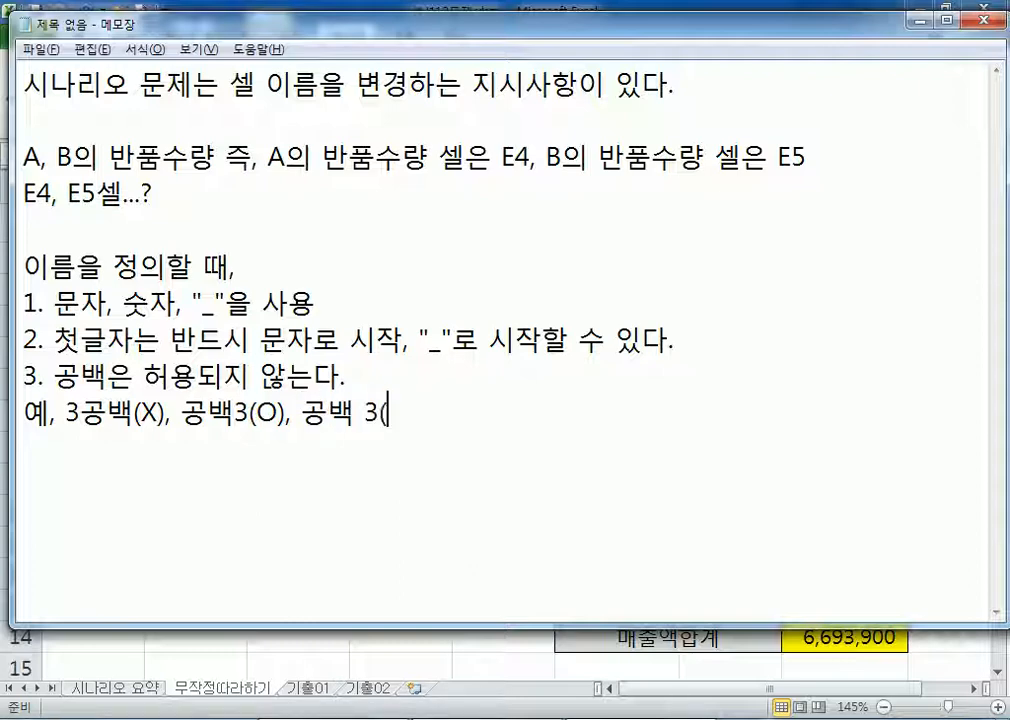
{"action": "type", "text": "ㅌ"}
{"action": "key", "text": "BackSpace"}
{"action": "type", "text": "X)"}
{"action": "left_click_drag", "start_coordinate": [354, 412], "coordinate": [367, 412]}
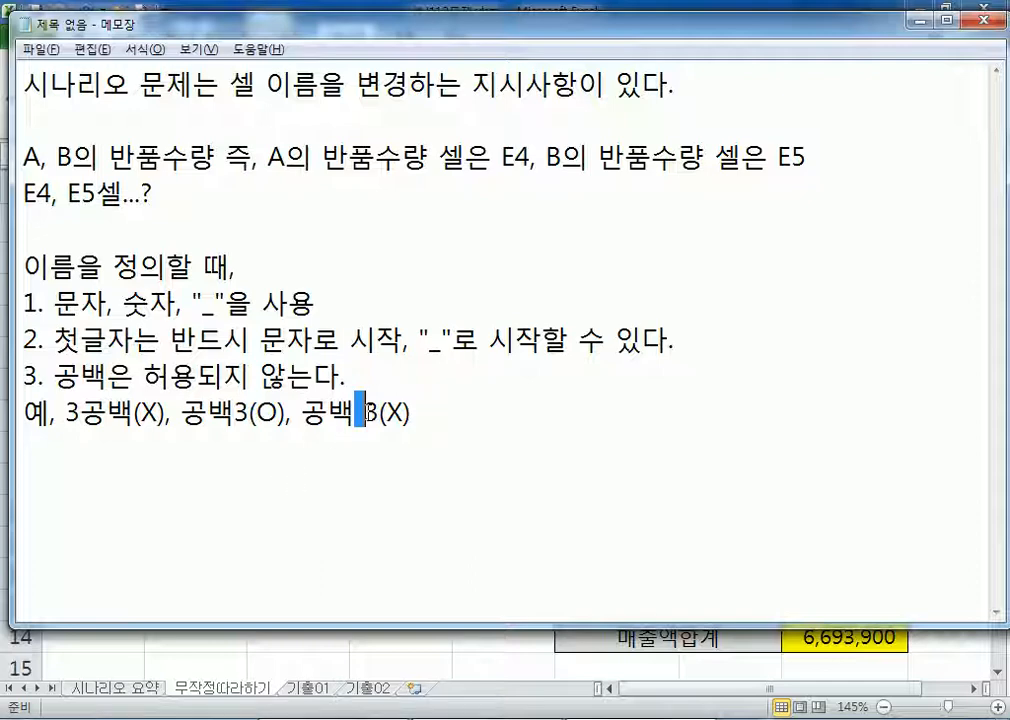
{"action": "left_click", "coordinate": [488, 425]}
{"action": "type", "text": ", "}
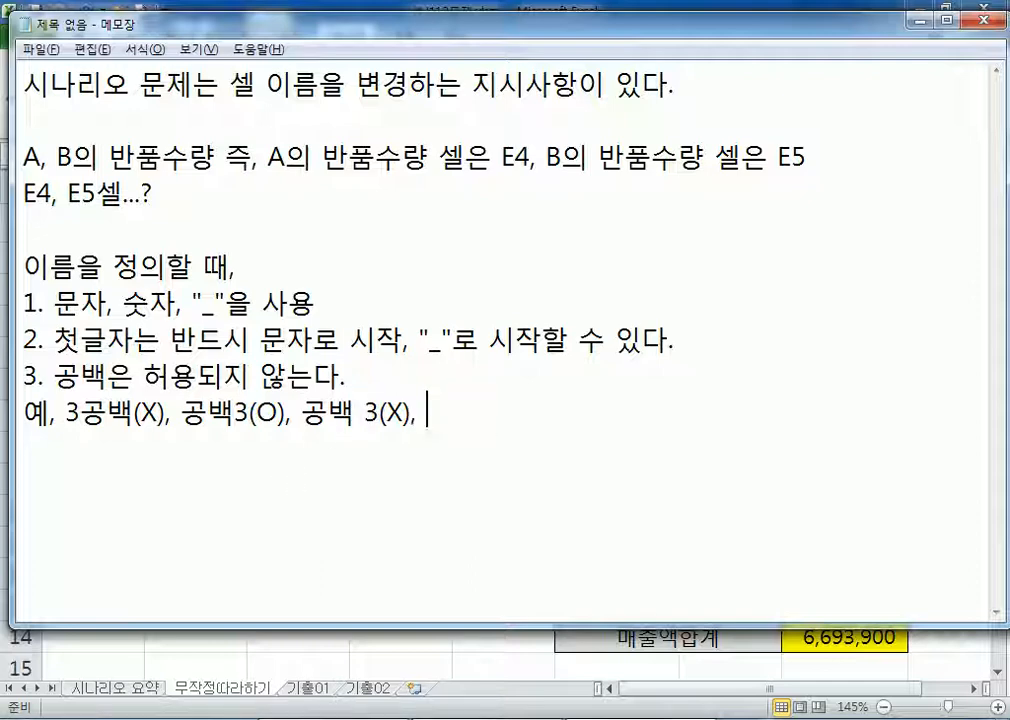
{"action": "type", "text": "_공백("}
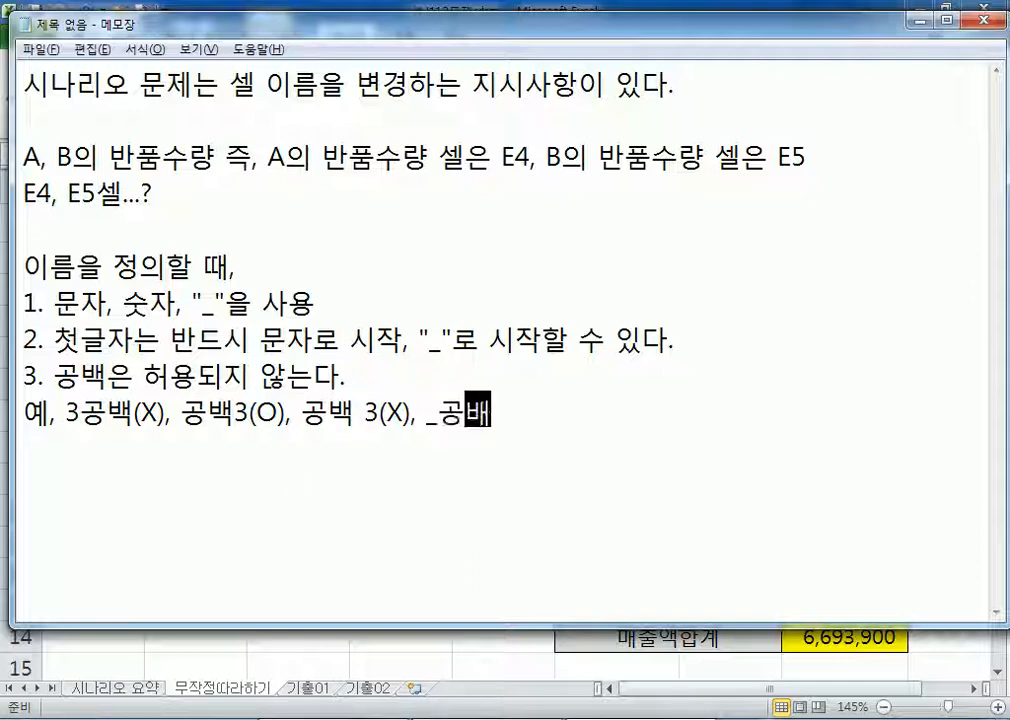
{"action": "type", "text": "O)"}
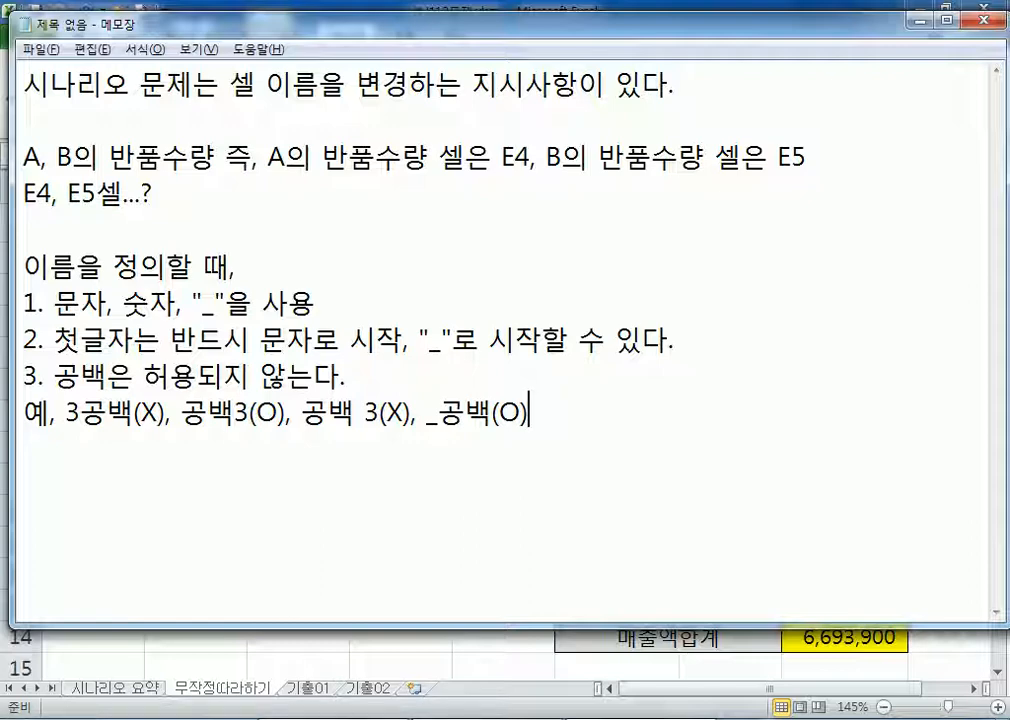
Step: Replace the comma after 예 in the example line with ")" and add a new line below the examples
{"action": "key", "text": "Home"}
{"action": "key", "text": "Right"}
{"action": "key", "text": "Right"}
{"action": "key", "text": "Left"}
{"action": "key", "text": "Delete"}
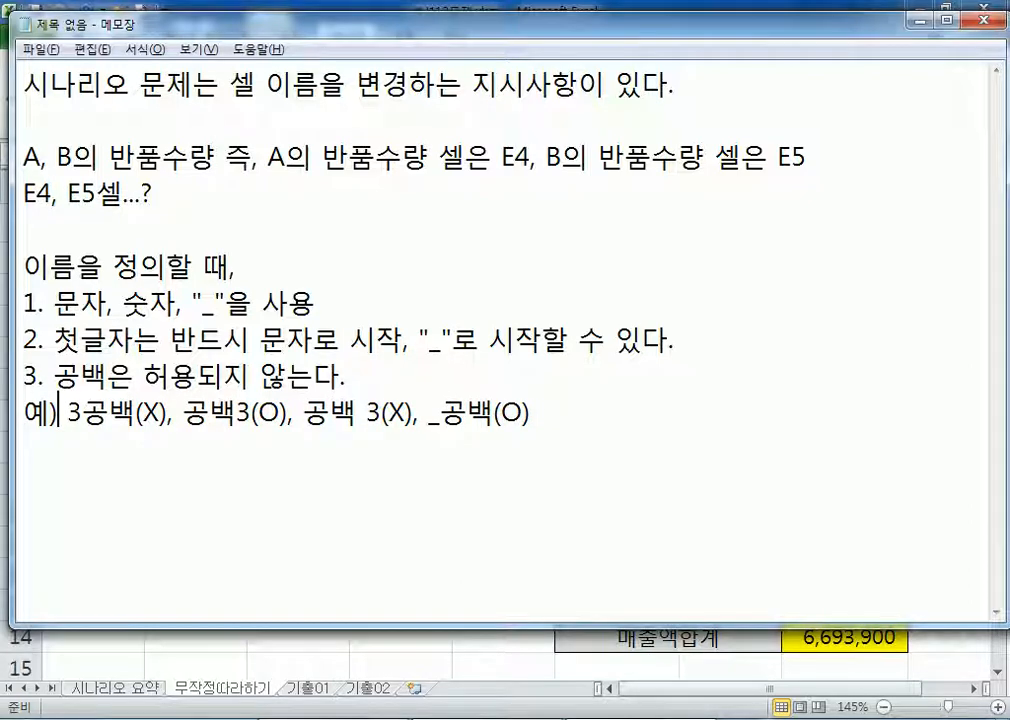
{"action": "type", "text": ")"}
{"action": "key", "text": "End"}
{"action": "key", "text": "Return"}
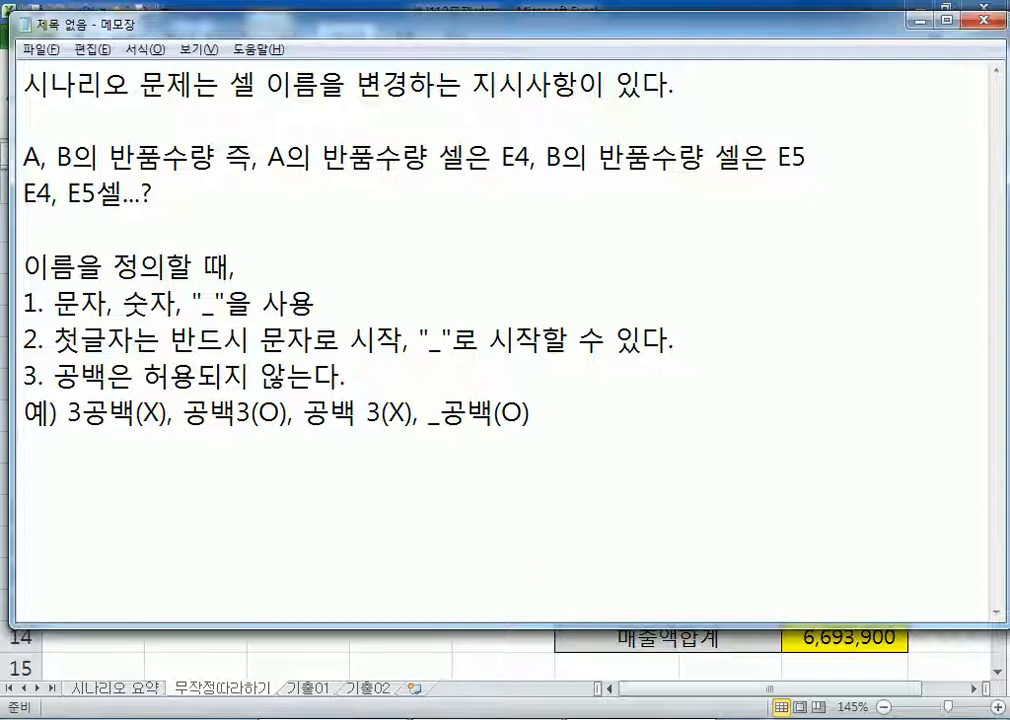
Step: Switch to Excel and review the Add Scenario dialog from the Scenario Manager without adding a scenario
{"action": "key", "text": "alt+Tab"}
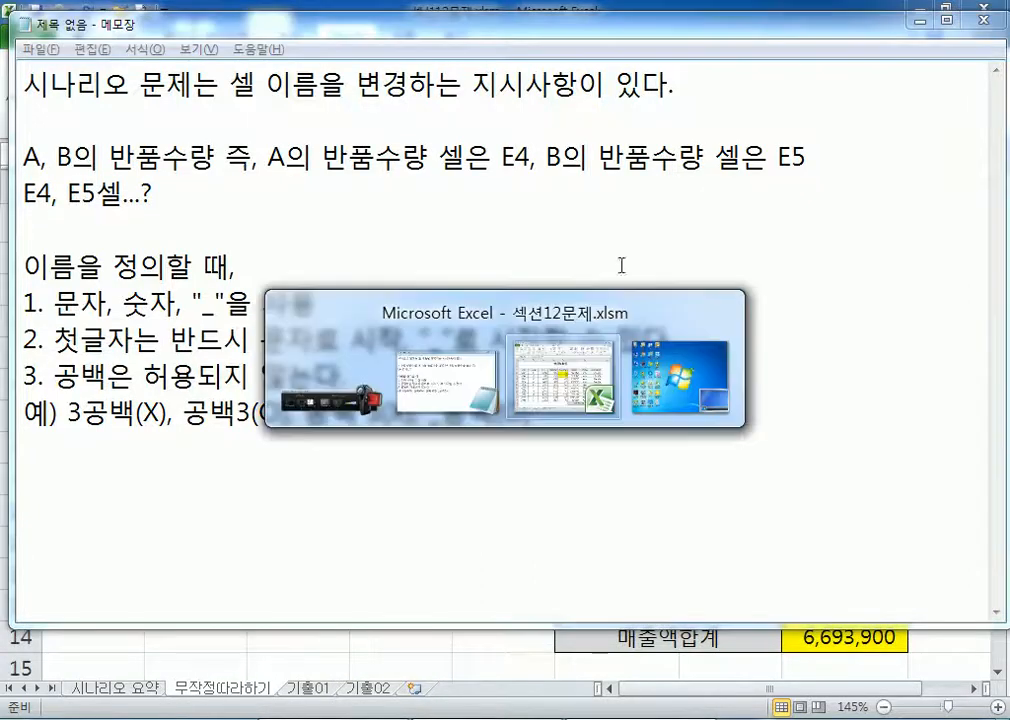
{"action": "left_click", "coordinate": [818, 115]}
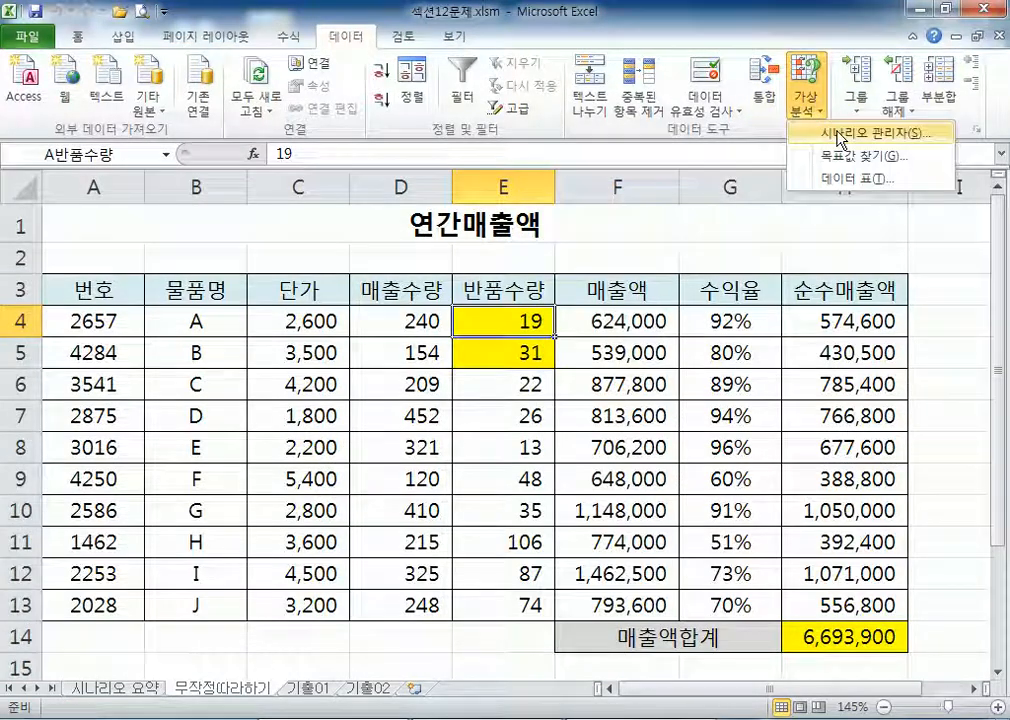
{"action": "left_click", "coordinate": [850, 130]}
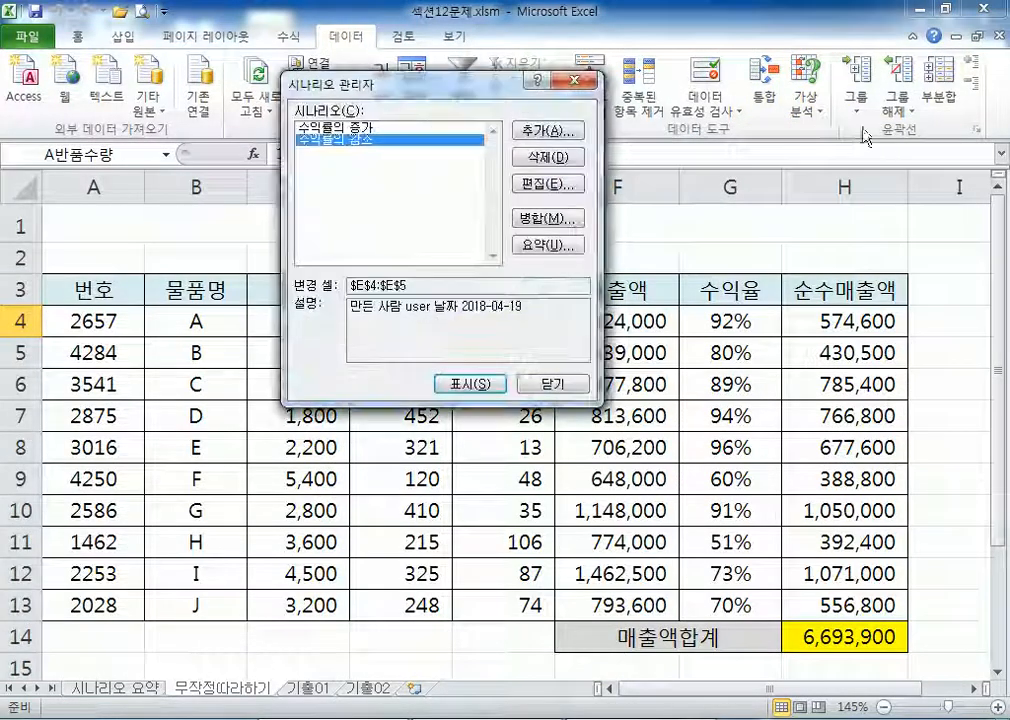
{"action": "left_click", "coordinate": [533, 131]}
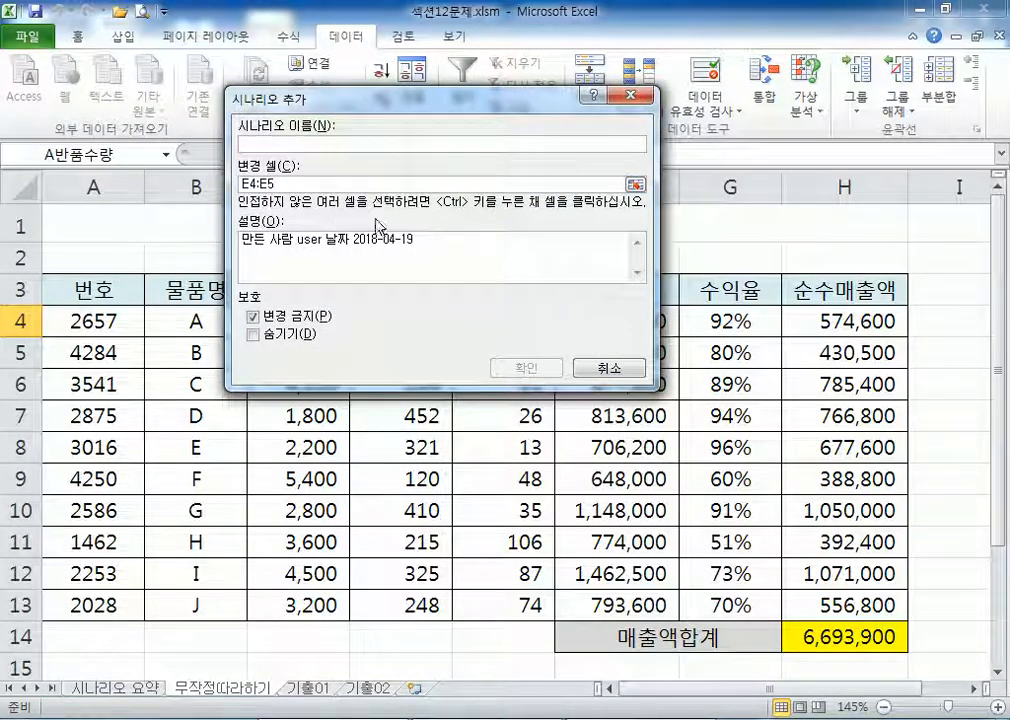
{"action": "left_click", "coordinate": [598, 367]}
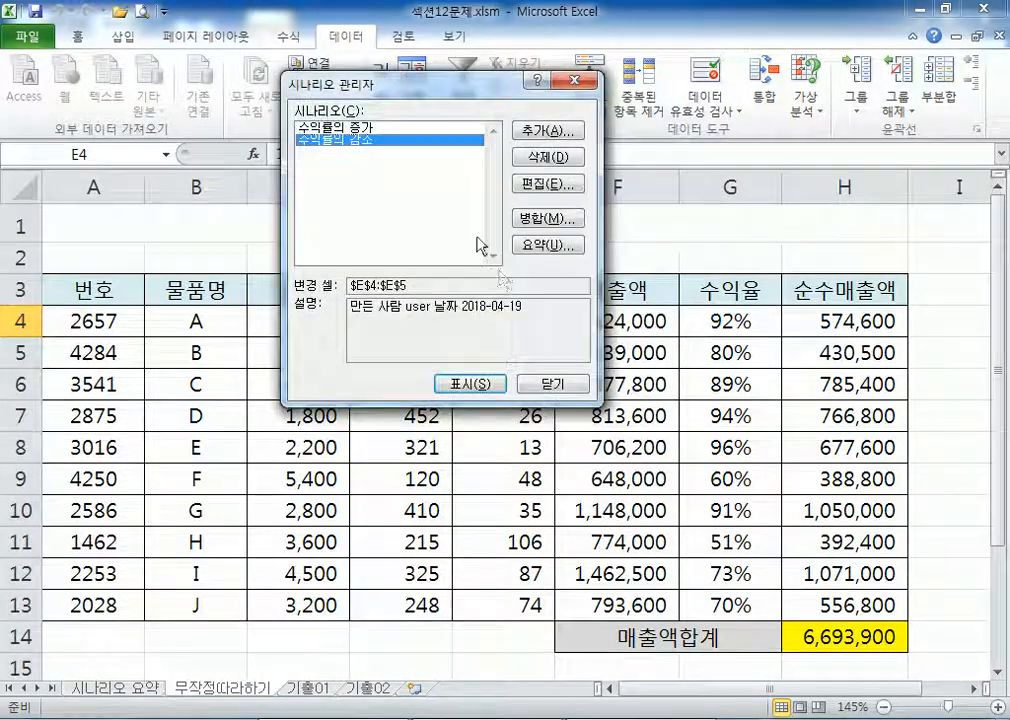
Step: Review the scenario summary report settings without creating a report, and close the Scenario Manager
{"action": "left_click", "coordinate": [547, 252]}
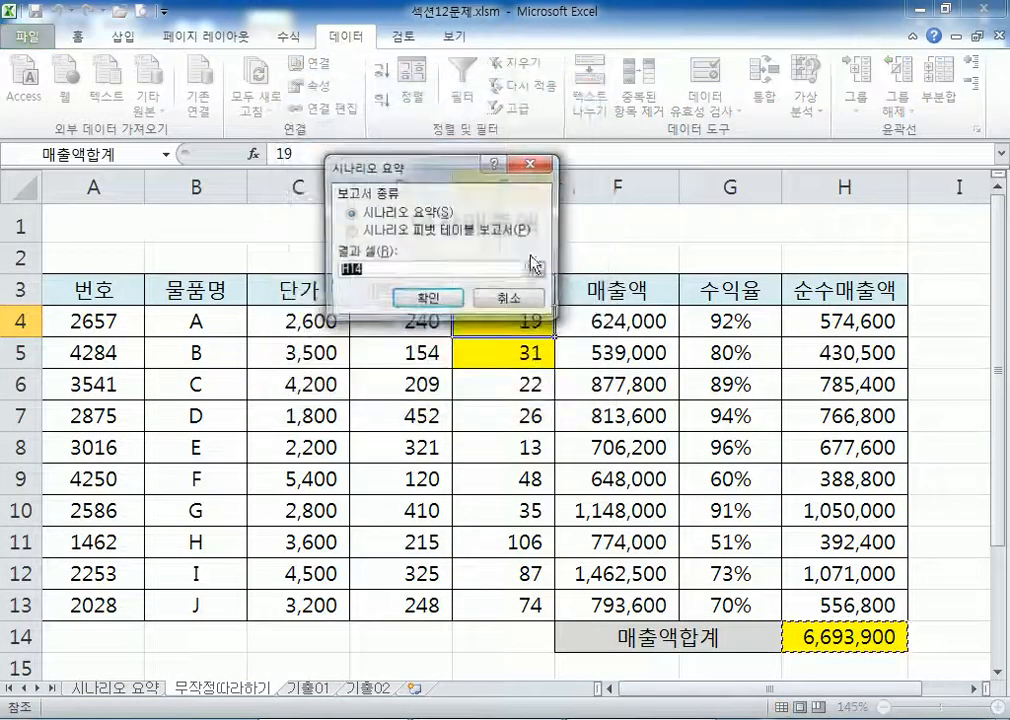
{"action": "left_click", "coordinate": [491, 297]}
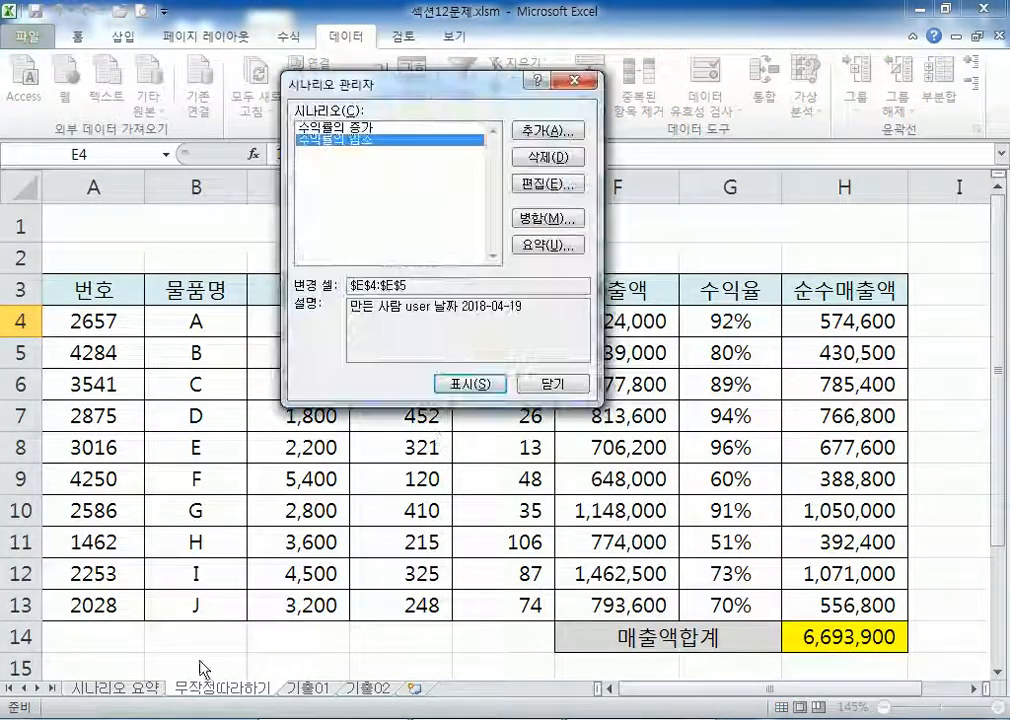
{"action": "left_click", "coordinate": [535, 386]}
Step: Show the 시나리오 요약 sheet, restore the Excel window to a smaller size and place it over the Notepad notes
{"action": "left_click", "coordinate": [141, 688]}
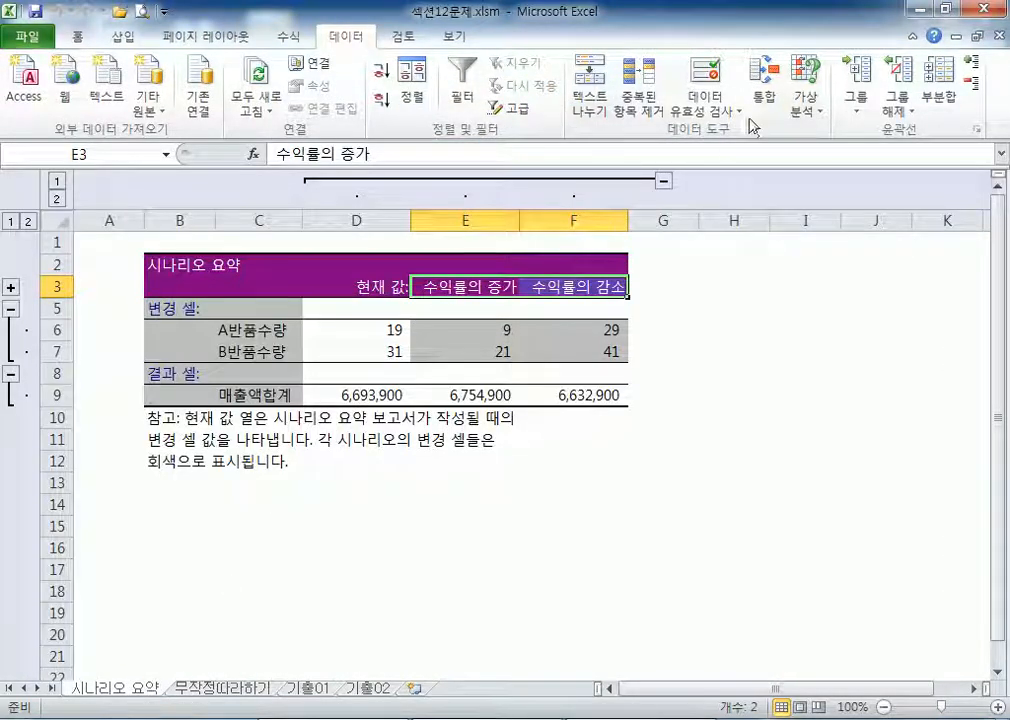
{"action": "double_click", "coordinate": [745, 8]}
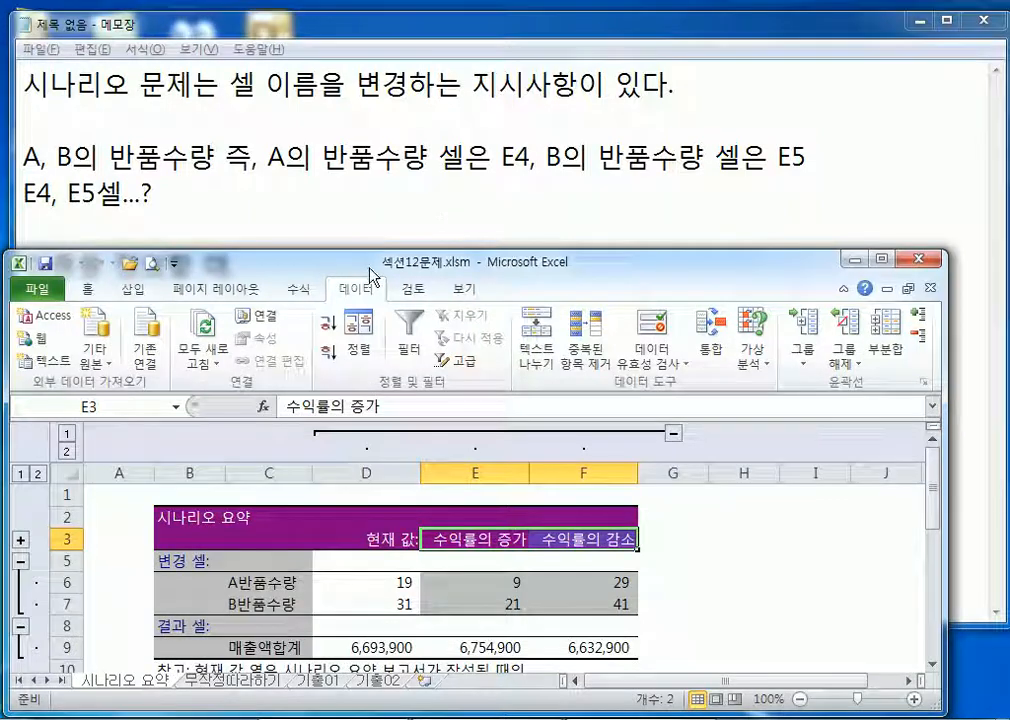
{"action": "left_click_drag", "start_coordinate": [270, 255], "coordinate": [317, 26]}
{"action": "scroll", "coordinate": [176, 417], "scroll_direction": "down", "scroll_amount": 1}
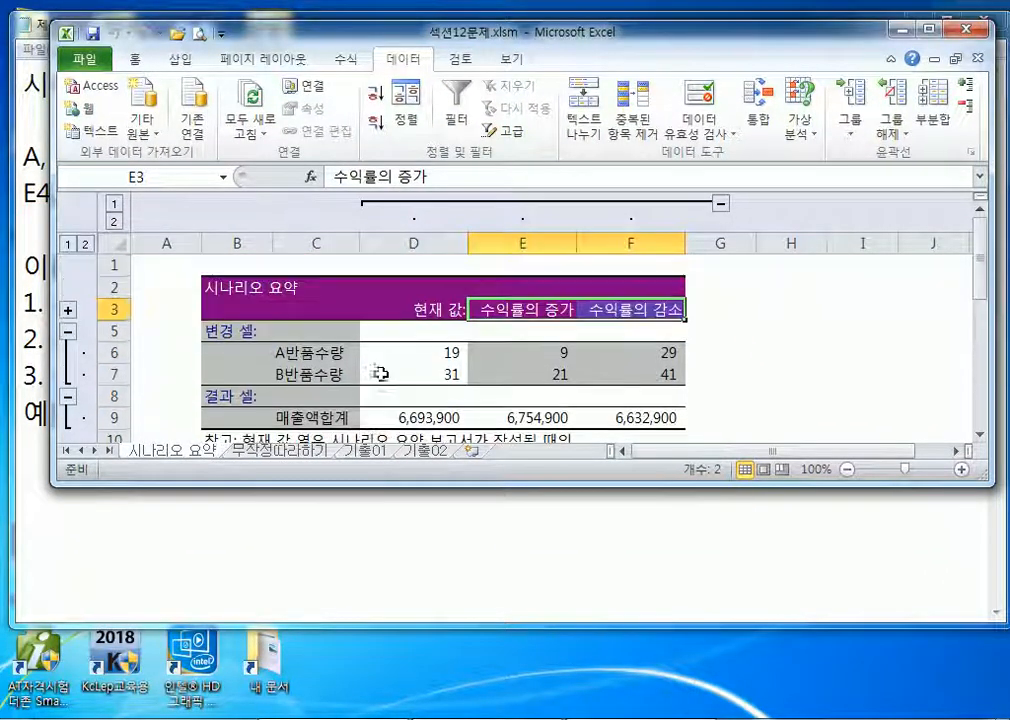
{"action": "scroll", "coordinate": [300, 330], "scroll_direction": "up", "scroll_amount": 1}
{"action": "scroll", "coordinate": [310, 354], "scroll_direction": "down", "scroll_amount": 2}
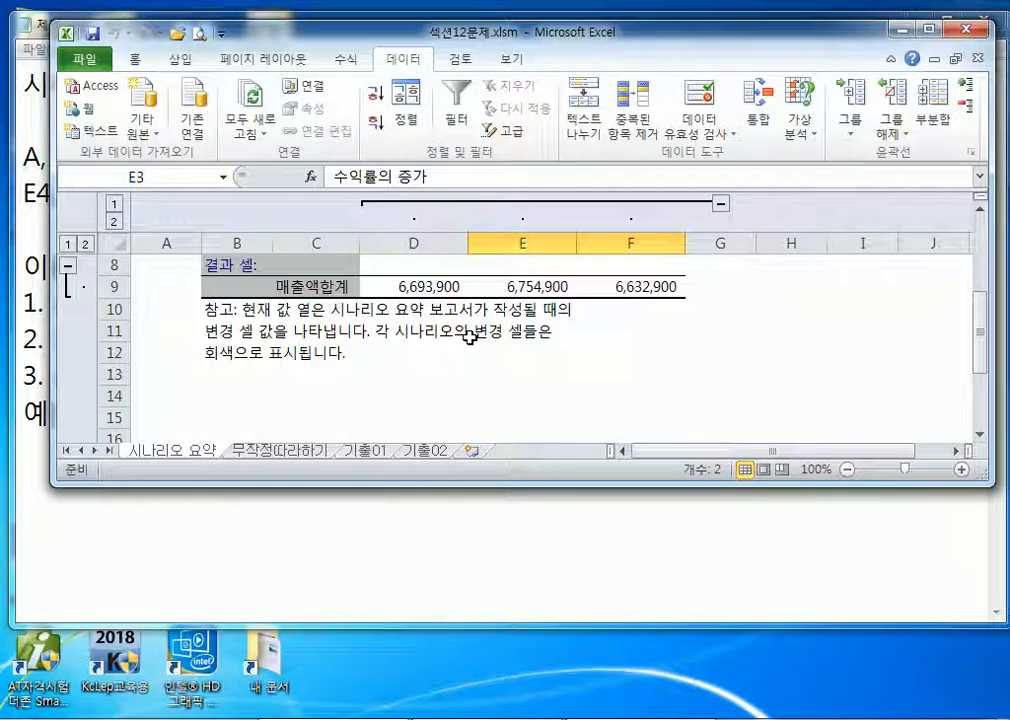
Step: Delete the 시나리오 요약 sheet permanently from the workbook
{"action": "right_click", "coordinate": [207, 451]}
{"action": "left_click", "coordinate": [238, 483]}
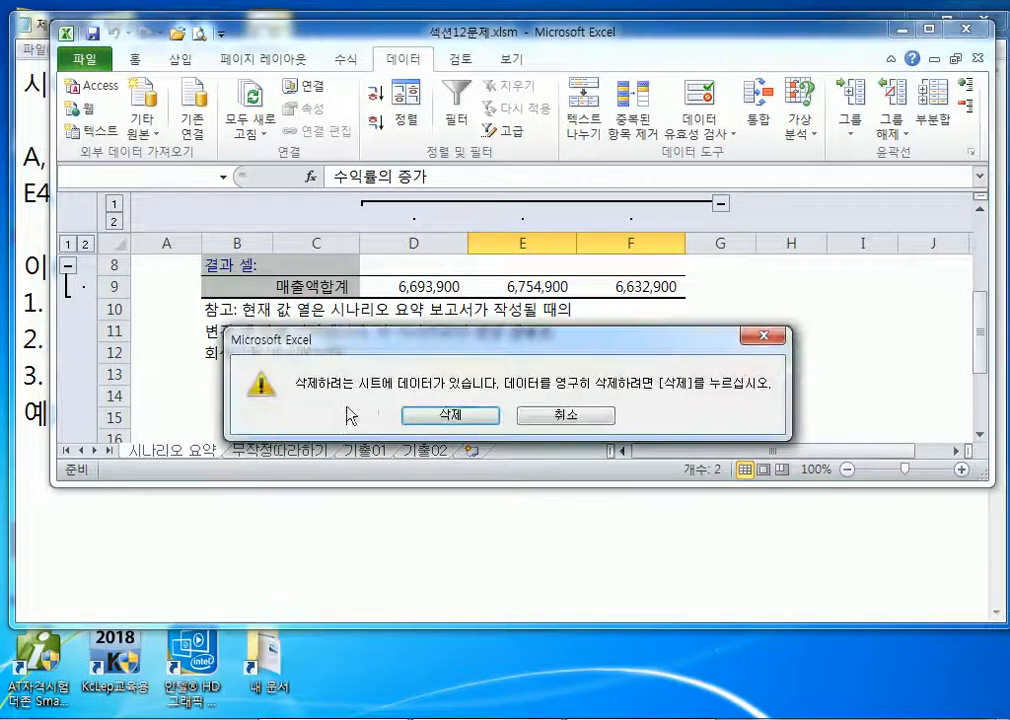
{"action": "left_click", "coordinate": [421, 414]}
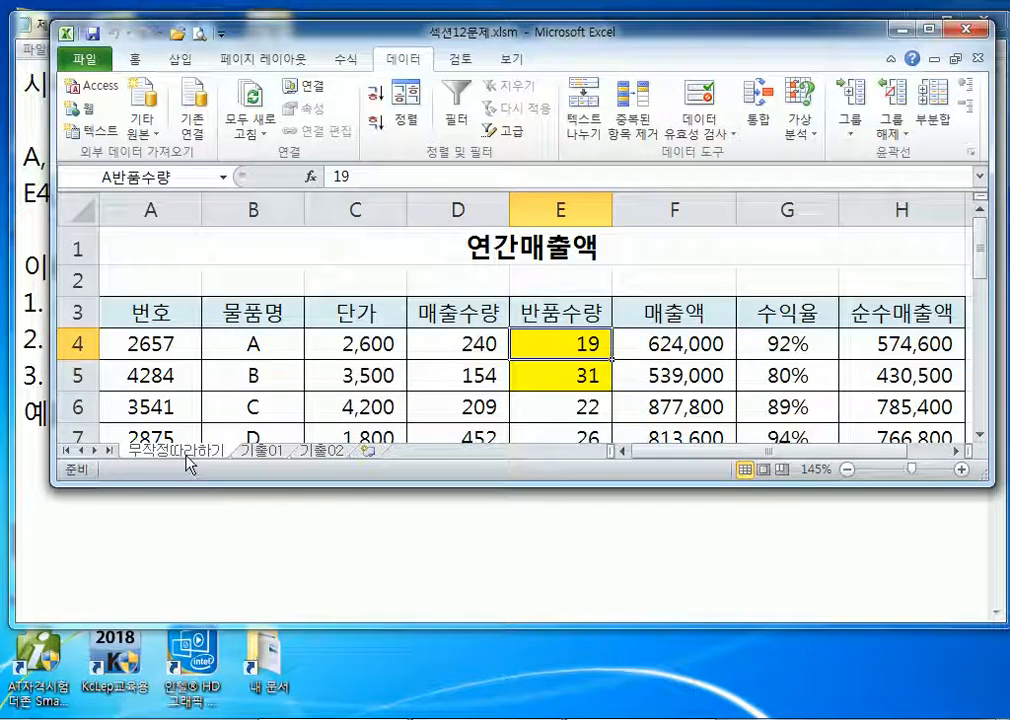
Step: Create a scenario summary report for the 수익률 scenarios with H14 as the result cell
{"action": "left_click", "coordinate": [291, 352]}
{"action": "scroll", "coordinate": [444, 370], "scroll_direction": "down", "scroll_amount": 3}
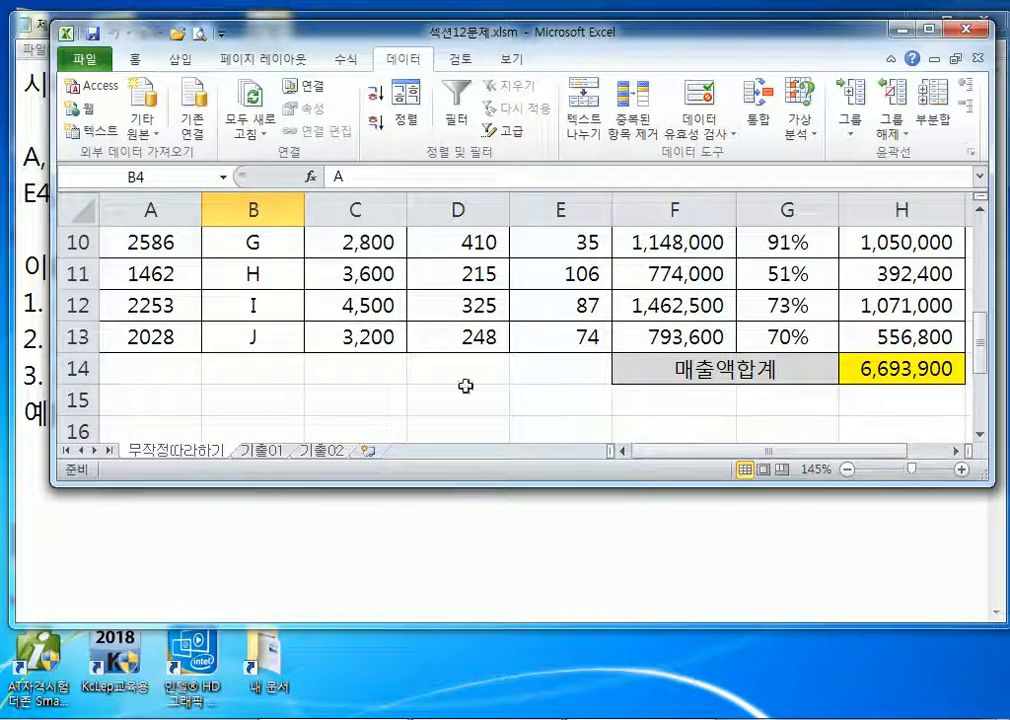
{"action": "scroll", "coordinate": [534, 345], "scroll_direction": "down", "scroll_amount": 3}
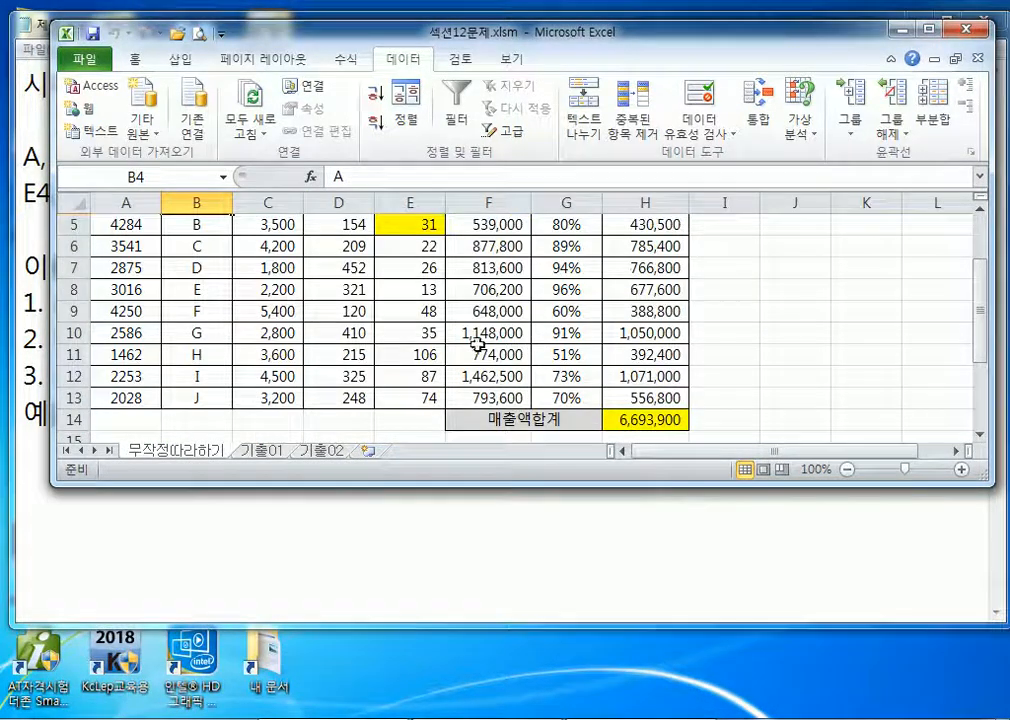
{"action": "scroll", "coordinate": [478, 344], "scroll_direction": "up", "scroll_amount": 2}
{"action": "left_click", "coordinate": [801, 108]}
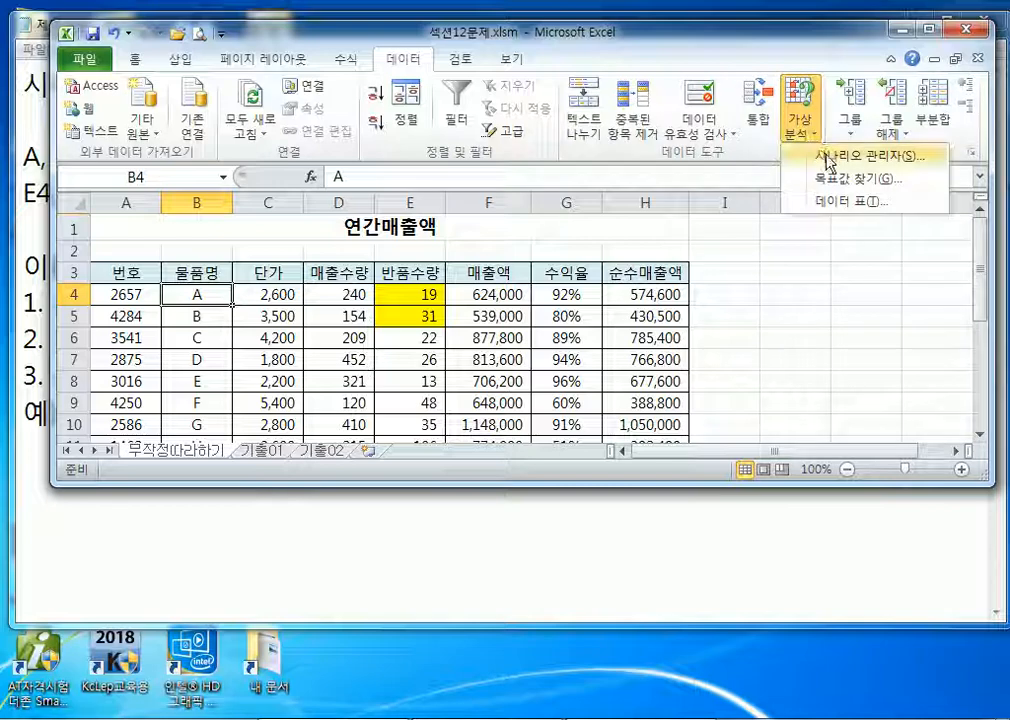
{"action": "left_click", "coordinate": [828, 158]}
{"action": "left_click_drag", "start_coordinate": [512, 108], "coordinate": [552, 100]}
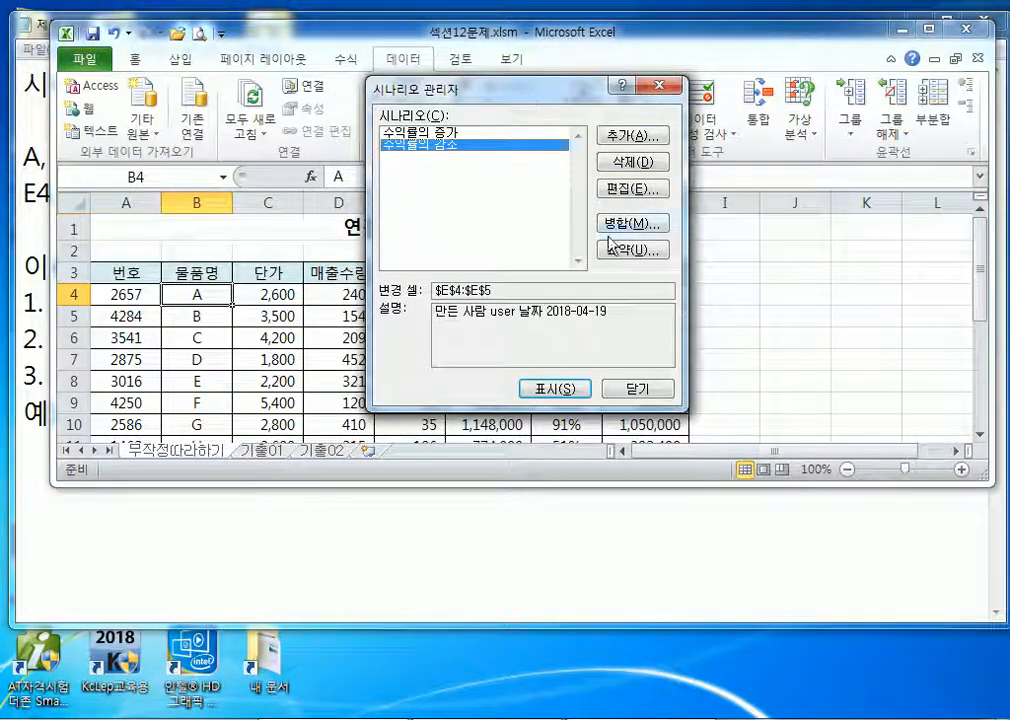
{"action": "left_click", "coordinate": [618, 250]}
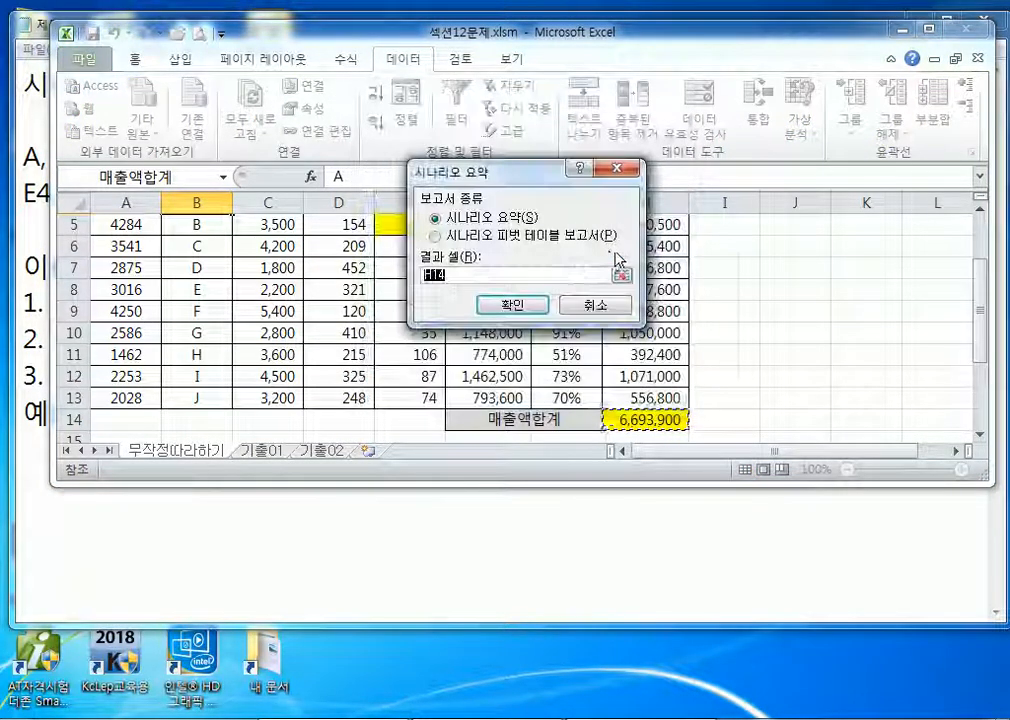
{"action": "left_click", "coordinate": [510, 304]}
{"action": "scroll", "coordinate": [208, 425], "scroll_direction": "down", "scroll_amount": 3}
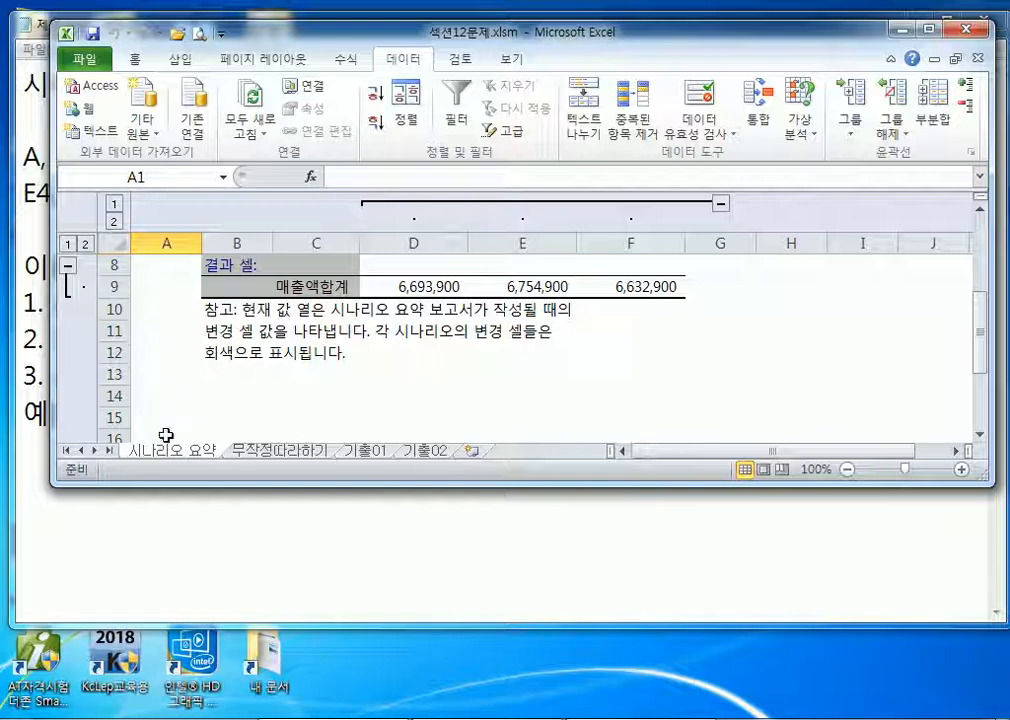
Step: Show the 기출01 sheet in a maximized, enlarged view and inspect the 연이율 and 만기금액 values in B4 and B6
{"action": "left_click", "coordinate": [363, 455]}
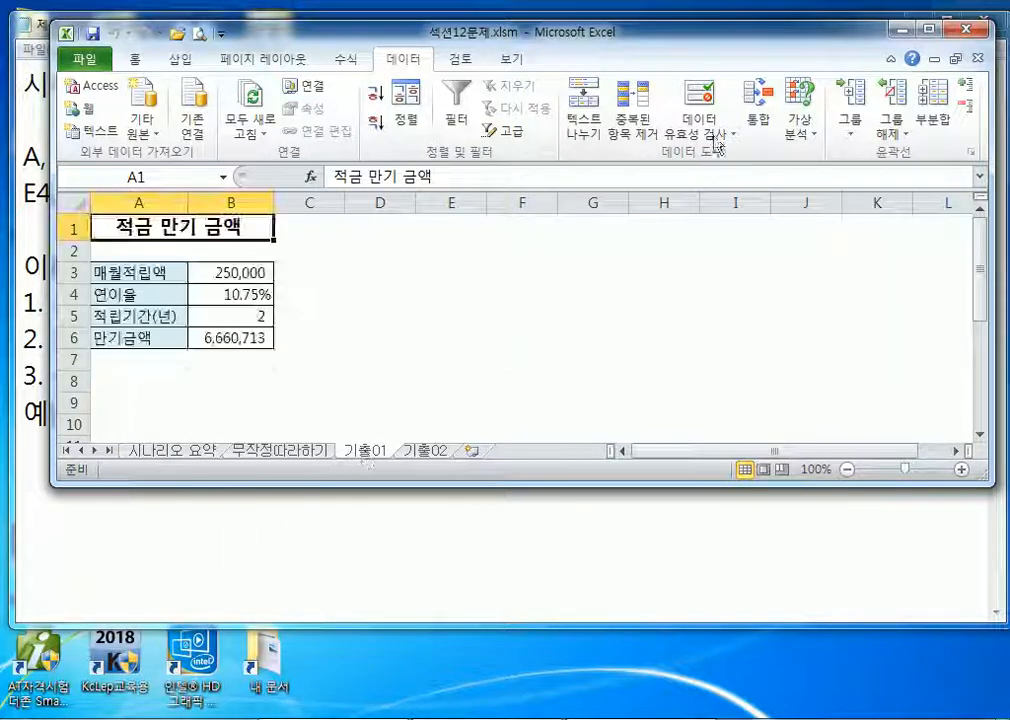
{"action": "left_click", "coordinate": [957, 29]}
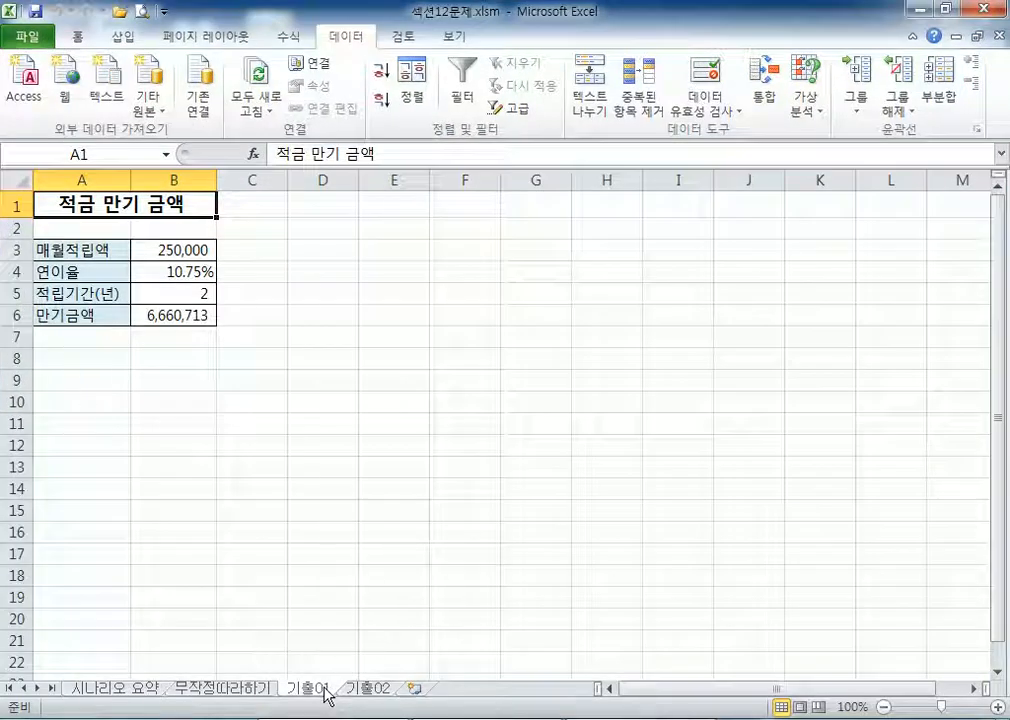
{"action": "scroll", "coordinate": [152, 352], "scroll_direction": "up", "scroll_amount": 3}
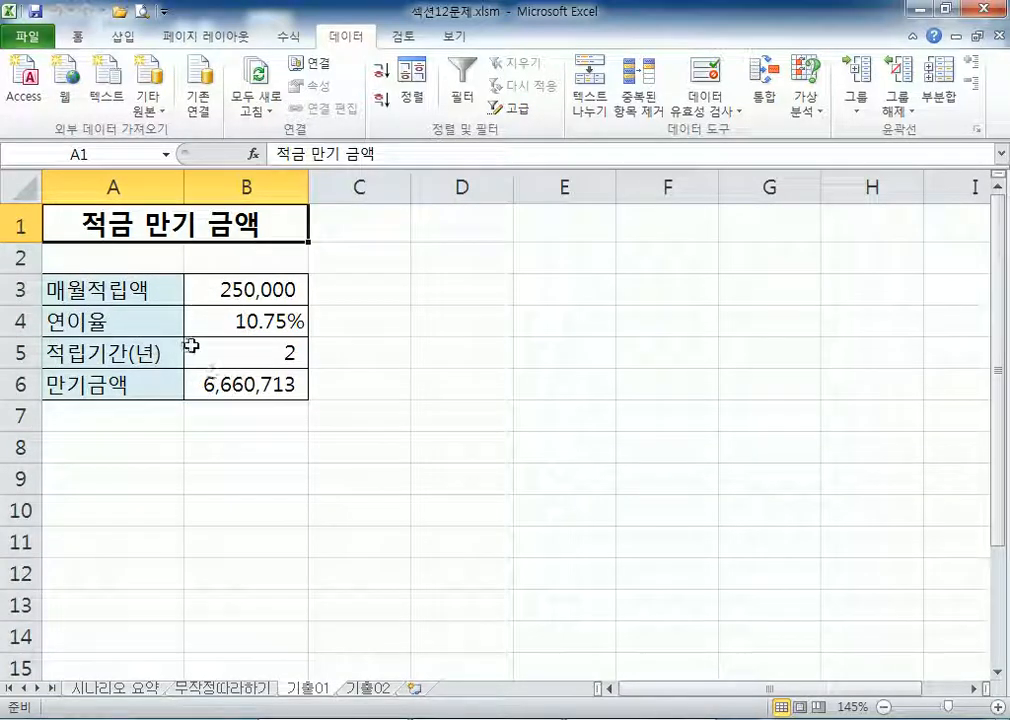
{"action": "left_click", "coordinate": [245, 319]}
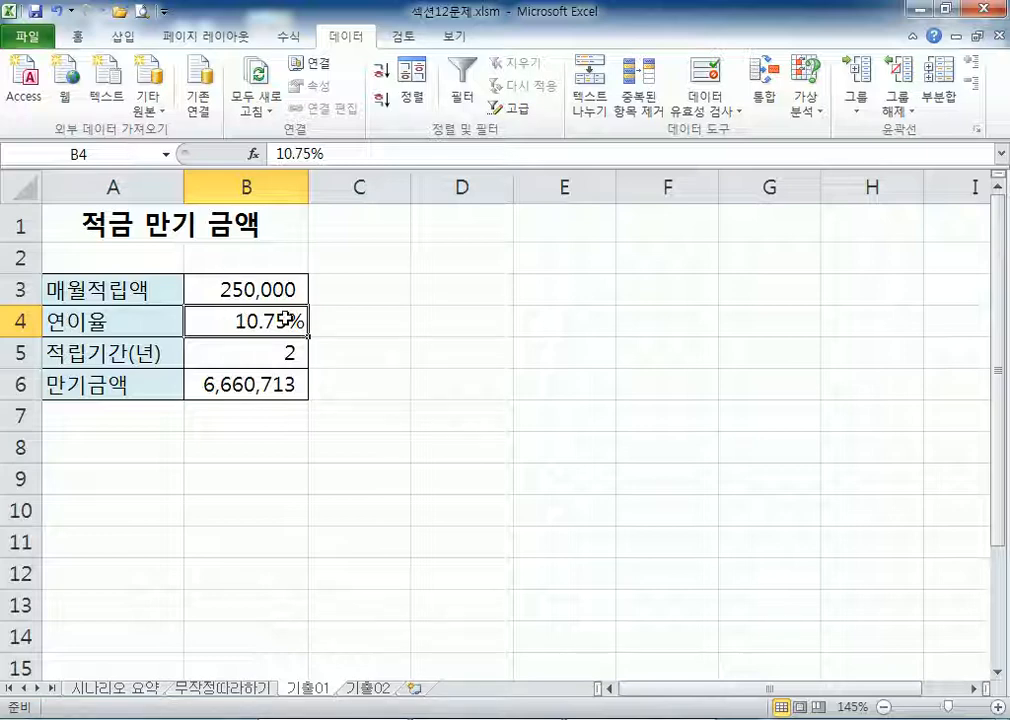
{"action": "left_click", "coordinate": [258, 392]}
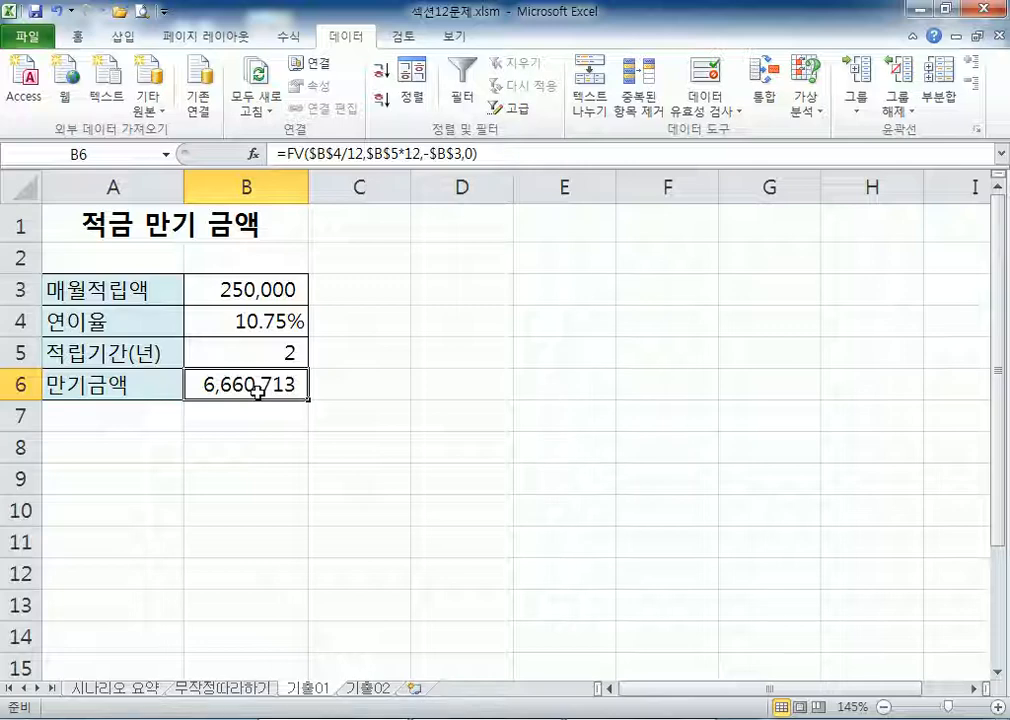
{"action": "left_click", "coordinate": [253, 322]}
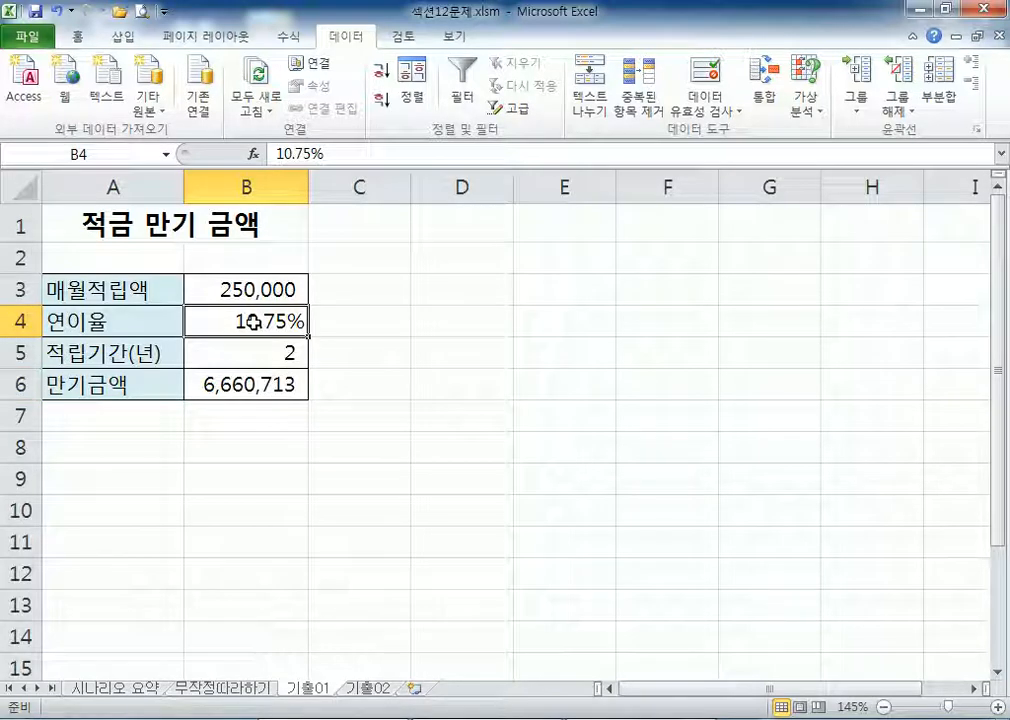
{"action": "left_click", "coordinate": [232, 385]}
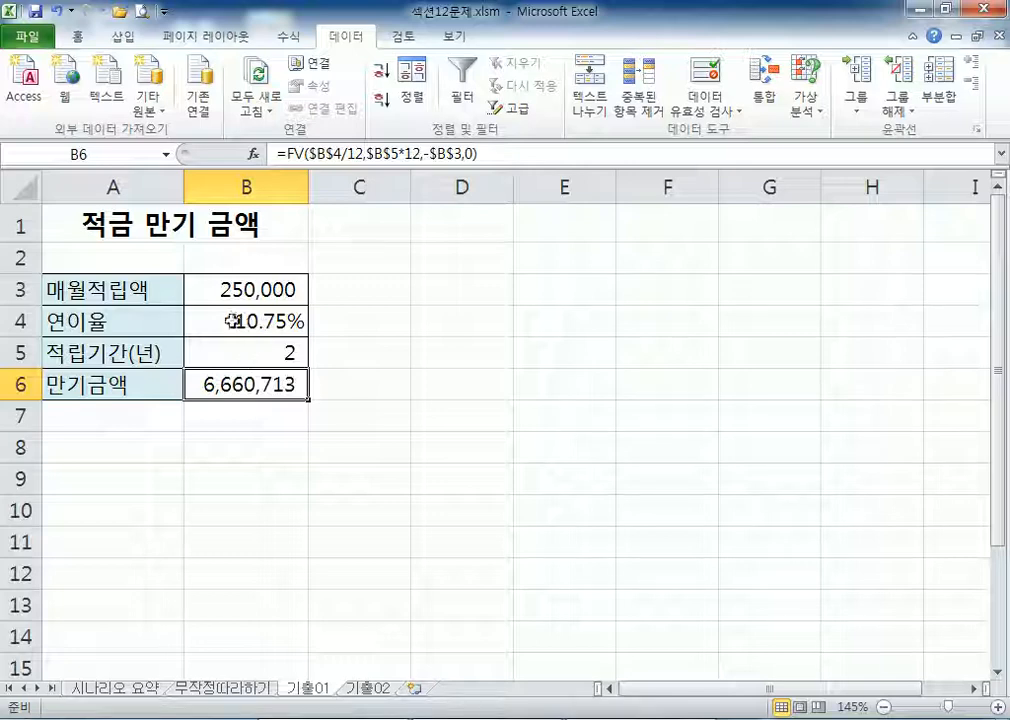
Step: Define the name 이율 for the 연이율 value in cell B4
{"action": "left_click", "coordinate": [215, 321]}
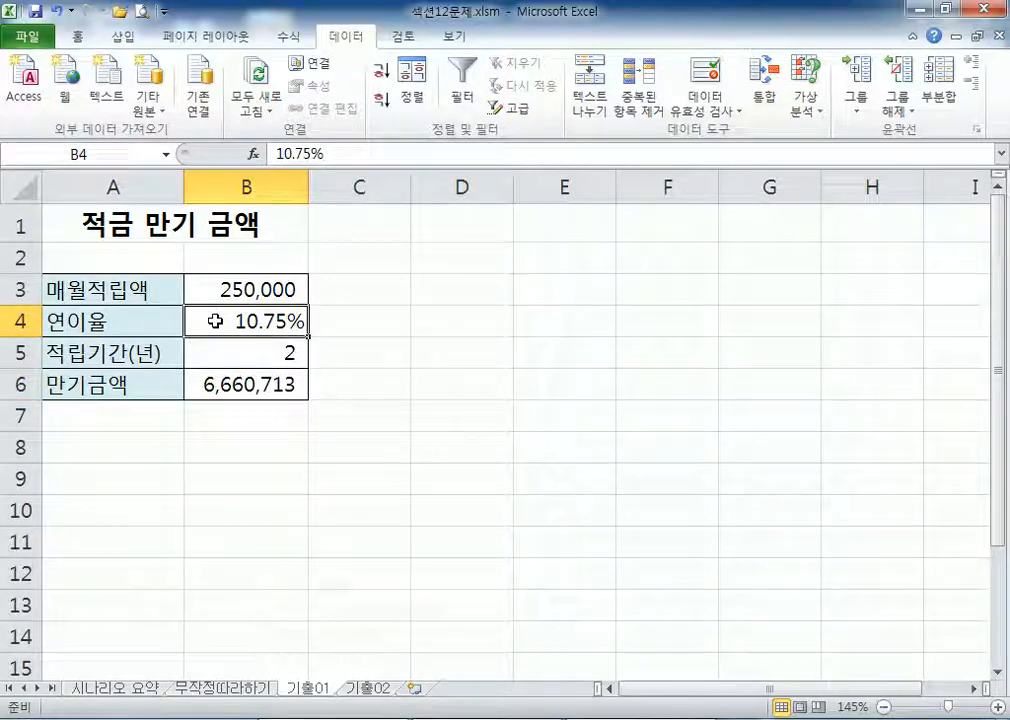
{"action": "left_click", "coordinate": [111, 155]}
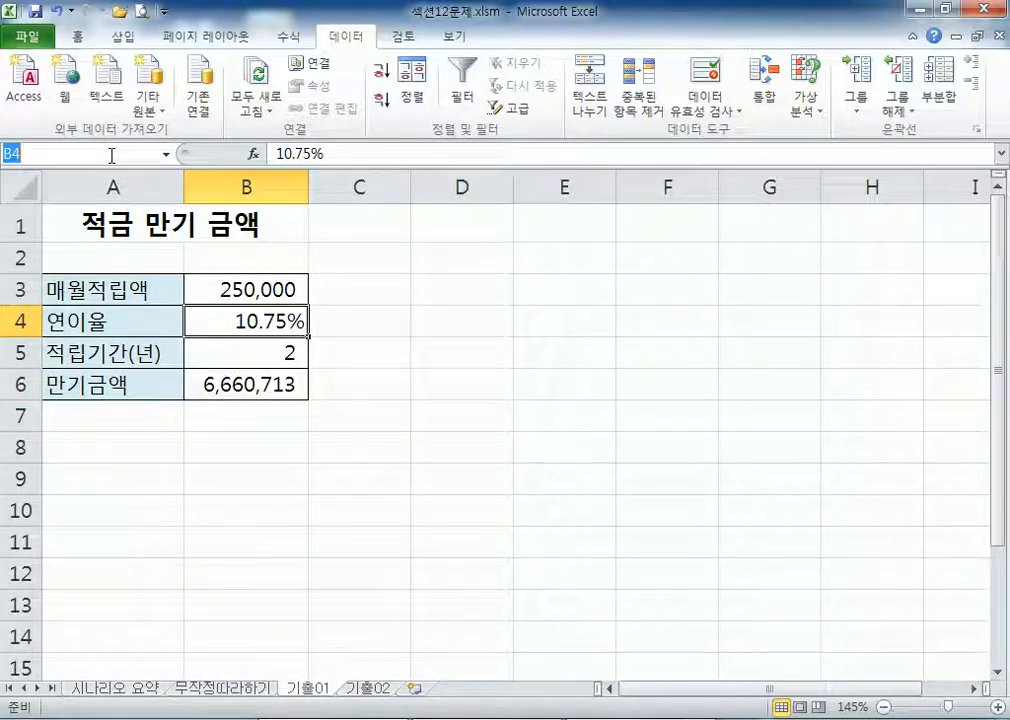
{"action": "type", "text": "DLDBF"}
{"action": "left_click", "coordinate": [111, 155]}
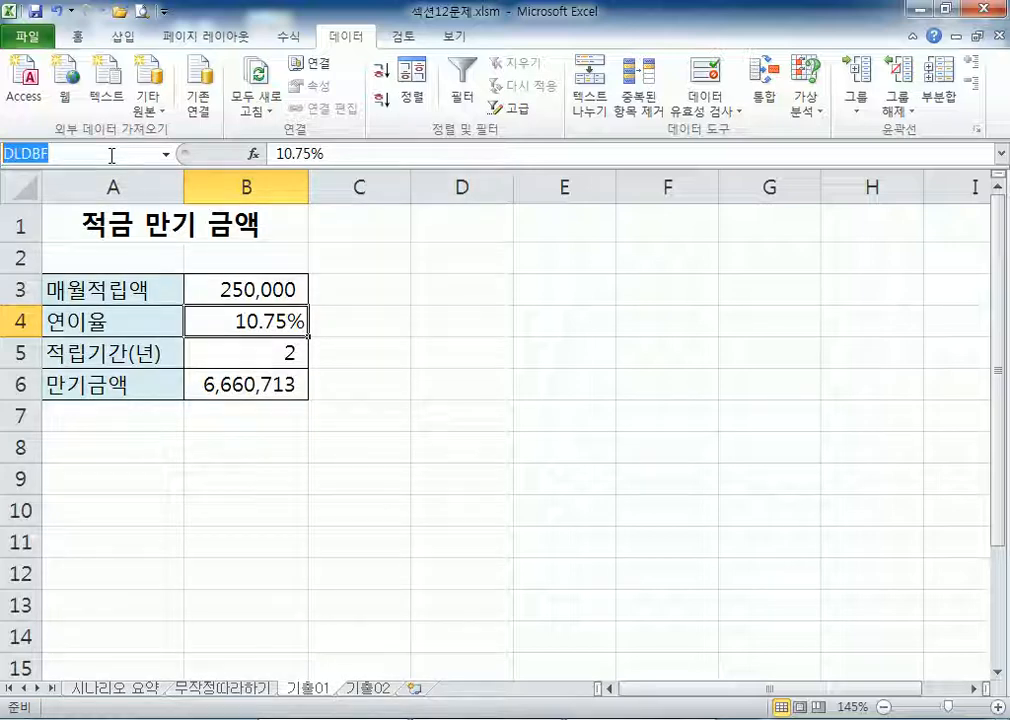
{"action": "type", "text": "이율"}
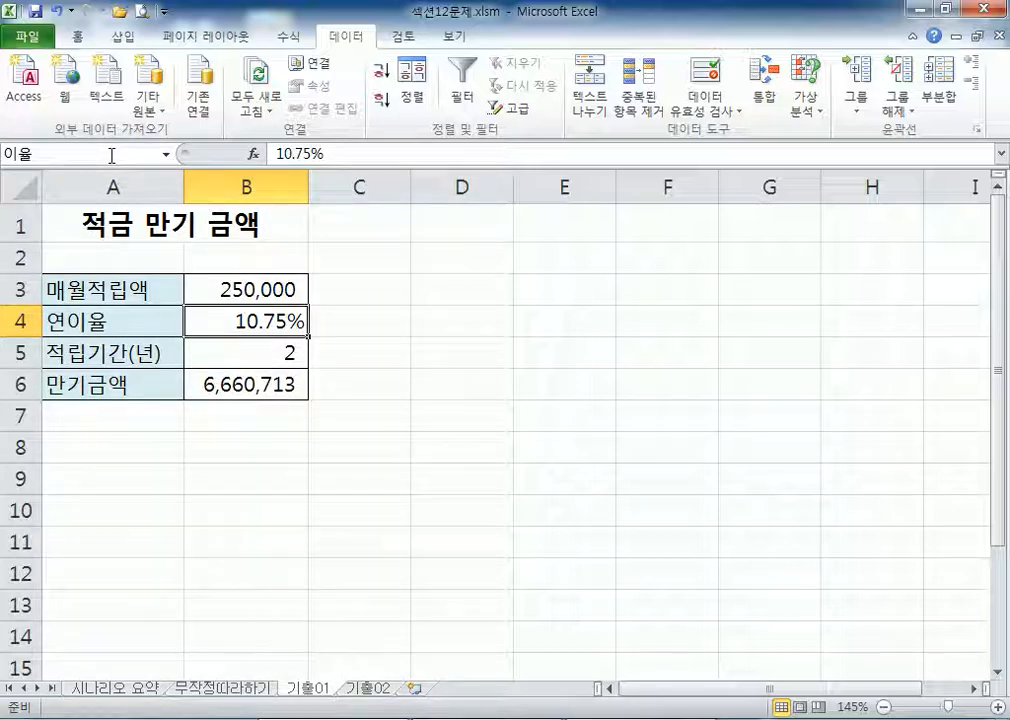
Step: Try to replace the DLDBF name of cell B4 by entering 이율 again as its name
{"action": "double_click", "coordinate": [111, 155]}
{"action": "type", "text": "DLDBF"}
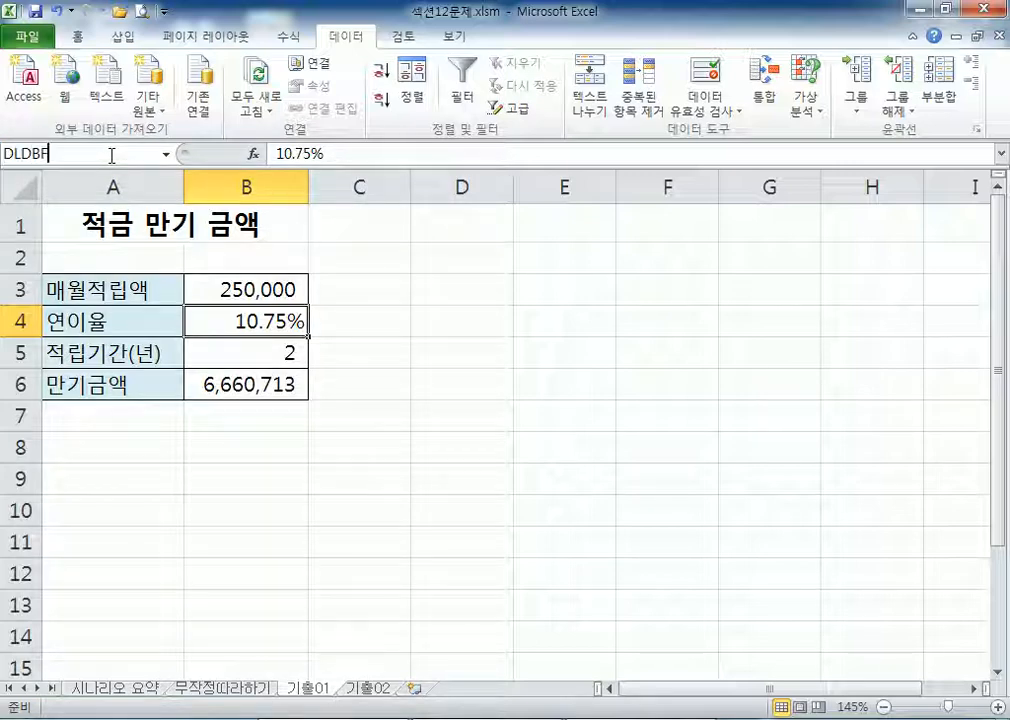
{"action": "key", "text": "Return"}
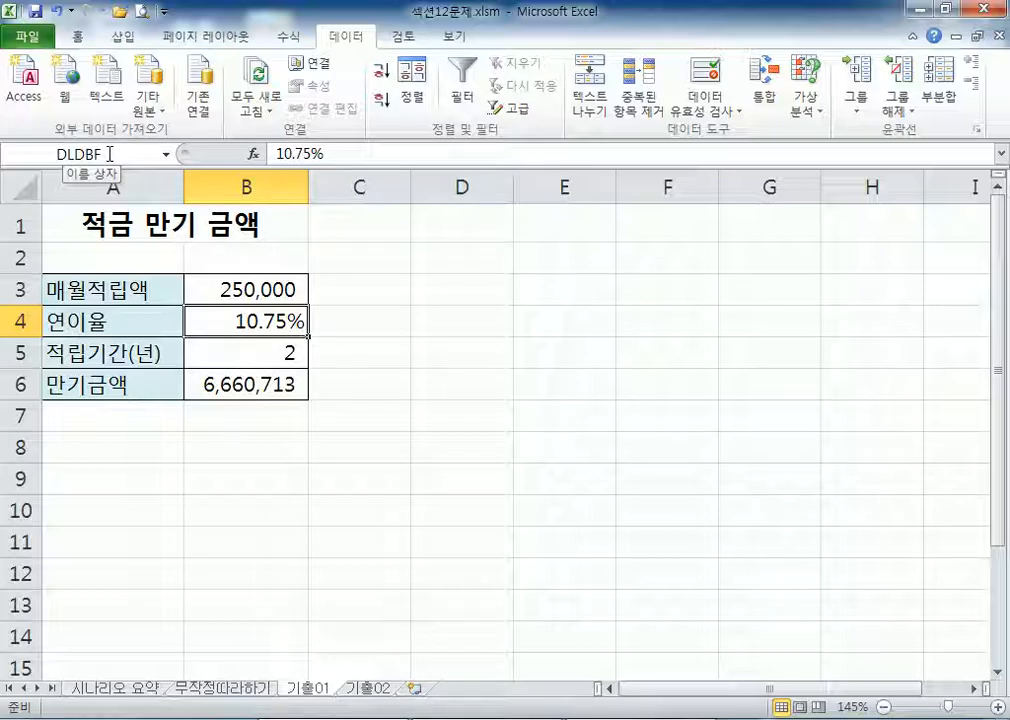
{"action": "left_click", "coordinate": [143, 155]}
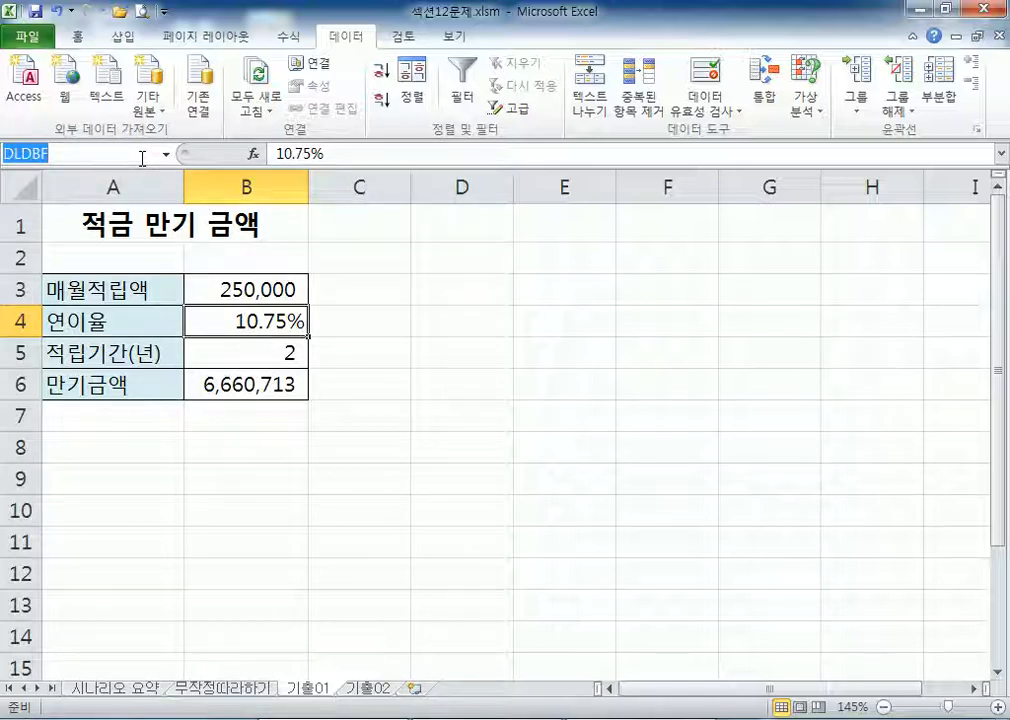
{"action": "type", "text": "DL"}
{"action": "key", "text": "BackSpace"}
{"action": "key", "text": "BackSpace"}
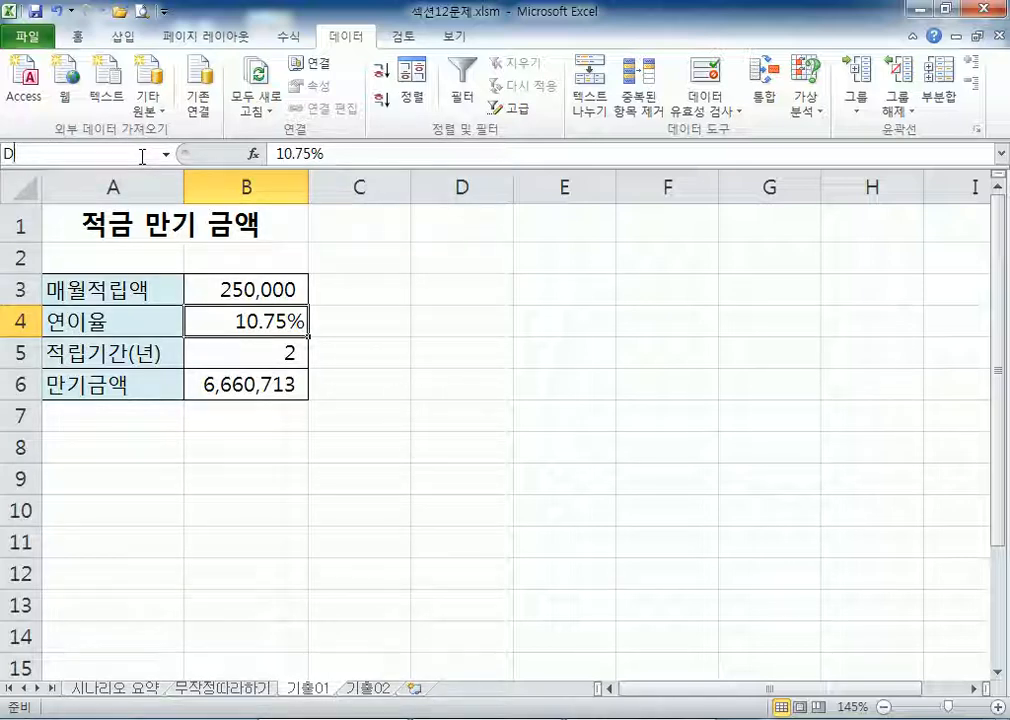
{"action": "key", "text": "Hangul"}
{"action": "type", "text": "ㅇㅣ율"}
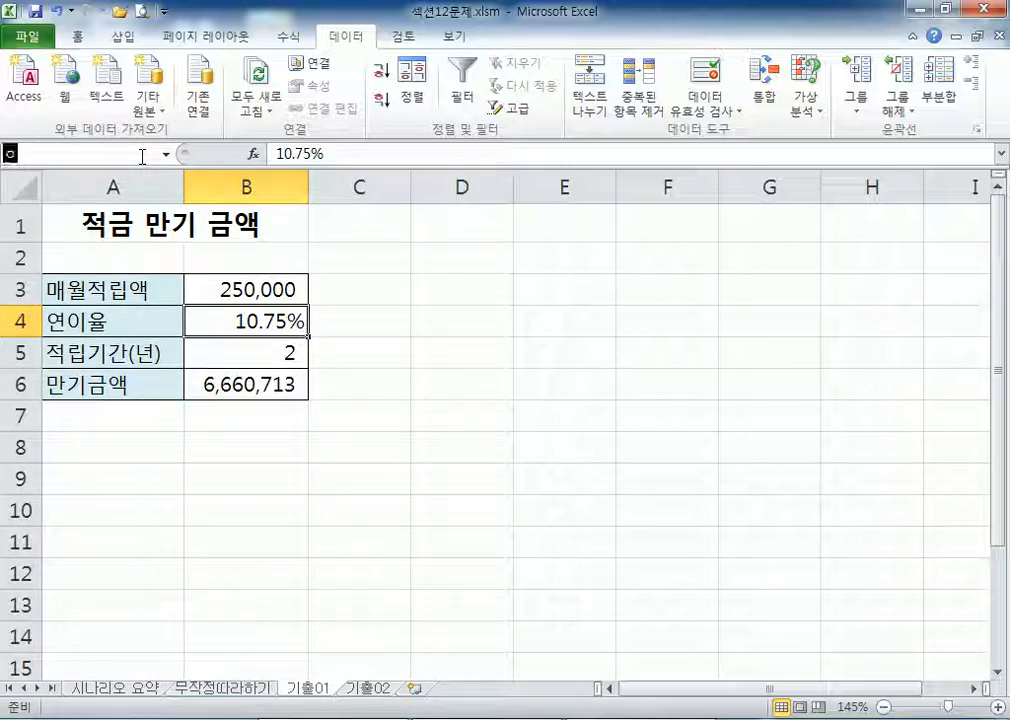
{"action": "key", "text": "Return"}
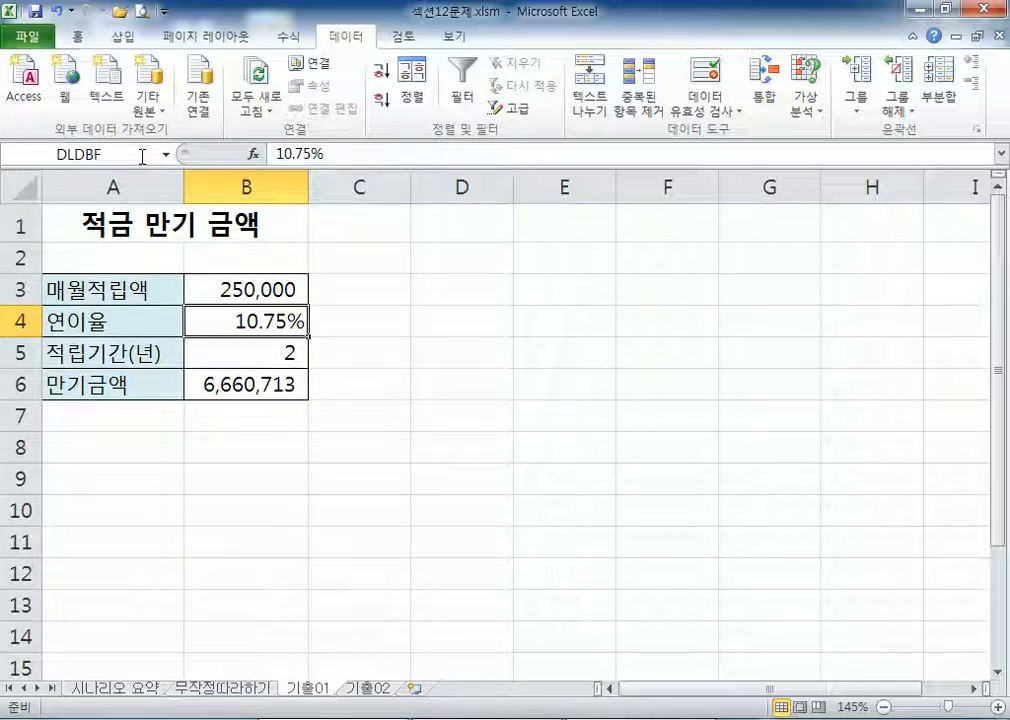
Step: Check the workbook's defined names and delete the mistaken name DLDBF with the Name Manager
{"action": "left_click", "coordinate": [166, 155]}
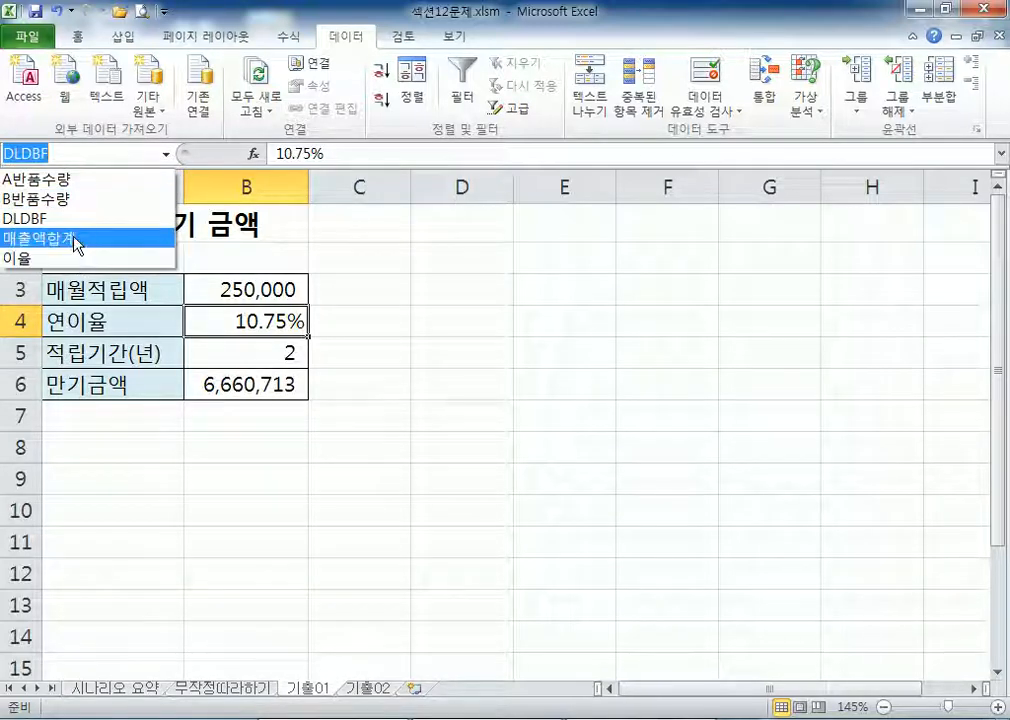
{"action": "left_click", "coordinate": [303, 318]}
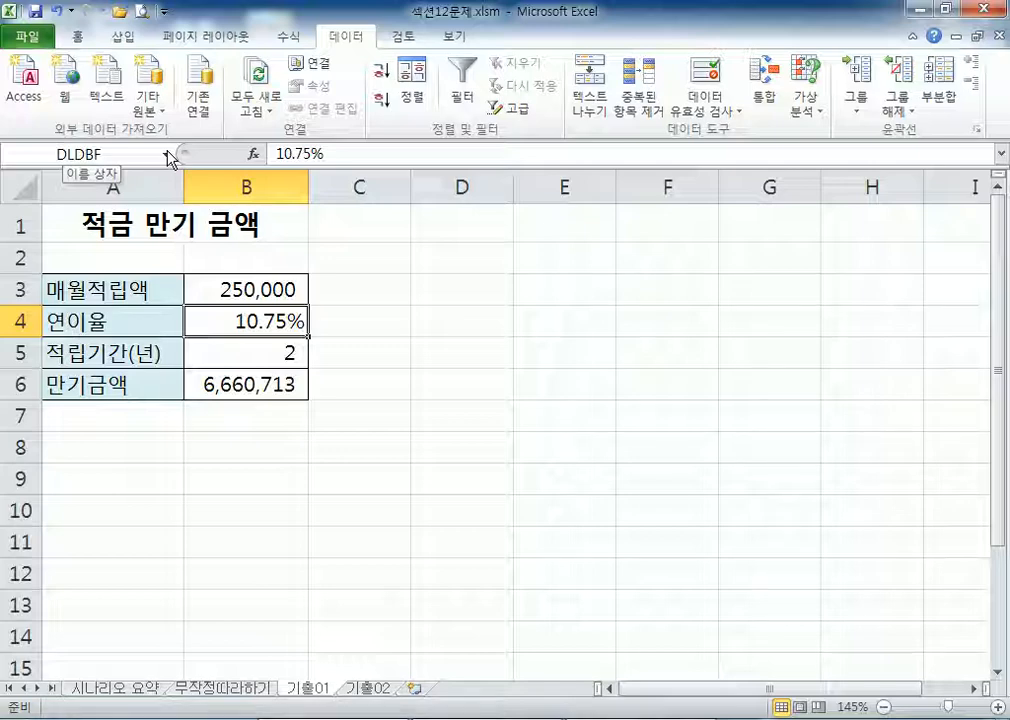
{"action": "left_click", "coordinate": [289, 42]}
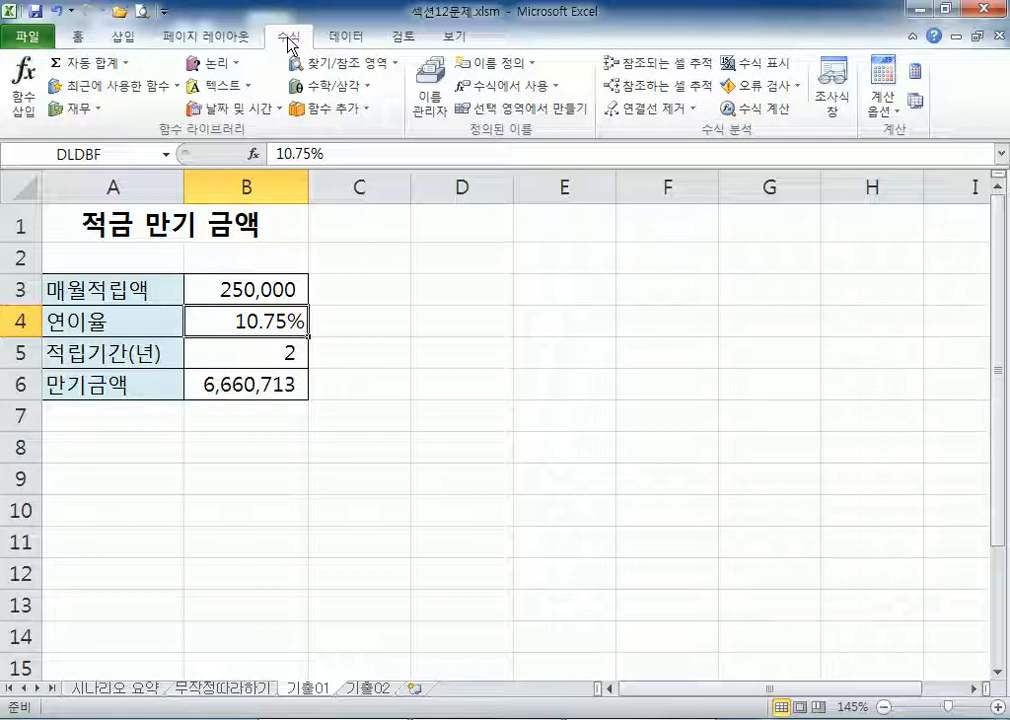
{"action": "left_click", "coordinate": [430, 115]}
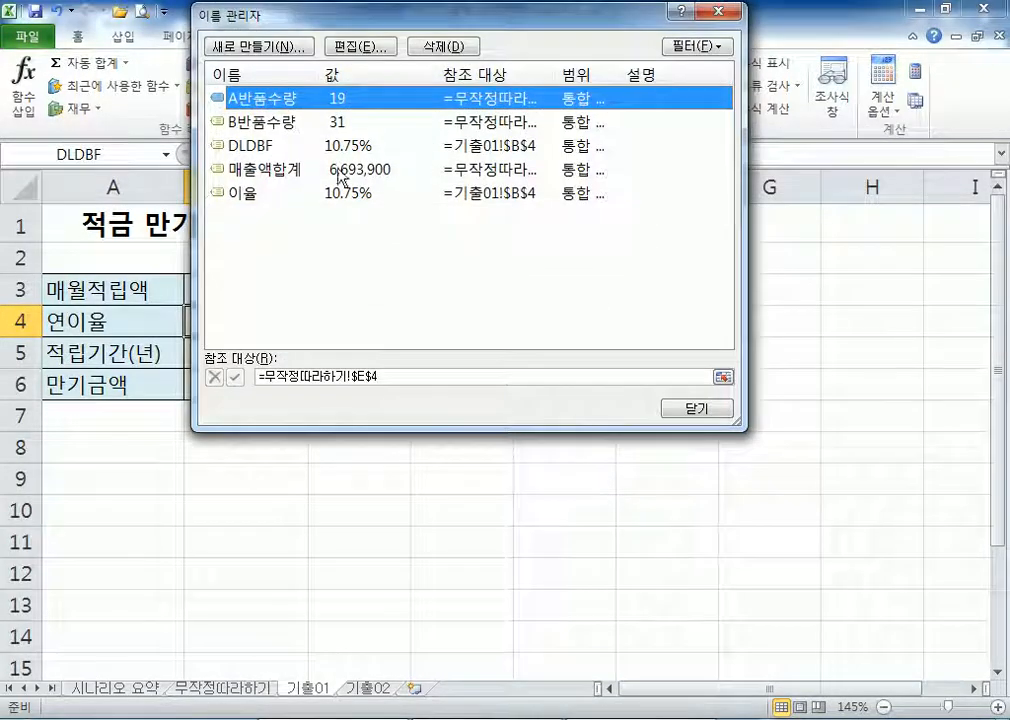
{"action": "left_click", "coordinate": [252, 148]}
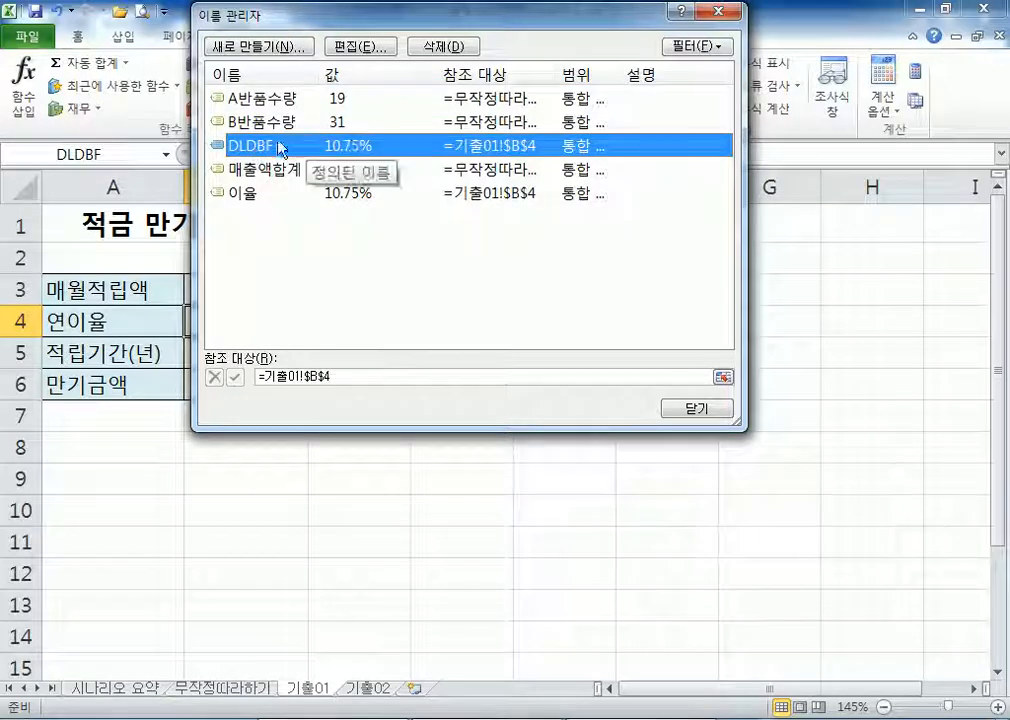
{"action": "left_click", "coordinate": [440, 47]}
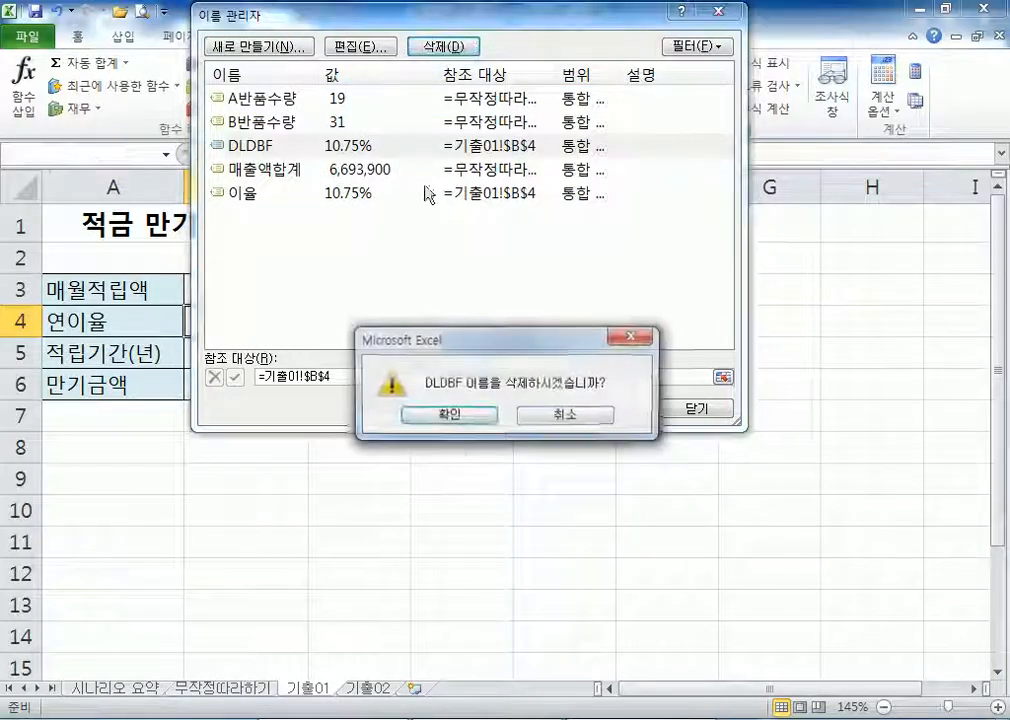
{"action": "left_click", "coordinate": [476, 415]}
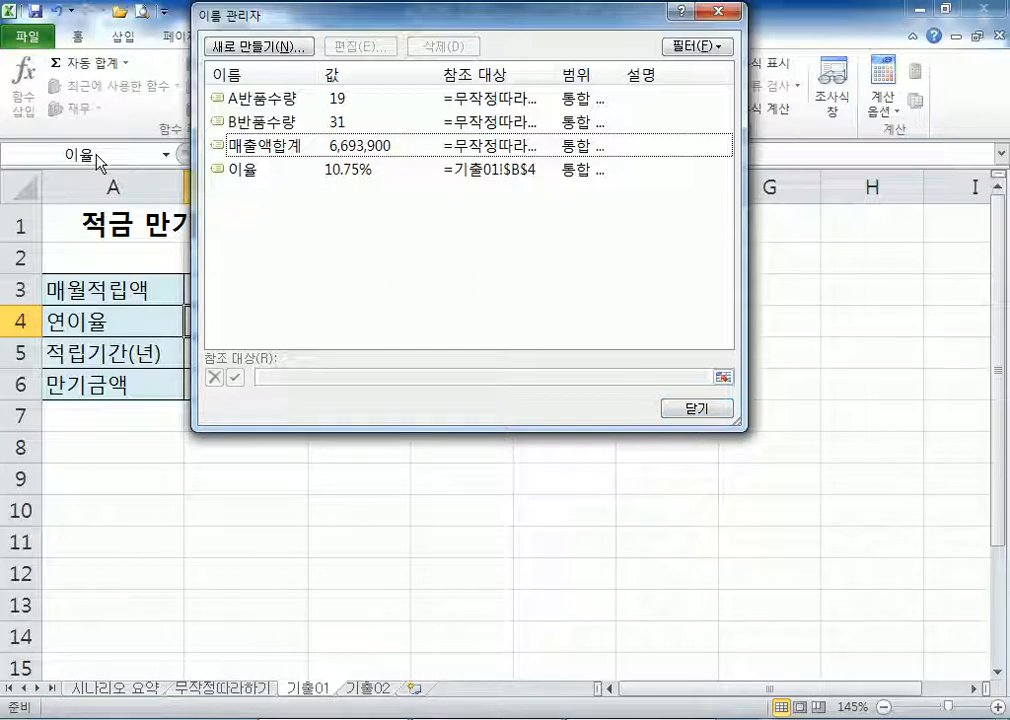
{"action": "left_click", "coordinate": [713, 413]}
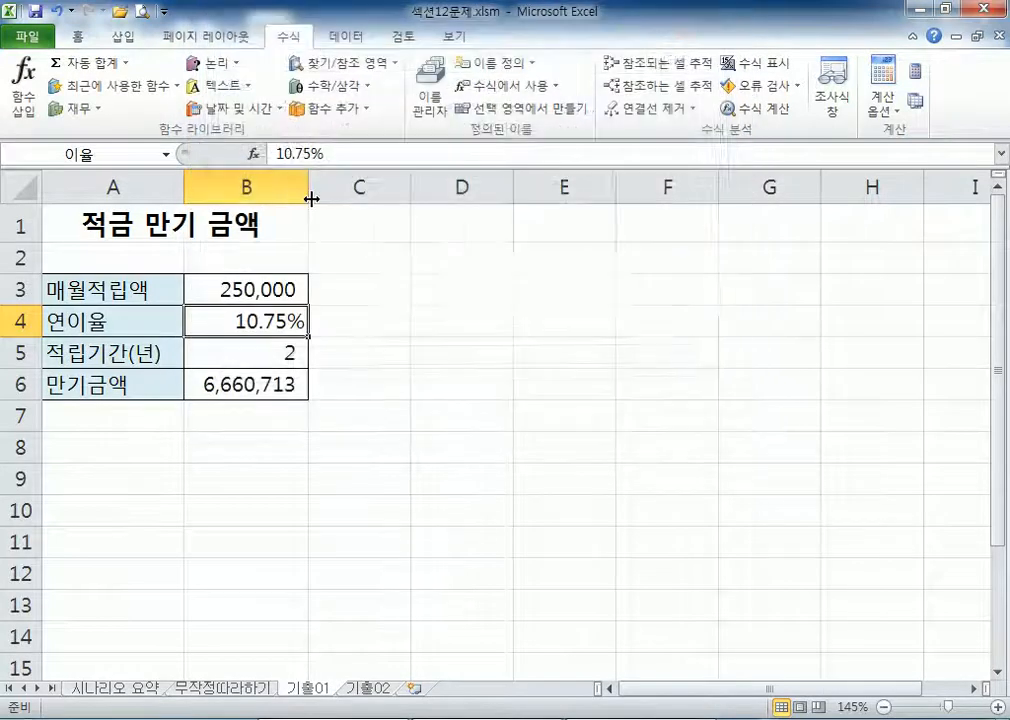
Step: Define the name 만기금액 for the maturity amount in cell B6
{"action": "left_click", "coordinate": [262, 382]}
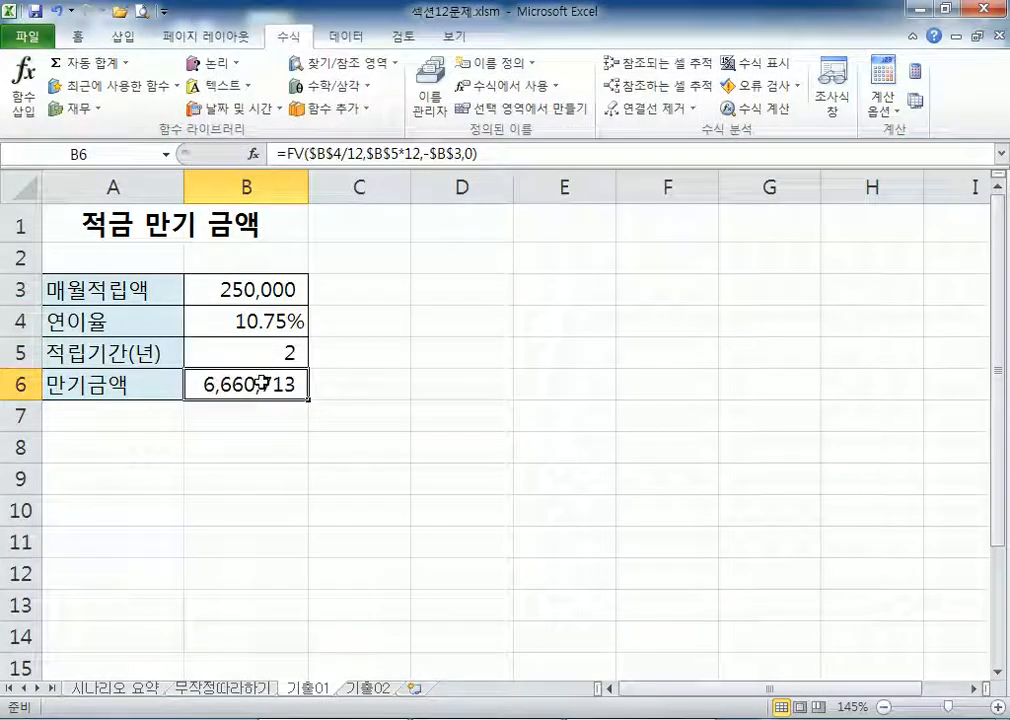
{"action": "left_click", "coordinate": [125, 149]}
{"action": "type", "text": "만기금액"}
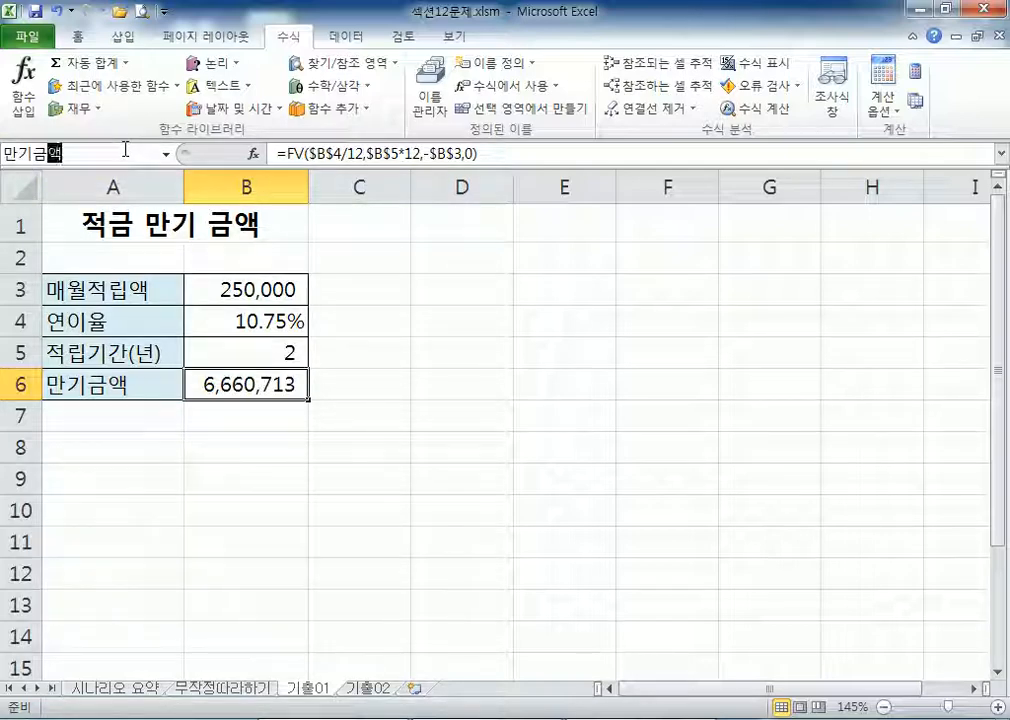
{"action": "key", "text": "Return"}
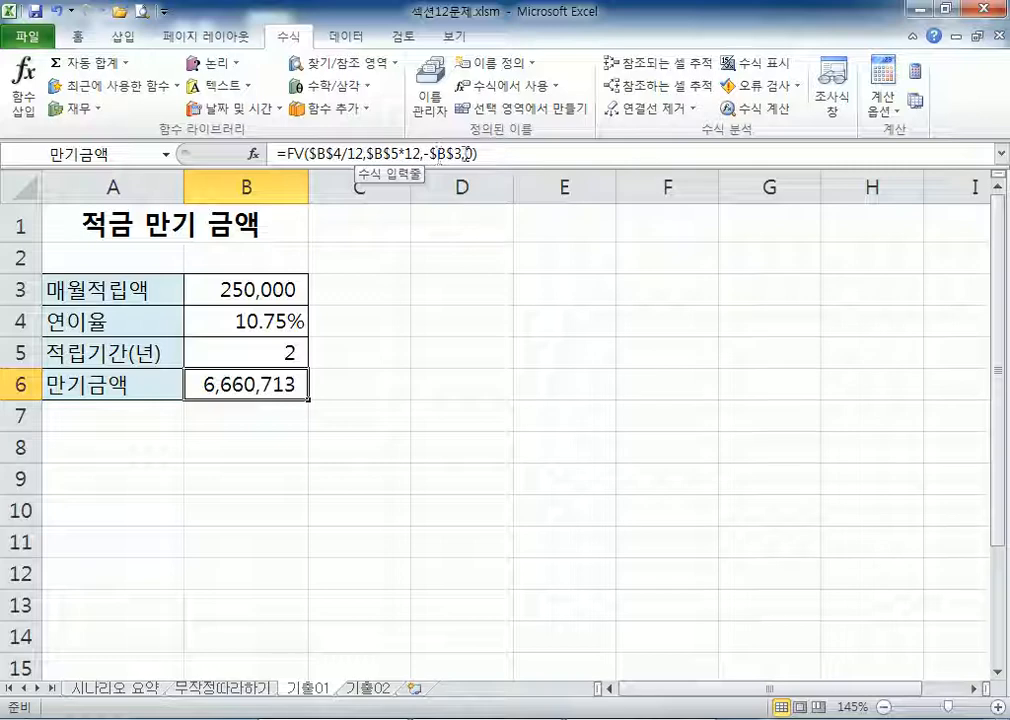
Step: Examine the FV formula of the maturity amount in B6 and the cells it depends on
{"action": "left_click", "coordinate": [297, 153]}
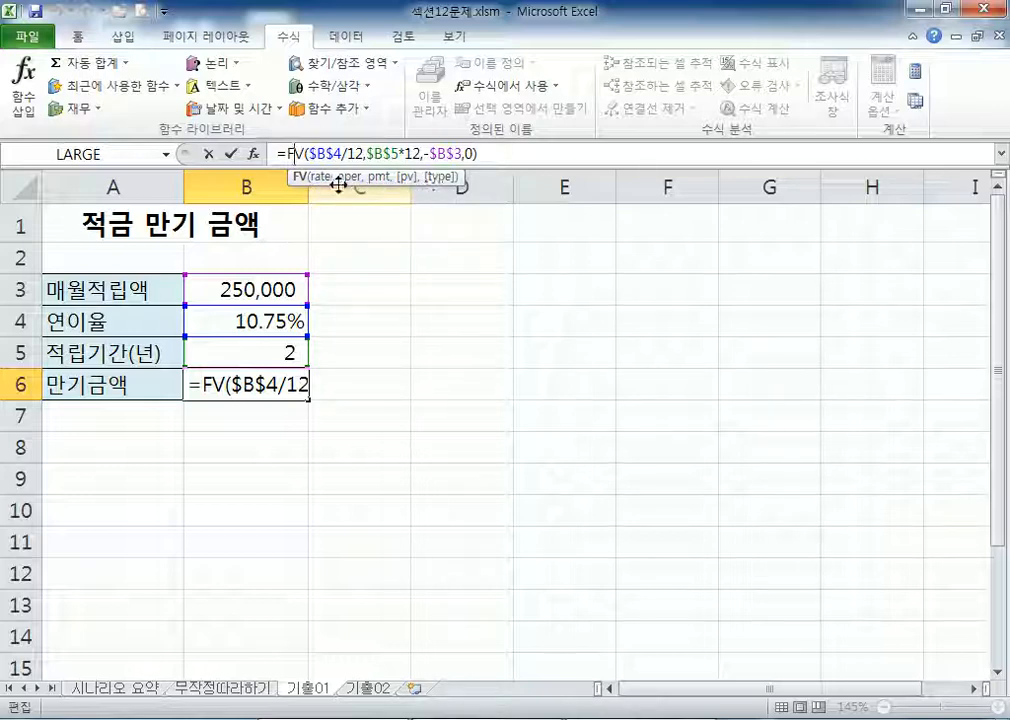
{"action": "left_click", "coordinate": [255, 292]}
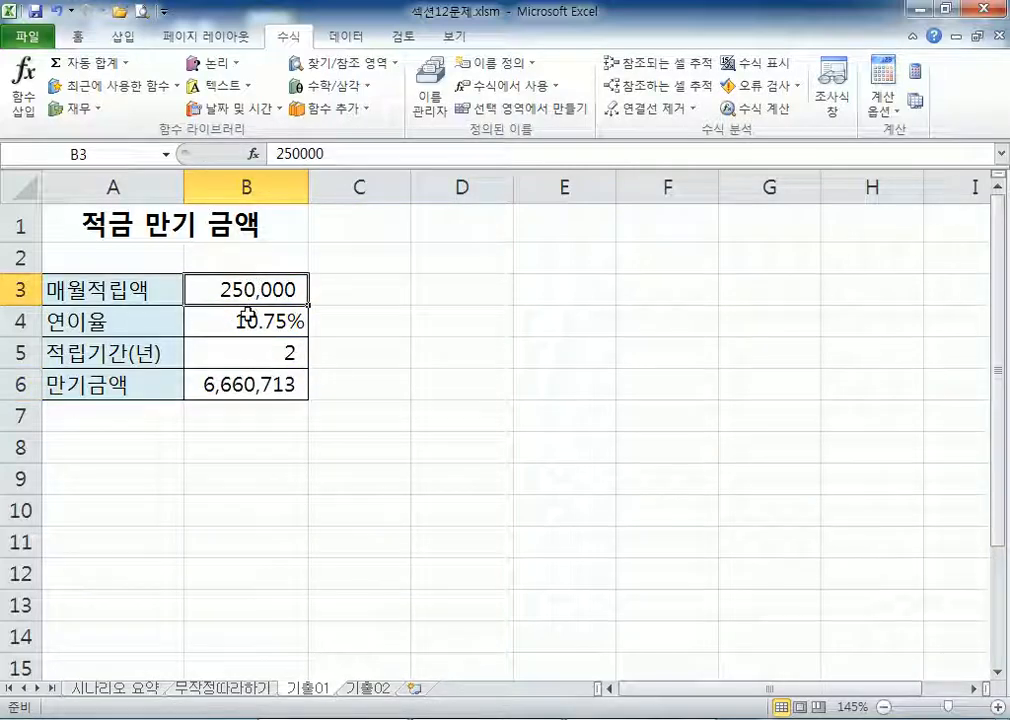
{"action": "left_click", "coordinate": [245, 322]}
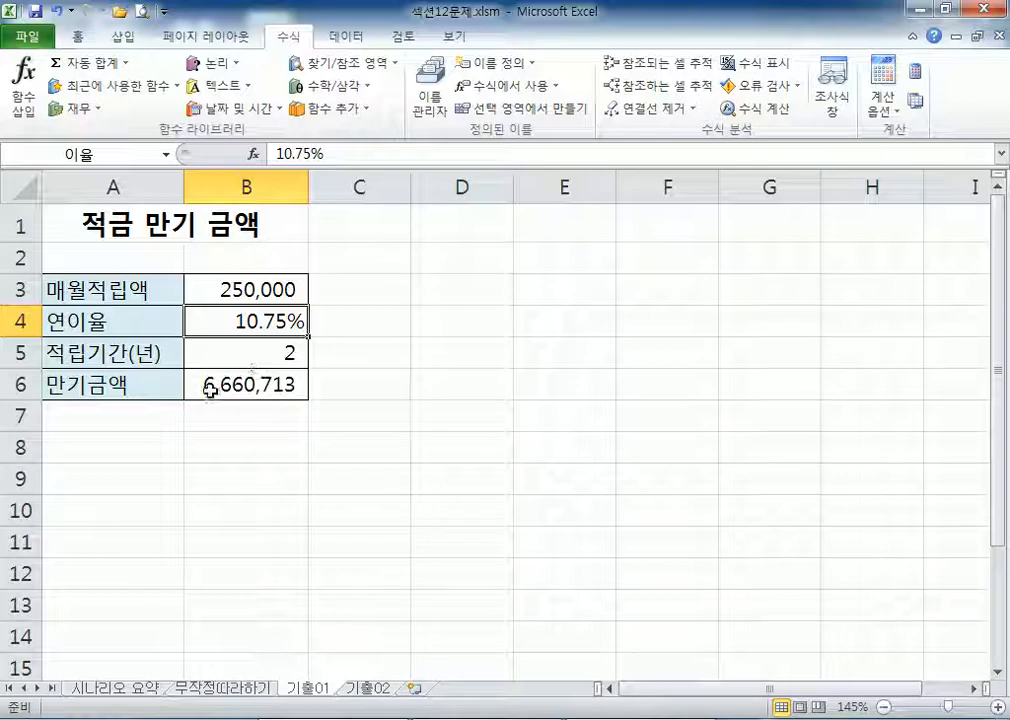
{"action": "left_click", "coordinate": [268, 383]}
{"action": "left_click", "coordinate": [219, 289]}
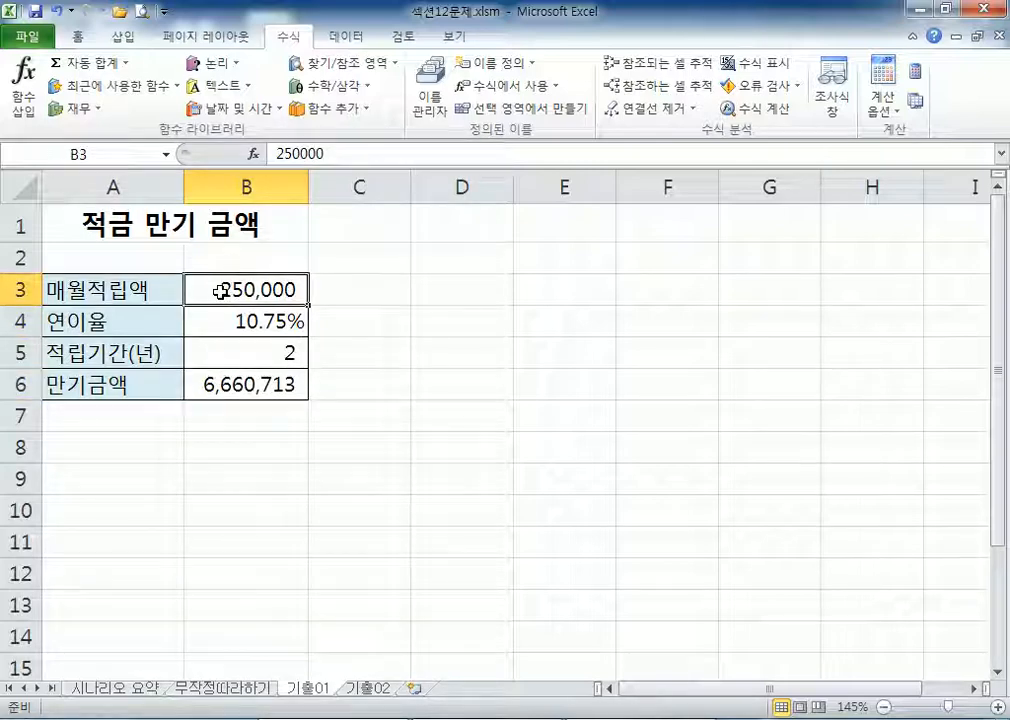
{"action": "left_click", "coordinate": [208, 384]}
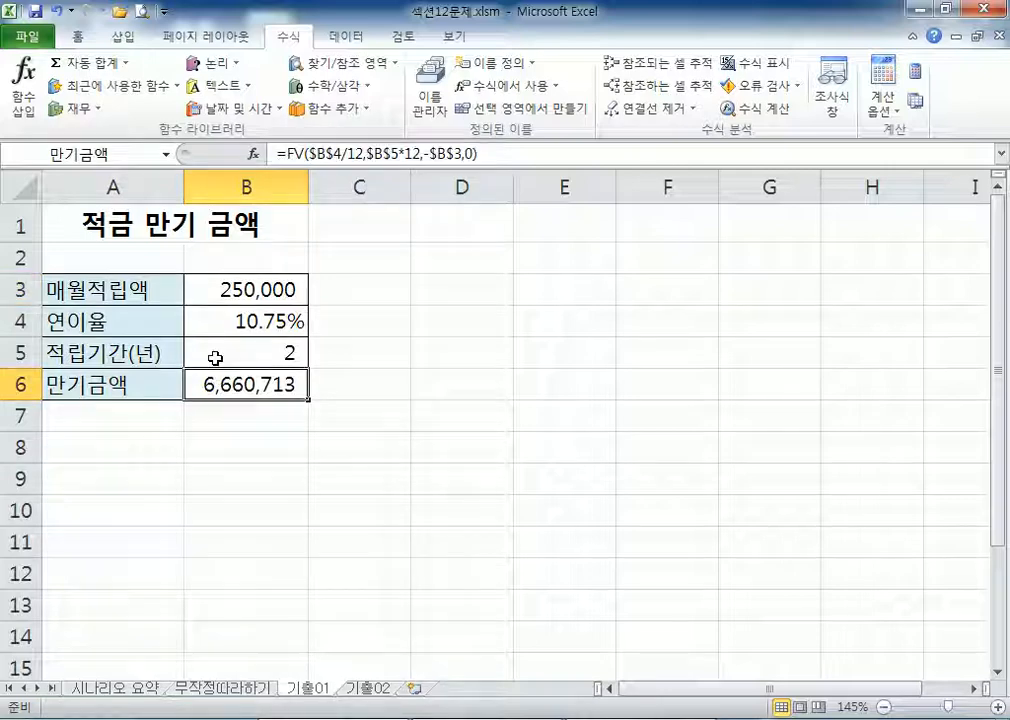
Step: Begin a new scenario named 이율10% with the 연이율 cell B4 as its changing cell
{"action": "left_click", "coordinate": [244, 320]}
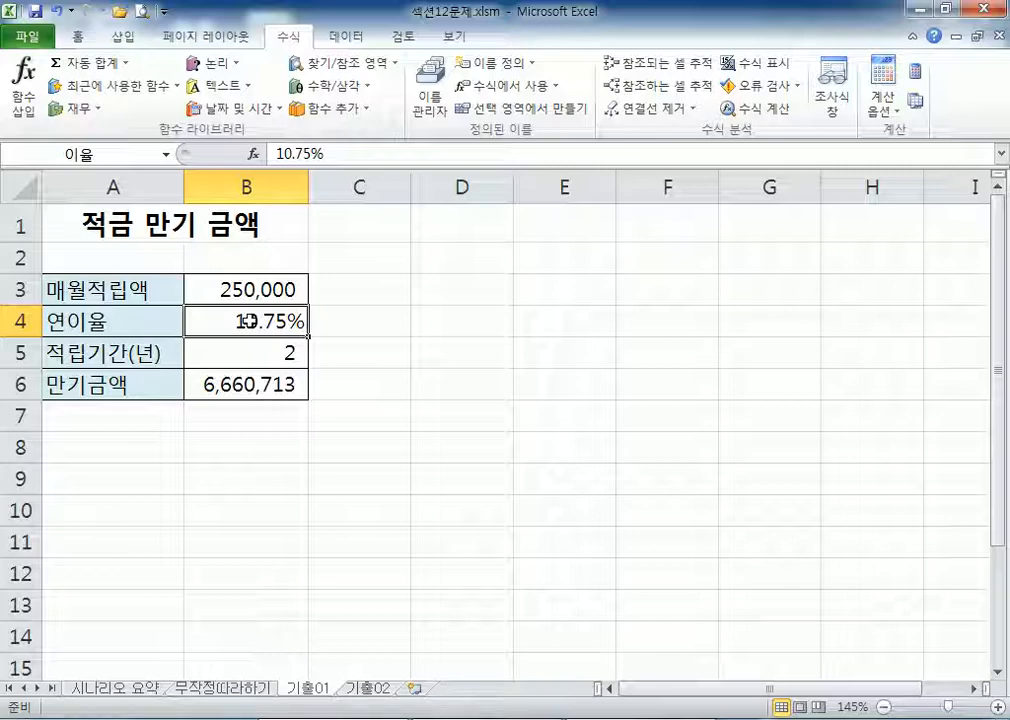
{"action": "left_click", "coordinate": [368, 44]}
{"action": "left_click", "coordinate": [805, 101]}
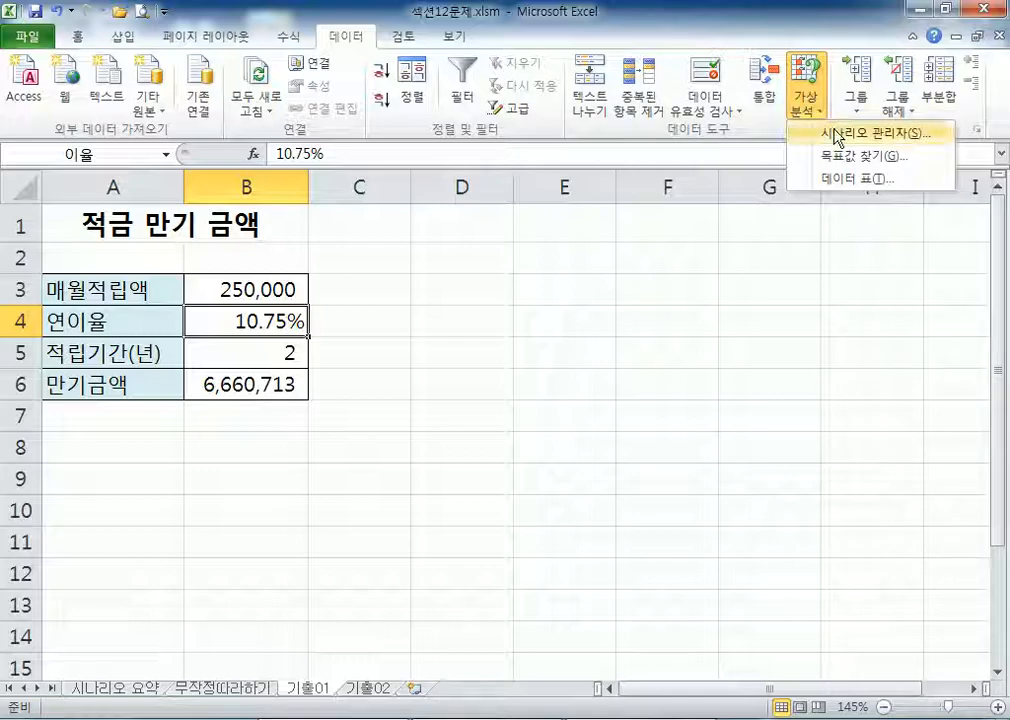
{"action": "left_click", "coordinate": [835, 132]}
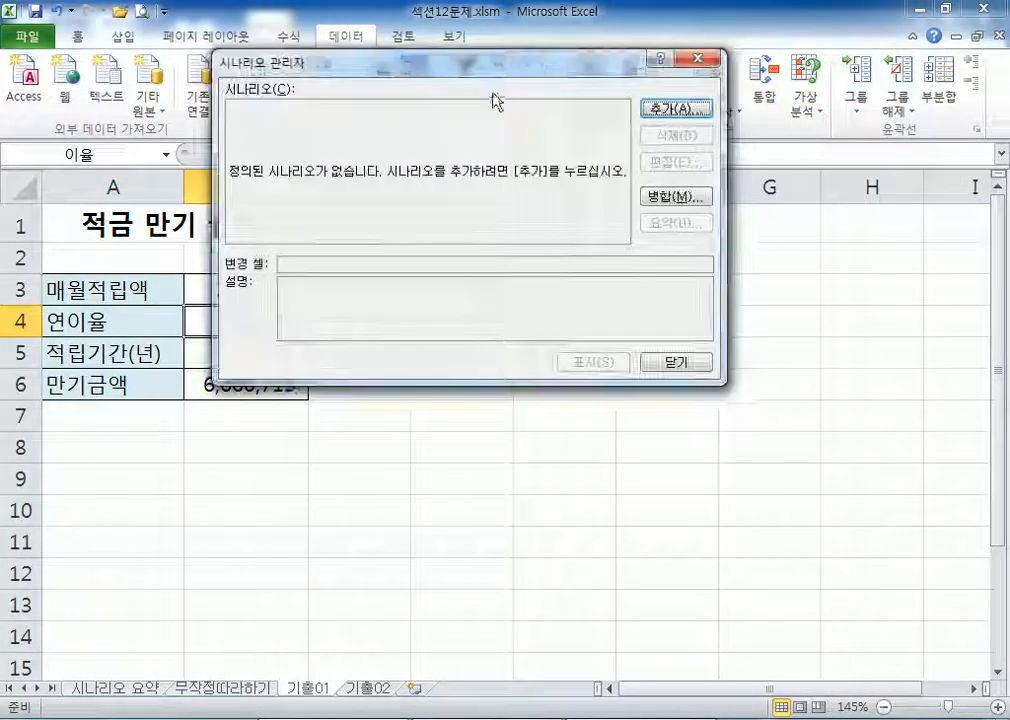
{"action": "left_click_drag", "start_coordinate": [483, 66], "coordinate": [642, 125]}
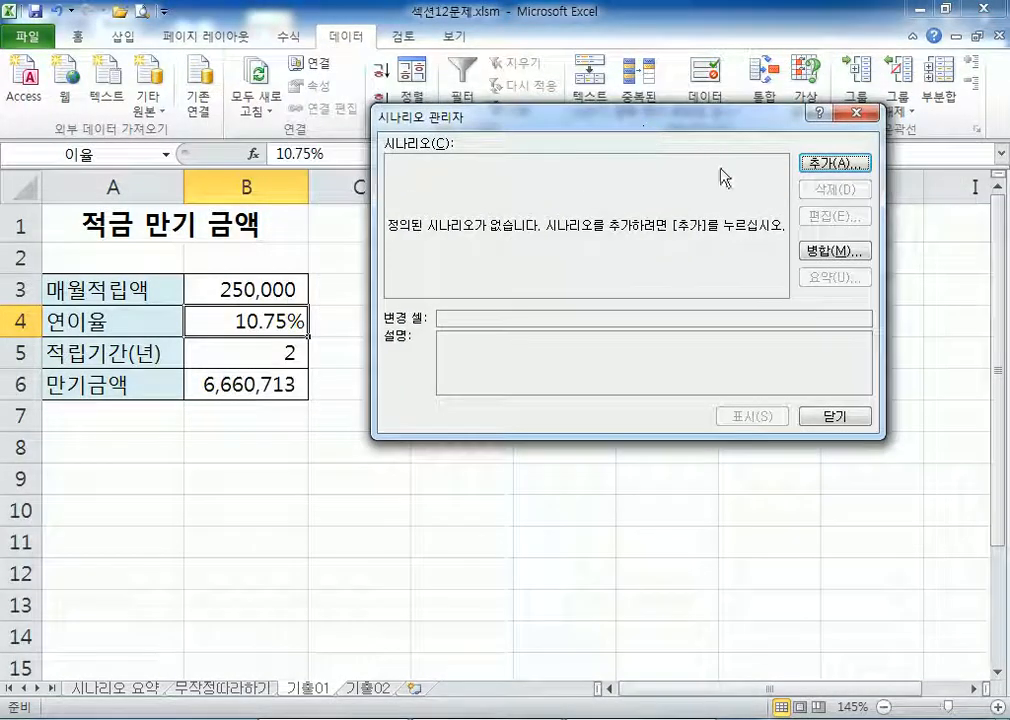
{"action": "left_click", "coordinate": [834, 162]}
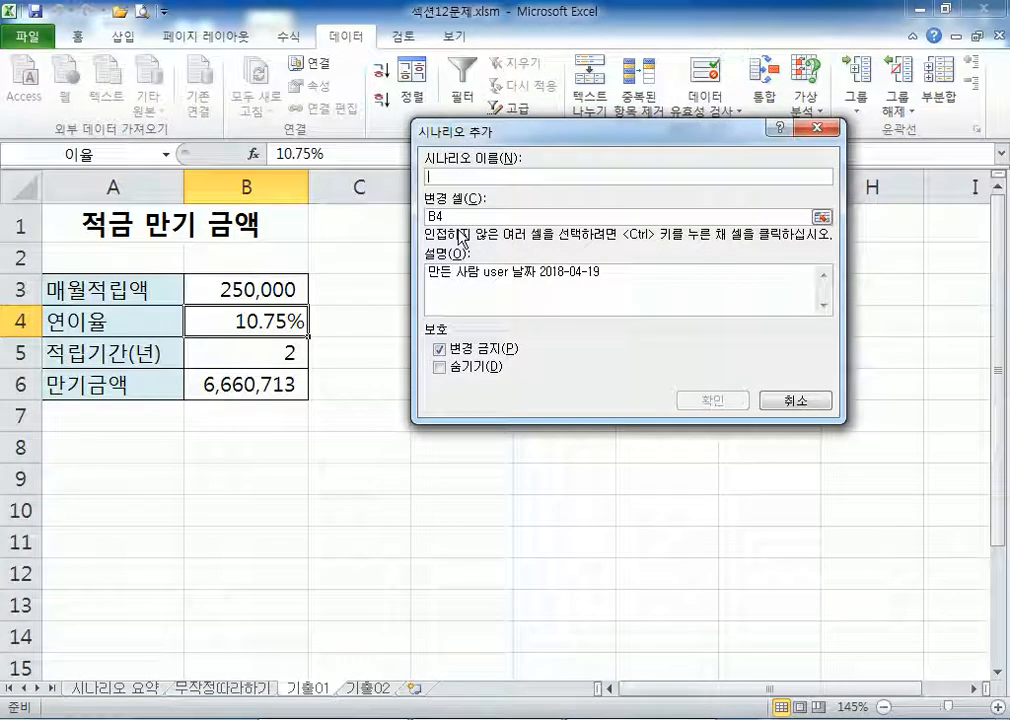
{"action": "type", "text": "이율10%"}
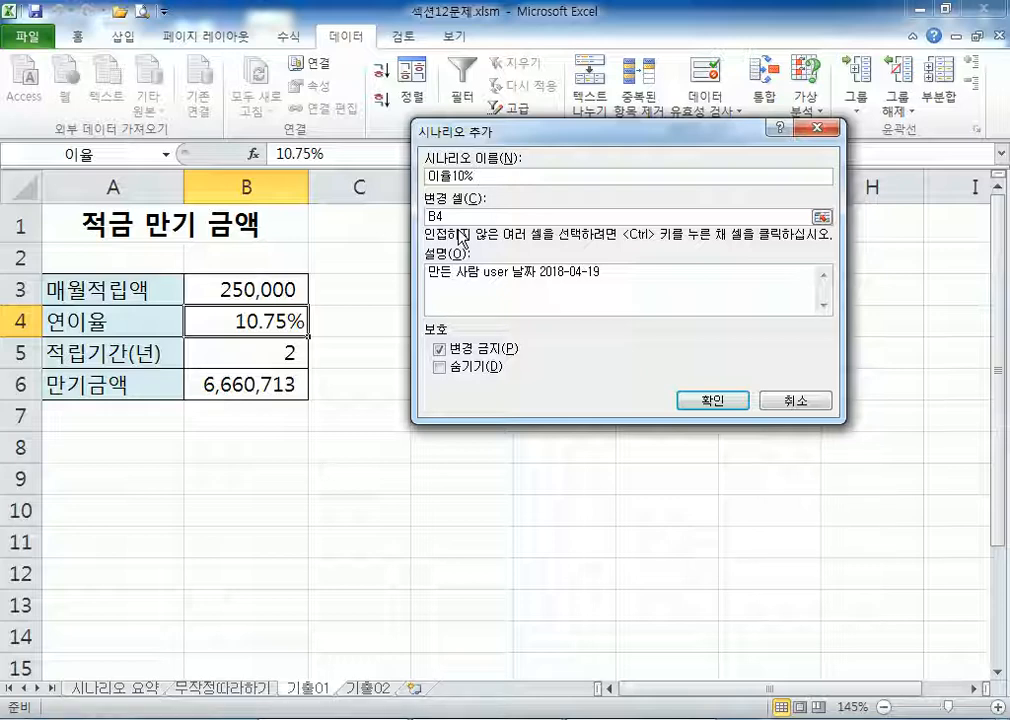
{"action": "left_click", "coordinate": [461, 216]}
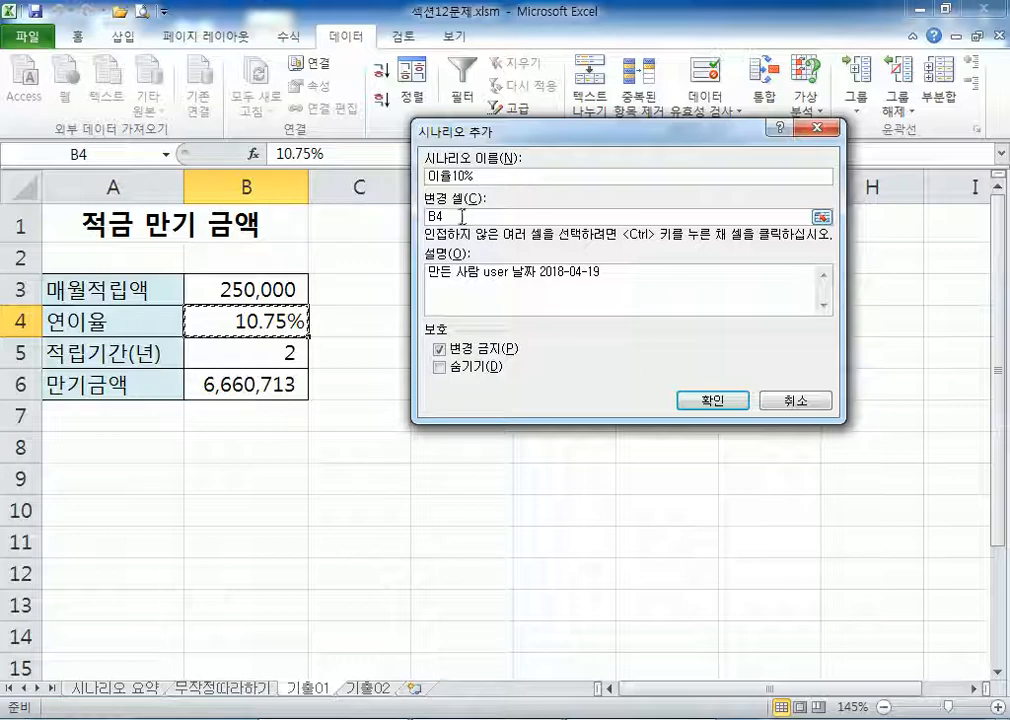
{"action": "left_click_drag", "start_coordinate": [461, 216], "coordinate": [418, 219]}
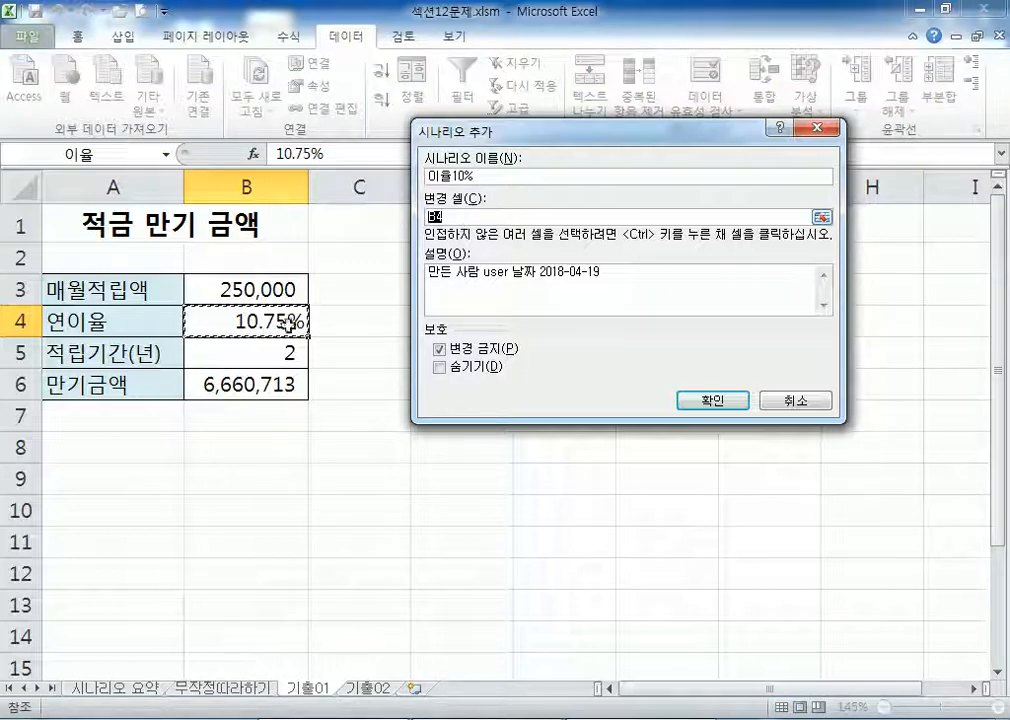
{"action": "left_click", "coordinate": [451, 216]}
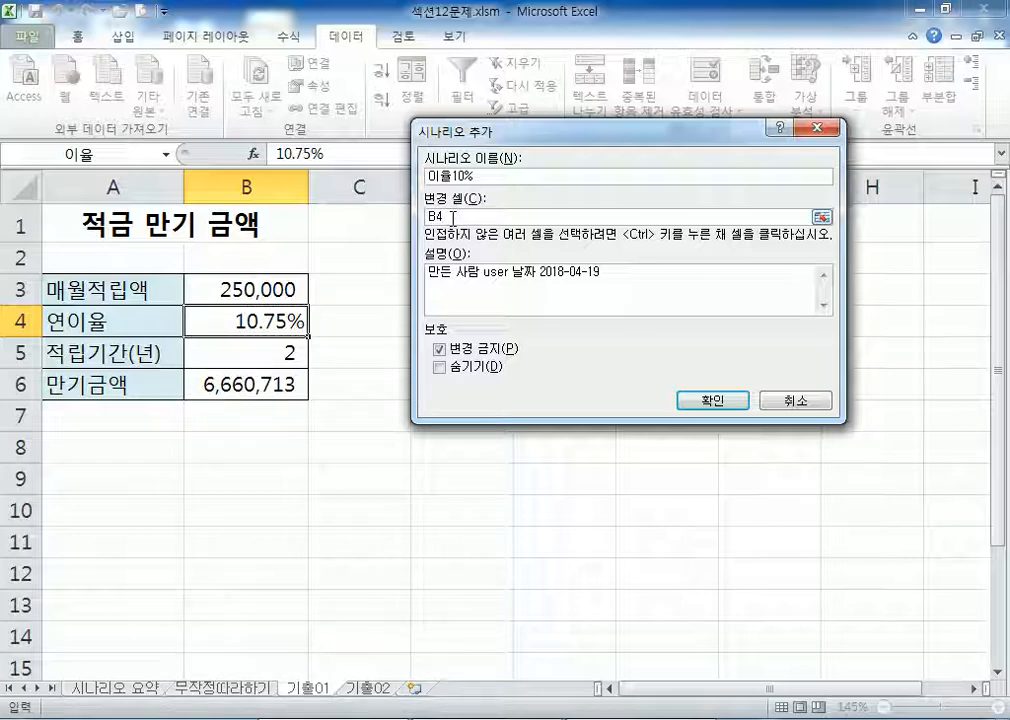
{"action": "left_click", "coordinate": [491, 177]}
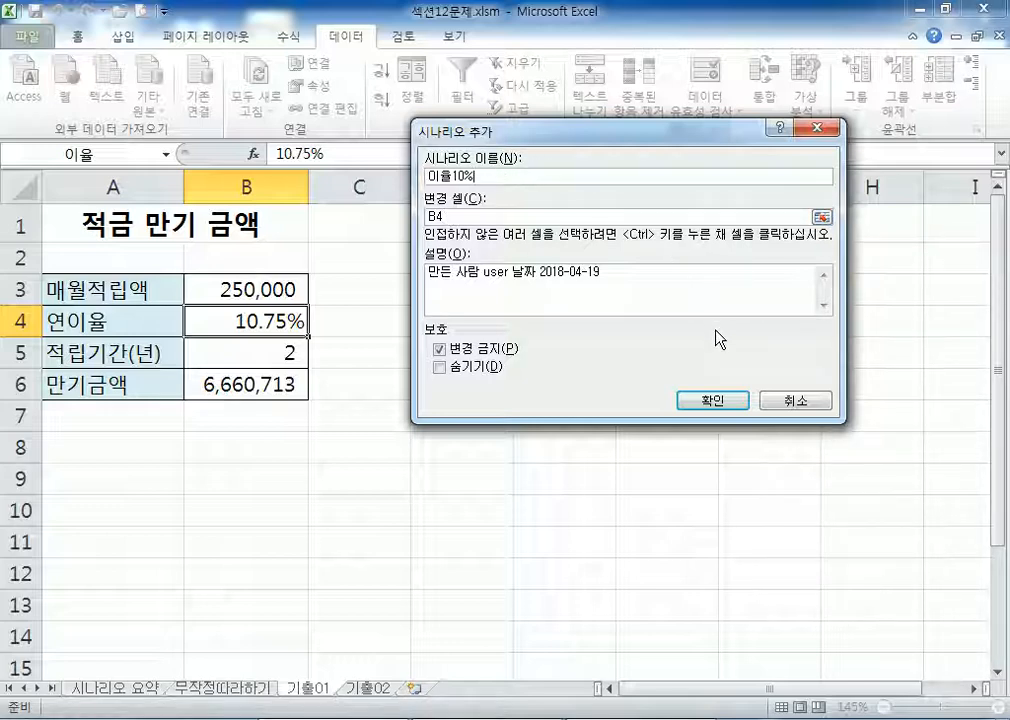
{"action": "left_click", "coordinate": [717, 405]}
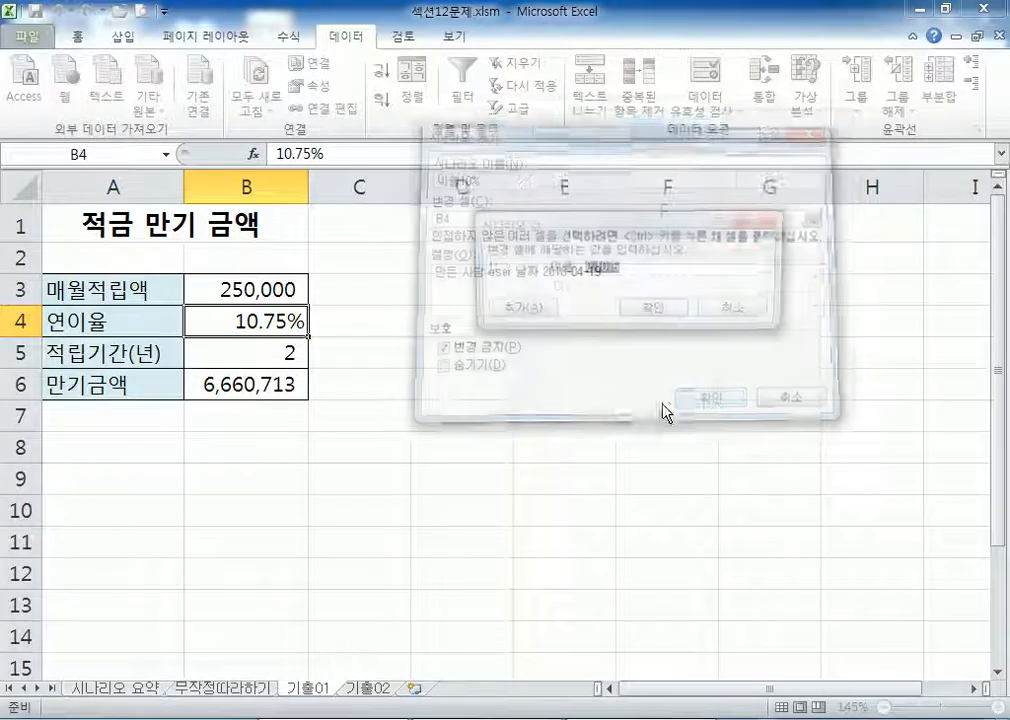
Step: Try to enter 0.1 as the 이율 value of the scenario and save it
{"action": "type", "text": "0."}
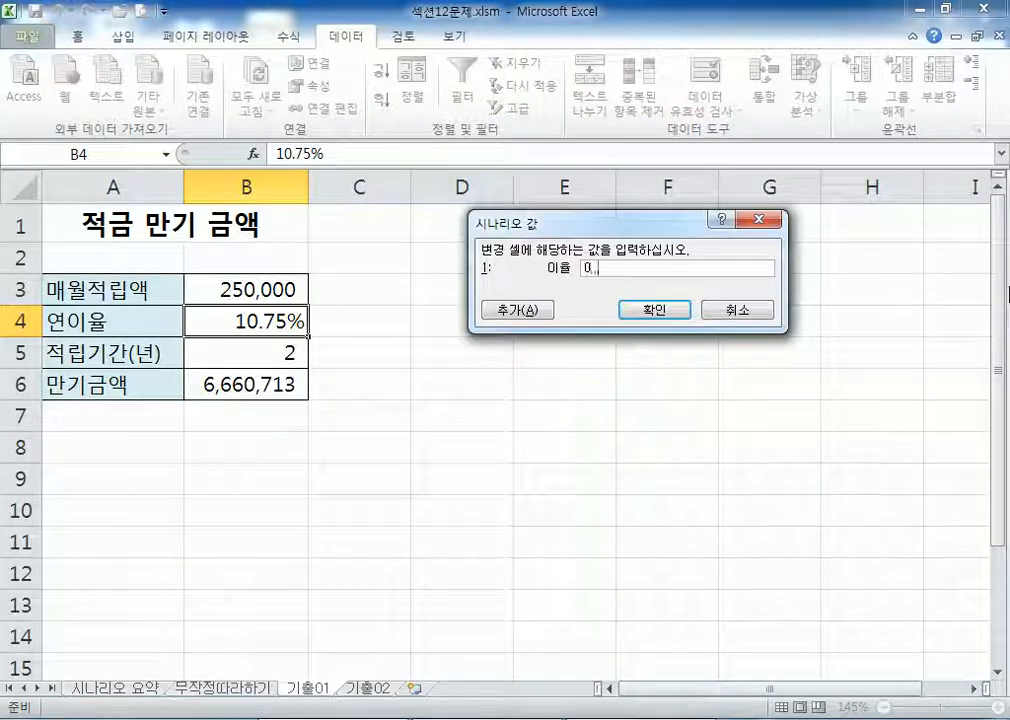
{"action": "type", "text": "11"}
{"action": "key", "text": "BackSpace"}
{"action": "key", "text": "BackSpace"}
{"action": "type", "text": "0.10%"}
{"action": "key", "text": "BackSpace"}
{"action": "key", "text": "BackSpace"}
{"action": "type", "text": "0."}
{"action": "type", "text": "1"}
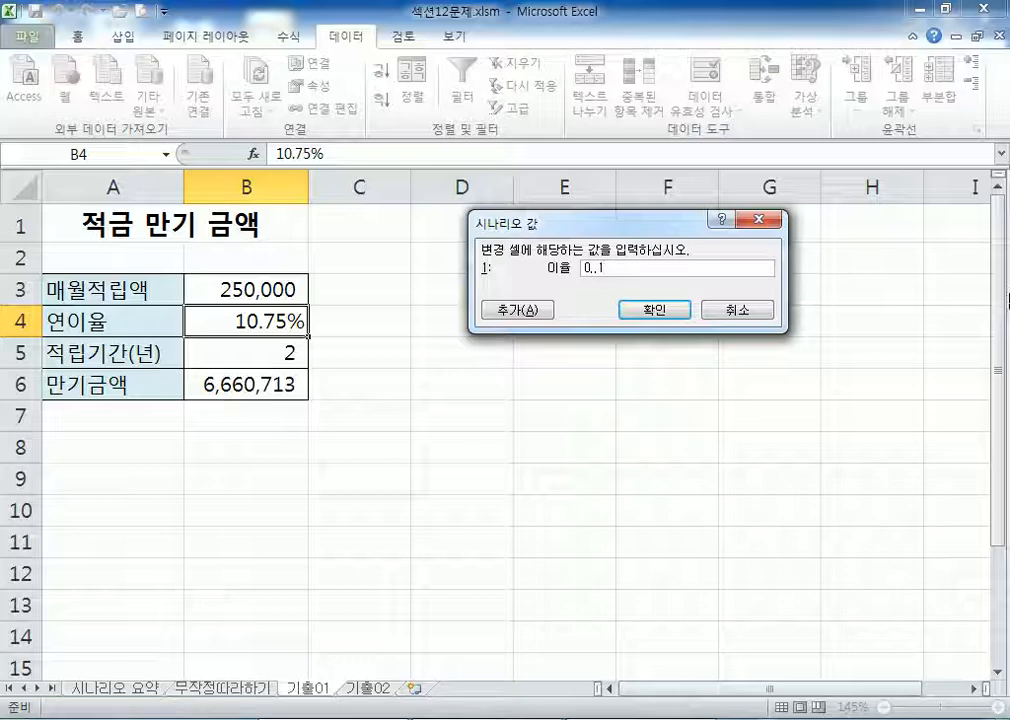
{"action": "left_click", "coordinate": [633, 311]}
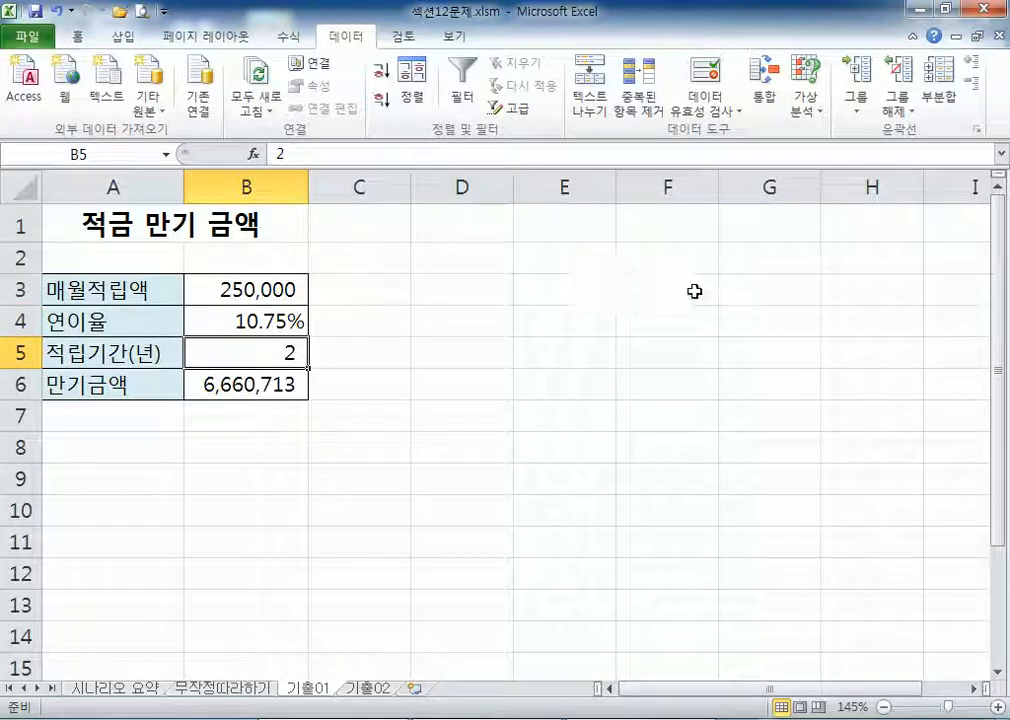
Step: Add a scenario named 이율10% and replace its changing cell with the 연이율 cell B4
{"action": "left_click", "coordinate": [798, 100]}
{"action": "left_click", "coordinate": [825, 135]}
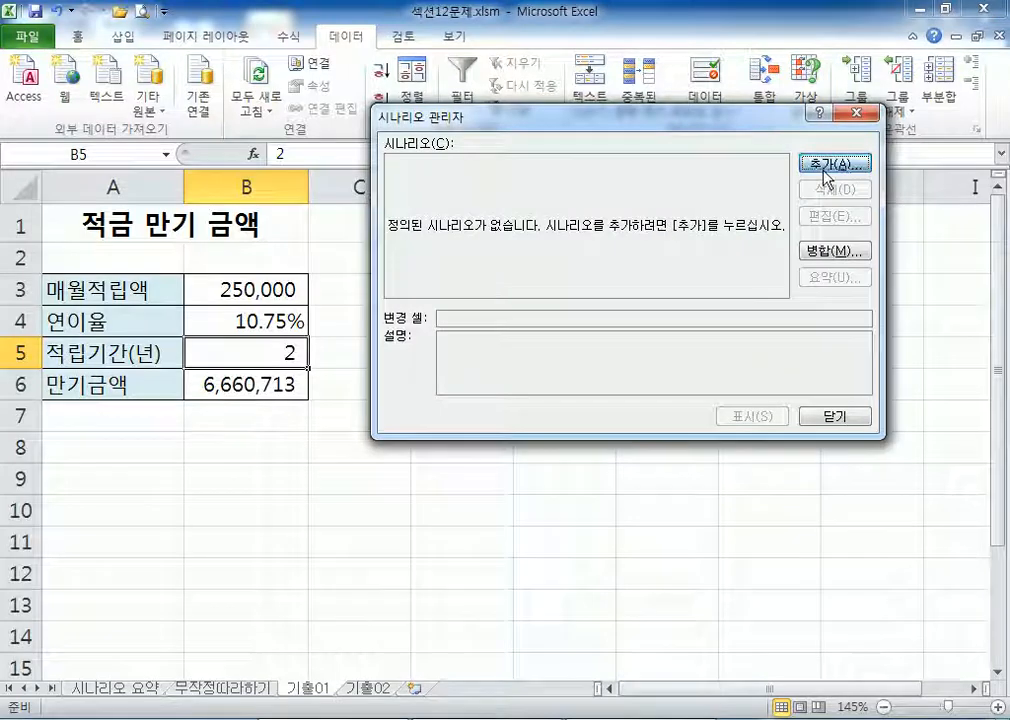
{"action": "left_click", "coordinate": [823, 165]}
{"action": "type", "text": "이율1"}
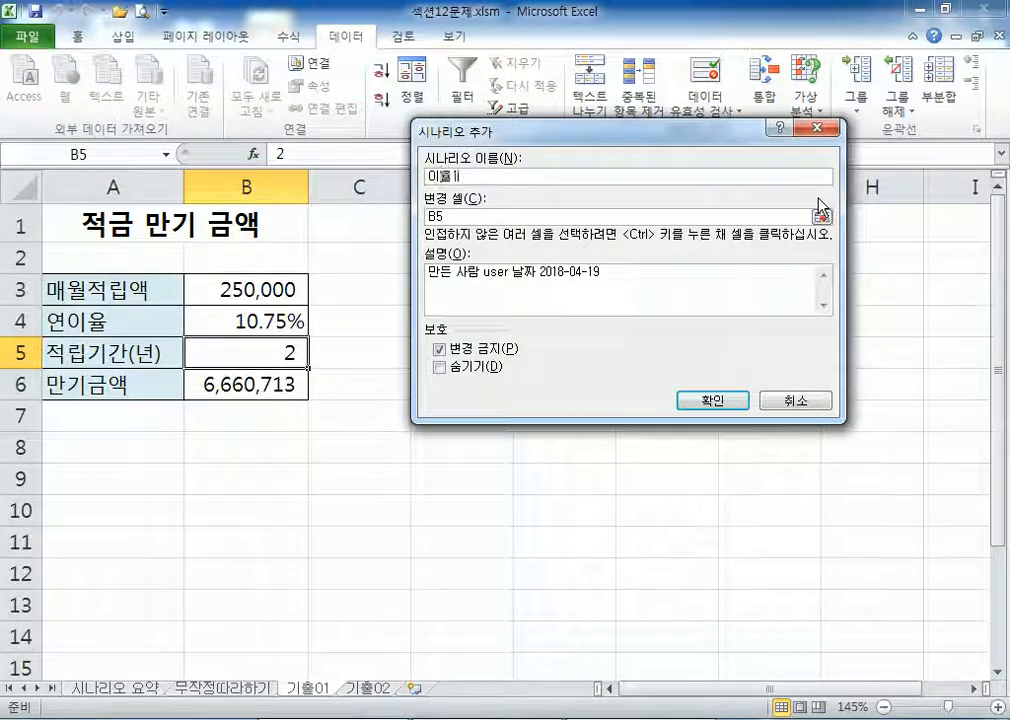
{"action": "type", "text": "0%"}
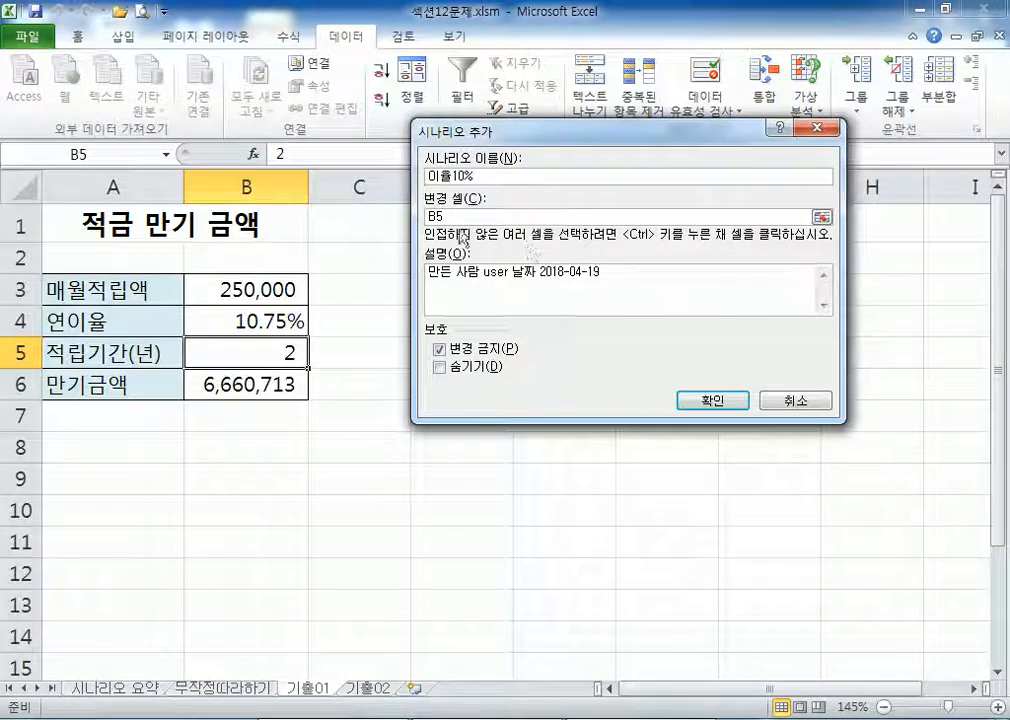
{"action": "key", "text": "Tab"}
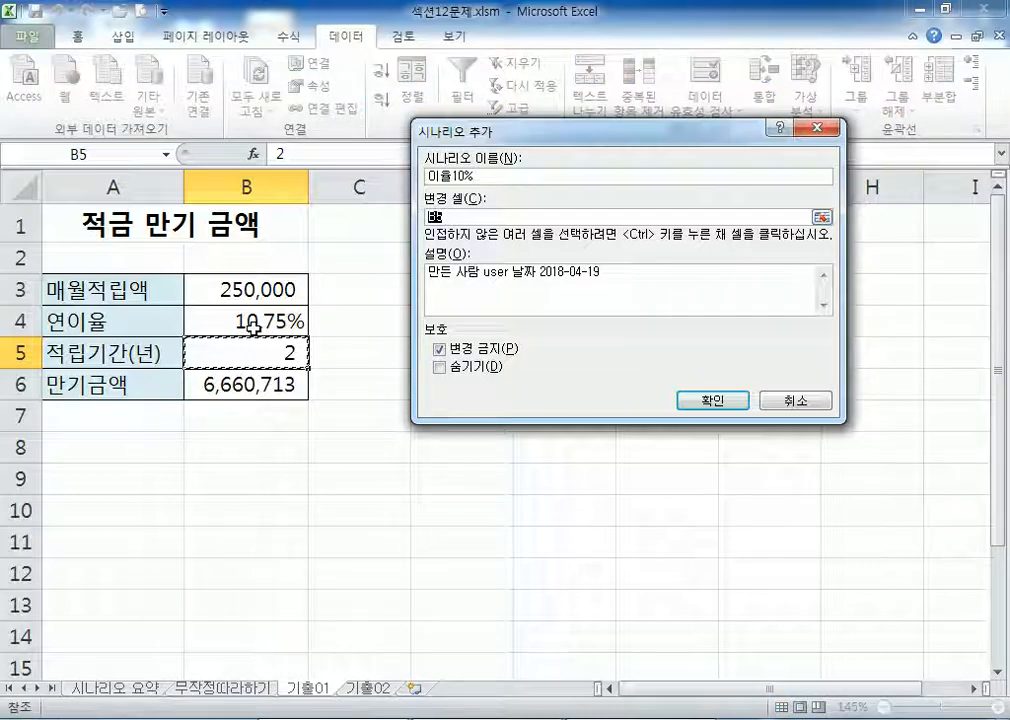
{"action": "left_click", "coordinate": [253, 328]}
{"action": "left_click_drag", "start_coordinate": [502, 136], "coordinate": [462, 147]}
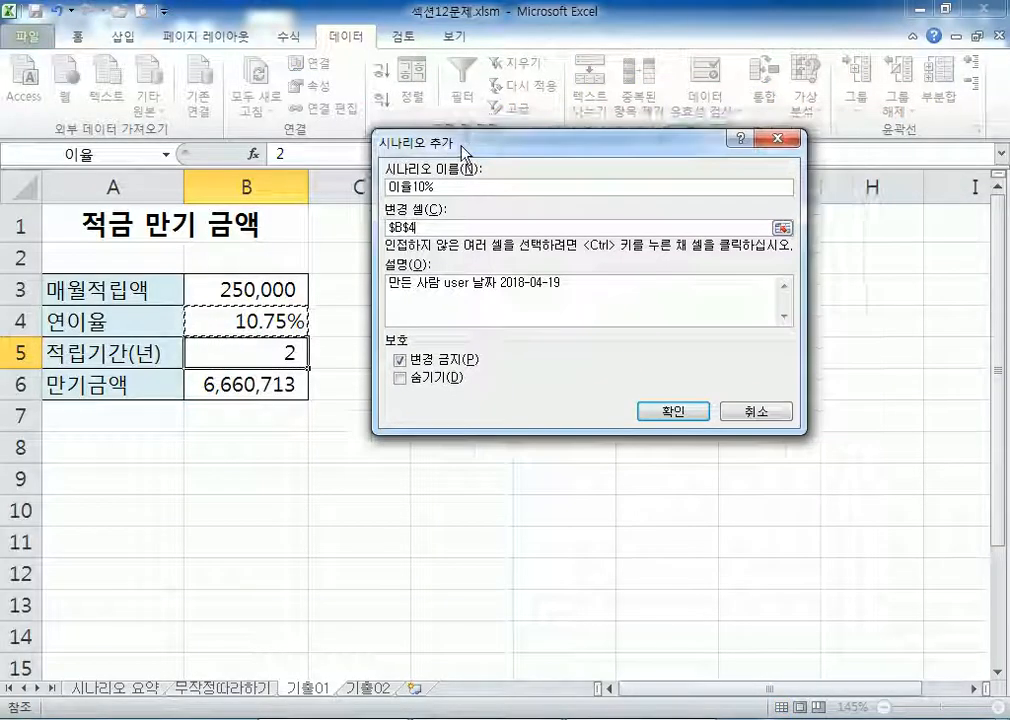
{"action": "left_click", "coordinate": [663, 413]}
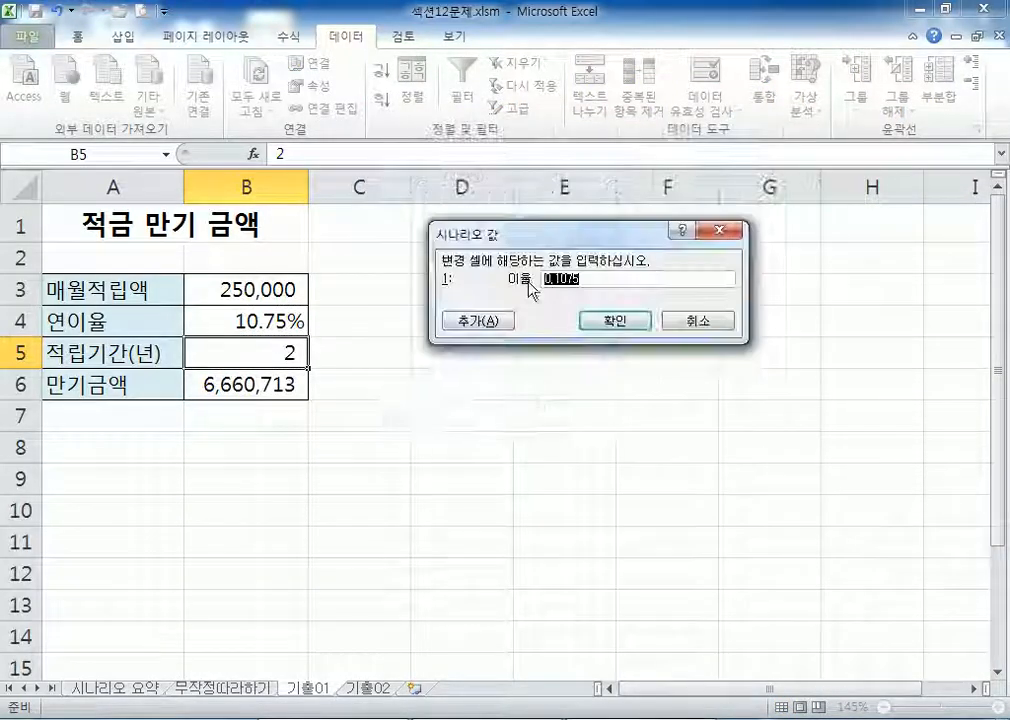
{"action": "type", "text": "0.1"}
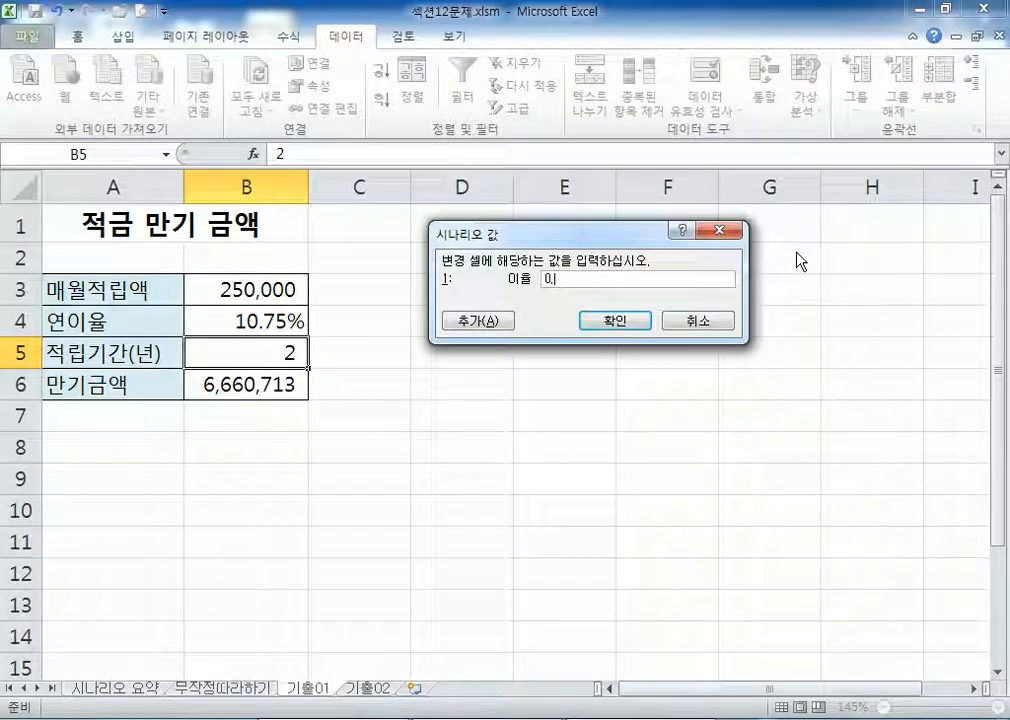
{"action": "key", "text": "BackSpace"}
{"action": "key", "text": "BackSpace"}
{"action": "key", "text": "BackSpace"}
{"action": "type", "text": "0.1"}
{"action": "key", "text": "BackSpace"}
{"action": "key", "text": "BackSpace"}
{"action": "key", "text": "BackSpace"}
{"action": "type", "text": "0..............."}
{"action": "key", "text": "shift+Home"}
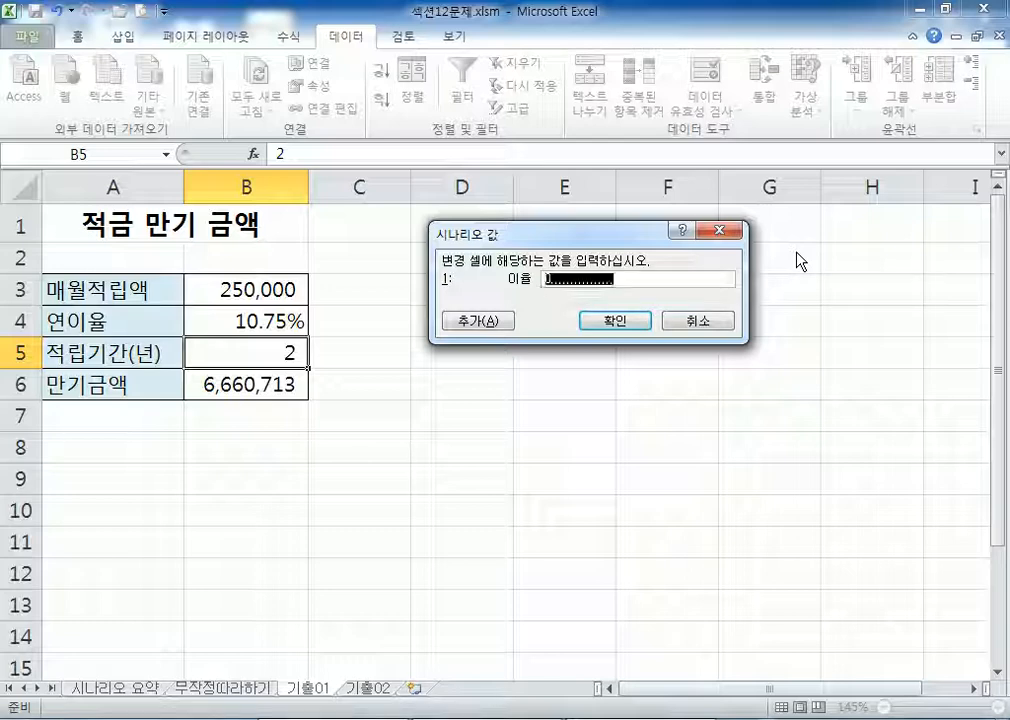
{"action": "type", "text": "0"}
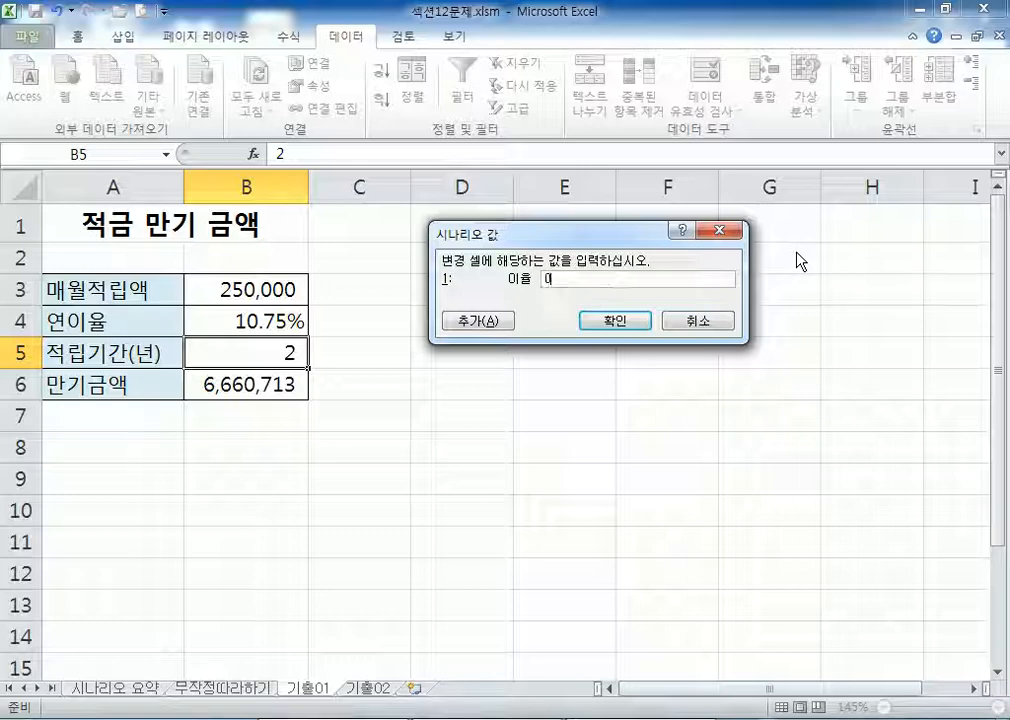
{"action": "type", "text": ".1"}
{"action": "key", "text": "BackSpace"}
{"action": "key", "text": "BackSpace"}
{"action": "key", "text": "BackSpace"}
Step: Set the 이율 value to 10%, save the scenario and return to the scenario list
{"action": "type", "text": "10%"}
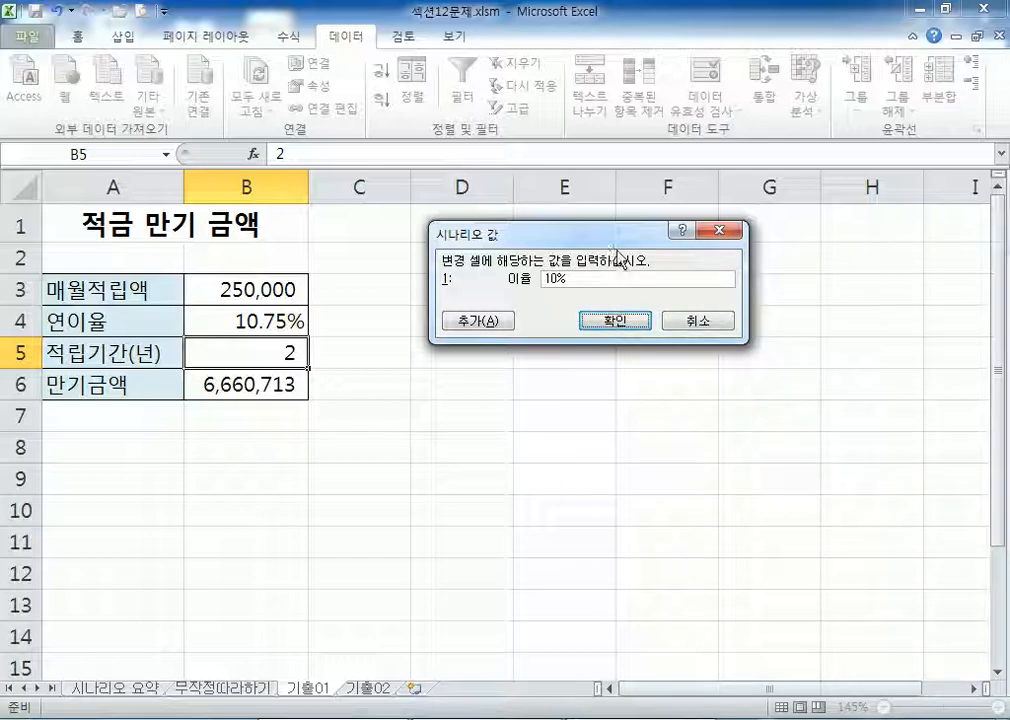
{"action": "left_click", "coordinate": [489, 321]}
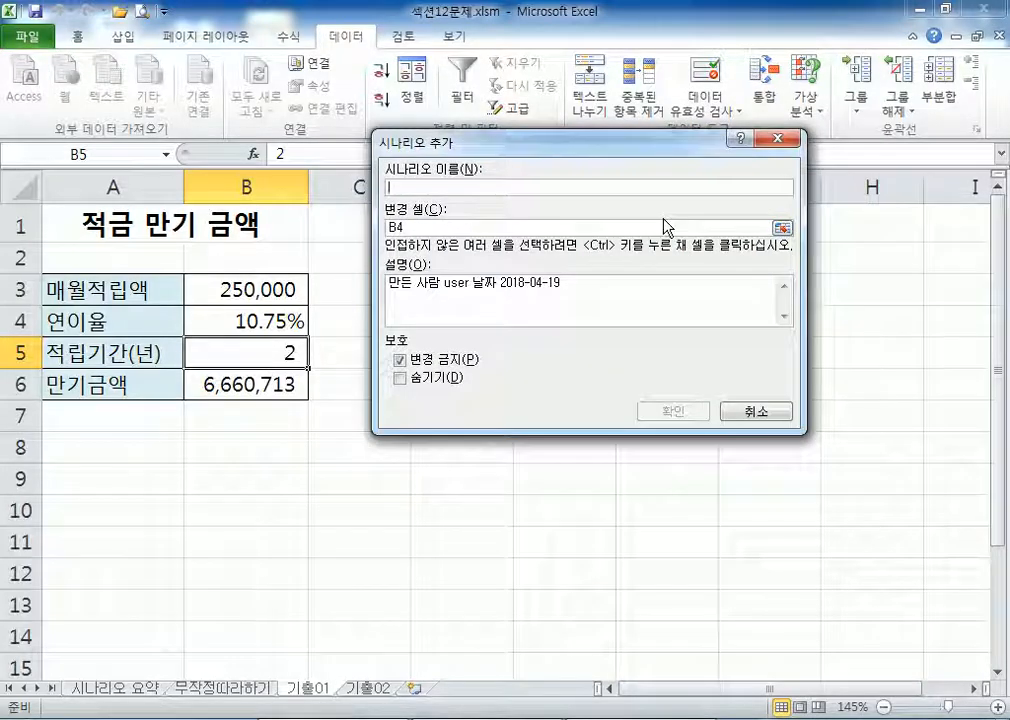
{"action": "left_click", "coordinate": [772, 413]}
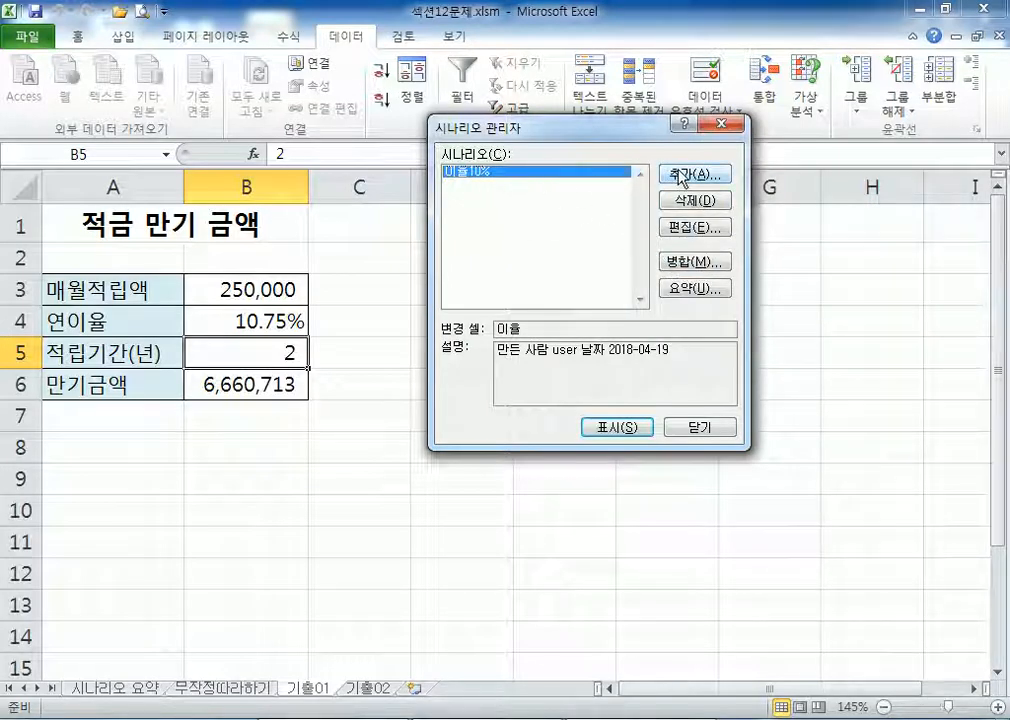
Step: Check the 이율 value stored in the 이율10% scenario
{"action": "left_click", "coordinate": [674, 229]}
{"action": "left_click", "coordinate": [668, 412]}
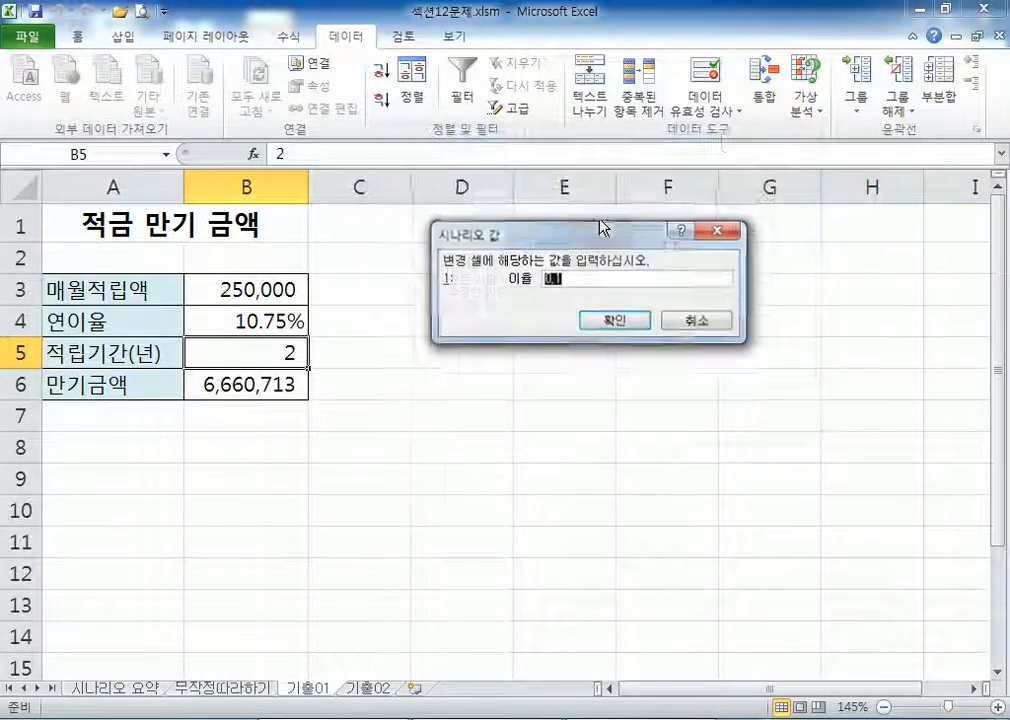
{"action": "left_click", "coordinate": [604, 320]}
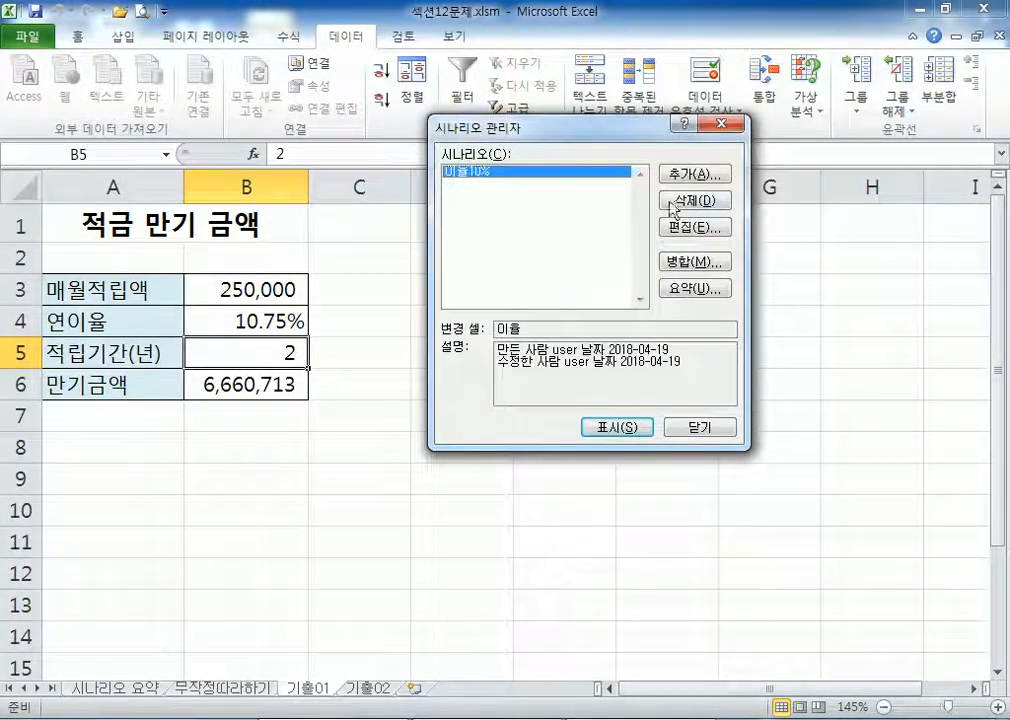
Step: Add a second scenario named 이율11.5% with the 연이율 cell B4 as its changing cell
{"action": "left_click", "coordinate": [689, 176]}
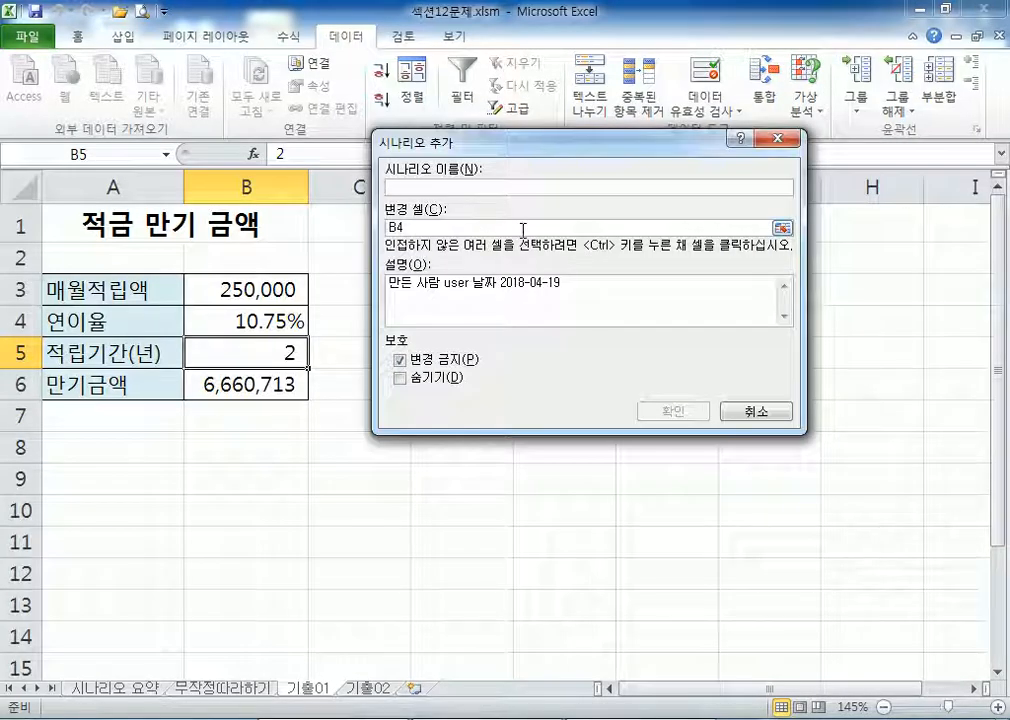
{"action": "type", "text": "이"}
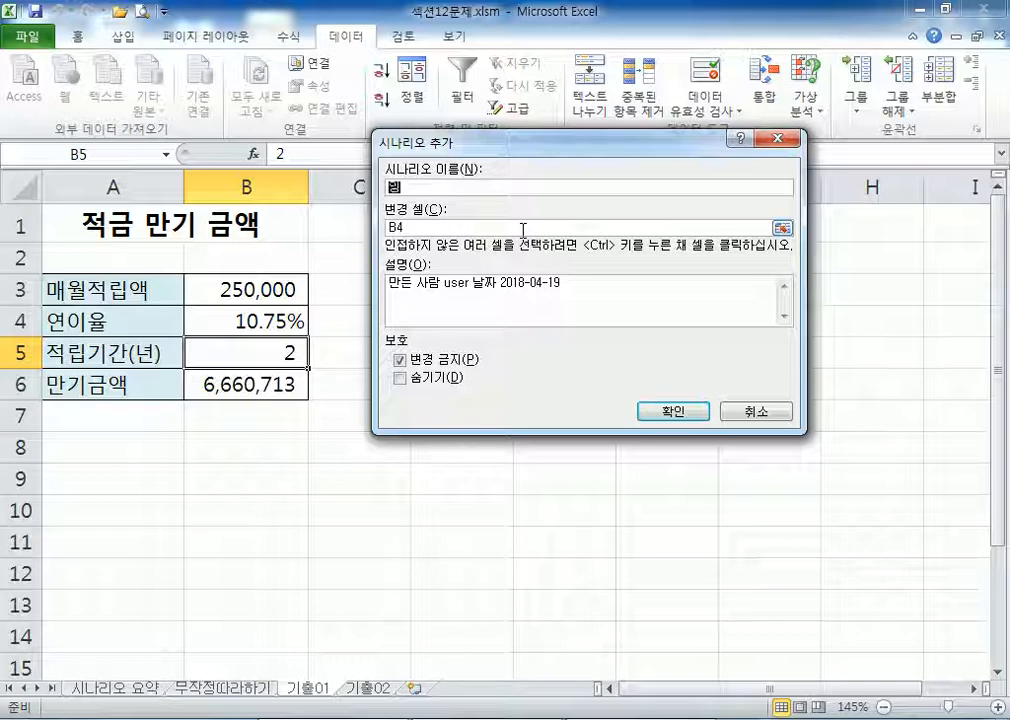
{"action": "type", "text": "율11.5%"}
{"action": "left_click", "coordinate": [522, 229]}
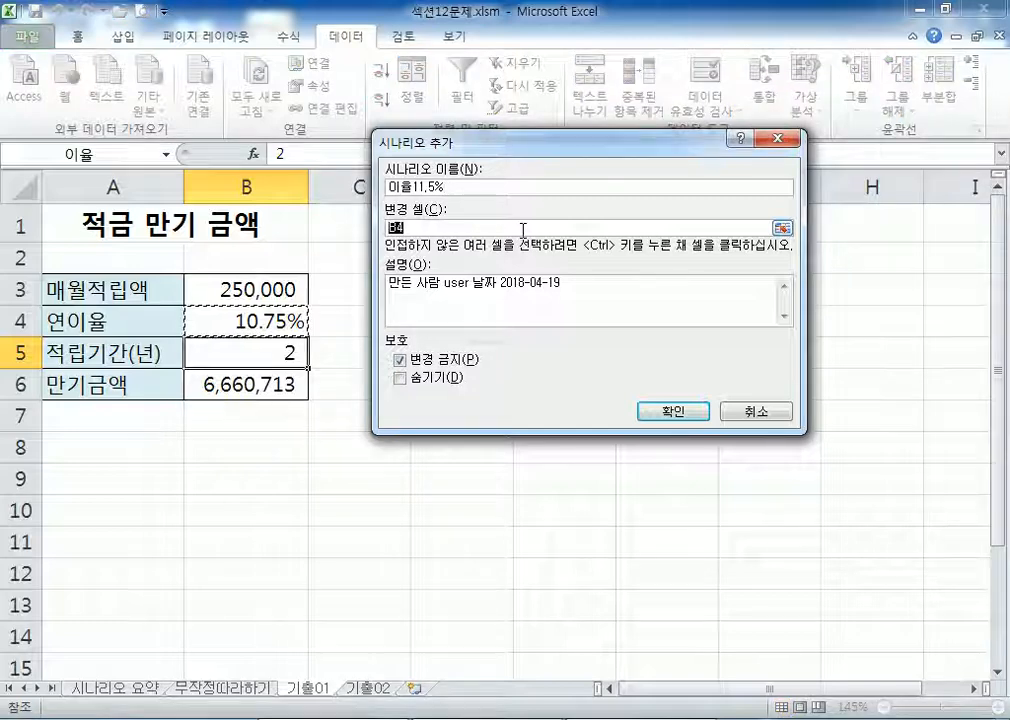
{"action": "left_click", "coordinate": [660, 411]}
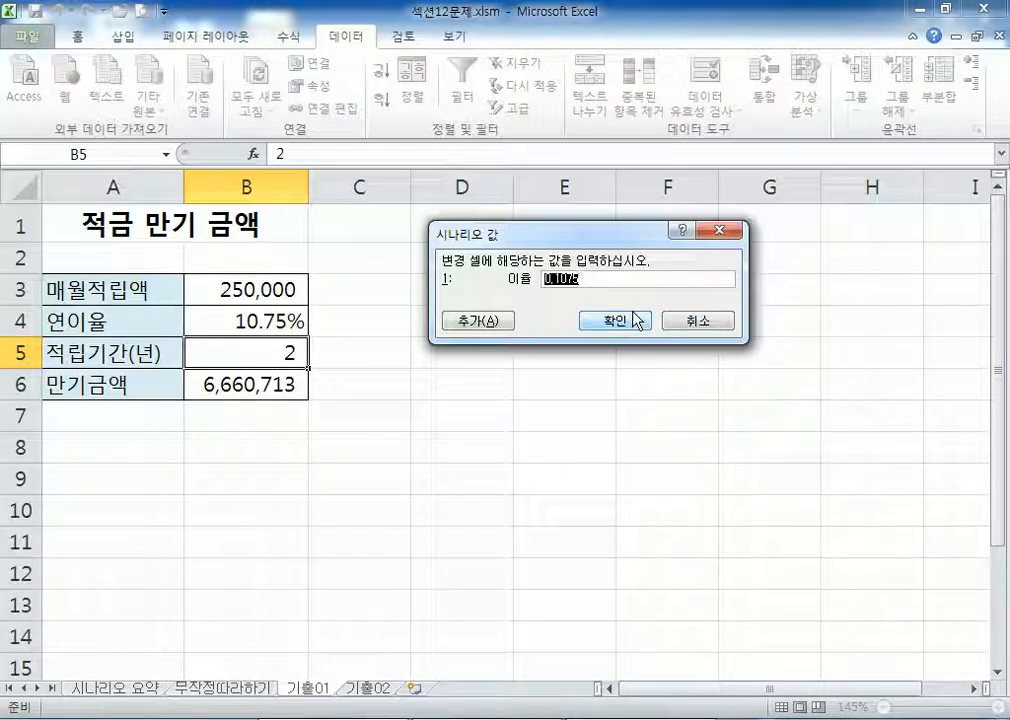
Step: Set the 이율 value of the 이율11.5% scenario to 0.115 and save the scenario
{"action": "type", "text": "11.5%"}
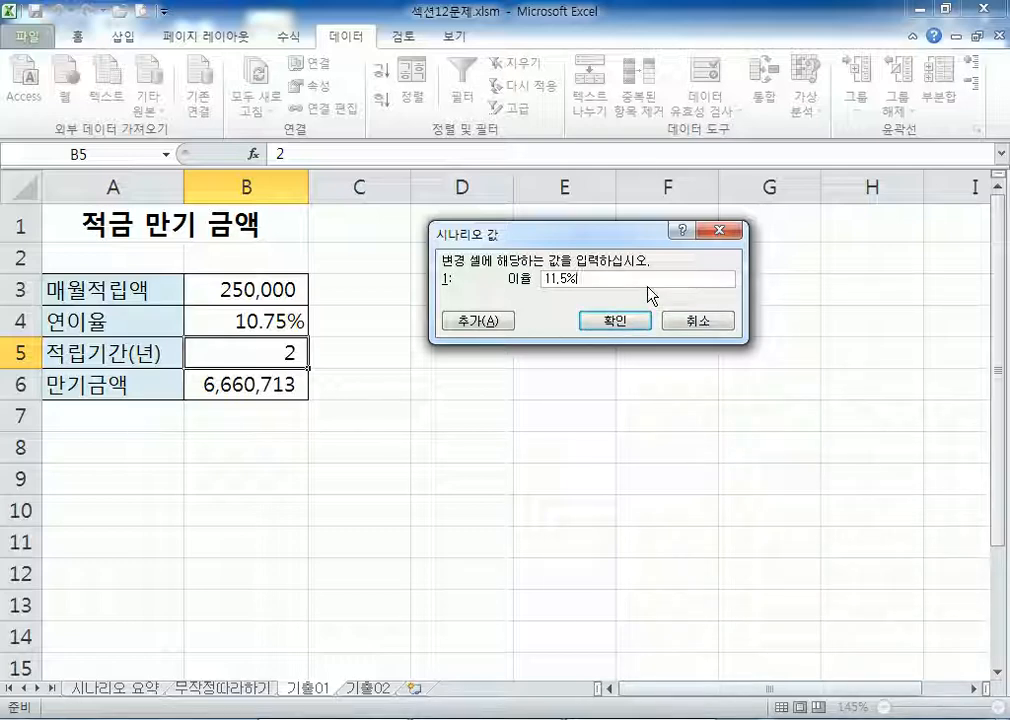
{"action": "key", "text": "BackSpace"}
{"action": "key", "text": "BackSpace"}
{"action": "key", "text": "BackSpace"}
{"action": "key", "text": "BackSpace"}
{"action": "key", "text": "BackSpace"}
{"action": "type", "text": "0.115"}
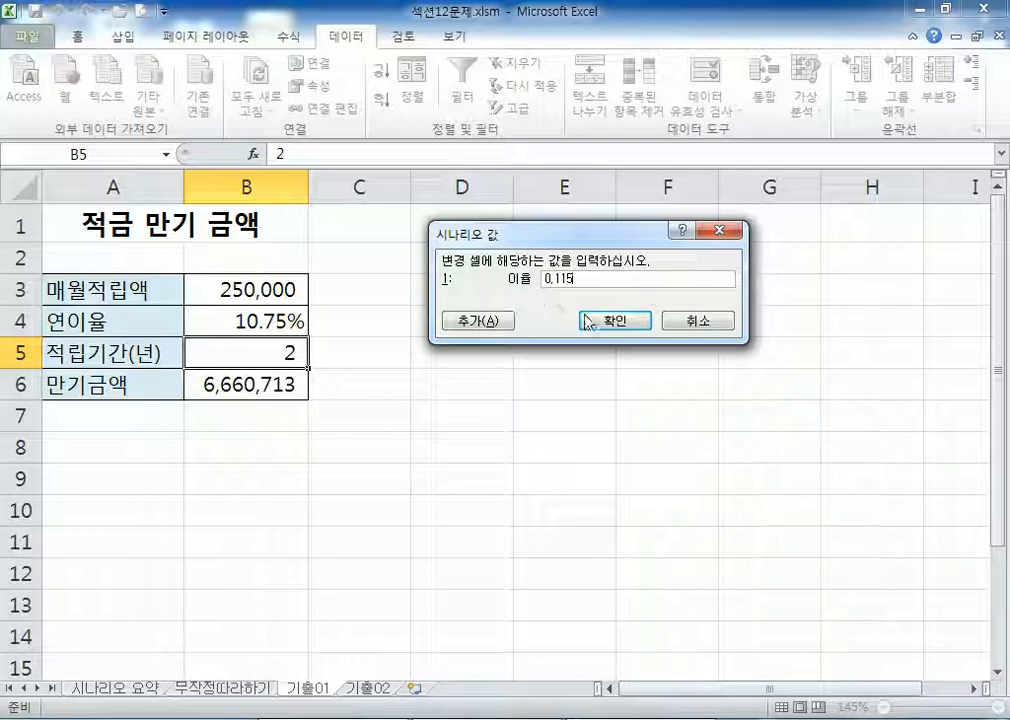
{"action": "left_click", "coordinate": [615, 320]}
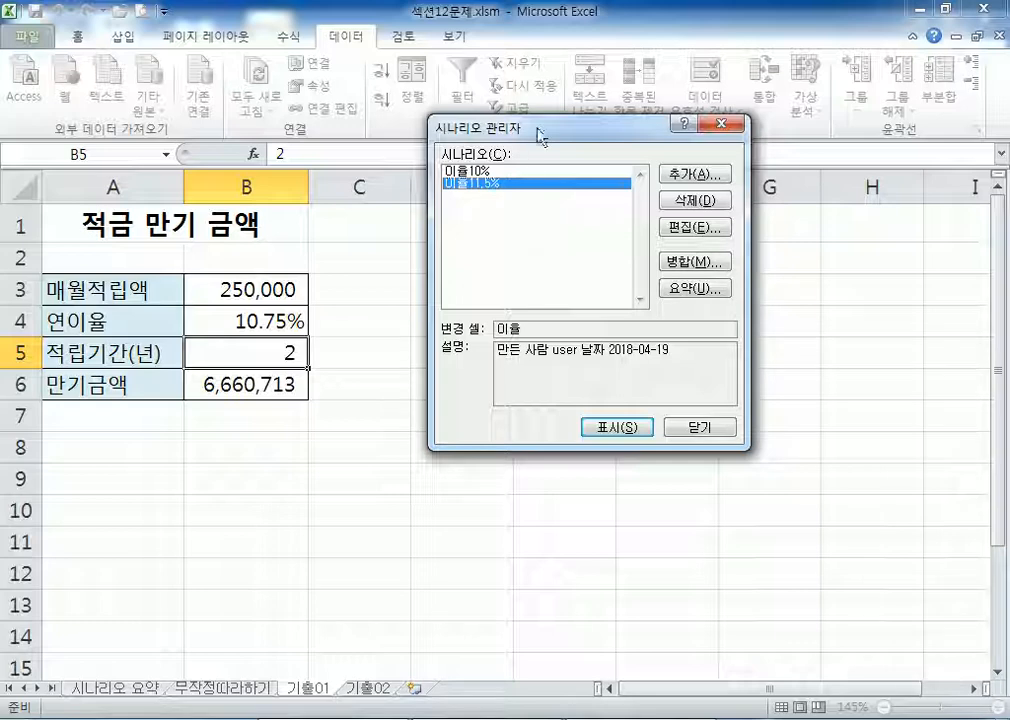
Step: Generate a scenario summary report with the 만기금액 cell B6 as the result cell
{"action": "left_click", "coordinate": [688, 289]}
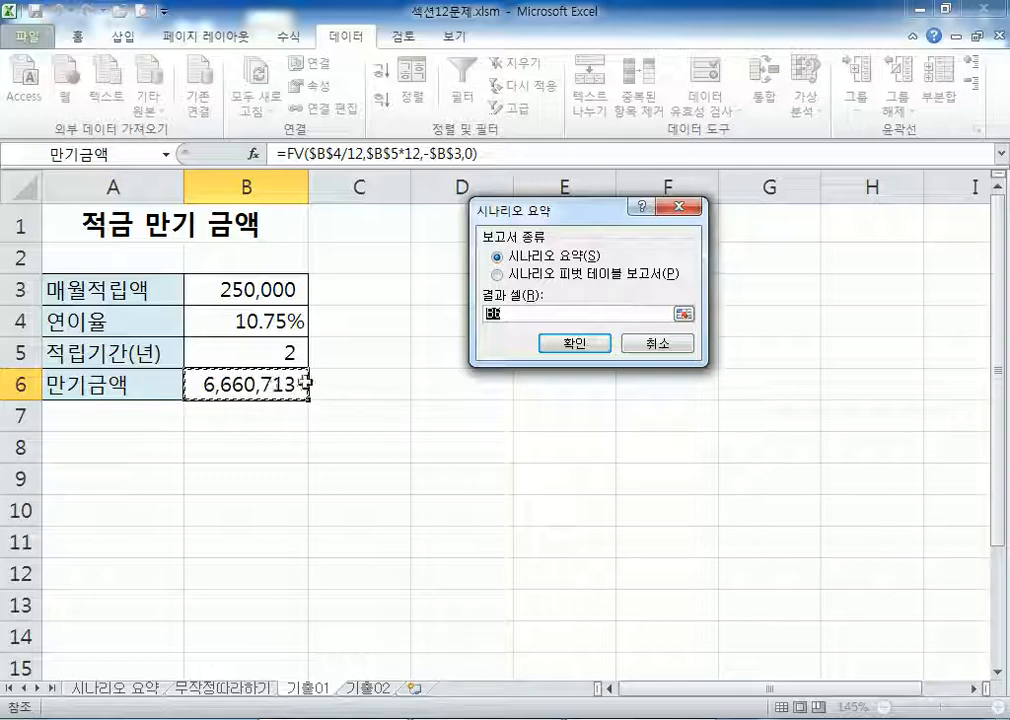
{"action": "left_click", "coordinate": [578, 345]}
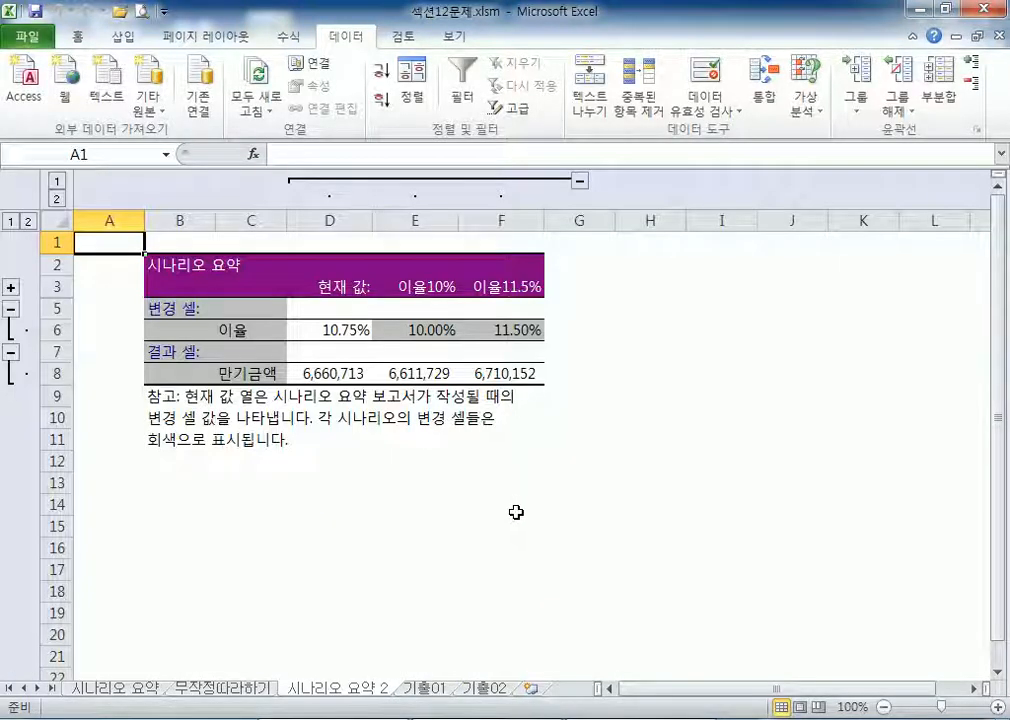
Step: Examine the current value, 이율10% and 이율11.5% columns of the summary report, and return to the 기출01 sheet
{"action": "double_click", "coordinate": [754, 12]}
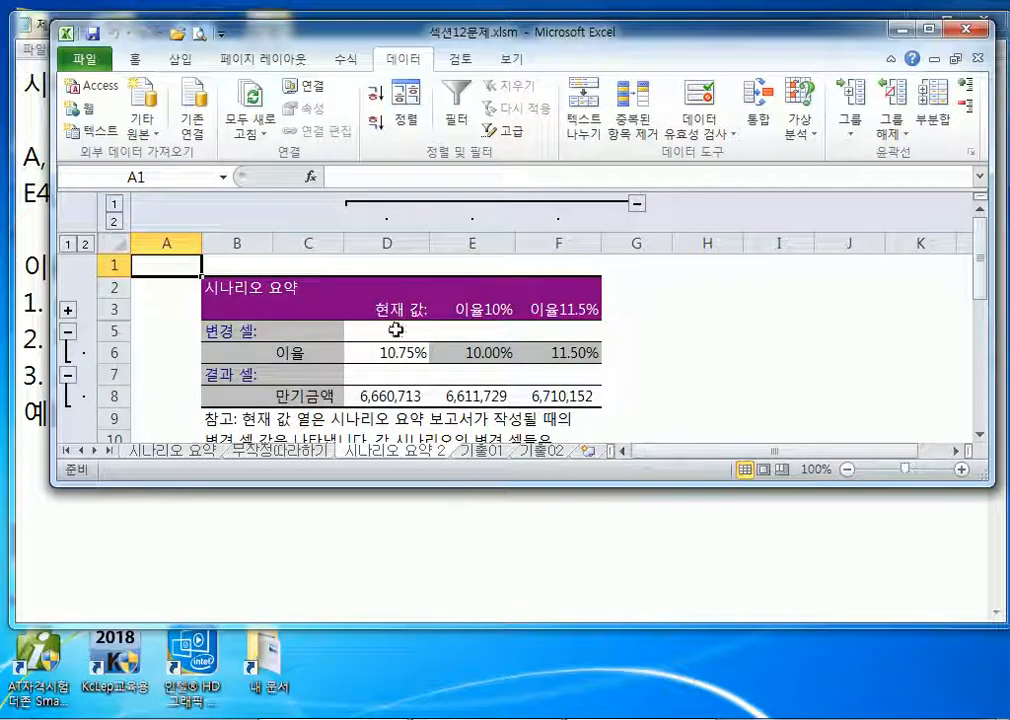
{"action": "left_click_drag", "start_coordinate": [390, 352], "coordinate": [395, 396]}
{"action": "left_click_drag", "start_coordinate": [472, 309], "coordinate": [541, 309]}
{"action": "left_click_drag", "start_coordinate": [472, 243], "coordinate": [555, 243]}
{"action": "left_click", "coordinate": [512, 315]}
{"action": "scroll", "coordinate": [508, 320], "scroll_direction": "down", "scroll_amount": 3}
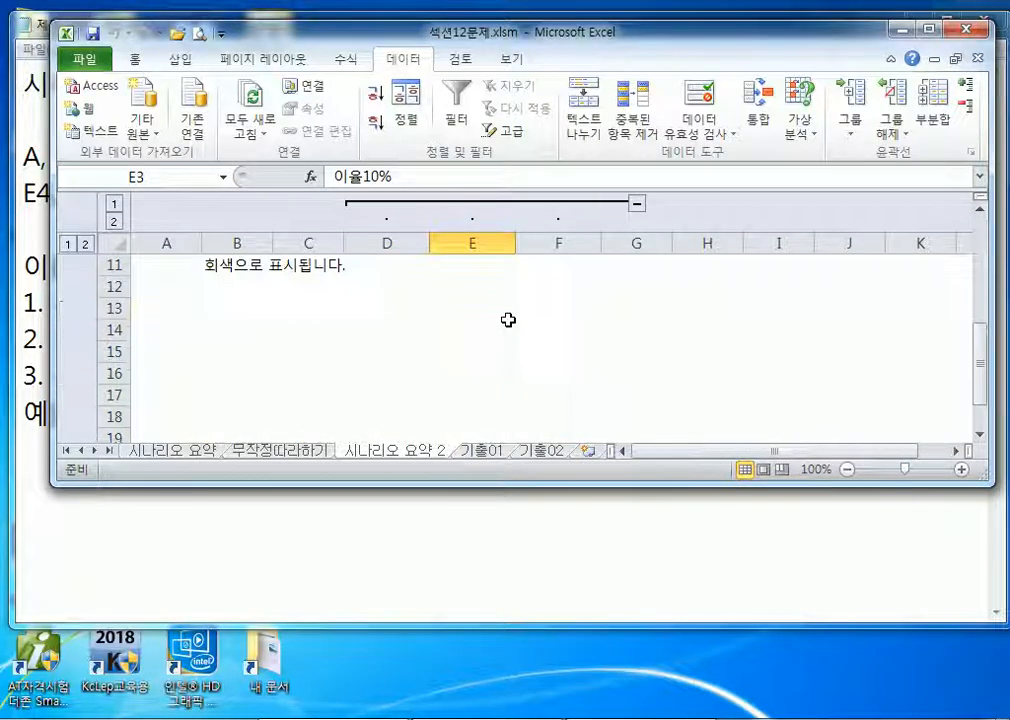
{"action": "scroll", "coordinate": [508, 320], "scroll_direction": "up", "scroll_amount": 1}
{"action": "left_click", "coordinate": [483, 451]}
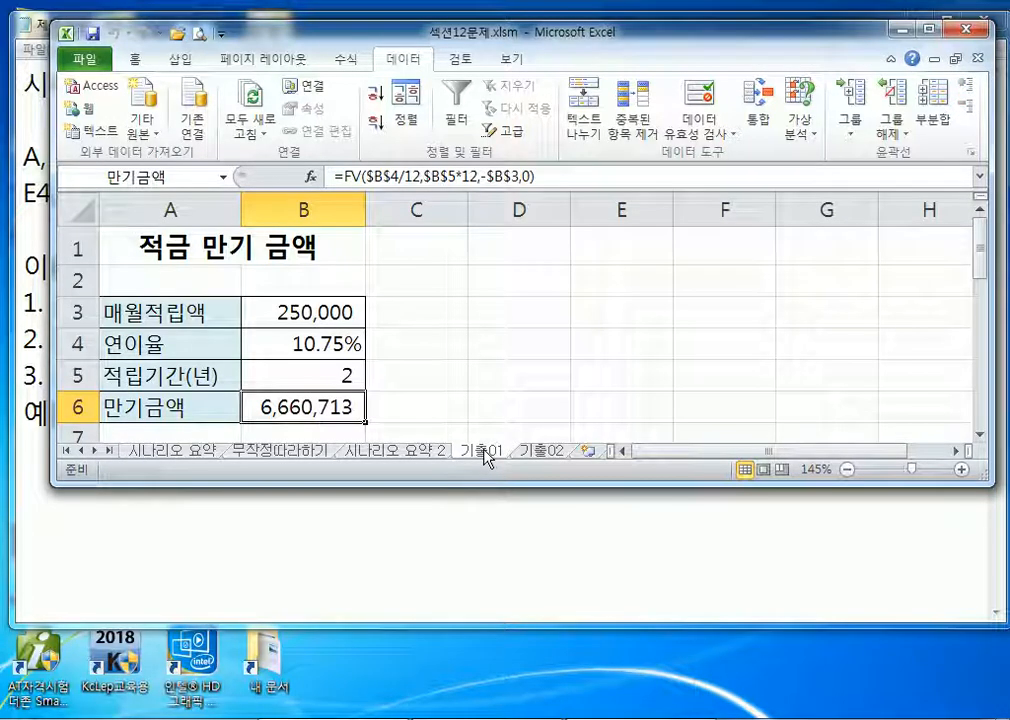
Step: Look through the two scenario summary sheets and the 기출01 and 기출02 sheets to compare their order in the workbook
{"action": "left_click", "coordinate": [400, 451]}
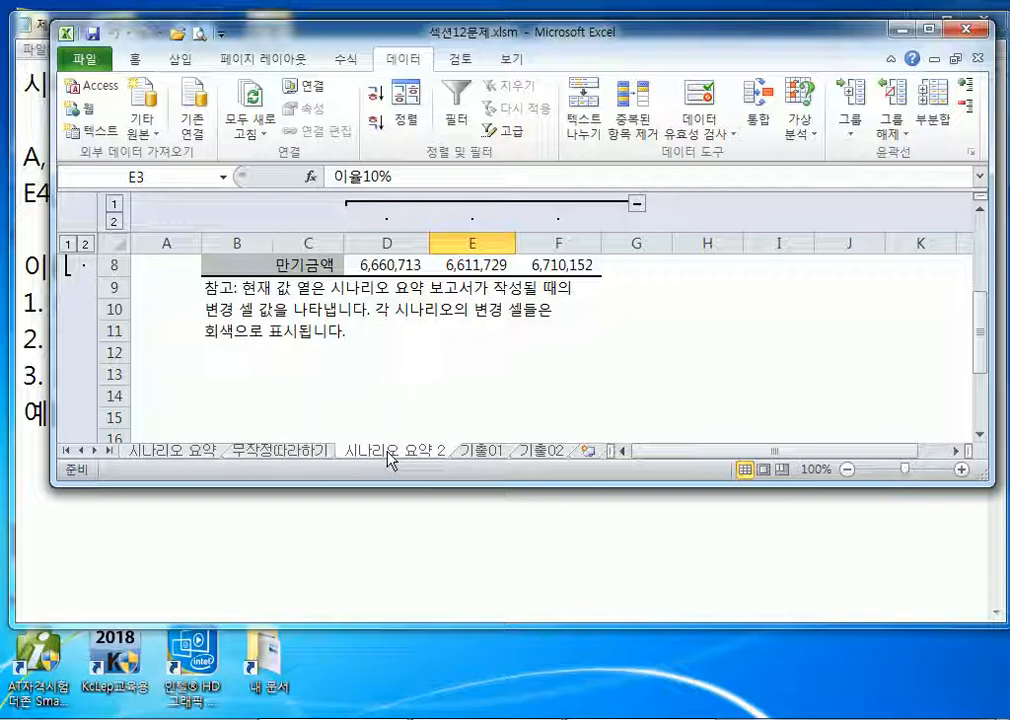
{"action": "left_click", "coordinate": [190, 452]}
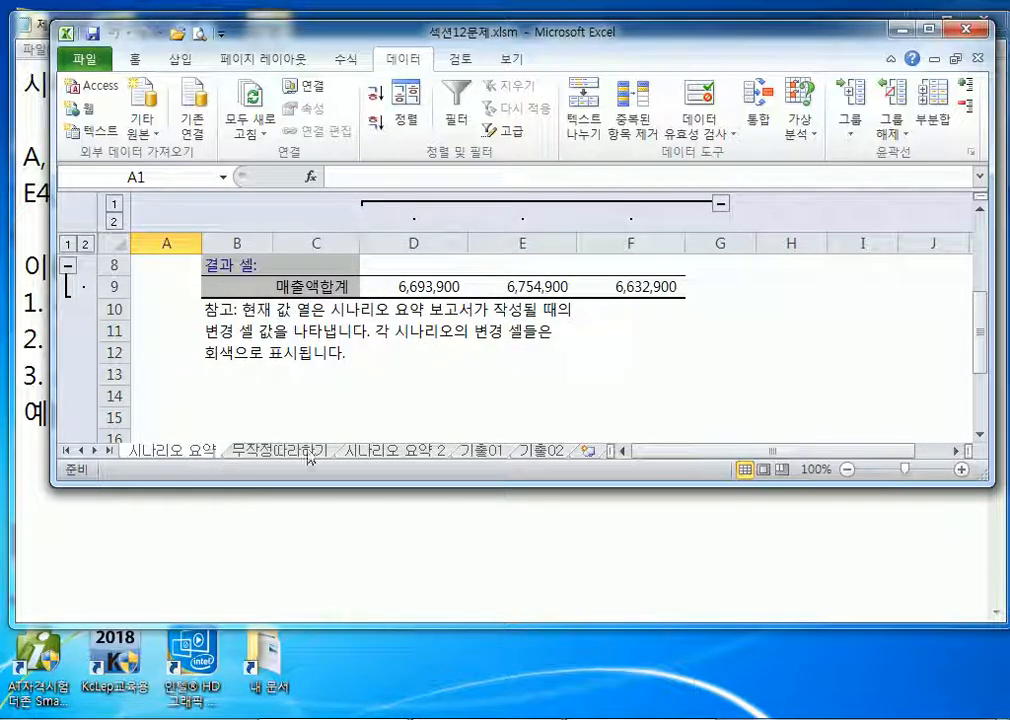
{"action": "left_click", "coordinate": [413, 455]}
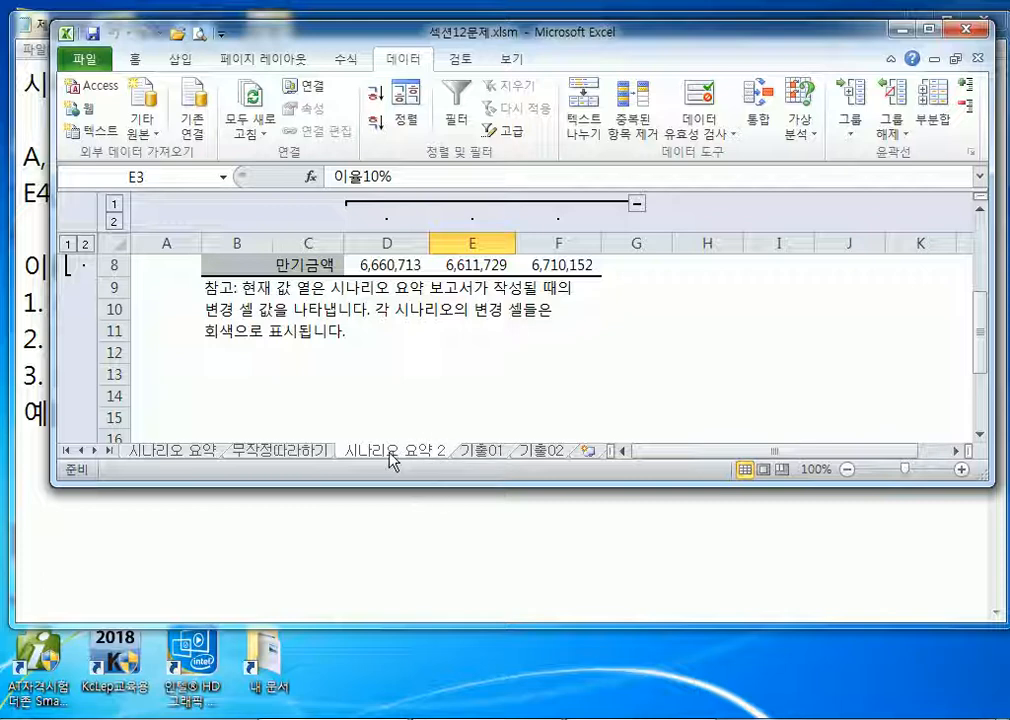
{"action": "mouse_move", "coordinate": [389, 453]}
{"action": "left_mouse_down"}
{"action": "mouse_move", "coordinate": [568, 453]}
{"action": "mouse_move", "coordinate": [345, 455]}
{"action": "mouse_move", "coordinate": [370, 459]}
{"action": "left_mouse_up"}
{"action": "left_click", "coordinate": [480, 457]}
{"action": "left_click", "coordinate": [419, 457]}
{"action": "left_click", "coordinate": [488, 456]}
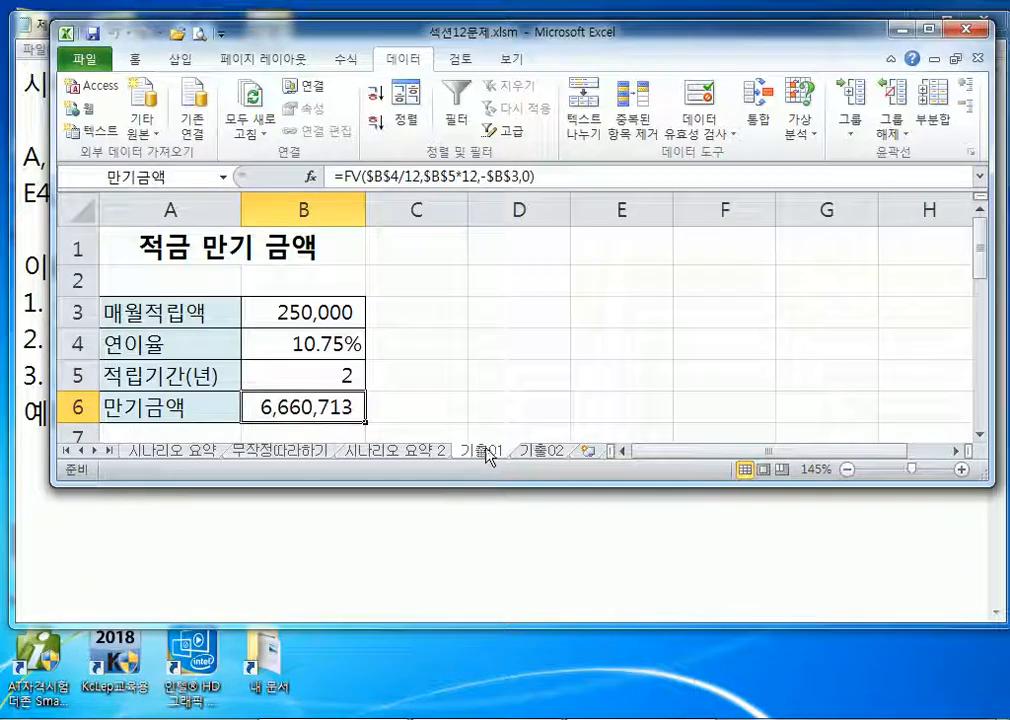
{"action": "left_click", "coordinate": [541, 453]}
{"action": "left_click", "coordinate": [488, 456]}
{"action": "left_click", "coordinate": [395, 455]}
Step: Move the 시나리오 요약 2 sheet between the 기출01 and 기출02 sheets and check its placement
{"action": "left_click_drag", "start_coordinate": [393, 460], "coordinate": [532, 450]}
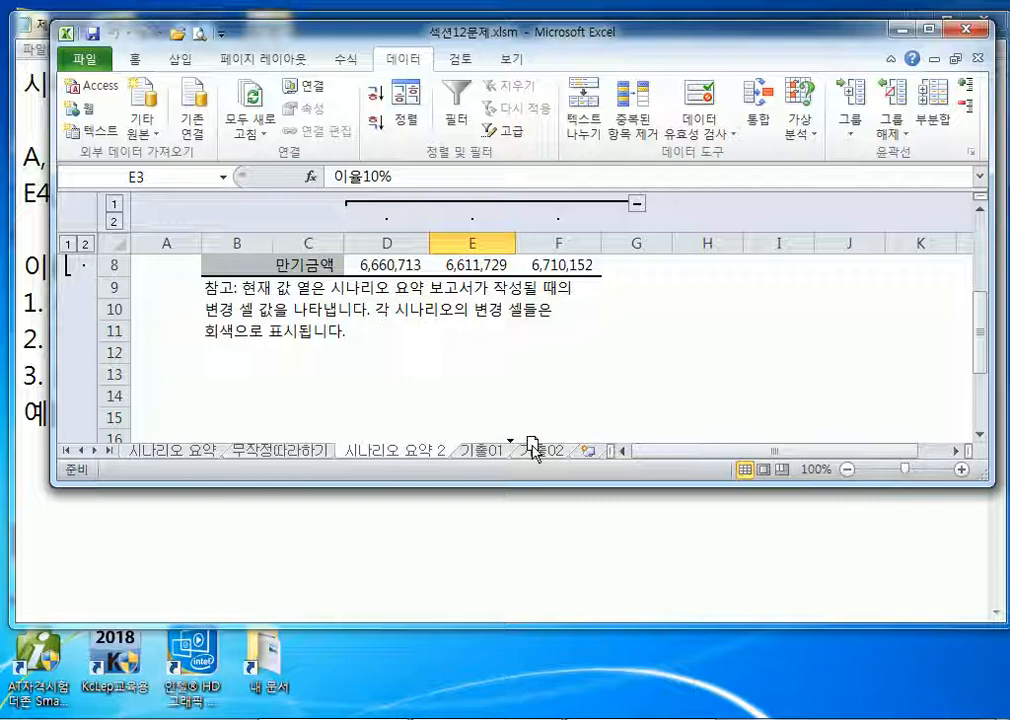
{"action": "left_click_drag", "start_coordinate": [532, 450], "coordinate": [532, 450]}
{"action": "left_click_drag", "start_coordinate": [532, 450], "coordinate": [532, 450]}
{"action": "left_click", "coordinate": [362, 450]}
{"action": "left_click", "coordinate": [441, 452]}
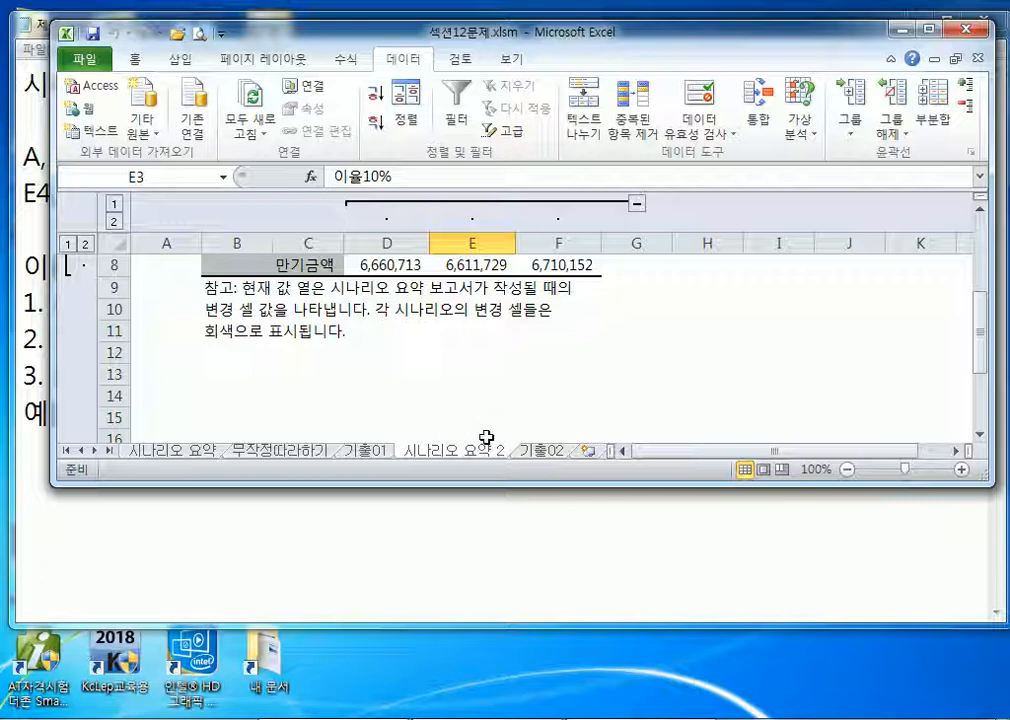
Step: Start a new scenario on the 기출02 sheet and name it 200원인하
{"action": "left_click", "coordinate": [541, 451]}
{"action": "double_click", "coordinate": [485, 34]}
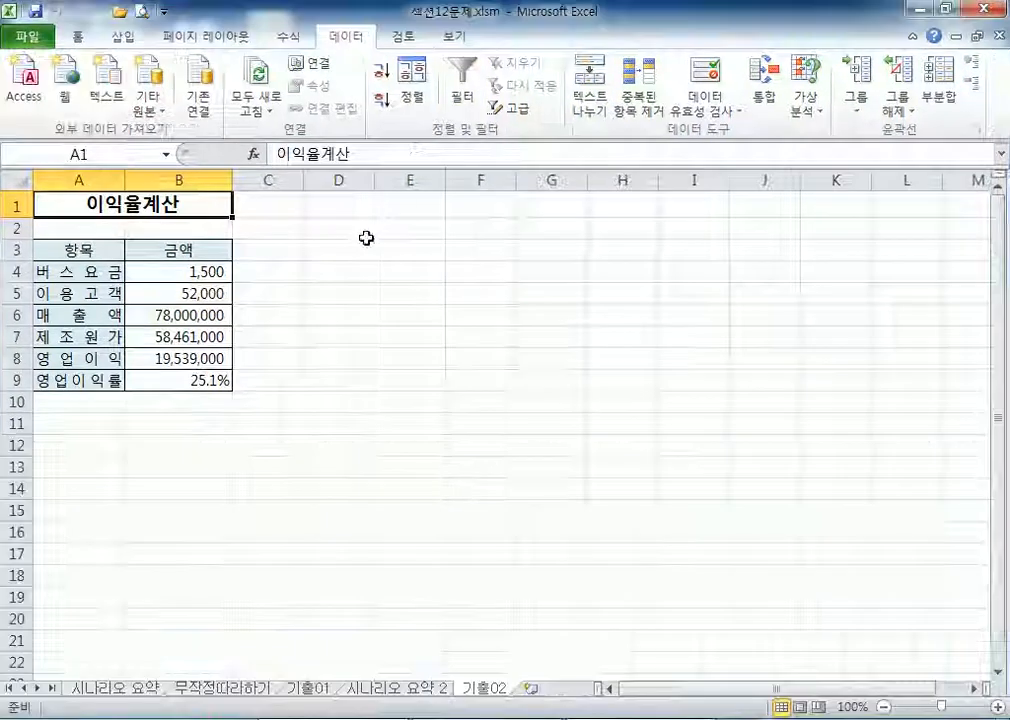
{"action": "scroll", "coordinate": [266, 316], "scroll_direction": "up", "scroll_amount": 3, "text": "ctrl"}
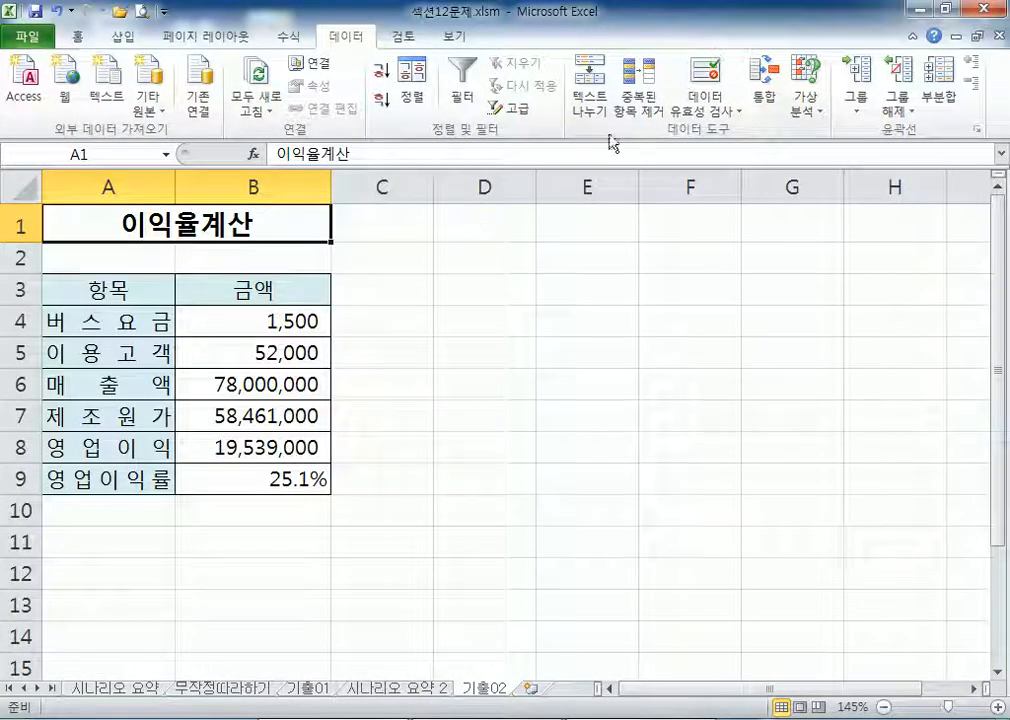
{"action": "left_click", "coordinate": [806, 112]}
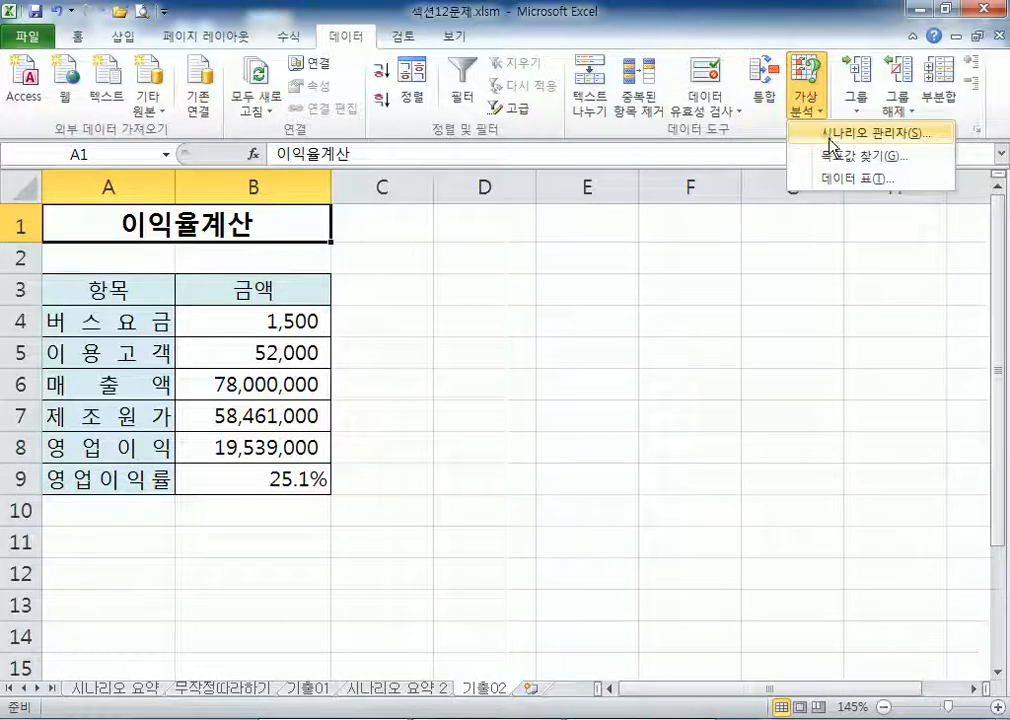
{"action": "left_click", "coordinate": [838, 150]}
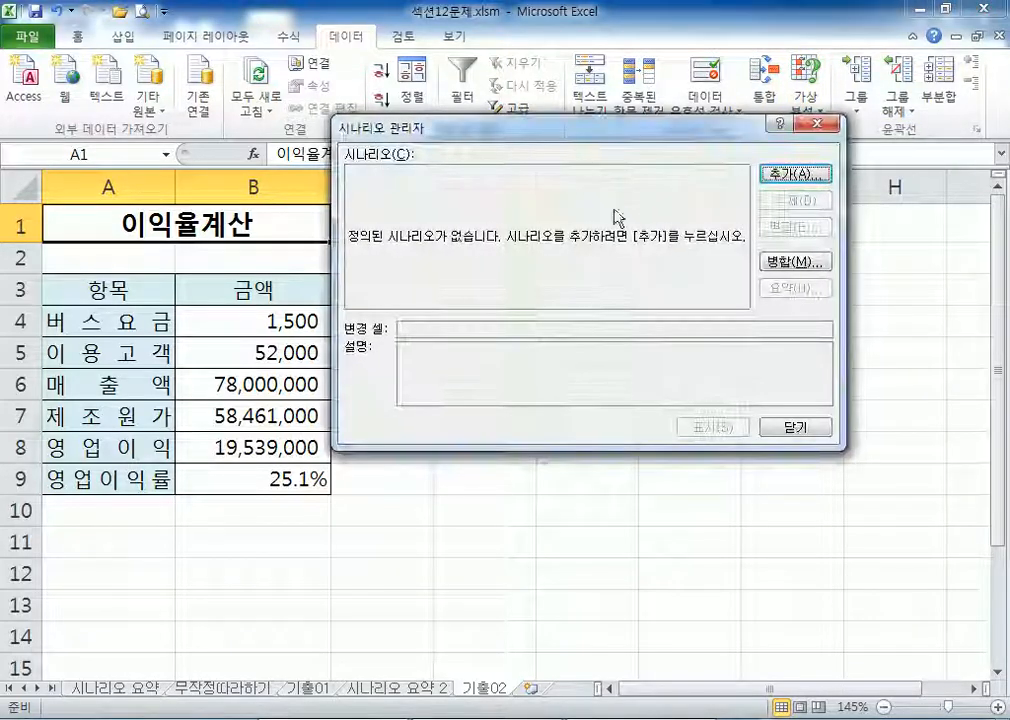
{"action": "left_click", "coordinate": [789, 177]}
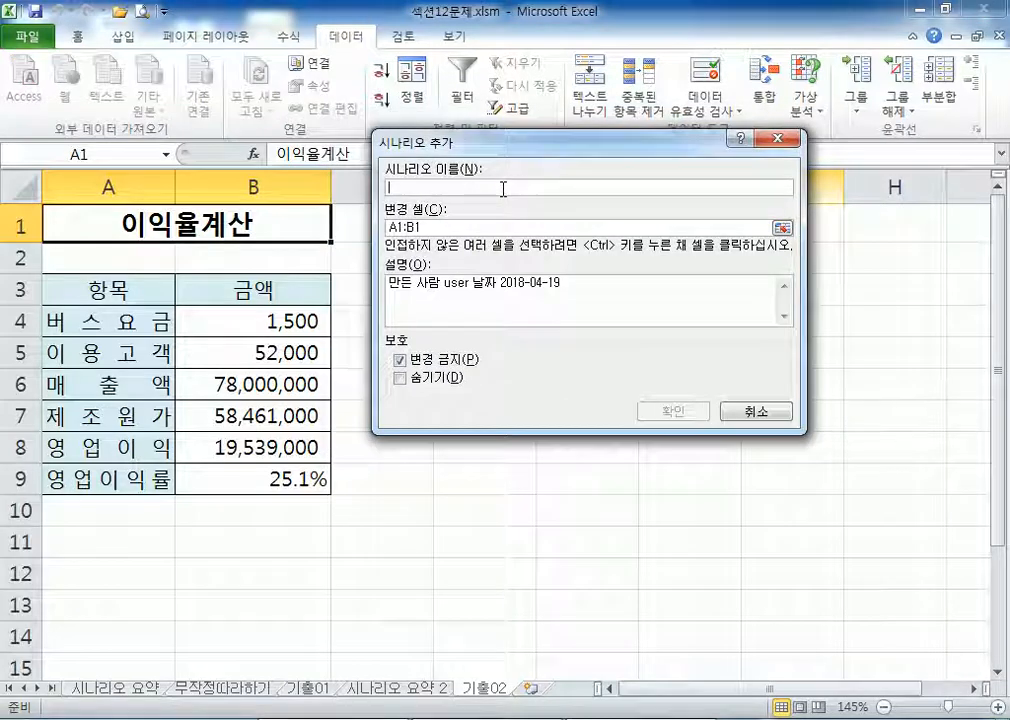
{"action": "type", "text": "200ㅇ"}
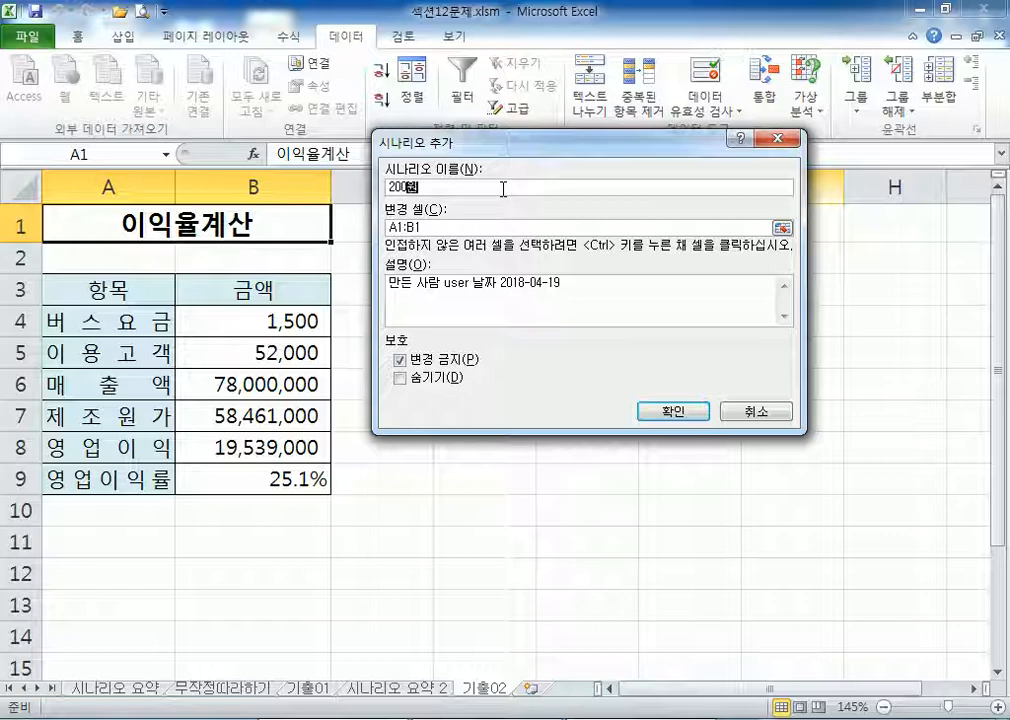
{"action": "type", "text": "인상"}
{"action": "left_click", "coordinate": [420, 187]}
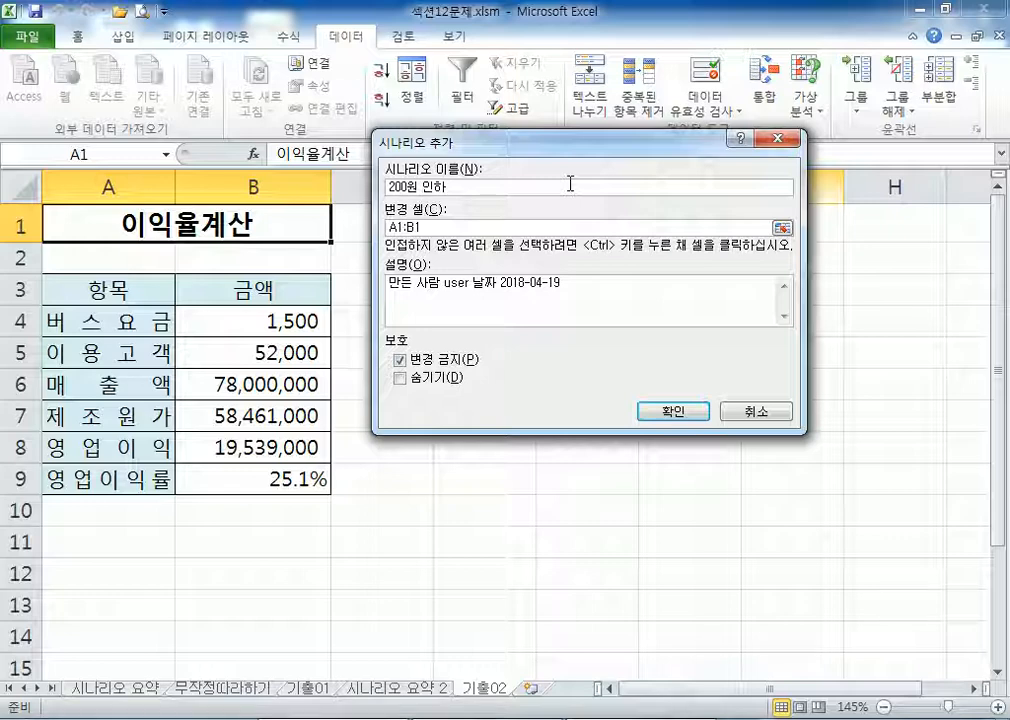
{"action": "key", "text": "BackSpace"}
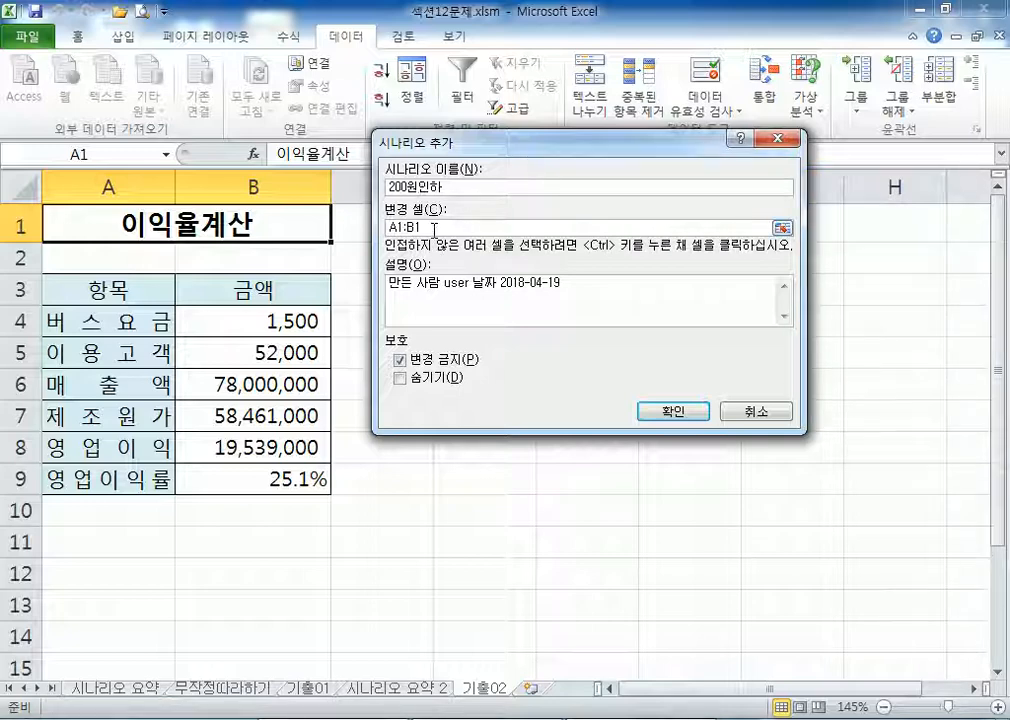
Step: Set the scenario's changing cell to the 버스요금 cell B4 with a value of 1300 and save the scenario
{"action": "left_click", "coordinate": [433, 229]}
{"action": "double_click", "coordinate": [433, 229]}
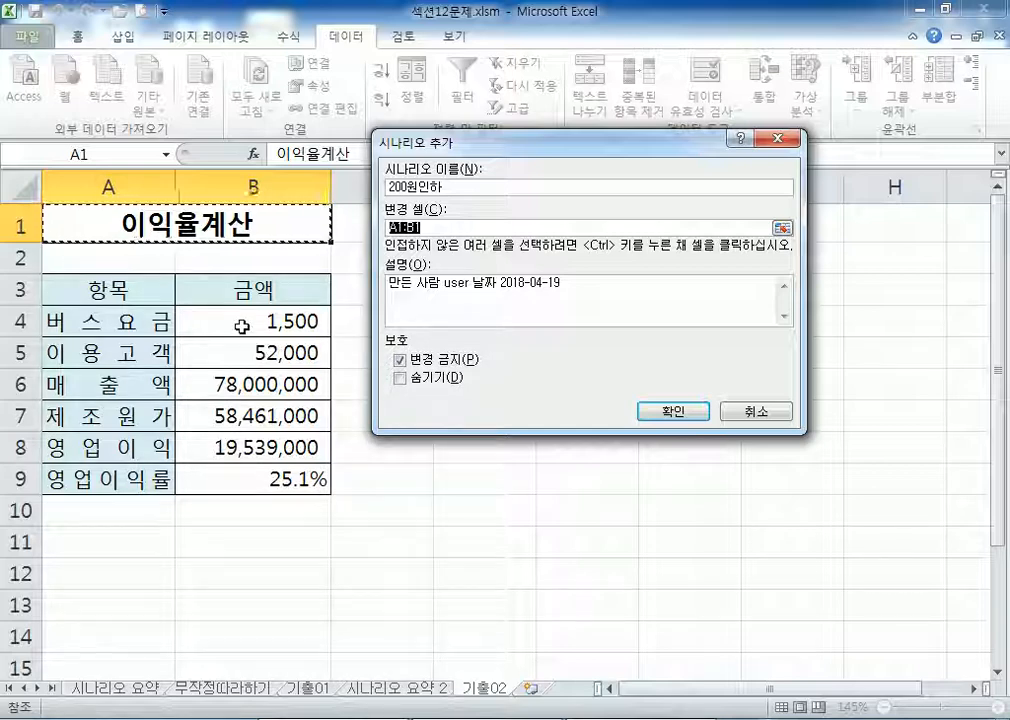
{"action": "left_click", "coordinate": [316, 323]}
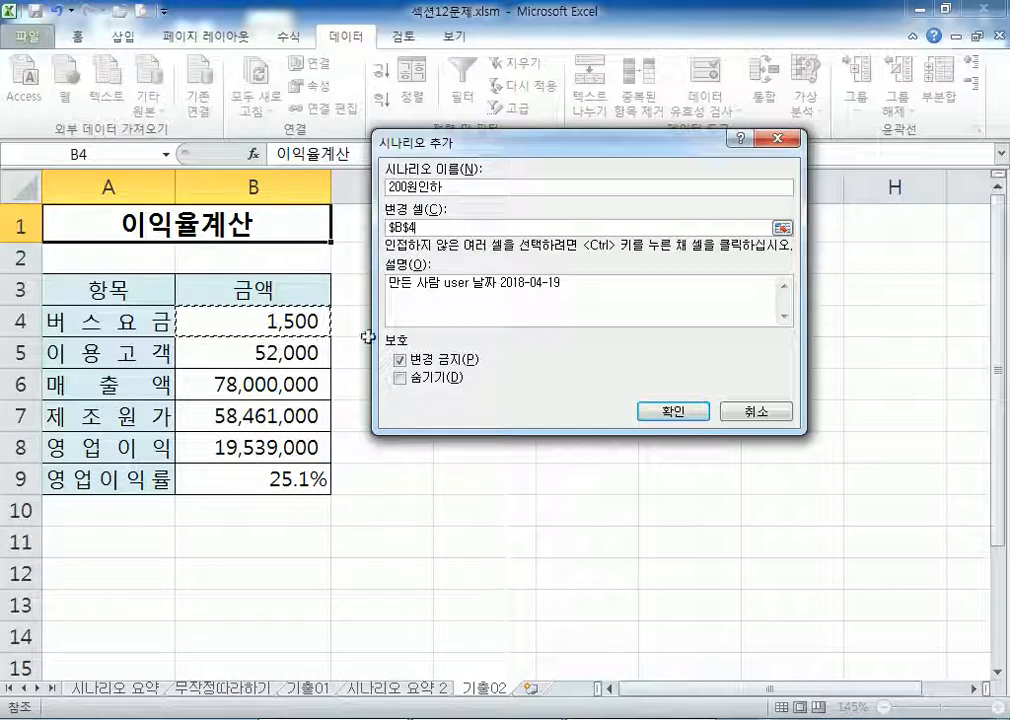
{"action": "left_click", "coordinate": [695, 413]}
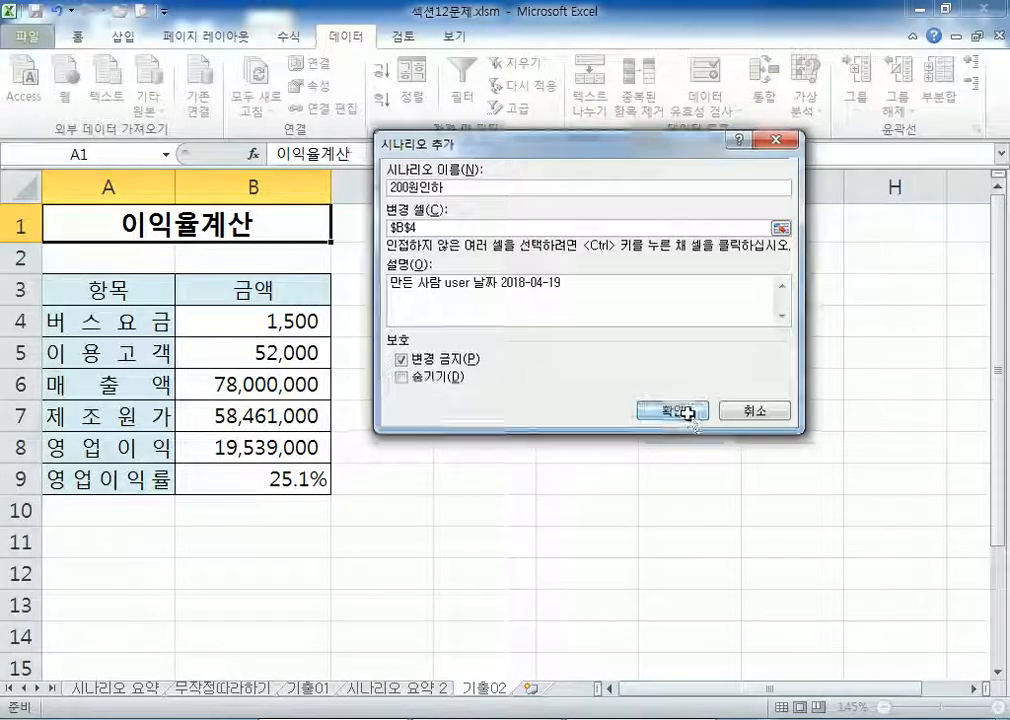
{"action": "type", "text": "130"}
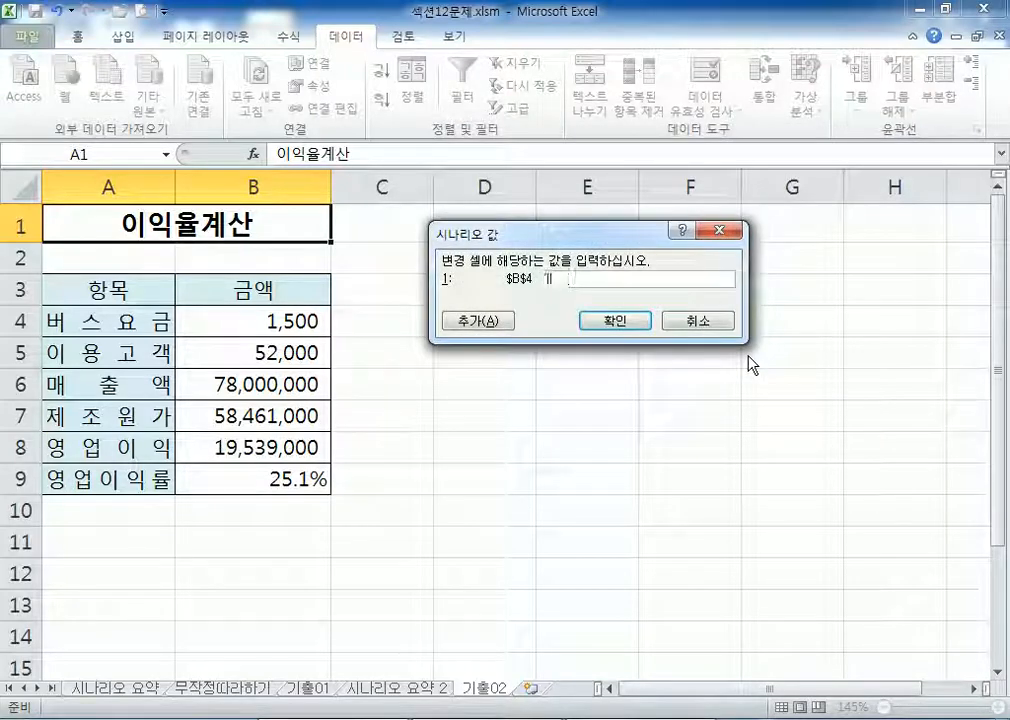
{"action": "type", "text": "0"}
{"action": "left_click", "coordinate": [612, 321]}
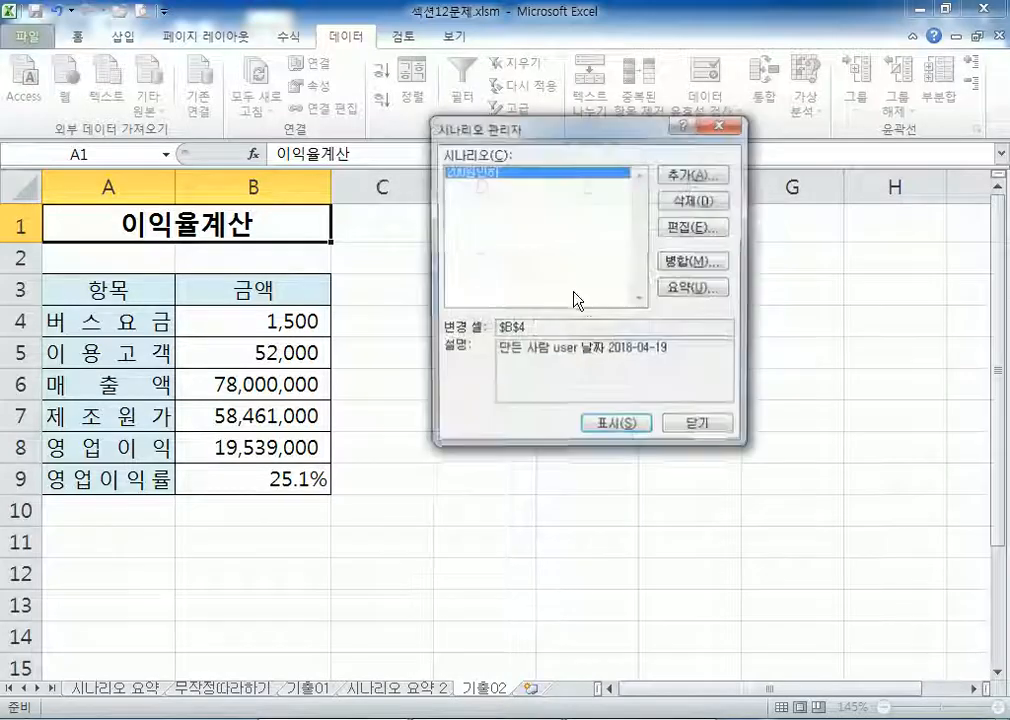
Step: Add another scenario named 200원인상 with the 버스요금 cell B4 as its changing cell
{"action": "left_click", "coordinate": [704, 176]}
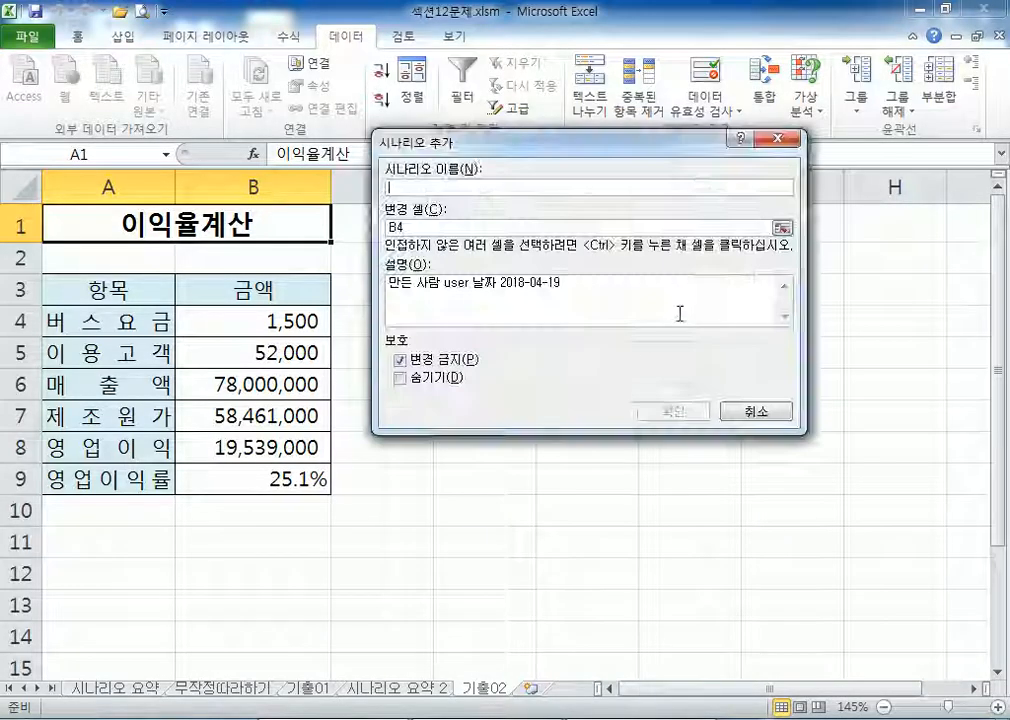
{"action": "type", "text": "200원인사"}
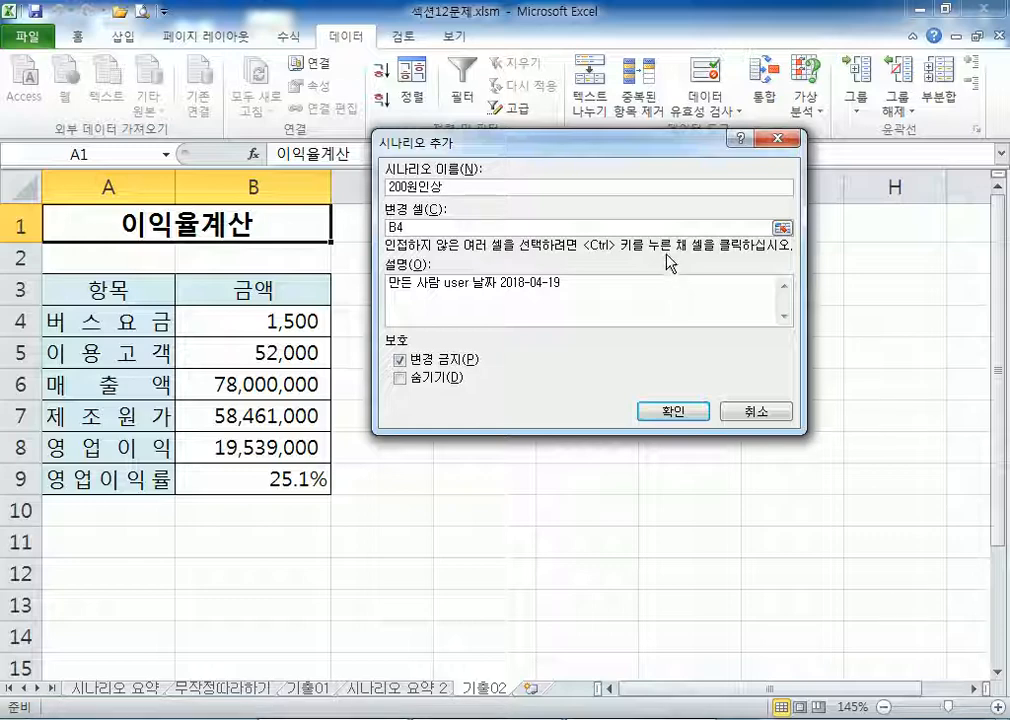
{"action": "left_click", "coordinate": [310, 322]}
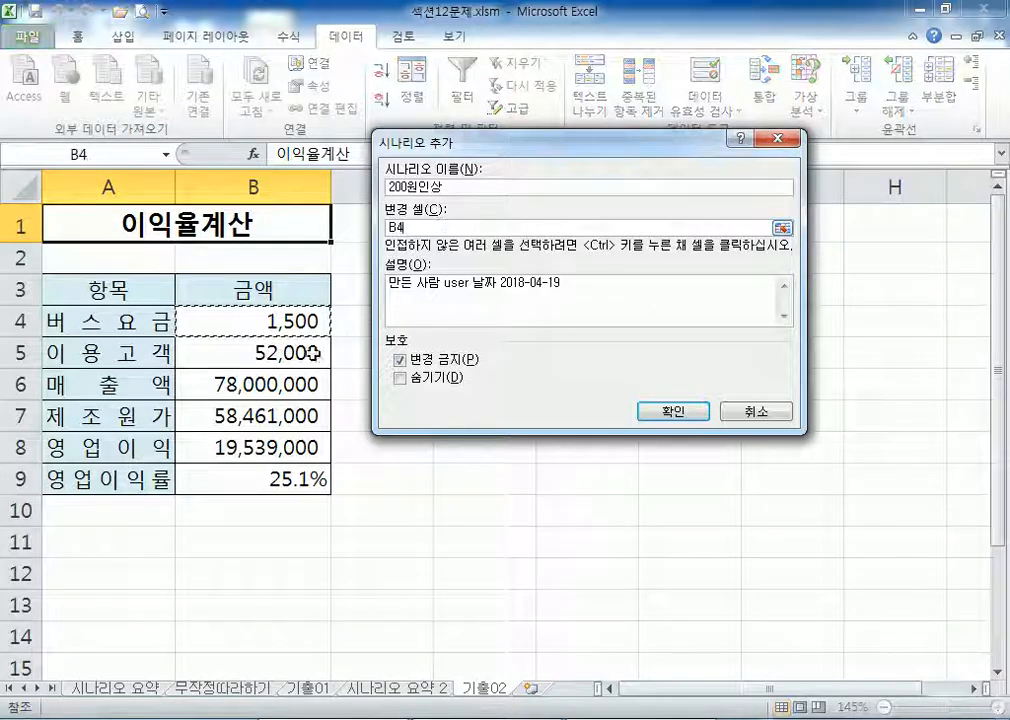
{"action": "left_click", "coordinate": [665, 413]}
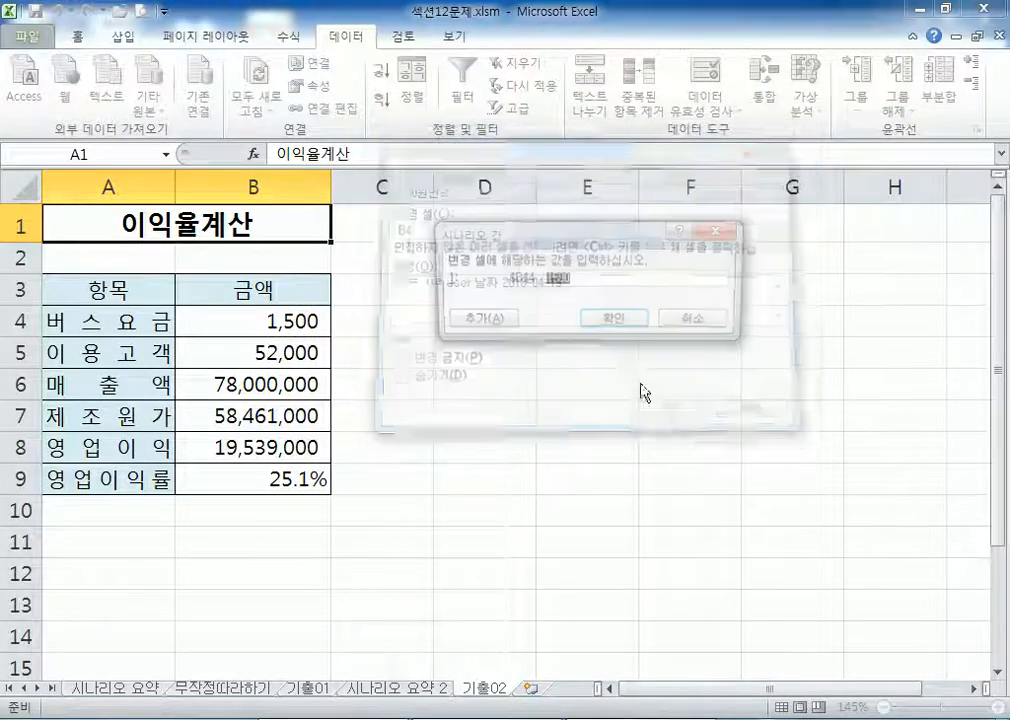
Step: Save the 200원인상 scenario with a value of 1700 for cell B4 and check both scenarios in the list
{"action": "type", "text": "1700"}
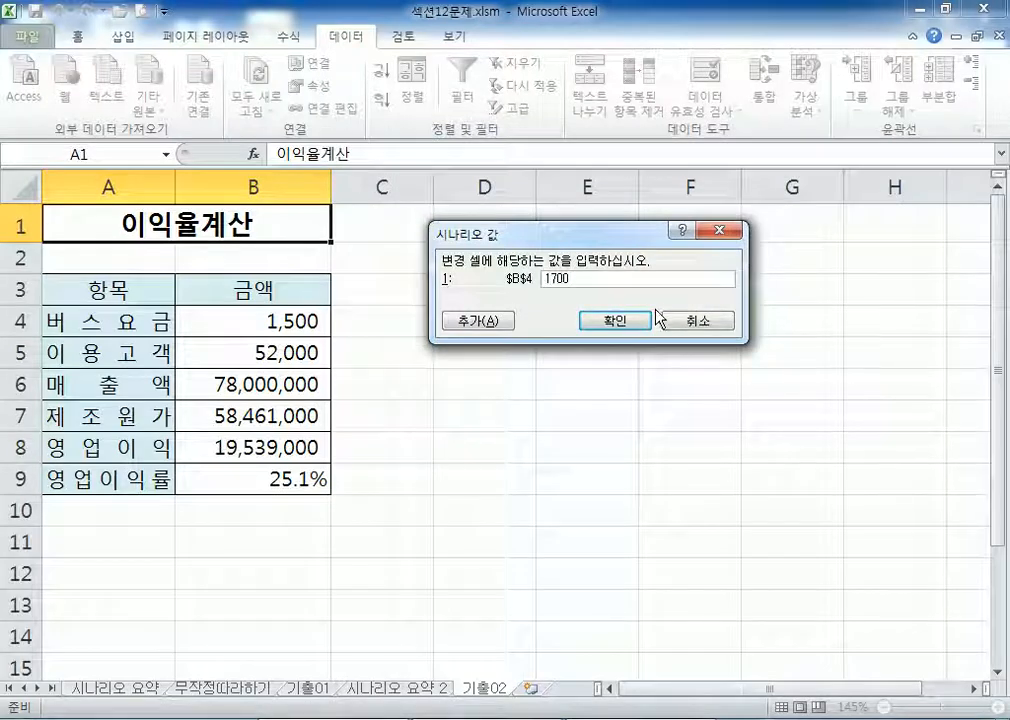
{"action": "left_click", "coordinate": [628, 328]}
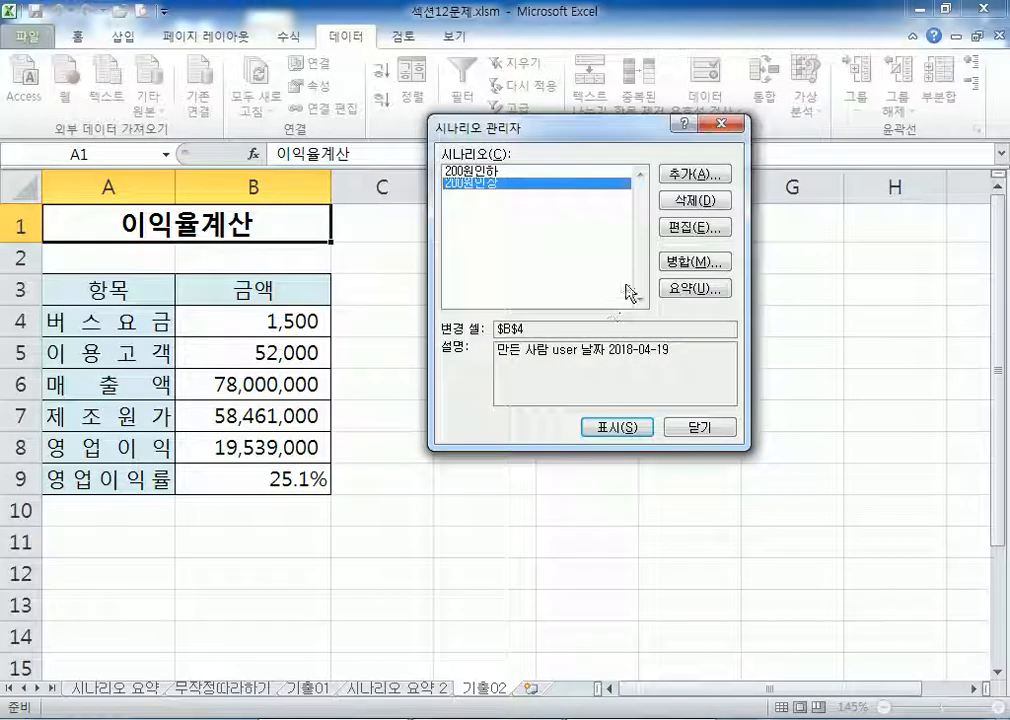
{"action": "left_click", "coordinate": [487, 172]}
{"action": "left_click", "coordinate": [487, 183]}
{"action": "left_click", "coordinate": [488, 173]}
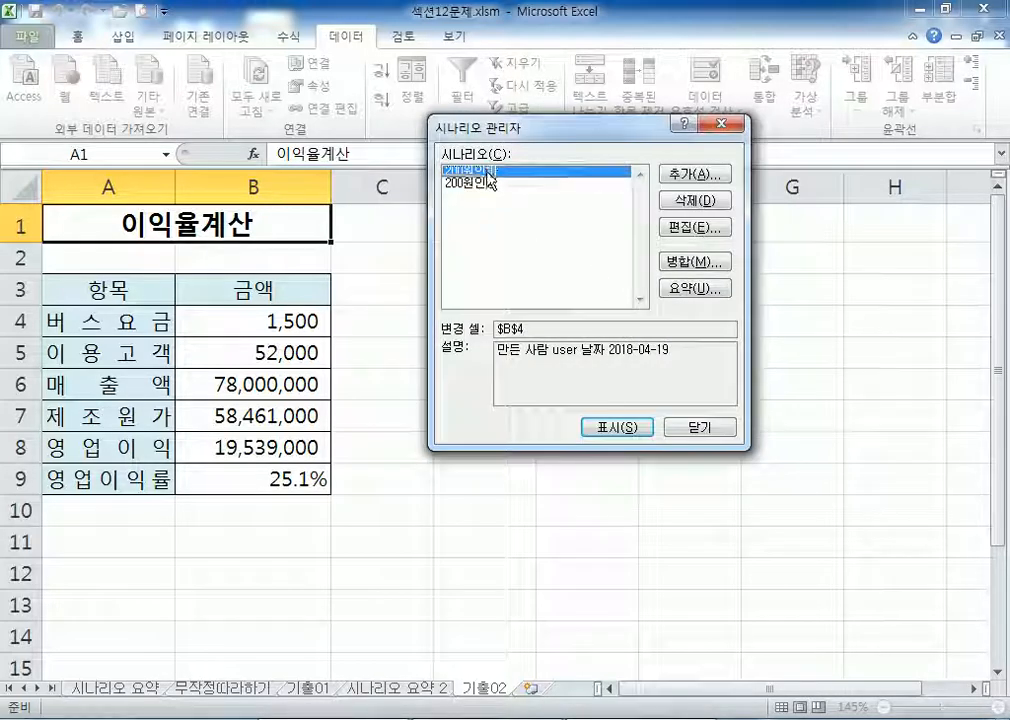
Step: Generate a 시나리오 요약 report for the bus-fare scenarios with the 영업이익 cell B8 as the result cell
{"action": "left_click", "coordinate": [692, 289]}
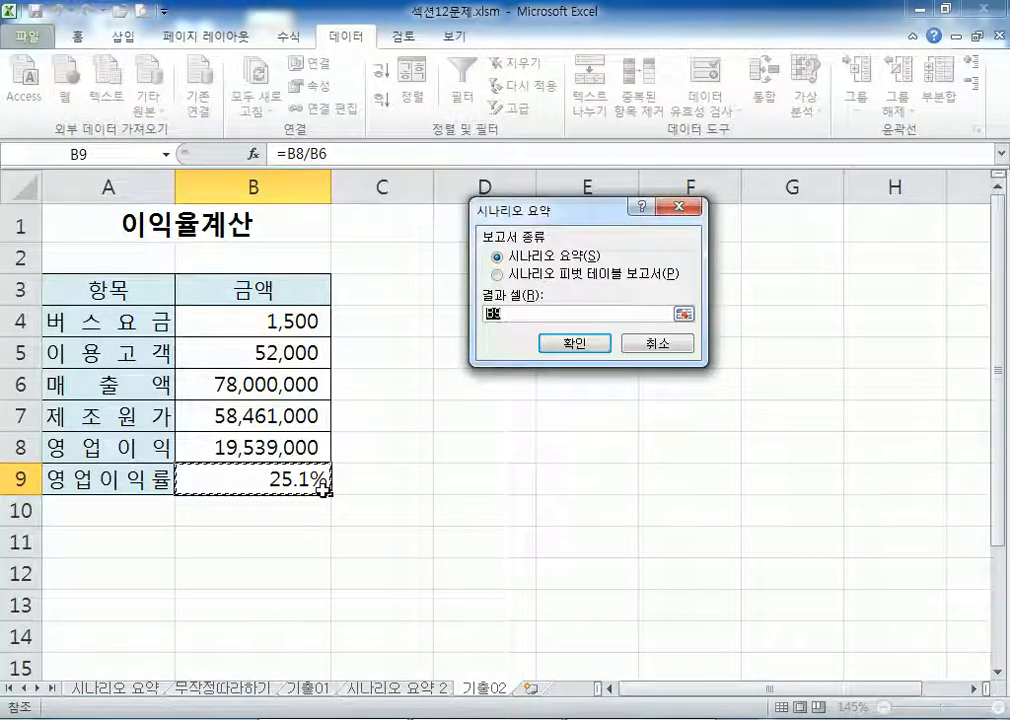
{"action": "left_click", "coordinate": [282, 442]}
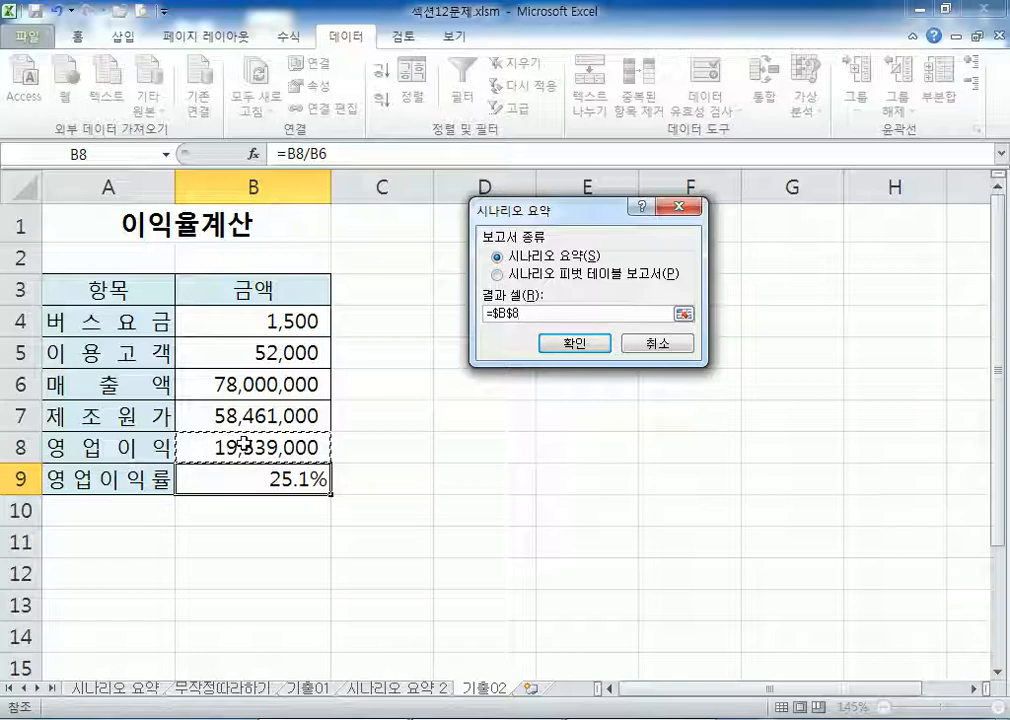
{"action": "left_click", "coordinate": [575, 344]}
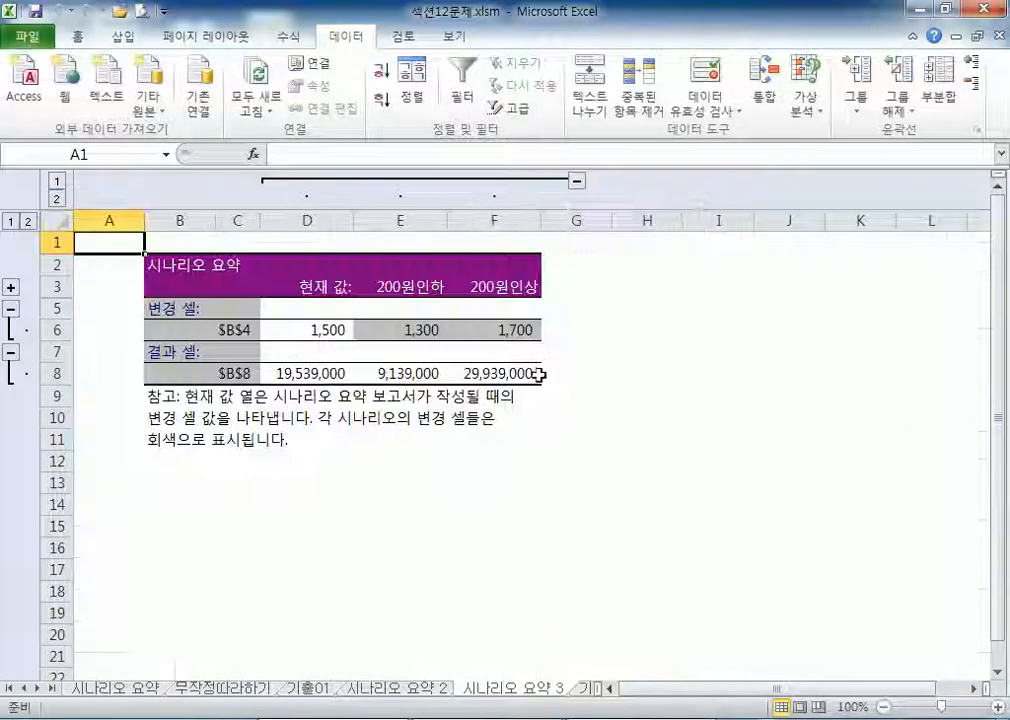
Step: Examine the new summary report, comparing the B4 changing values and B8 results across the current, 200원인하 and 200원인상 columns
{"action": "left_click", "coordinate": [240, 333]}
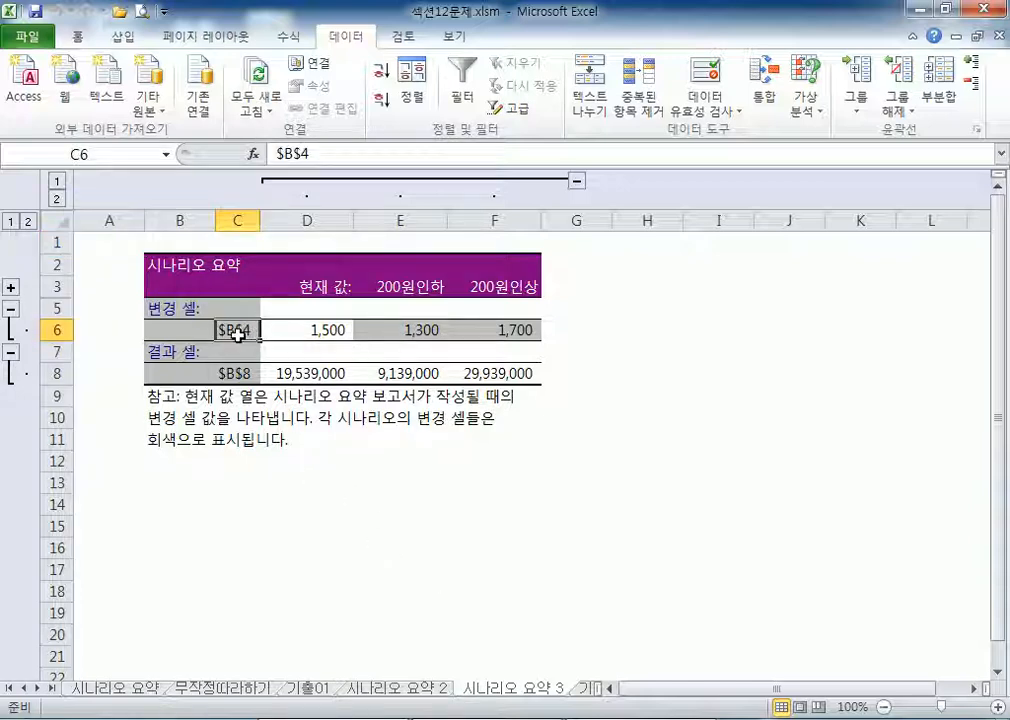
{"action": "left_click", "coordinate": [236, 372]}
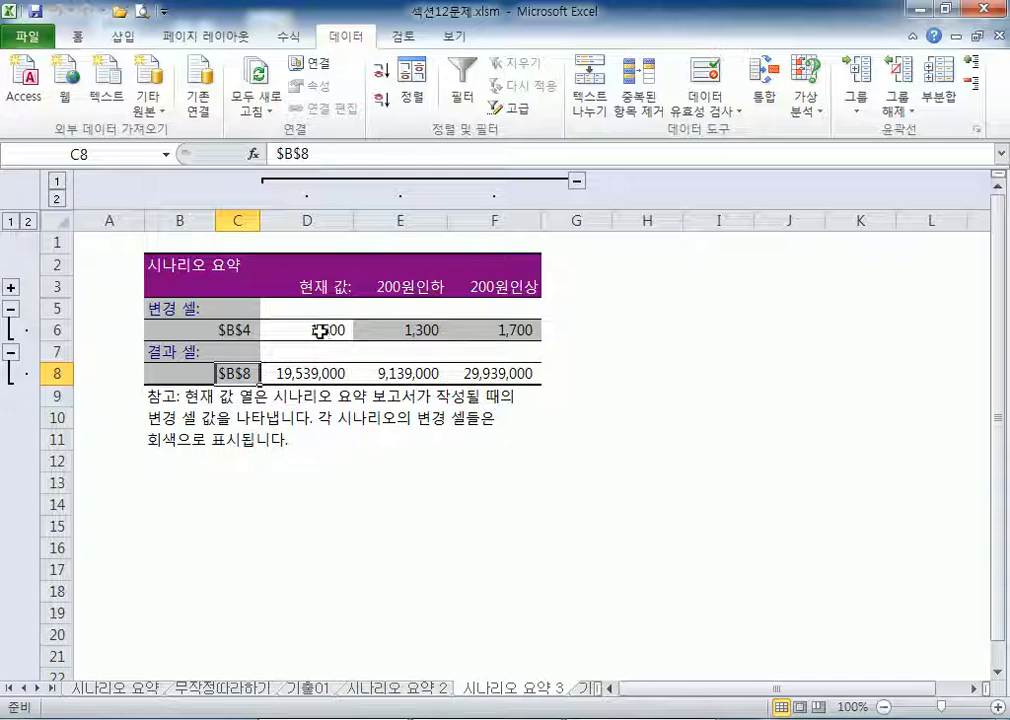
{"action": "left_click", "coordinate": [319, 333]}
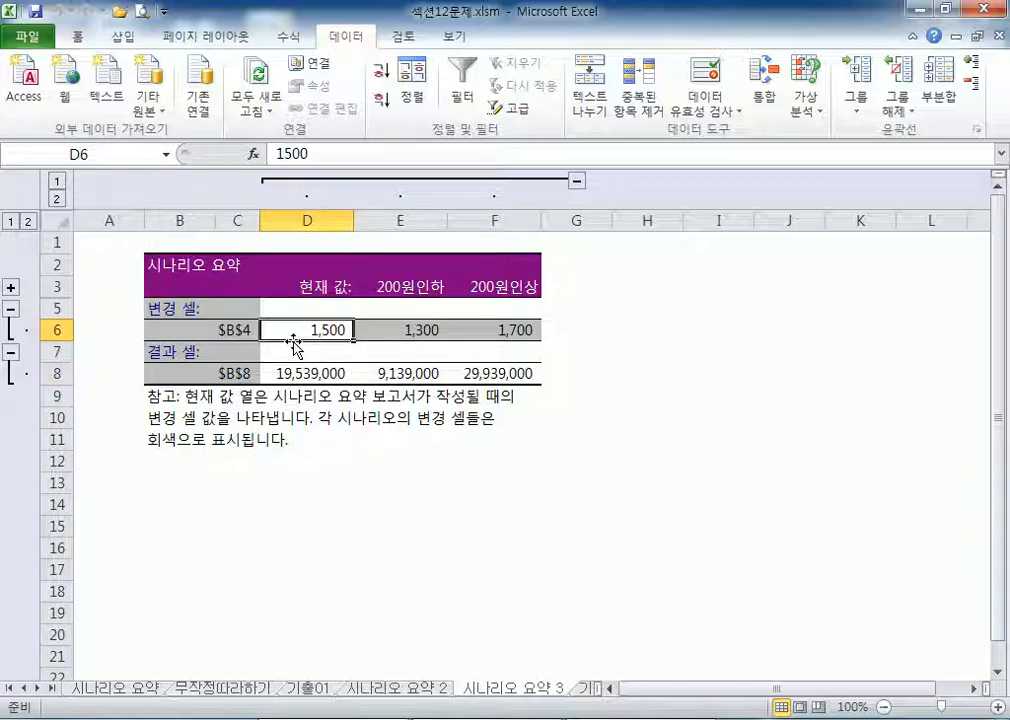
{"action": "left_click", "coordinate": [406, 331]}
{"action": "left_click", "coordinate": [398, 377]}
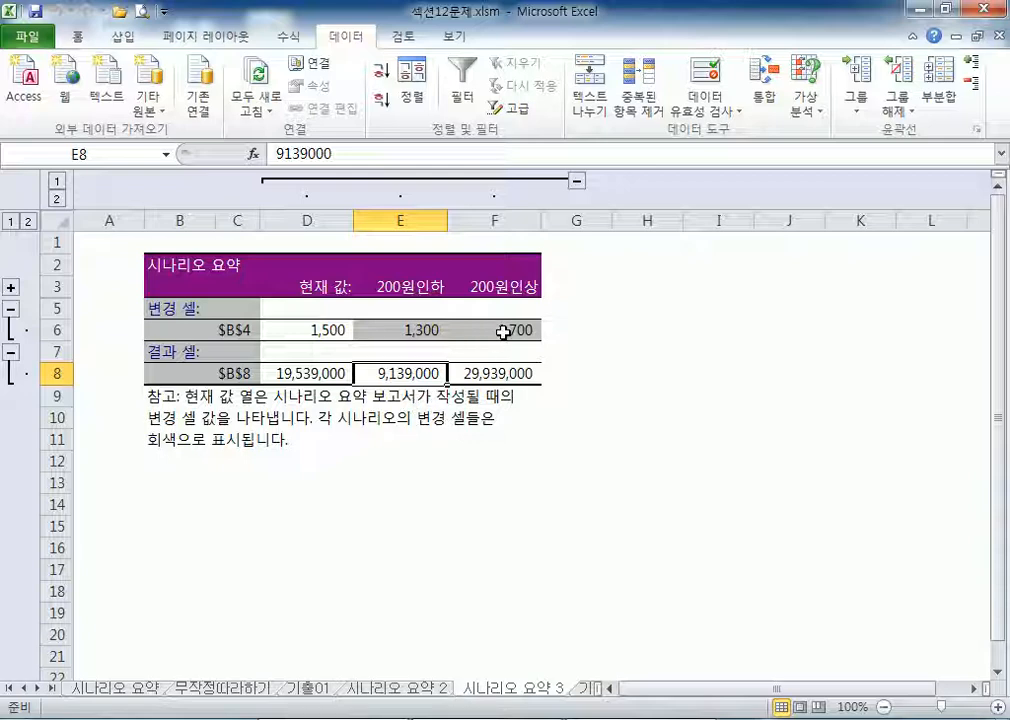
{"action": "left_click", "coordinate": [484, 377]}
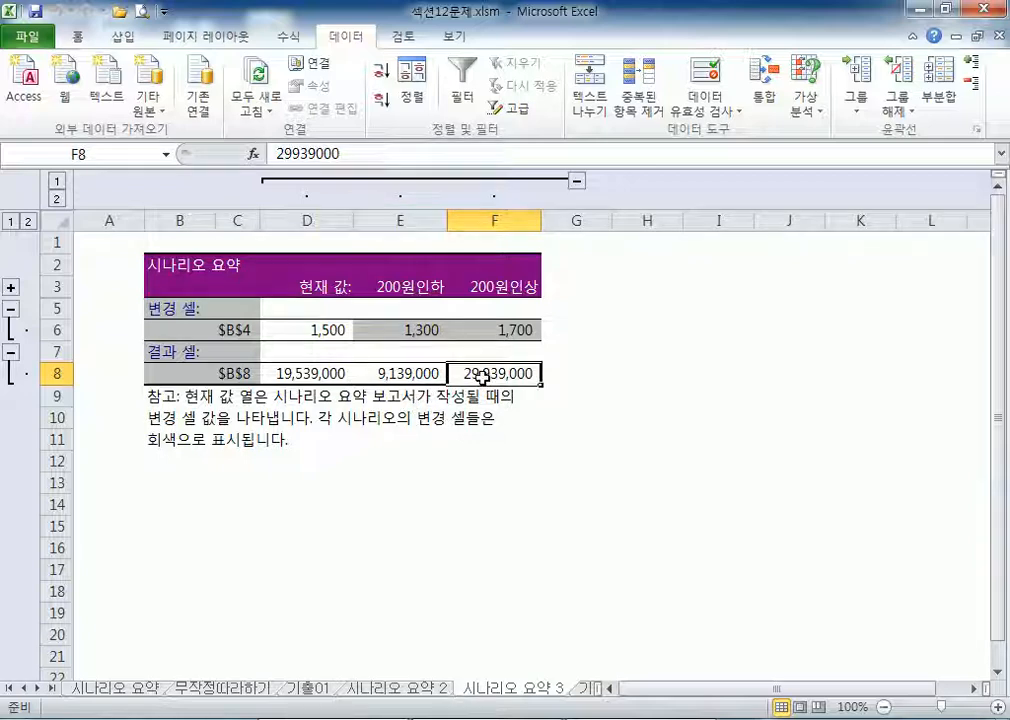
{"action": "left_click", "coordinate": [400, 220]}
{"action": "left_click", "coordinate": [489, 220]}
{"action": "left_click_drag", "start_coordinate": [422, 220], "coordinate": [489, 220]}
{"action": "left_click", "coordinate": [579, 421]}
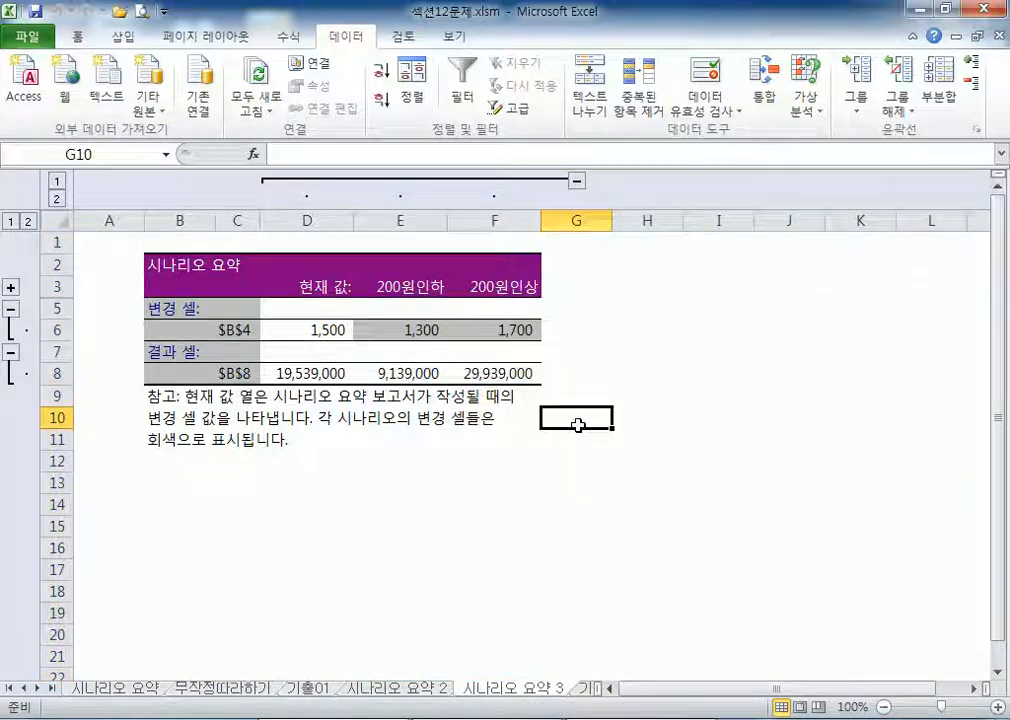
{"action": "left_click_drag", "start_coordinate": [401, 329], "coordinate": [472, 331]}
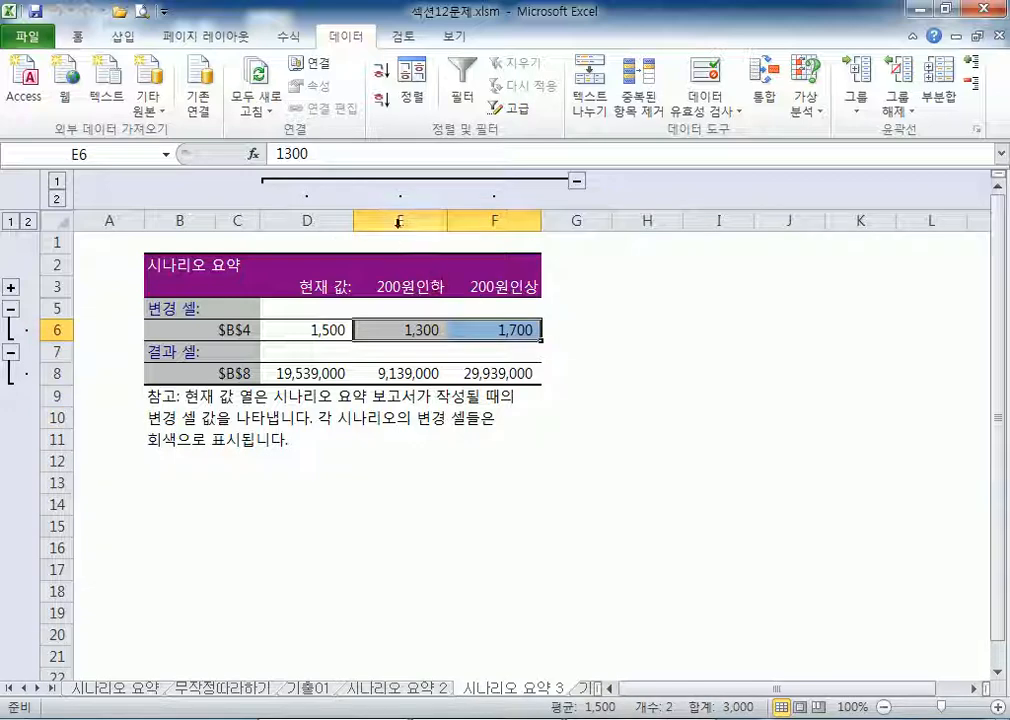
{"action": "left_click", "coordinate": [307, 220]}
{"action": "left_click", "coordinate": [318, 329]}
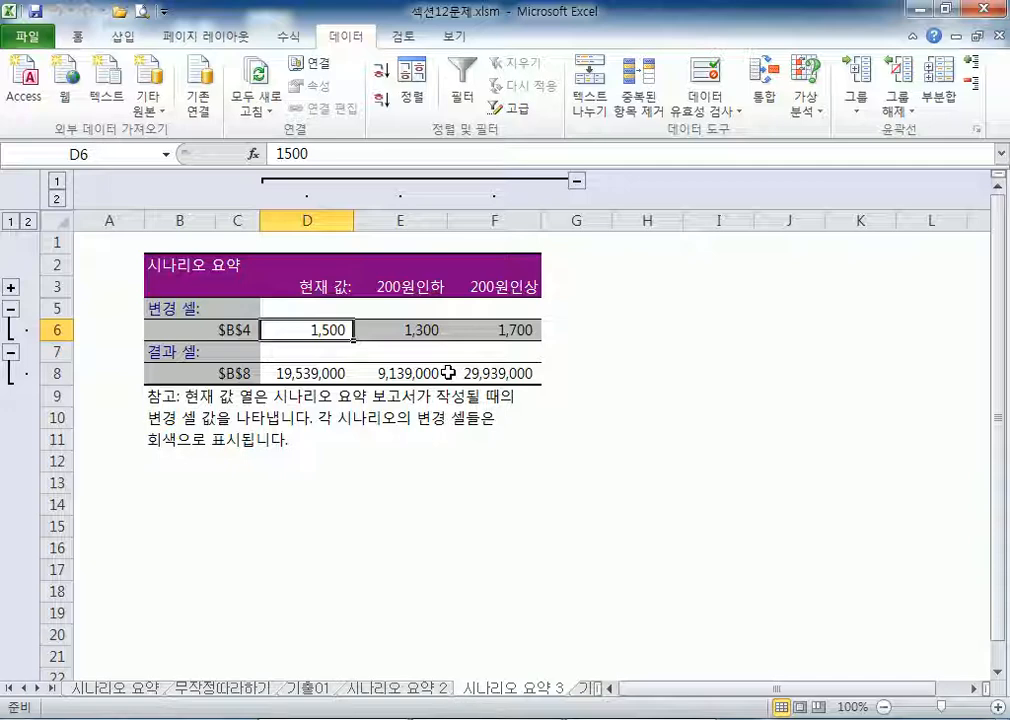
{"action": "scroll", "coordinate": [361, 361], "scroll_direction": "up", "scroll_amount": 3, "text": "ctrl"}
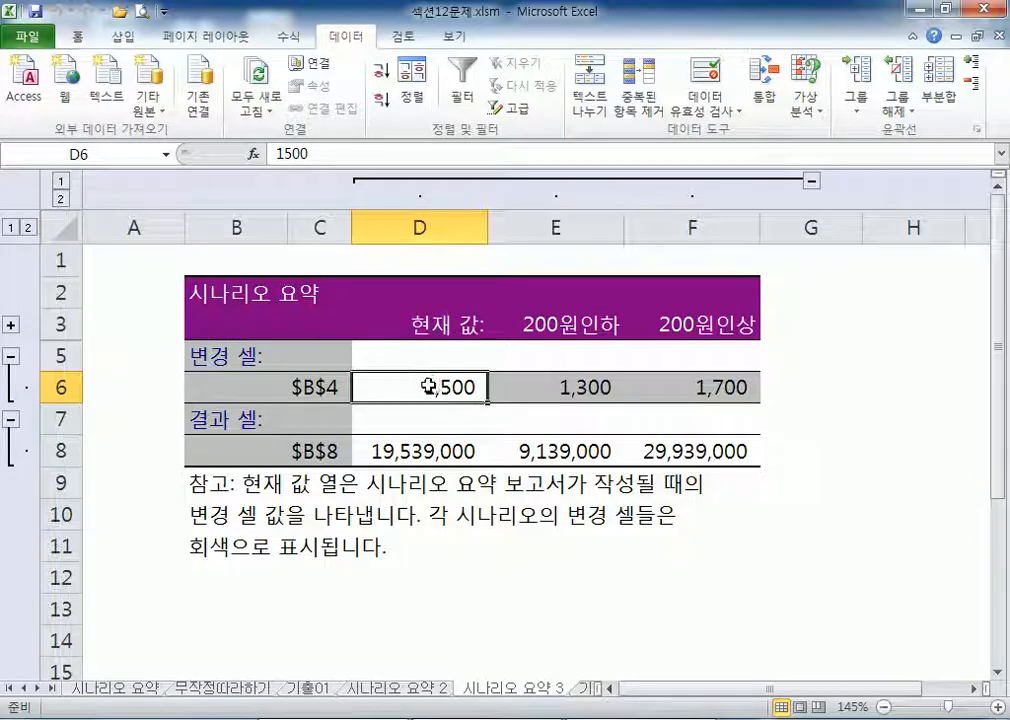